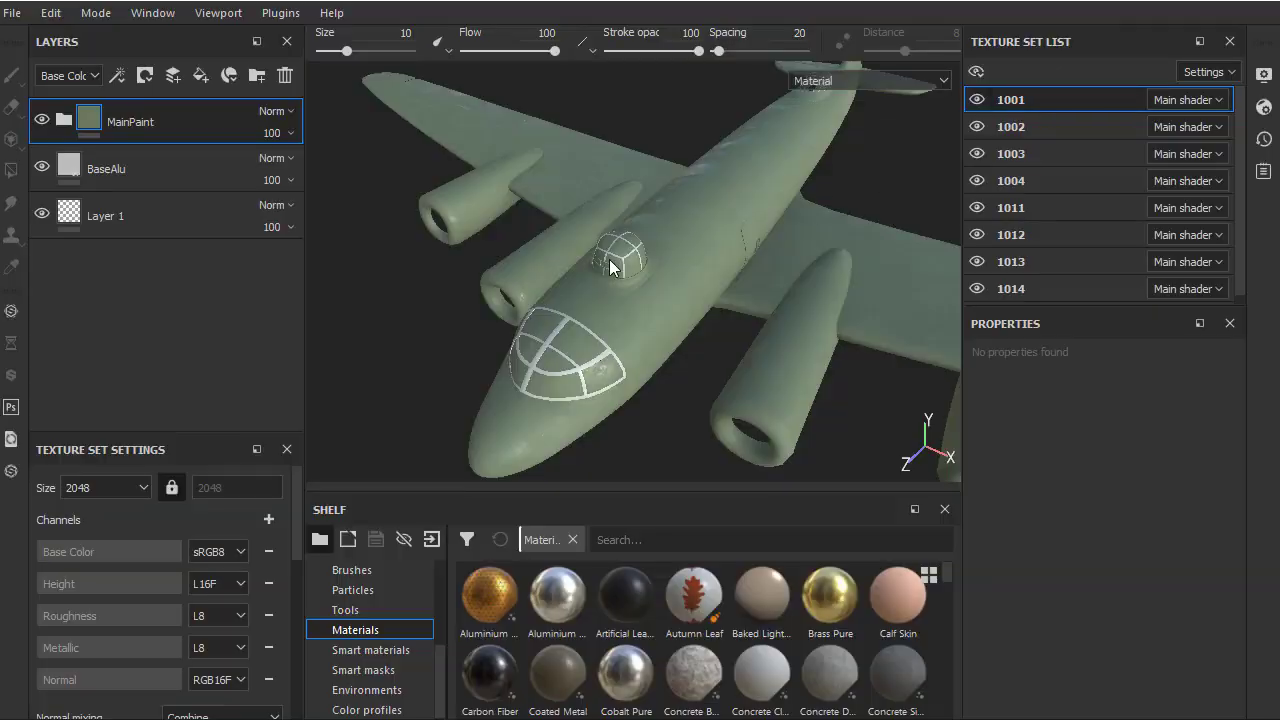
Toggle the fuselage texture set's visibility, leaving it hidden
{"action": "left_click", "coordinate": [976, 100]}
{"action": "left_click", "coordinate": [977, 100]}
{"action": "left_click", "coordinate": [977, 100]}
{"action": "left_click", "coordinate": [977, 100]}
{"action": "left_click", "coordinate": [977, 100]}
{"action": "left_click", "coordinate": [977, 100]}
Inspect the nose and fuselage from the side, then close the MetalAircraft reference photo
{"action": "mouse_move", "coordinate": [707, 289]}
{"action": "left_mouse_down", "text": "alt"}
{"action": "mouse_move", "coordinate": [692, 222]}
{"action": "mouse_move", "coordinate": [766, 340]}
{"action": "mouse_move", "coordinate": [757, 240]}
{"action": "mouse_move", "coordinate": [560, 277]}
{"action": "mouse_move", "coordinate": [660, 266]}
{"action": "mouse_move", "coordinate": [706, 242]}
{"action": "left_mouse_up", "text": "alt"}
{"action": "mouse_move", "coordinate": [706, 242]}
{"action": "right_mouse_down", "text": "alt"}
{"action": "mouse_move", "coordinate": [840, 308]}
{"action": "mouse_move", "coordinate": [749, 274]}
{"action": "right_mouse_up", "text": "alt"}
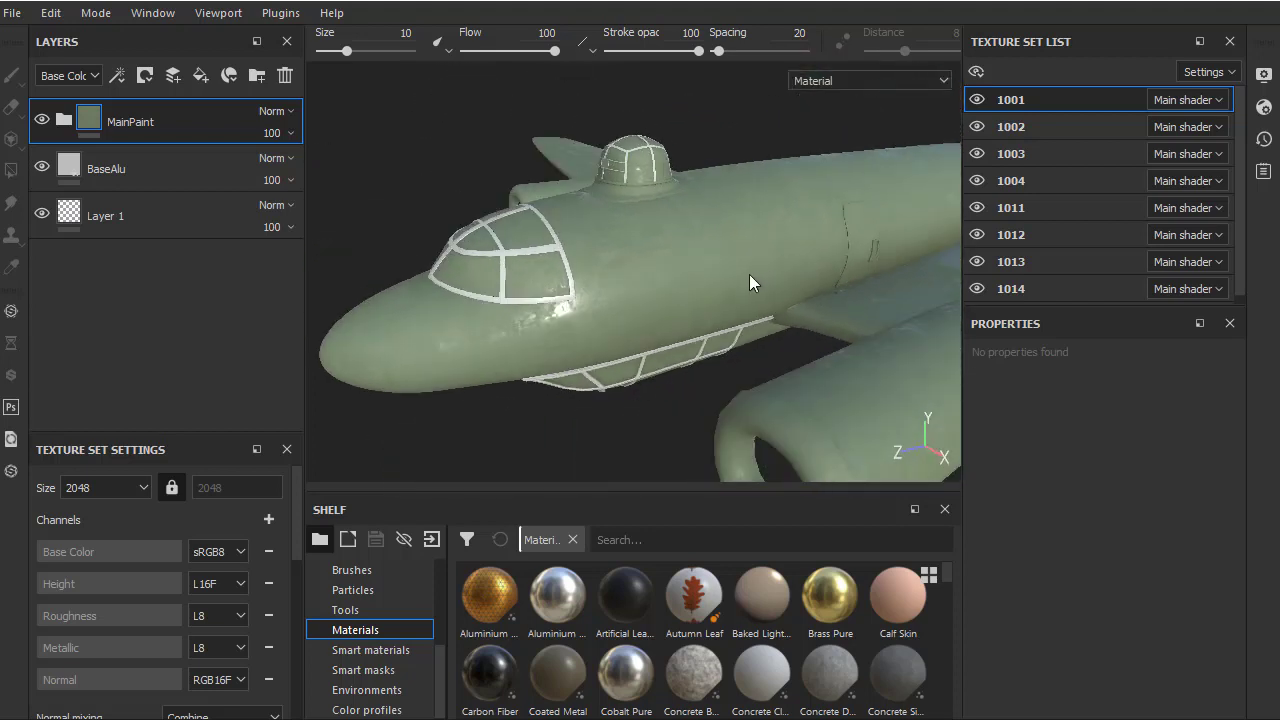
{"action": "left_click_drag", "start_coordinate": [749, 274], "coordinate": [749, 272], "text": "alt"}
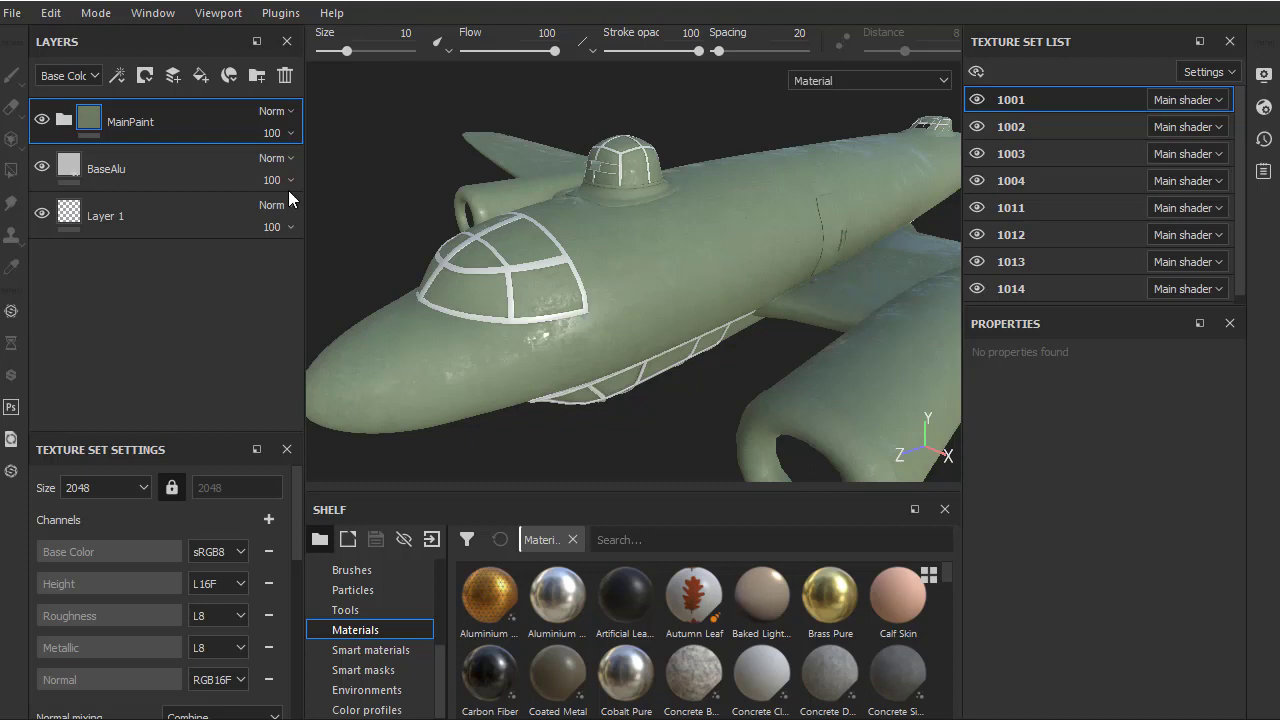
{"action": "mouse_move", "coordinate": [537, 272]}
{"action": "left_mouse_down", "text": "alt"}
{"action": "mouse_move", "coordinate": [657, 214]}
{"action": "mouse_move", "coordinate": [663, 196]}
{"action": "left_mouse_up", "text": "alt"}
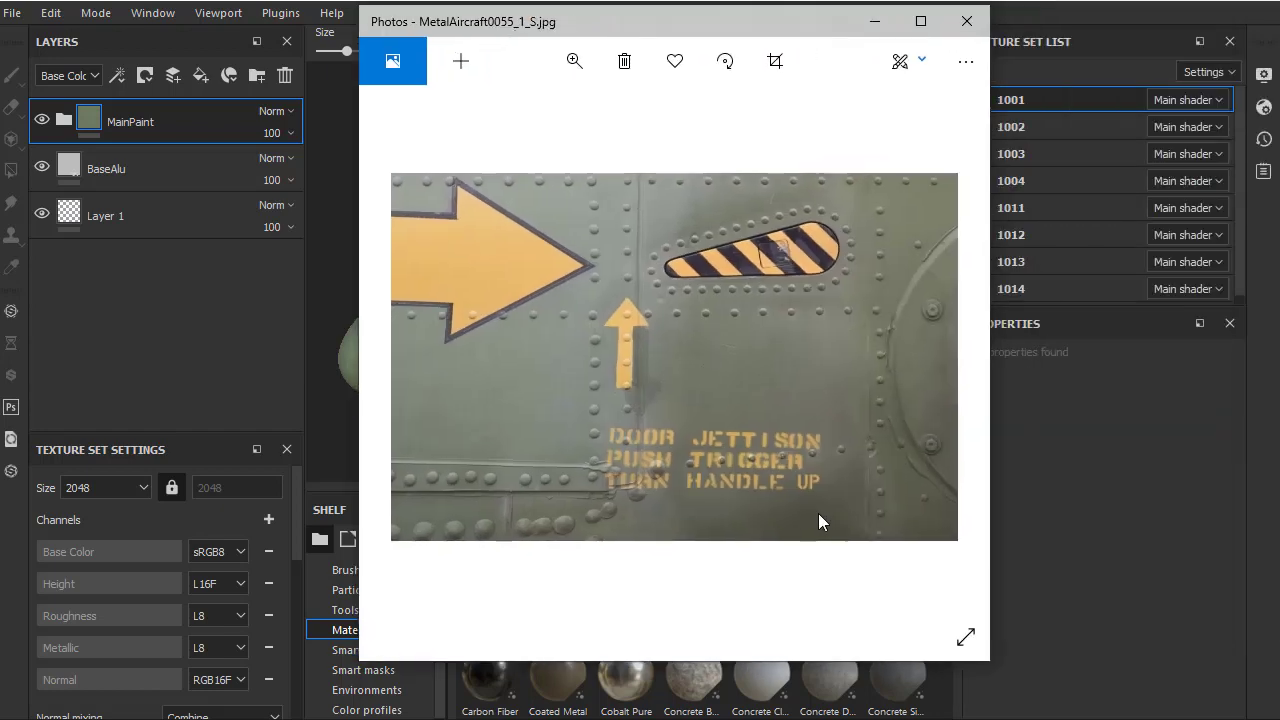
{"action": "left_click", "coordinate": [966, 21]}
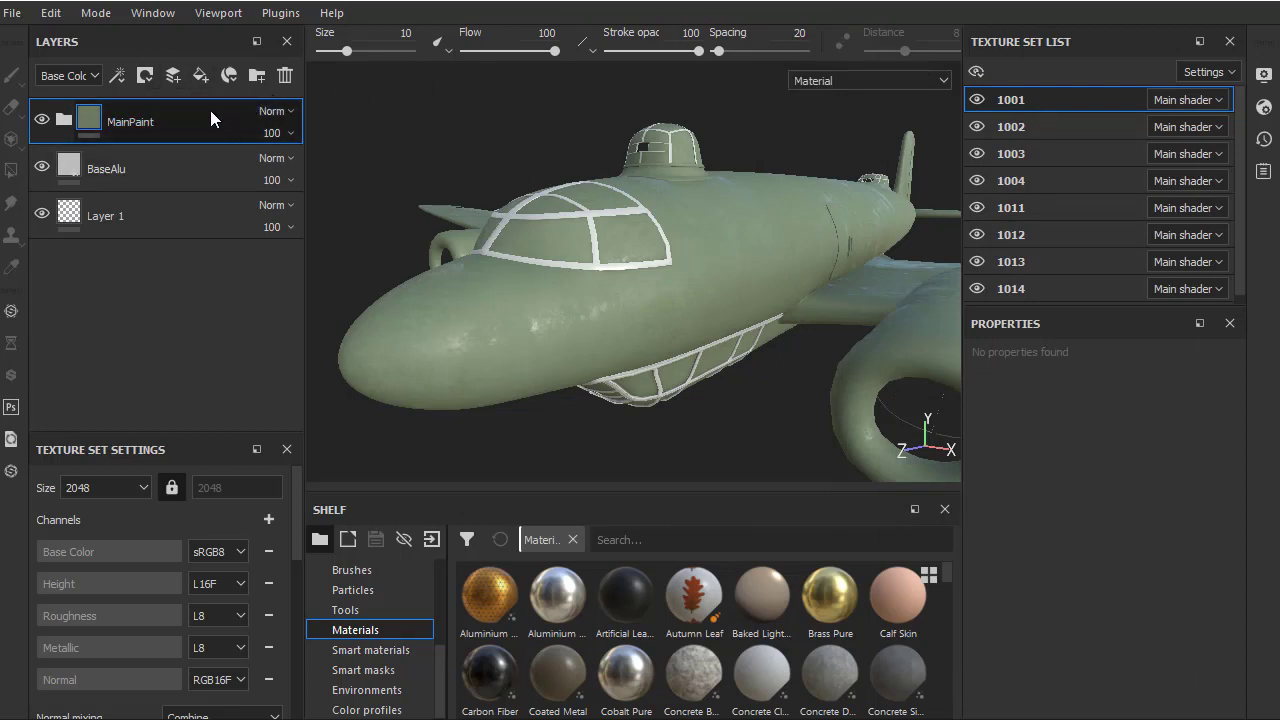
Add a fill layer above MainPaint with its height, metal and nrm channels disabled
{"action": "left_click", "coordinate": [201, 76]}
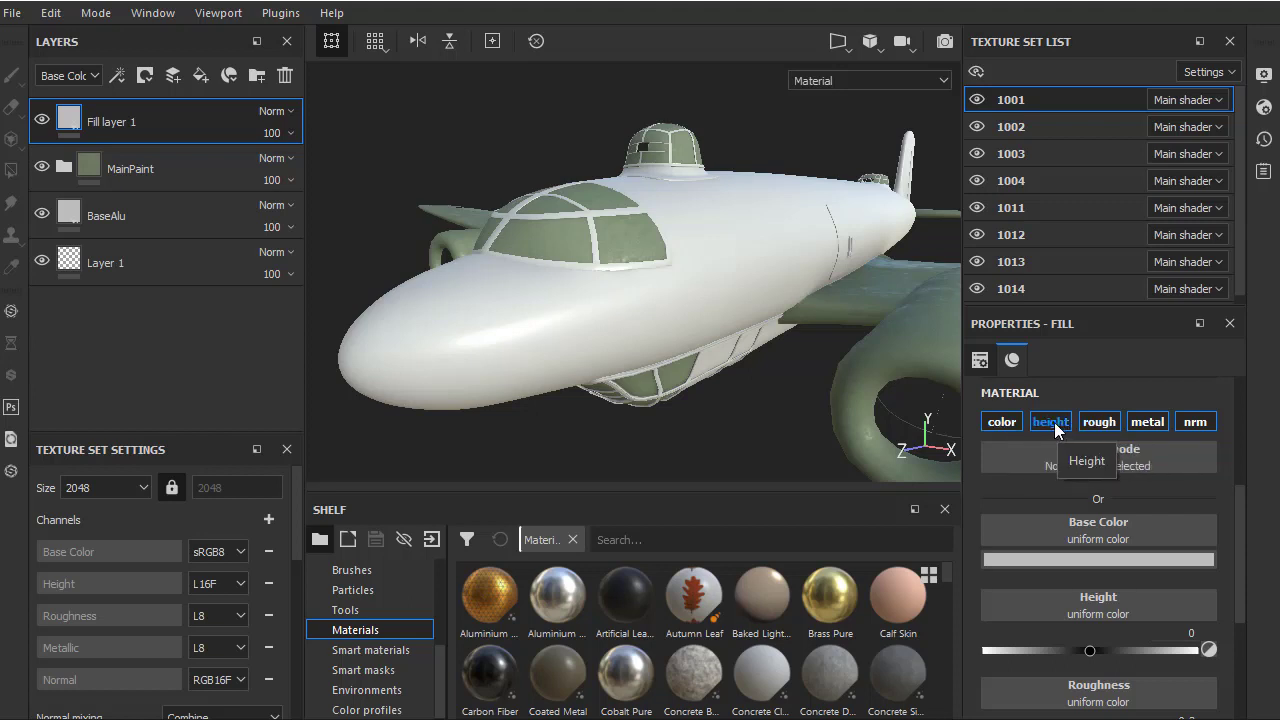
{"action": "left_click", "coordinate": [1054, 422]}
{"action": "left_click", "coordinate": [1152, 426]}
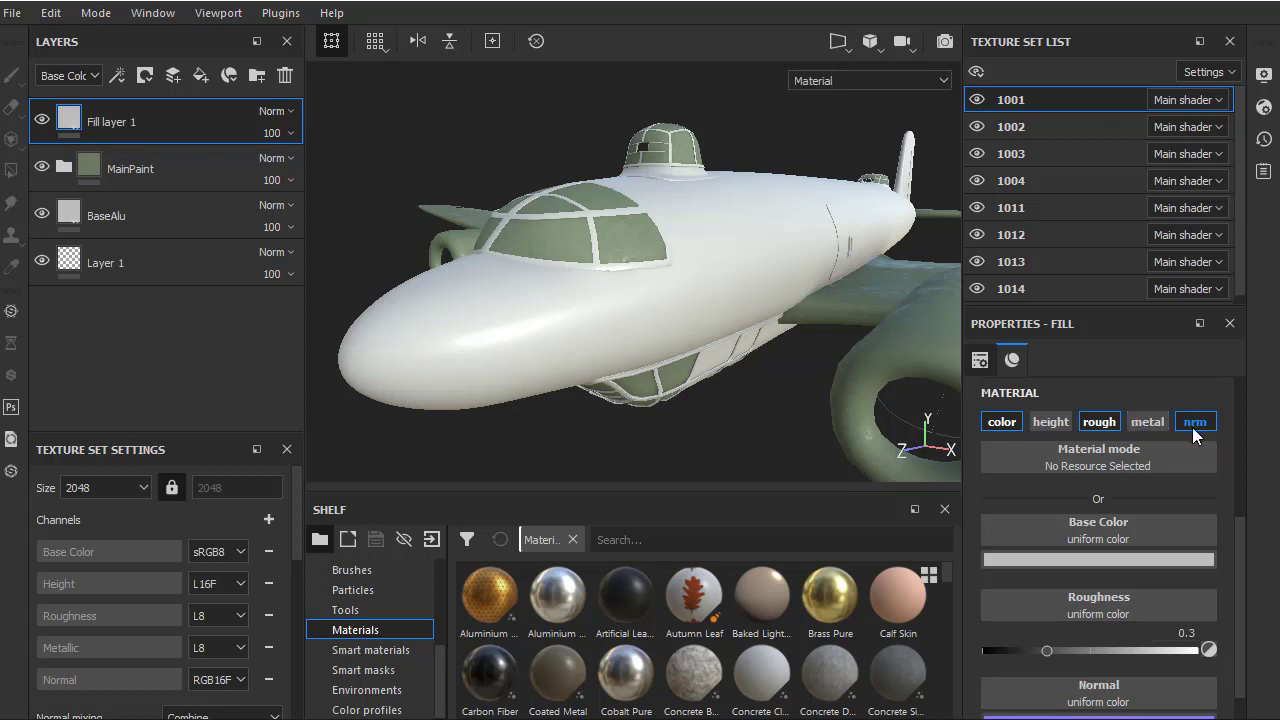
{"action": "left_click", "coordinate": [1192, 424]}
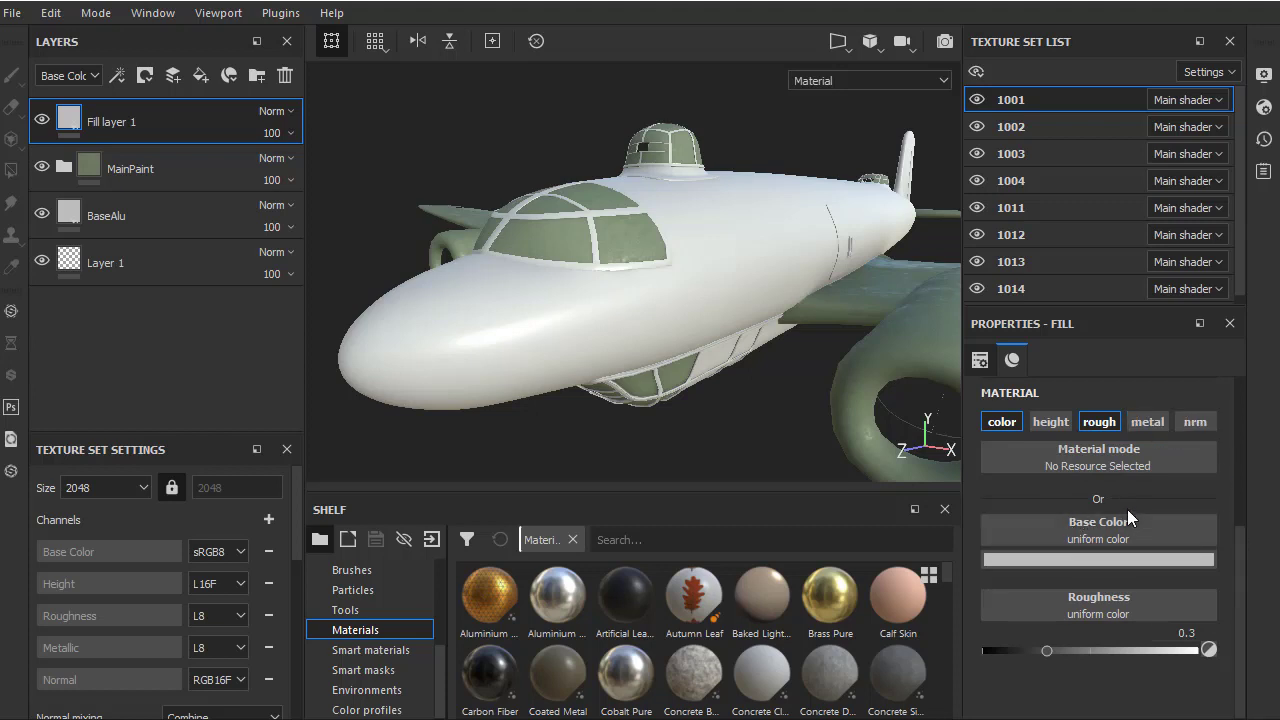
Set the fill's base colour to the plane's dark olive green, sampled from the model
{"action": "left_click", "coordinate": [1080, 560]}
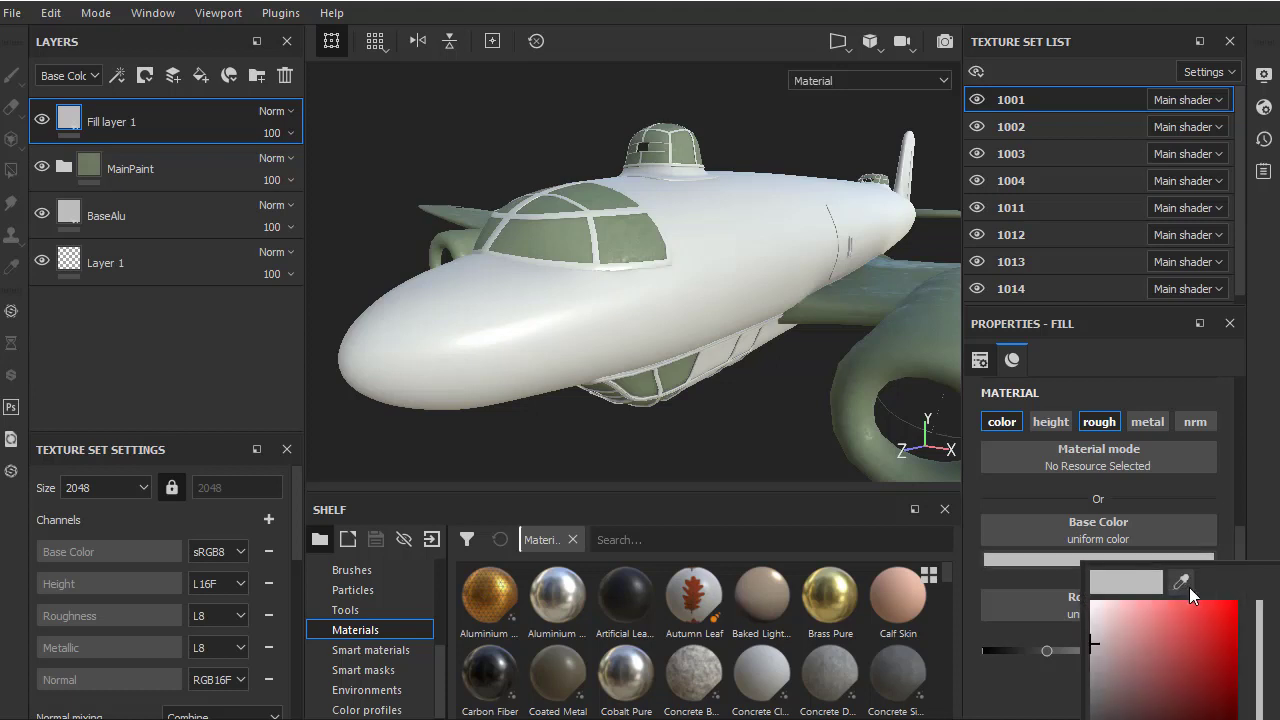
{"action": "left_click", "coordinate": [1235, 605]}
{"action": "mouse_move", "coordinate": [1260, 610]}
{"action": "left_mouse_down"}
{"action": "mouse_move", "coordinate": [1260, 668]}
{"action": "mouse_move", "coordinate": [1113, 714]}
{"action": "left_mouse_up"}
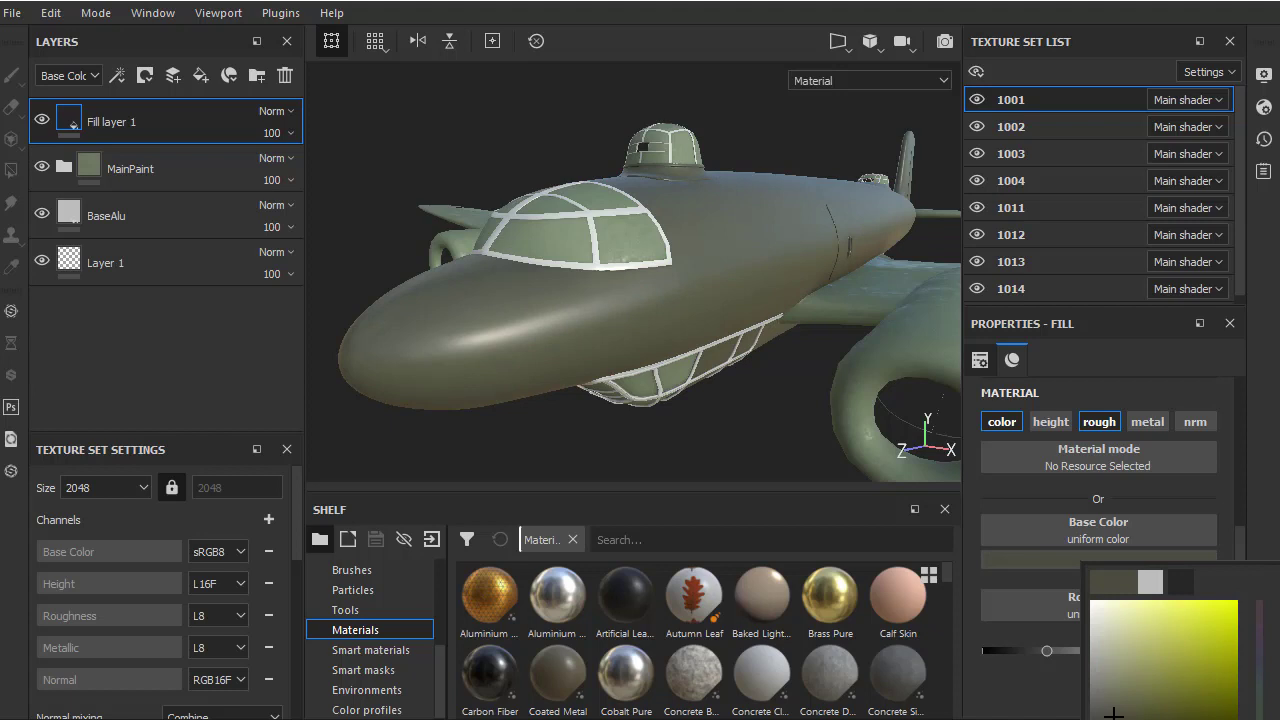
{"action": "left_click", "coordinate": [1181, 582]}
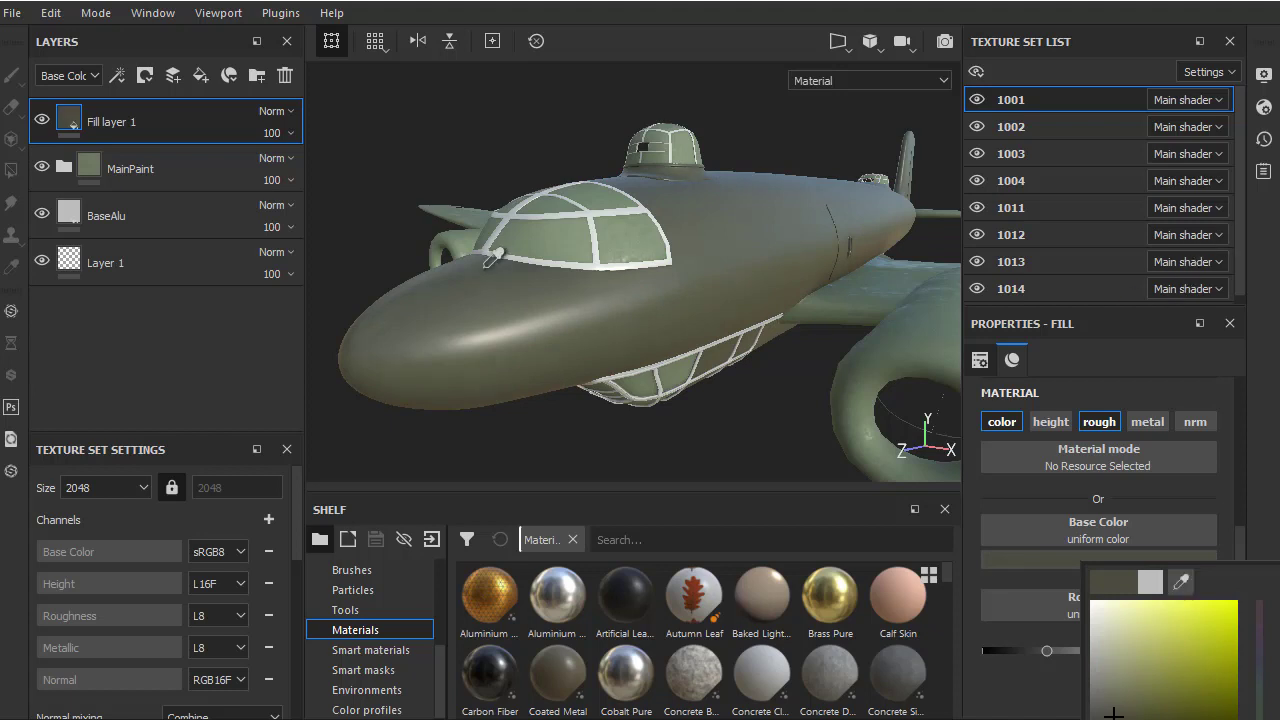
{"action": "left_click", "coordinate": [643, 210]}
{"action": "left_click_drag", "start_coordinate": [643, 210], "coordinate": [674, 206], "text": "alt"}
{"action": "scroll", "coordinate": [668, 240], "scroll_direction": "up", "scroll_amount": 2}
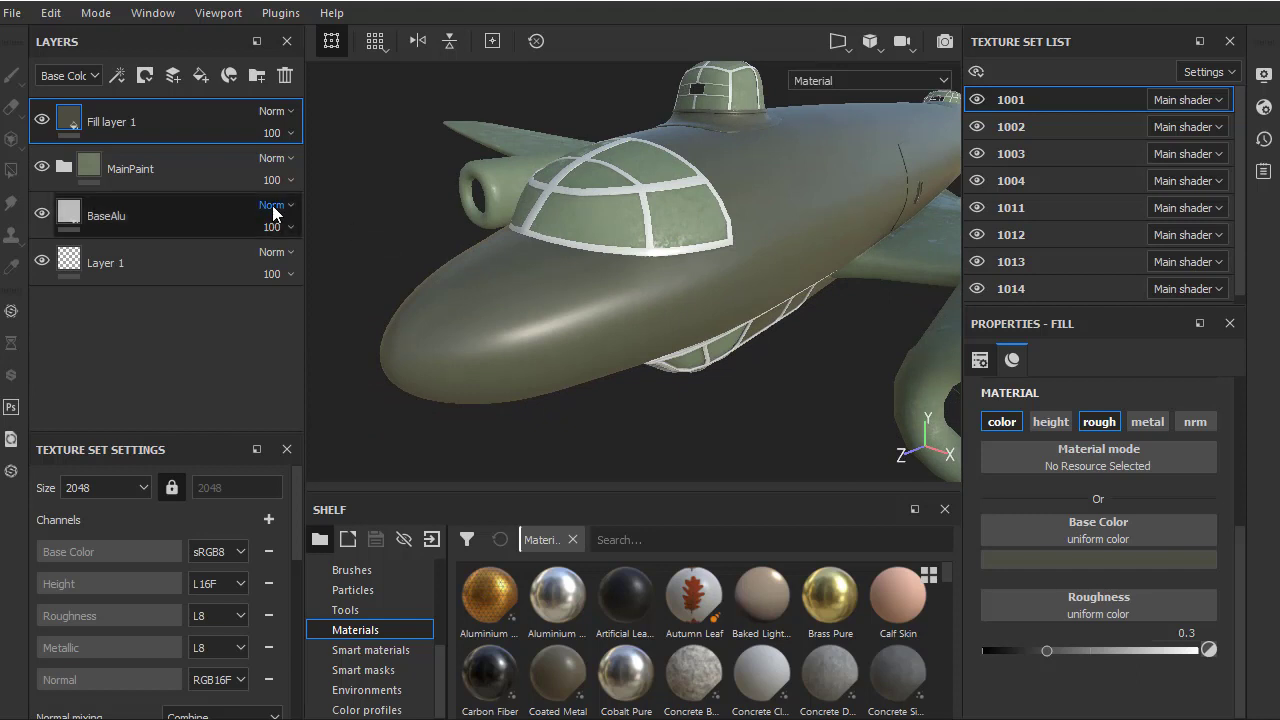
Add a Fill effect inside Fill layer 1 with height, metal and nrm turned off
{"action": "right_click", "coordinate": [123, 124]}
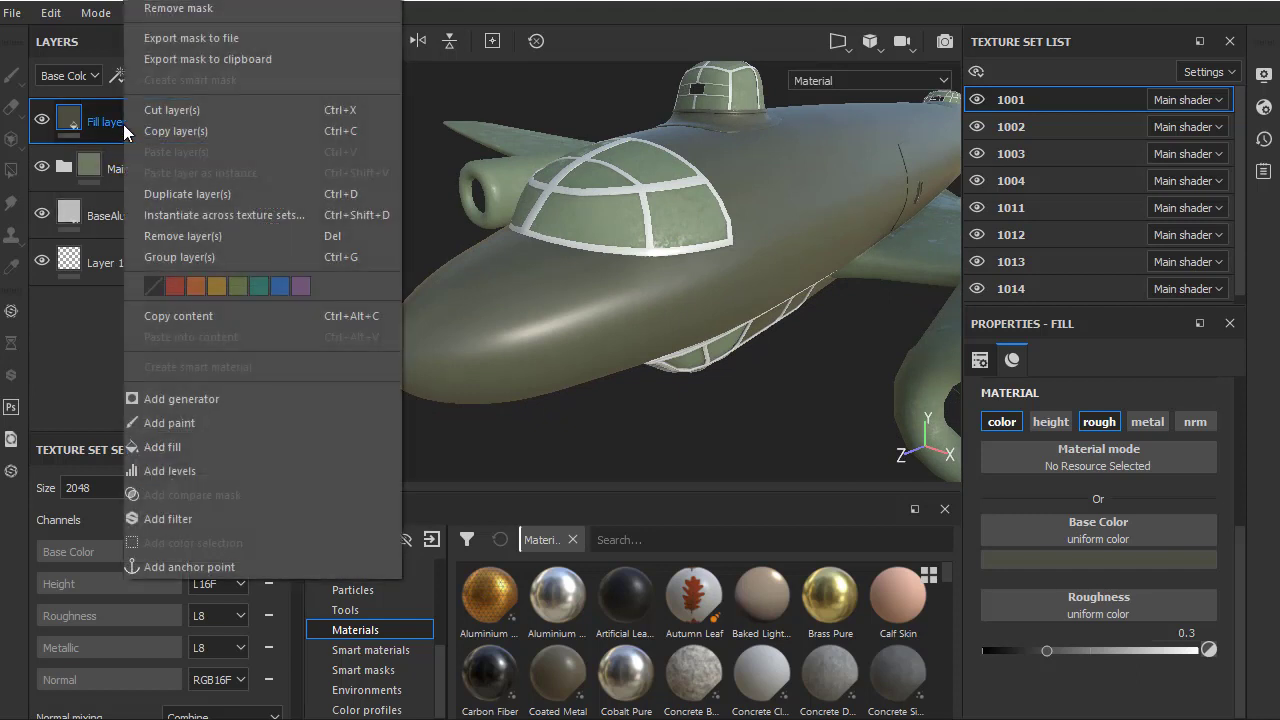
{"action": "left_click", "coordinate": [189, 450]}
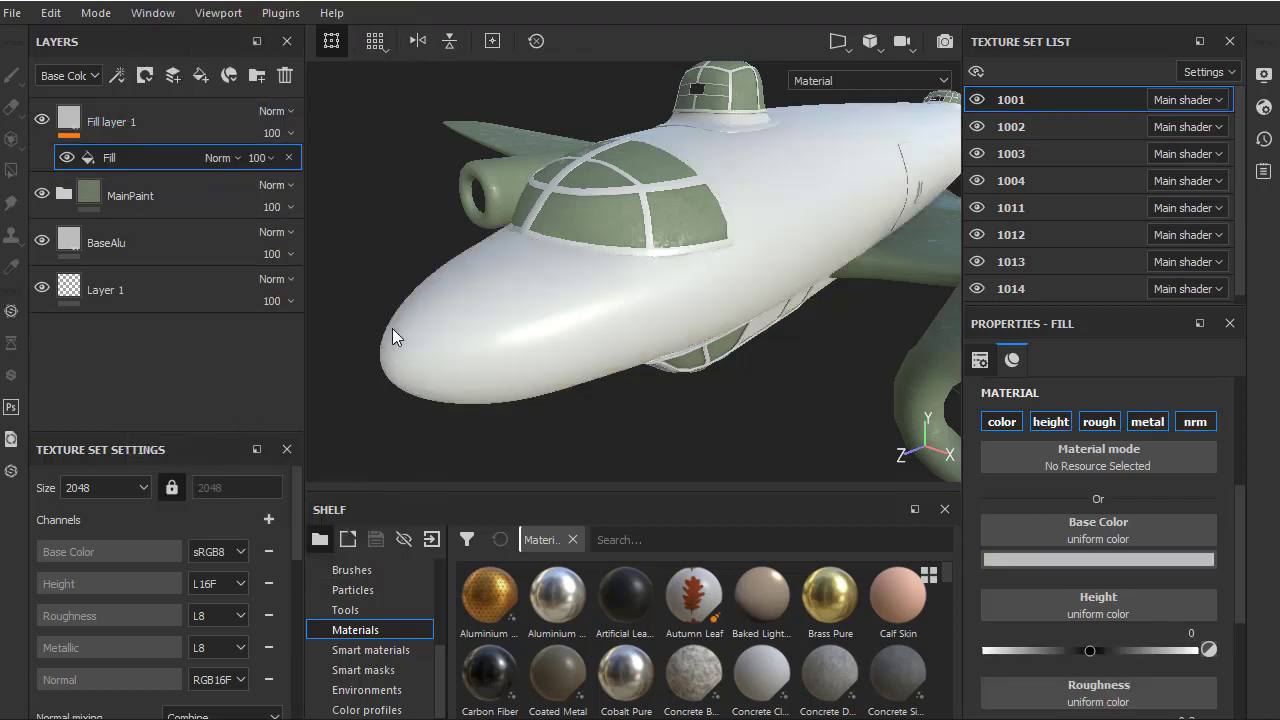
{"action": "left_click", "coordinate": [1051, 422]}
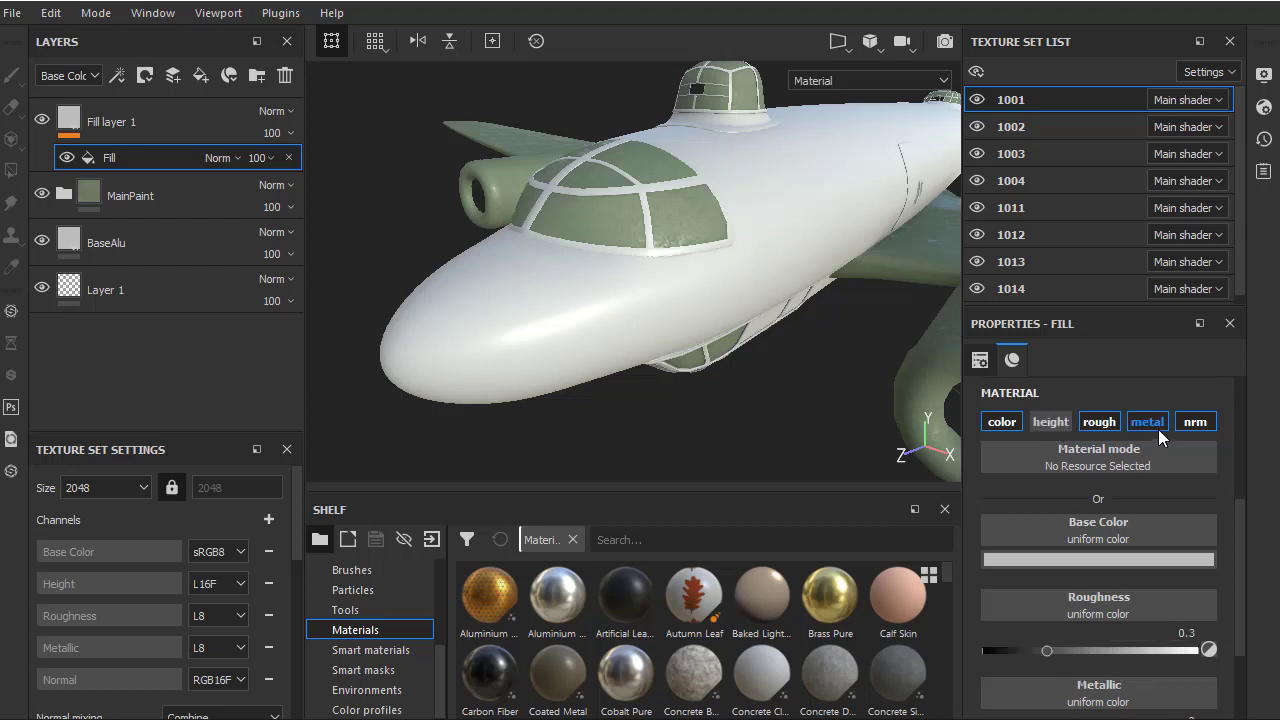
{"action": "left_click", "coordinate": [1155, 425]}
{"action": "left_click", "coordinate": [1196, 422]}
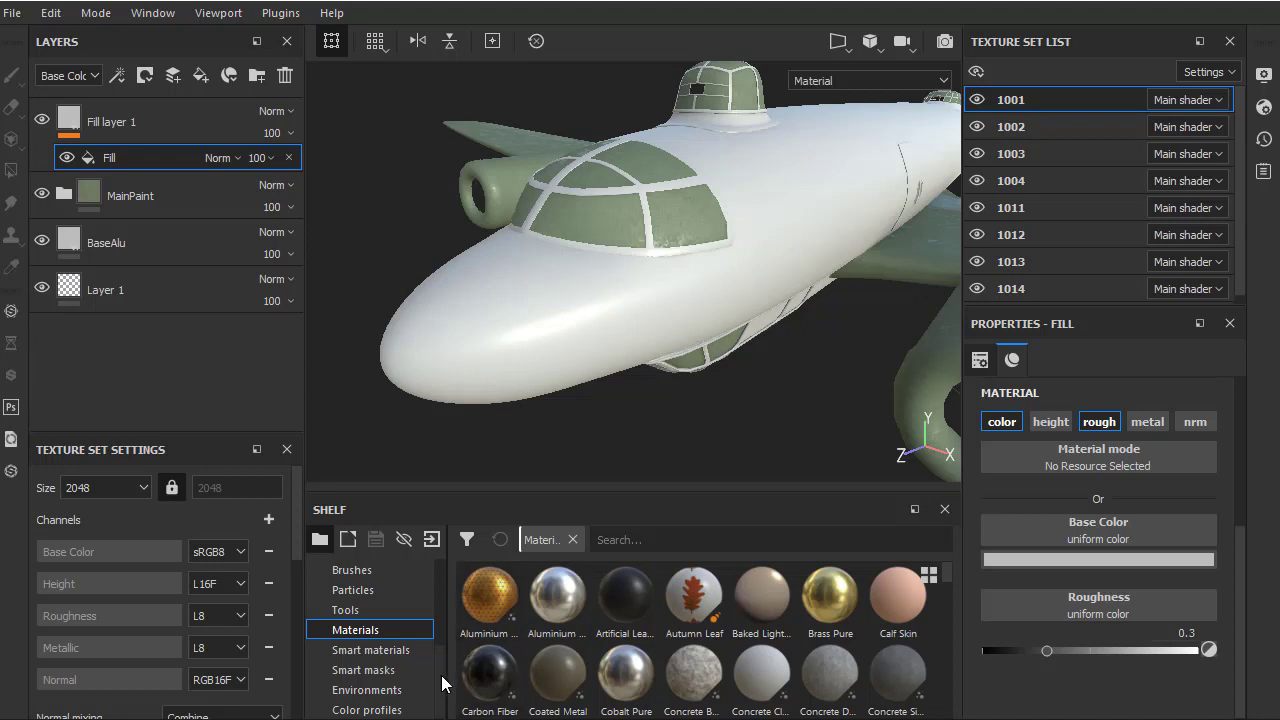
{"action": "scroll", "coordinate": [443, 660], "scroll_direction": "up", "scroll_amount": 1}
{"action": "scroll", "coordinate": [445, 640], "scroll_direction": "up", "scroll_amount": 4}
{"action": "scroll", "coordinate": [446, 618], "scroll_direction": "up", "scroll_amount": 3}
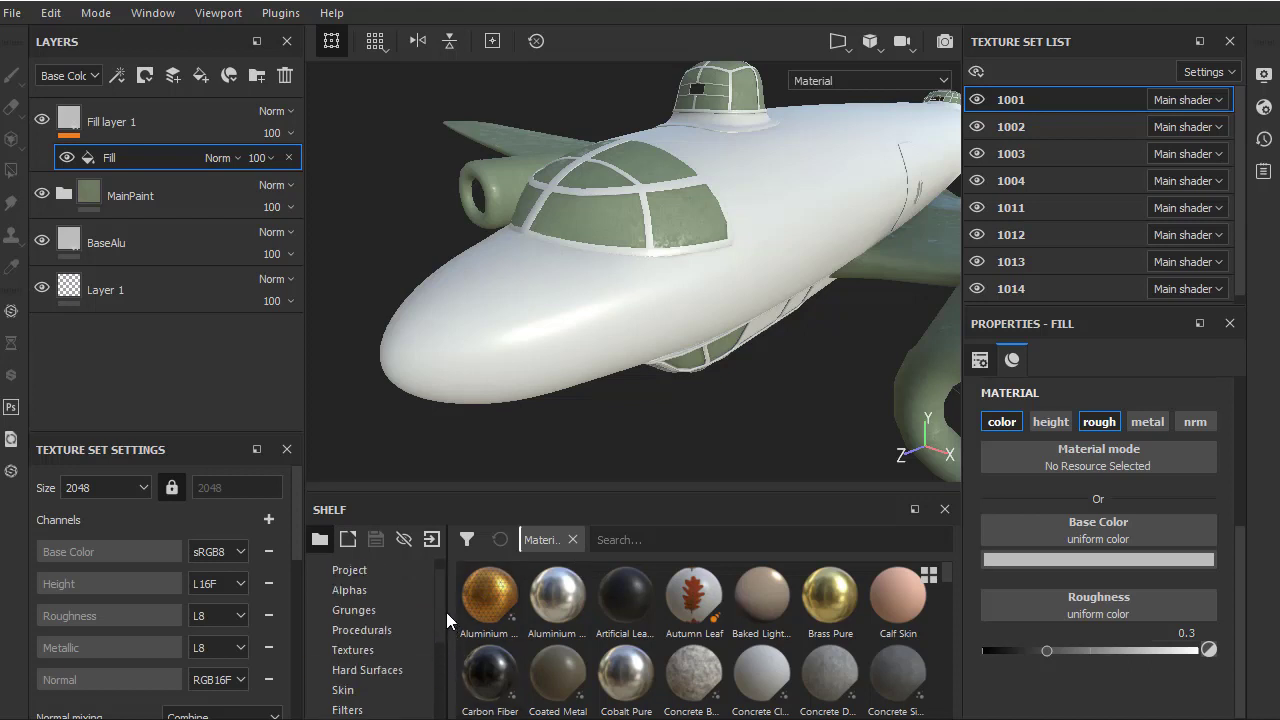
Use Grunge Galvanic Large from the Grunges shelf as the Fill effect's base colour
{"action": "left_click", "coordinate": [367, 611]}
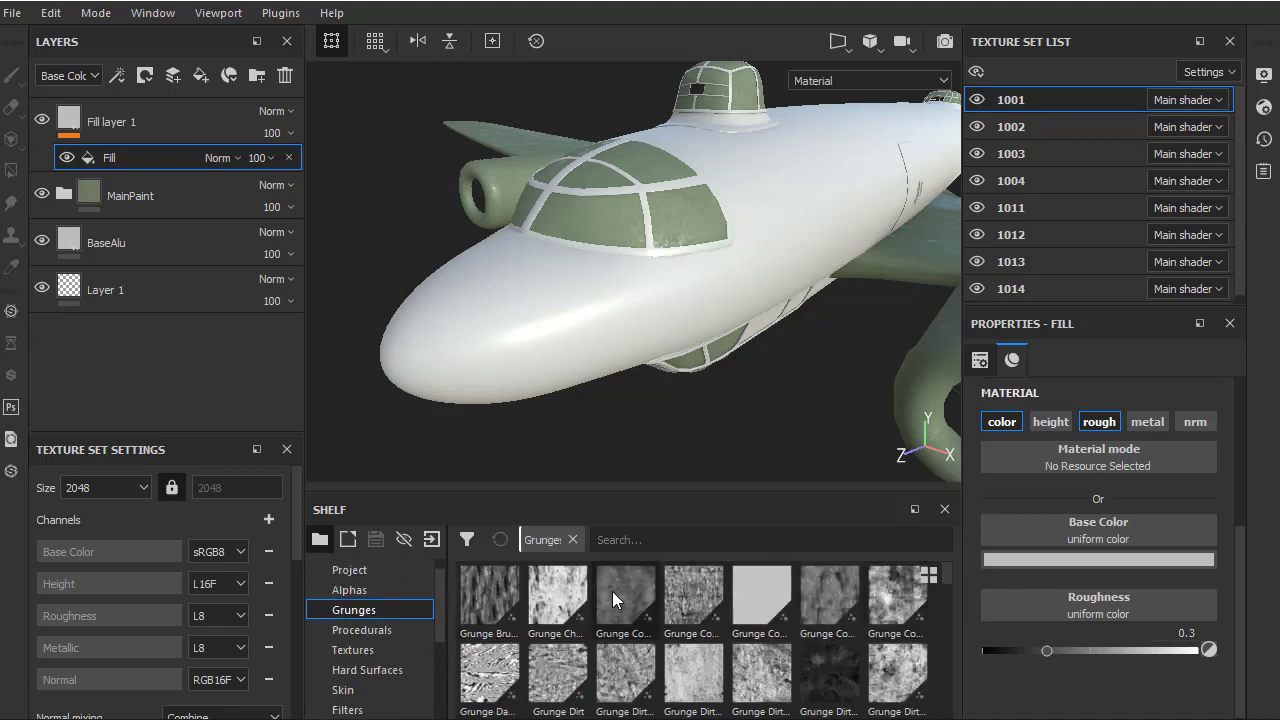
{"action": "mouse_move", "coordinate": [625, 597]}
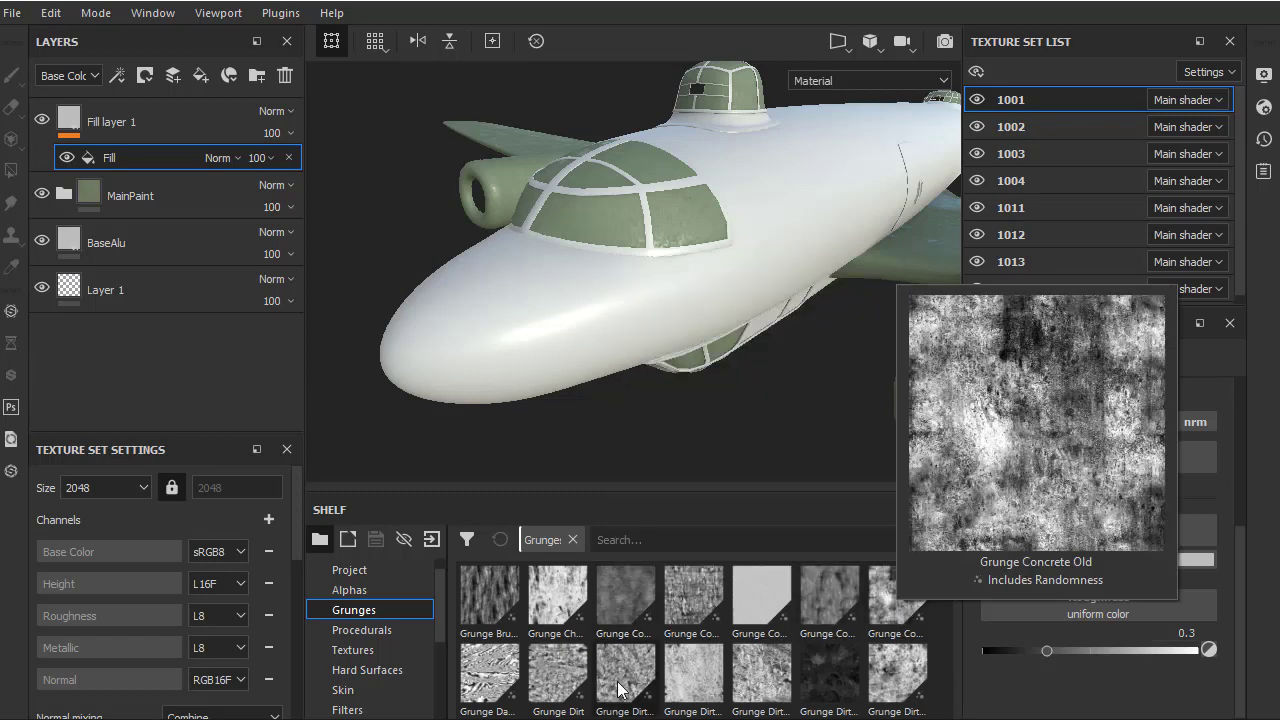
{"action": "scroll", "coordinate": [921, 623], "scroll_direction": "down", "scroll_amount": 3}
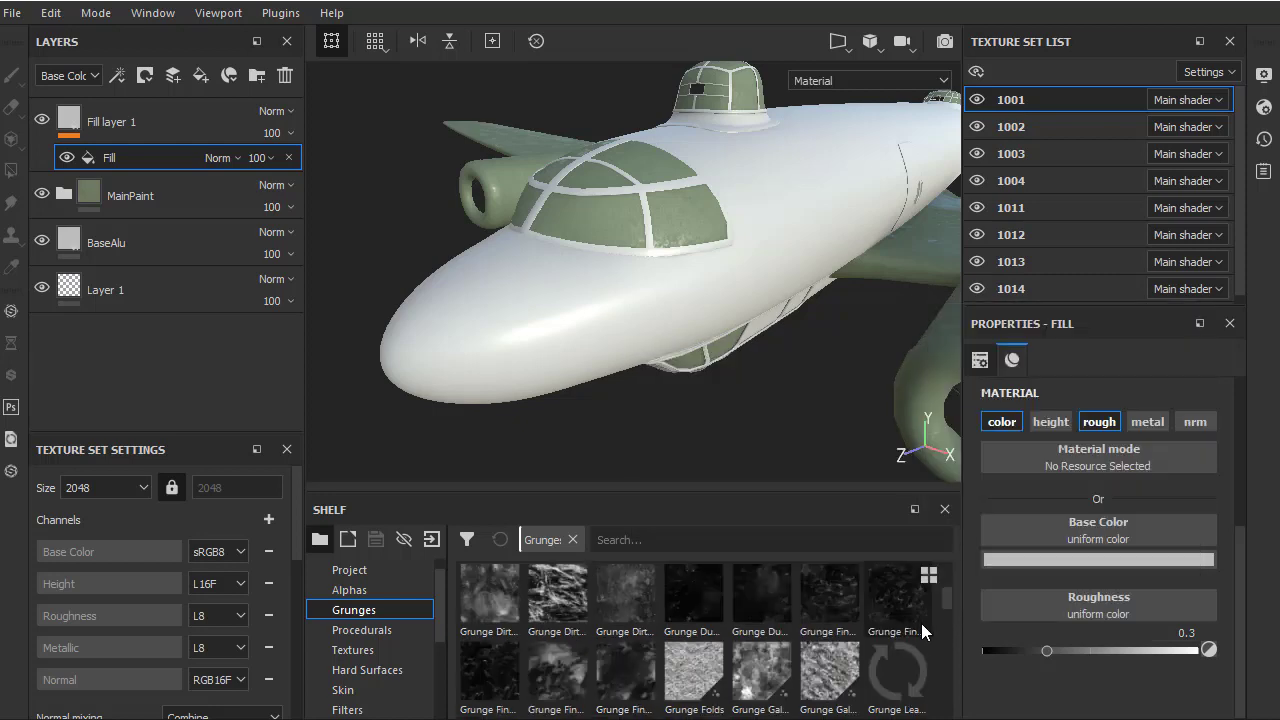
{"action": "mouse_move", "coordinate": [760, 674]}
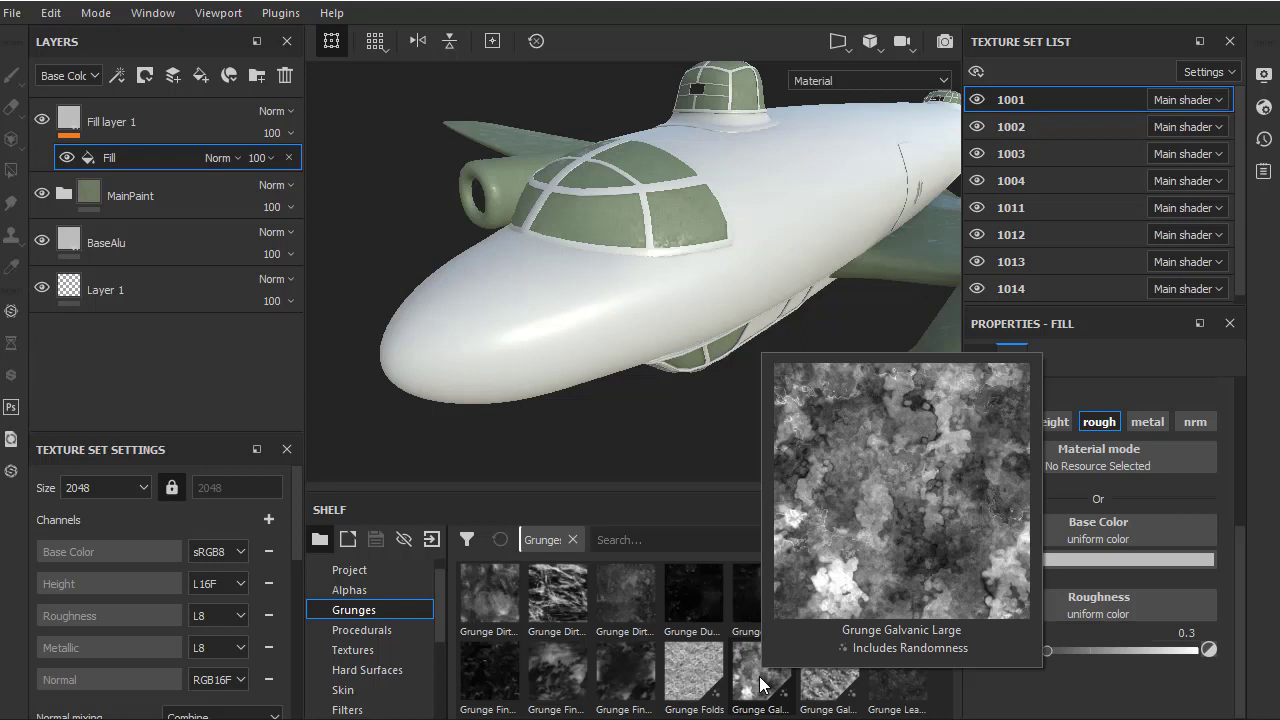
{"action": "left_click_drag", "start_coordinate": [760, 684], "coordinate": [1087, 532]}
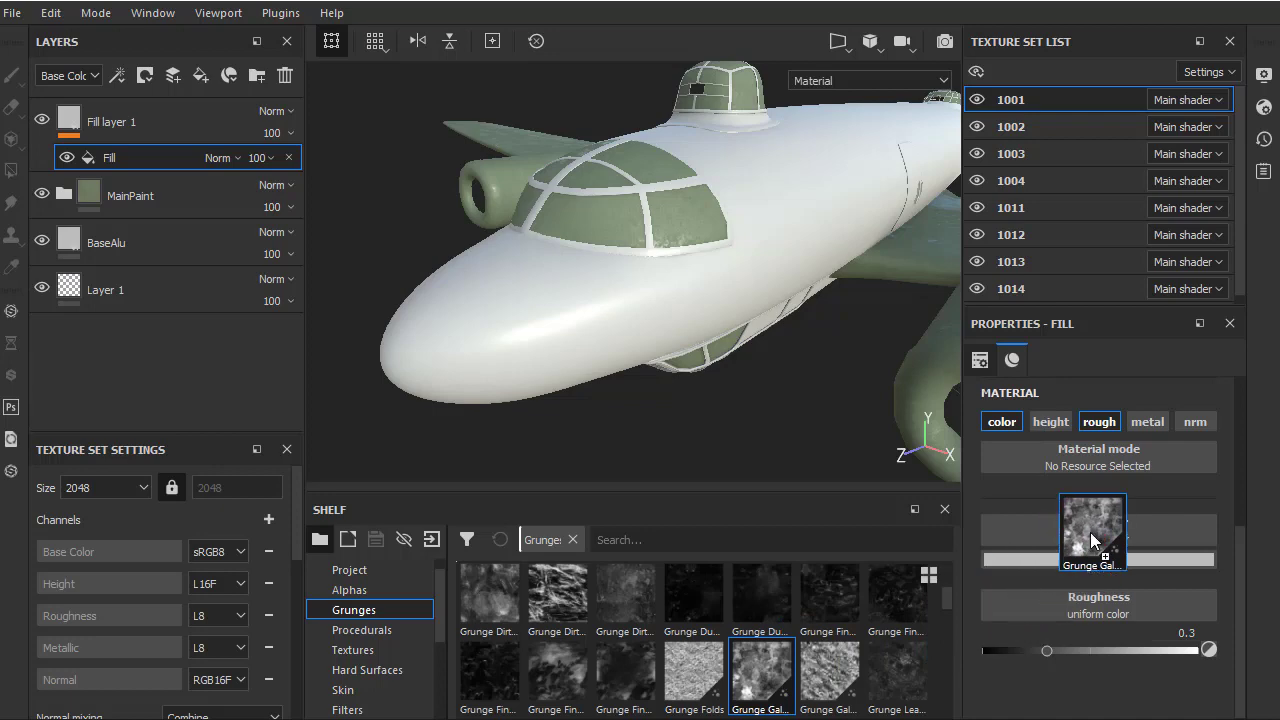
{"action": "mouse_move", "coordinate": [820, 444]}
{"action": "left_mouse_down", "text": "alt"}
{"action": "mouse_move", "coordinate": [827, 350]}
{"action": "mouse_move", "coordinate": [795, 347]}
{"action": "left_mouse_up", "text": "alt"}
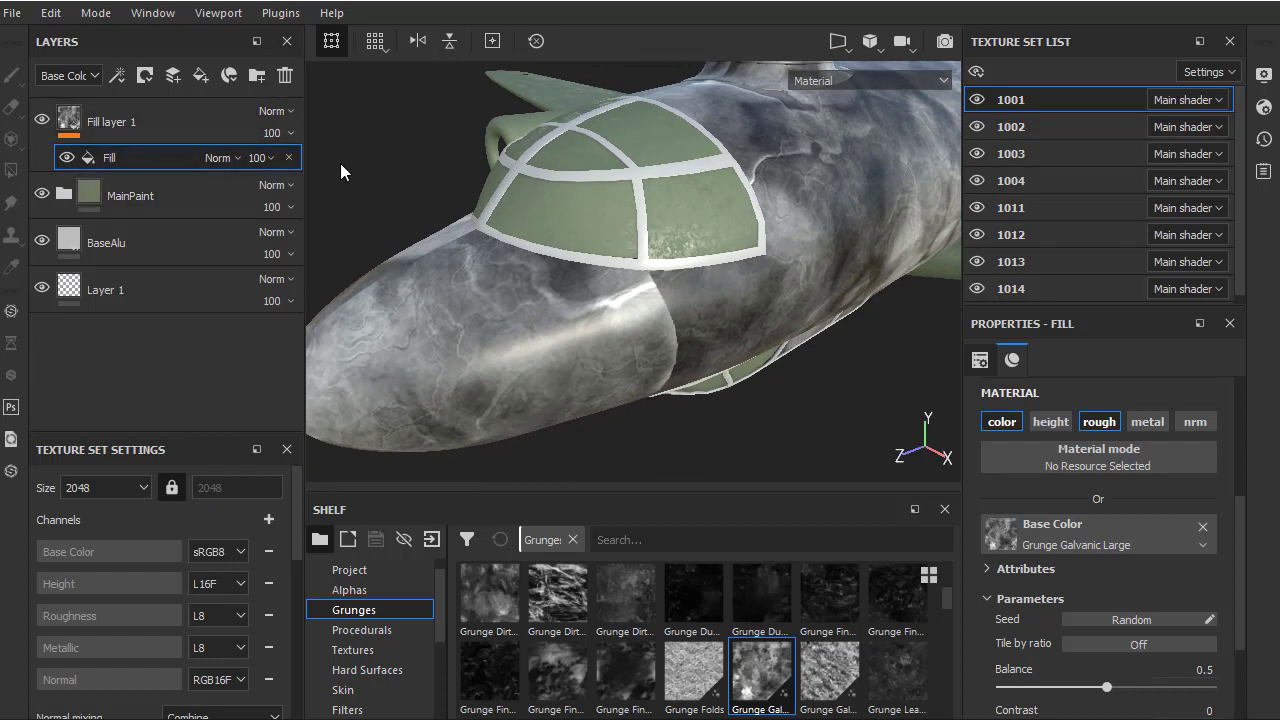
Set the grunge Fill effect to Overlay blending at 10 opacity
{"action": "left_click", "coordinate": [236, 157]}
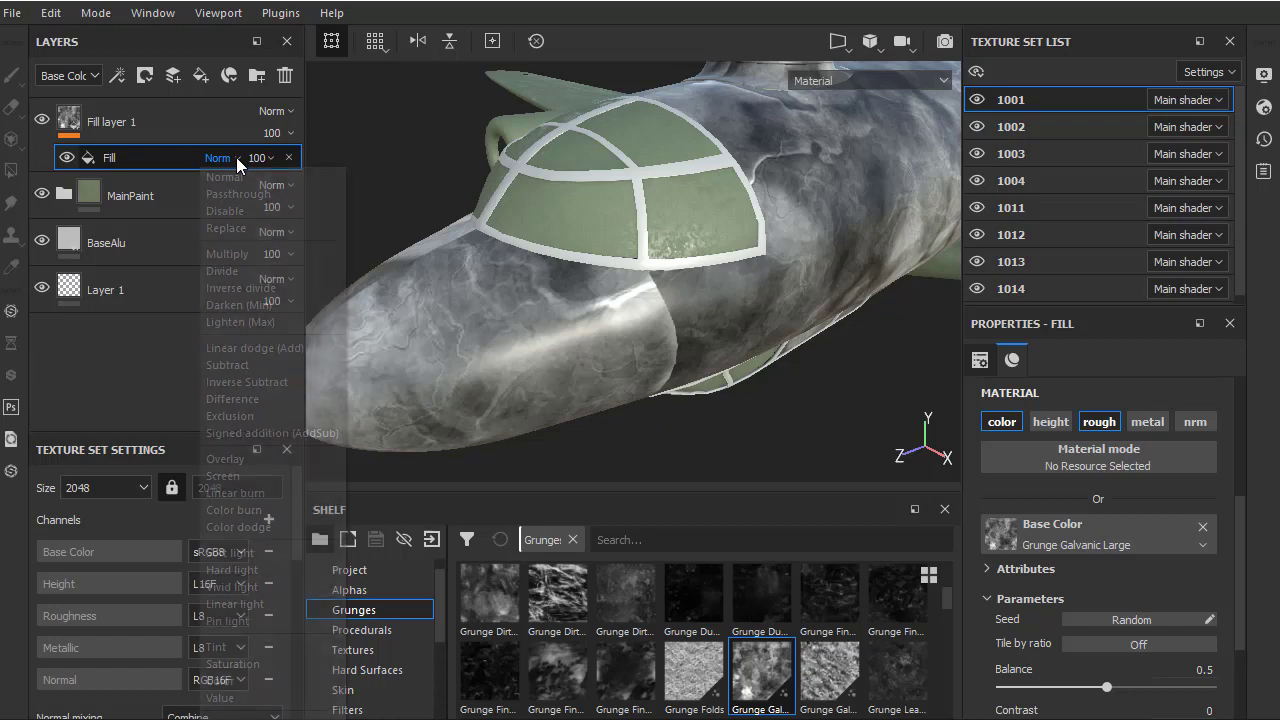
{"action": "left_click", "coordinate": [242, 459]}
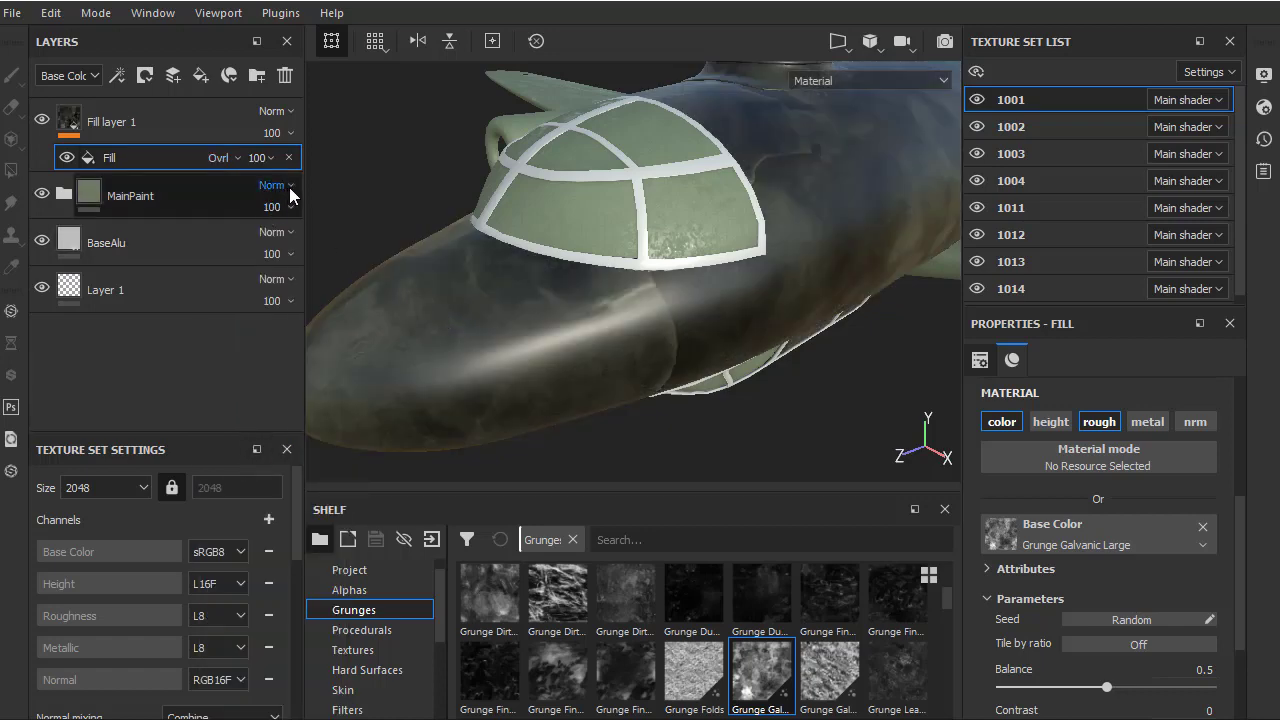
{"action": "mouse_move", "coordinate": [620, 280]}
{"action": "left_mouse_down", "text": "alt"}
{"action": "mouse_move", "coordinate": [677, 249]}
{"action": "mouse_move", "coordinate": [697, 190]}
{"action": "mouse_move", "coordinate": [757, 177]}
{"action": "mouse_move", "coordinate": [486, 214]}
{"action": "left_mouse_up", "text": "alt"}
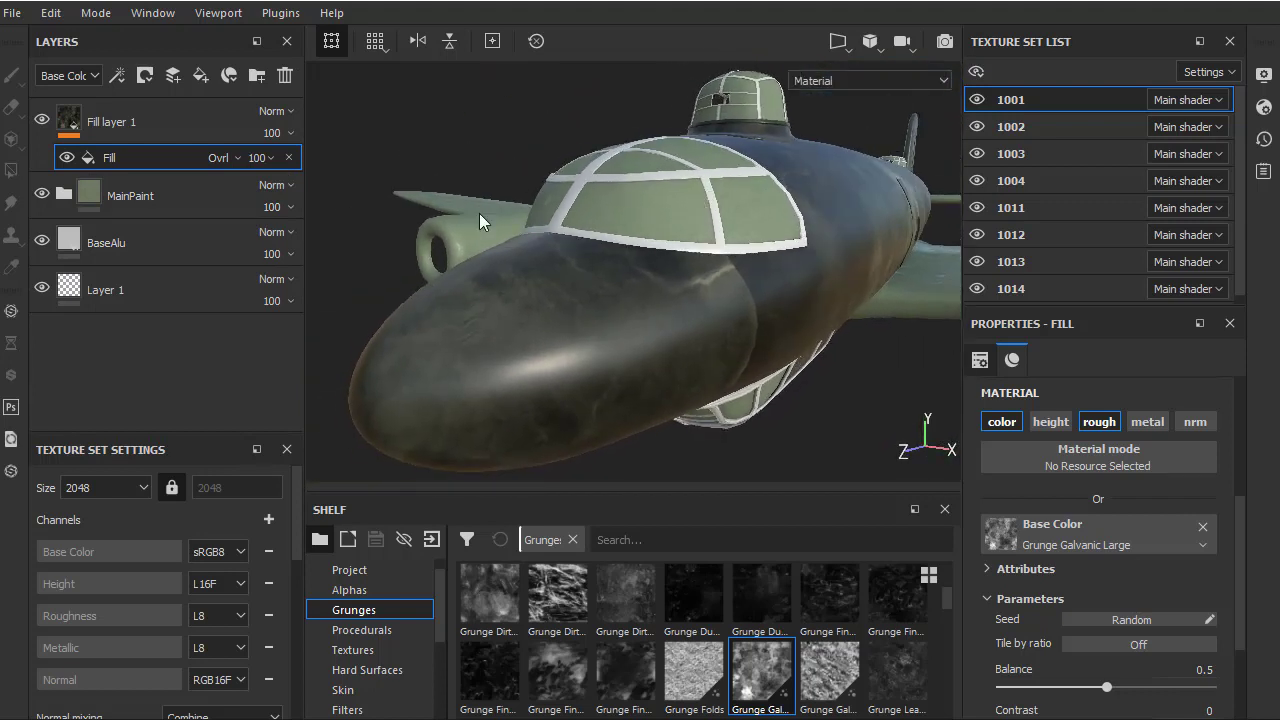
{"action": "left_click", "coordinate": [276, 163]}
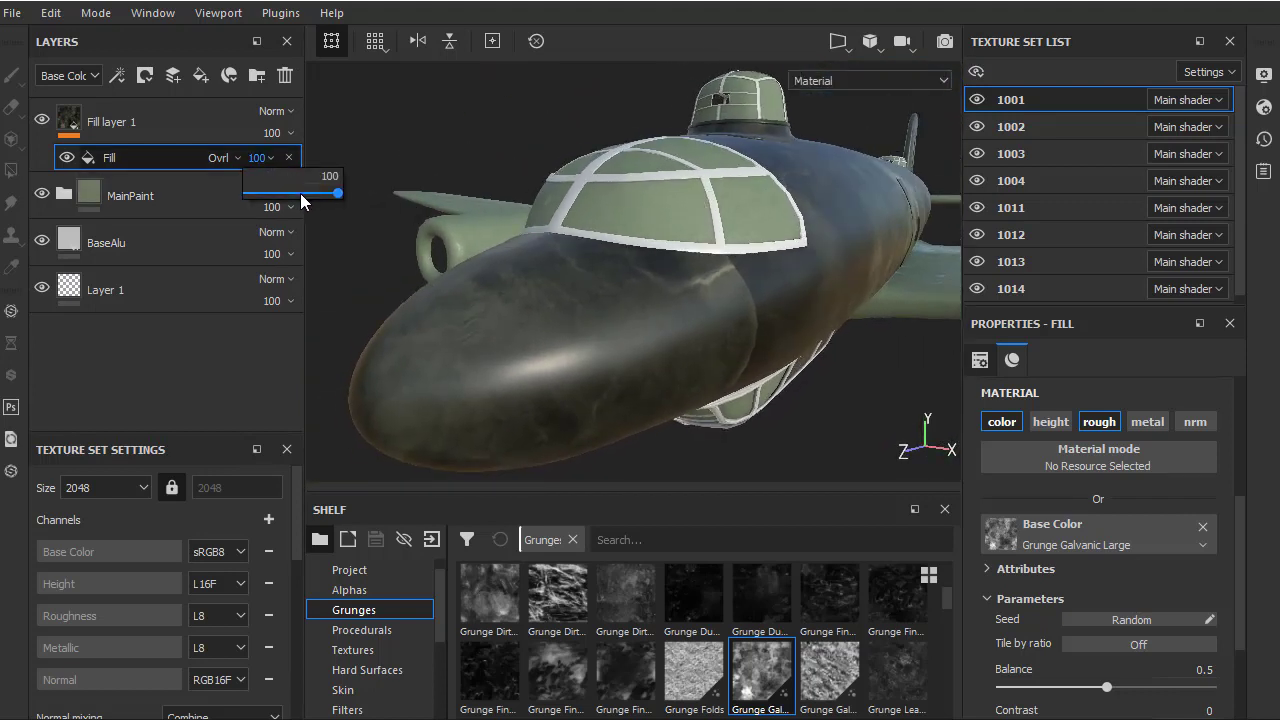
{"action": "left_click_drag", "start_coordinate": [300, 193], "coordinate": [257, 197]}
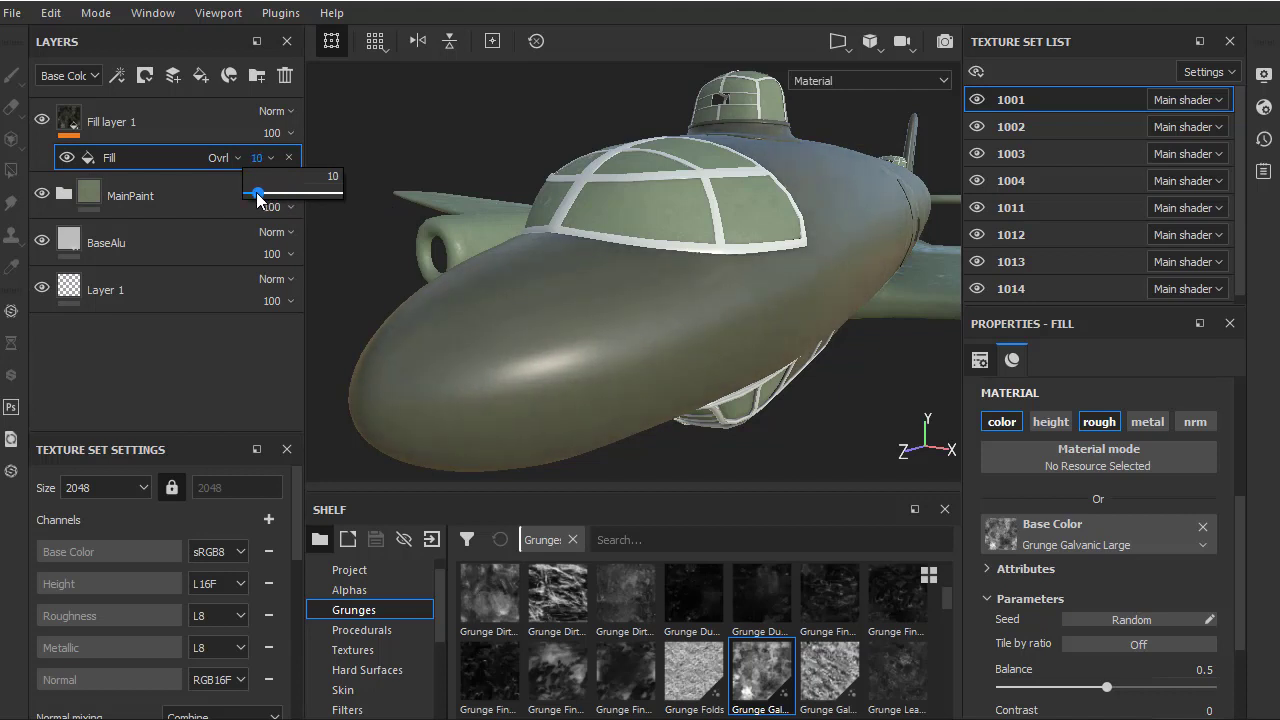
{"action": "mouse_move", "coordinate": [450, 225]}
{"action": "left_mouse_down", "text": "alt"}
{"action": "mouse_move", "coordinate": [799, 241]}
{"action": "mouse_move", "coordinate": [523, 228]}
{"action": "mouse_move", "coordinate": [766, 214]}
{"action": "mouse_move", "coordinate": [914, 244]}
{"action": "mouse_move", "coordinate": [883, 261]}
{"action": "mouse_move", "coordinate": [754, 249]}
{"action": "mouse_move", "coordinate": [829, 277]}
{"action": "mouse_move", "coordinate": [692, 180]}
{"action": "mouse_move", "coordinate": [821, 228]}
{"action": "mouse_move", "coordinate": [700, 200]}
{"action": "left_mouse_up", "text": "alt"}
{"action": "scroll", "coordinate": [1238, 560], "scroll_direction": "down", "scroll_amount": 2}
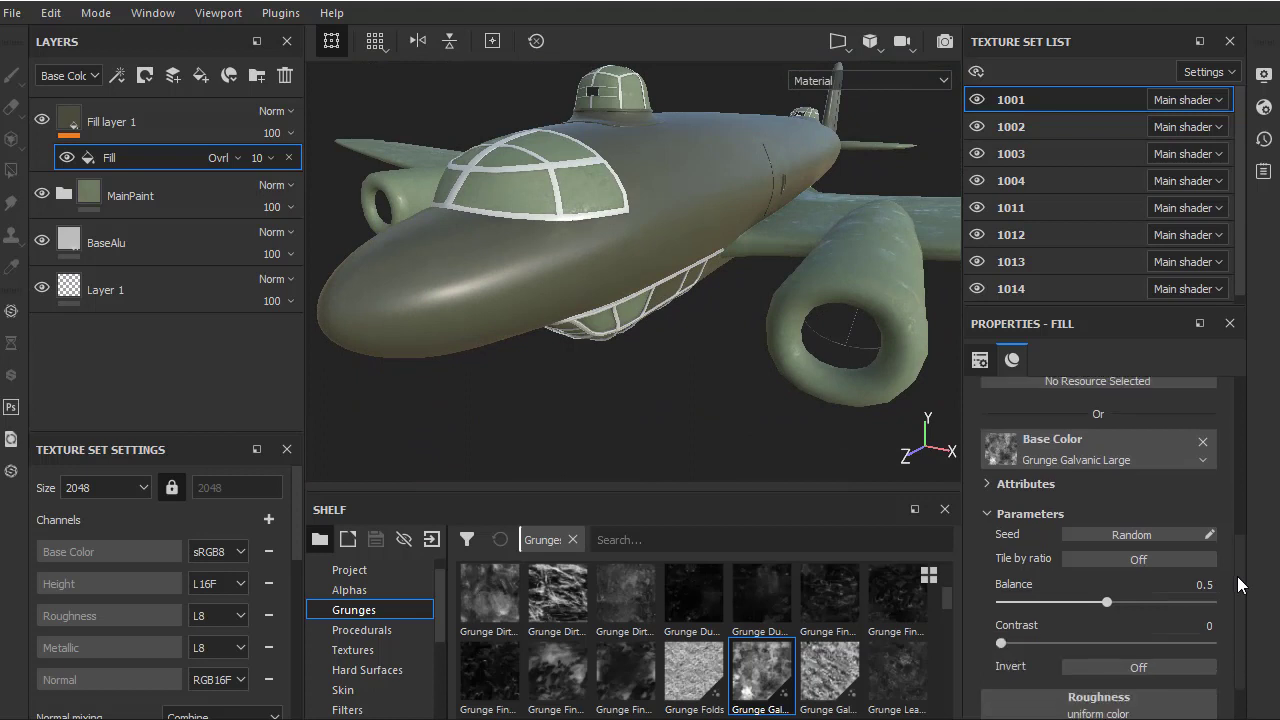
{"action": "scroll", "coordinate": [1238, 590], "scroll_direction": "down", "scroll_amount": 1}
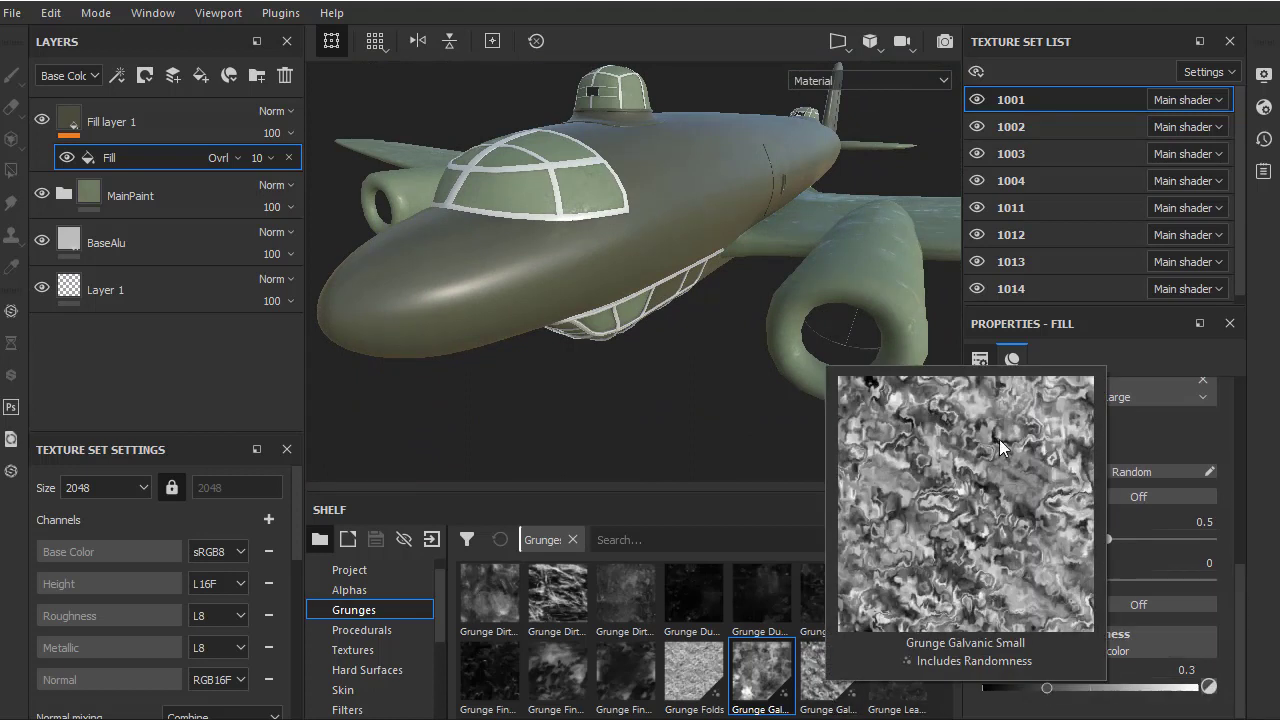
Try Grunge Map 006 in the Fill effect's base colour slot
{"action": "left_click_drag", "start_coordinate": [950, 598], "coordinate": [949, 624]}
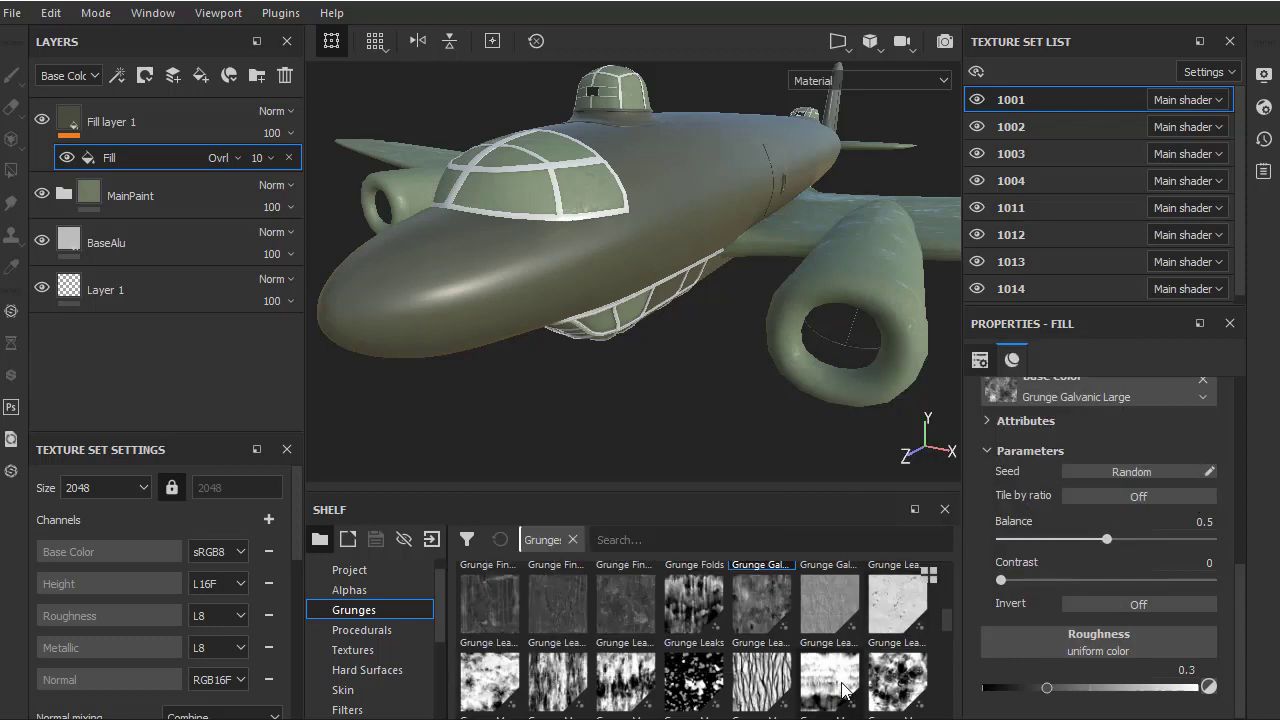
{"action": "left_click_drag", "start_coordinate": [842, 688], "coordinate": [1068, 405]}
{"action": "scroll", "coordinate": [806, 372], "scroll_direction": "up", "scroll_amount": 5}
{"action": "mouse_move", "coordinate": [651, 414]}
{"action": "left_mouse_down", "text": "alt"}
{"action": "mouse_move", "coordinate": [652, 310]}
{"action": "mouse_move", "coordinate": [631, 400]}
{"action": "mouse_move", "coordinate": [686, 337]}
{"action": "mouse_move", "coordinate": [763, 286]}
{"action": "mouse_move", "coordinate": [760, 302]}
{"action": "left_mouse_up", "text": "alt"}
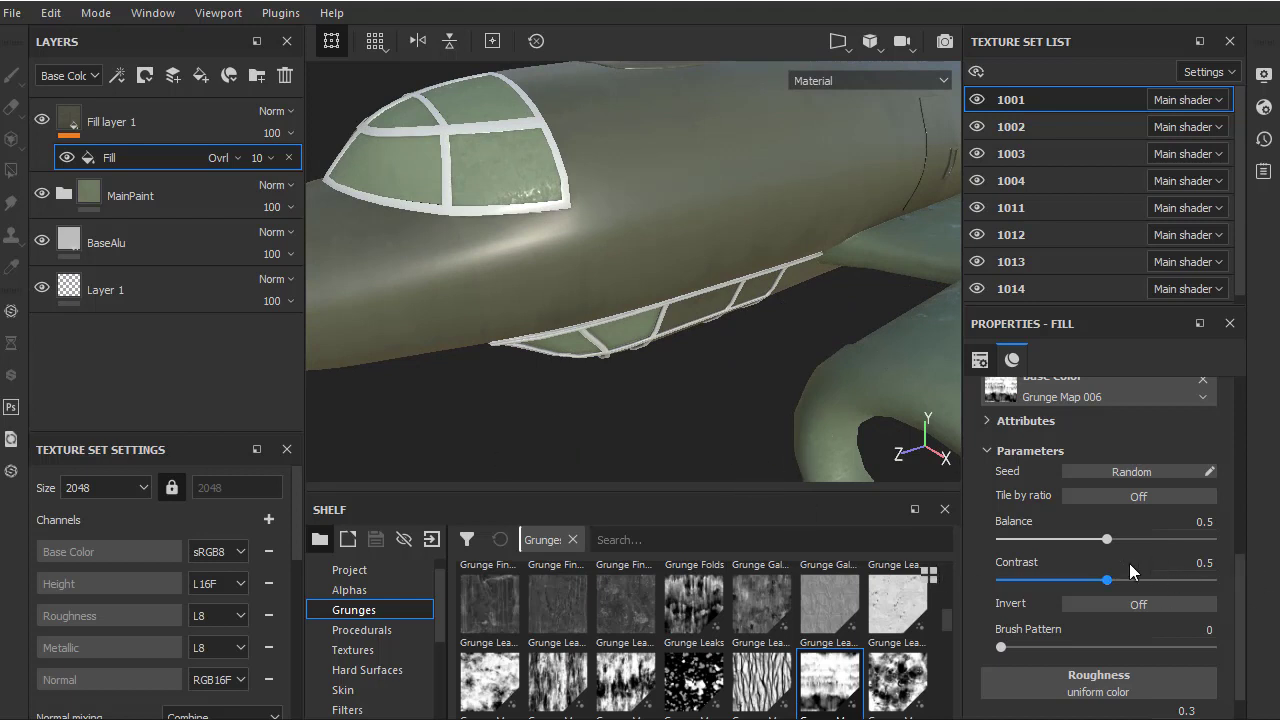
{"action": "scroll", "coordinate": [1232, 579], "scroll_direction": "down", "scroll_amount": 1}
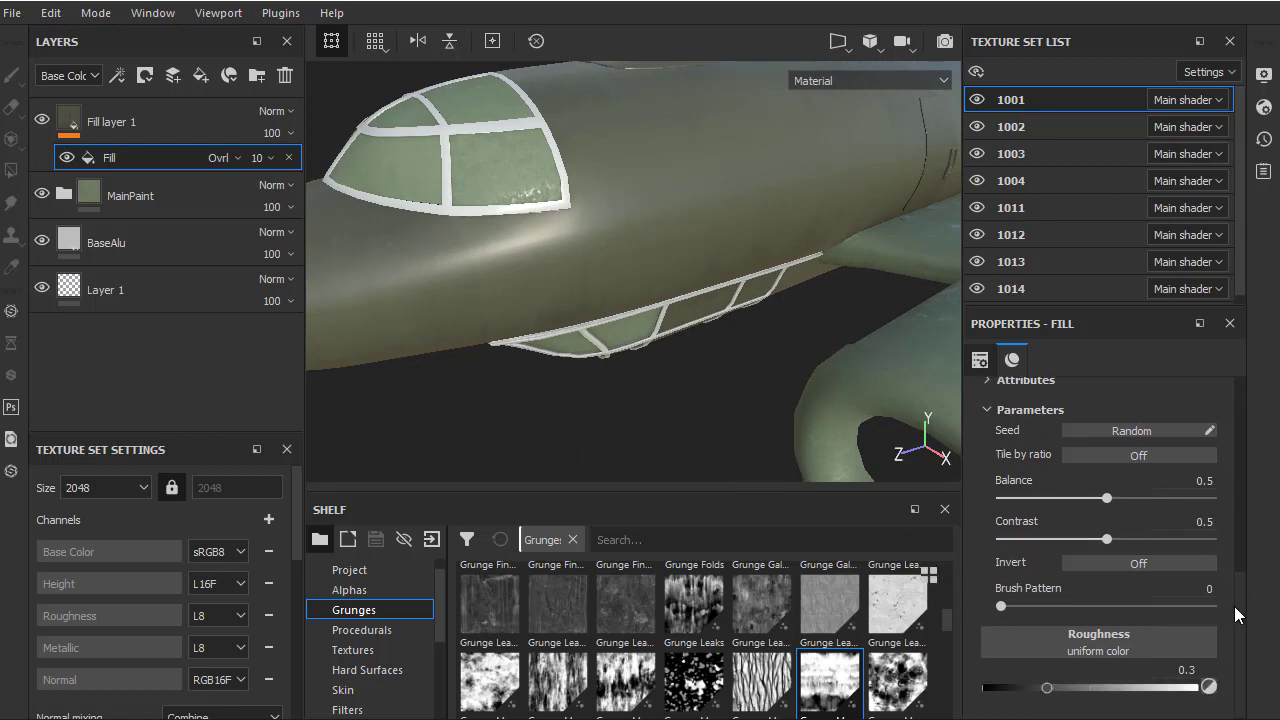
Drive the Fill effect's roughness with Grunge Map 008 and inspect the glossy patches
{"action": "left_click_drag", "start_coordinate": [947, 615], "coordinate": [948, 633]}
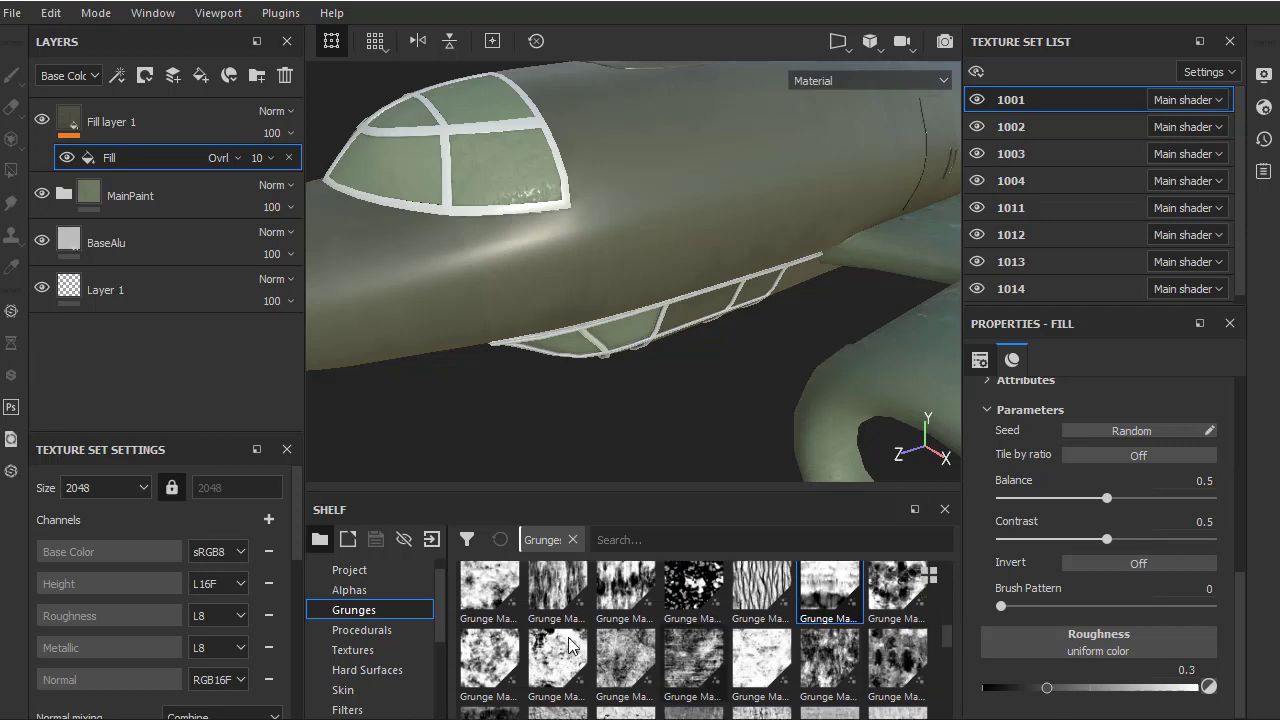
{"action": "mouse_move", "coordinate": [557, 660]}
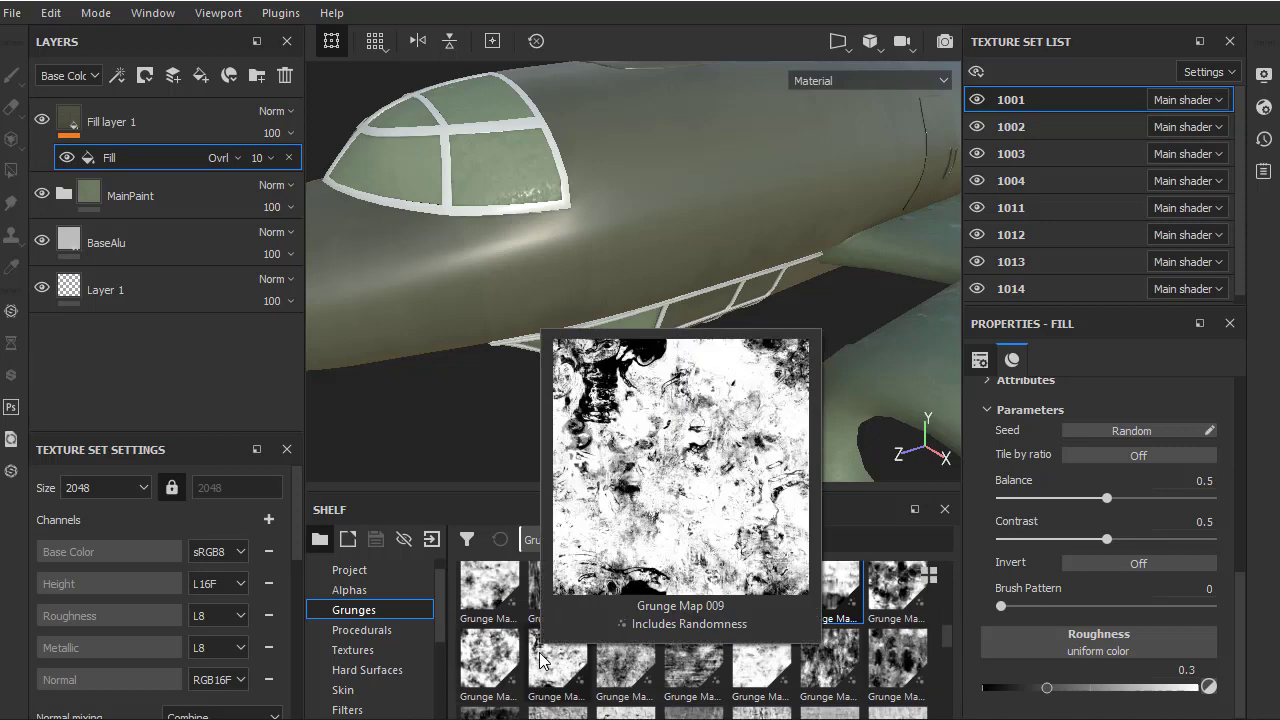
{"action": "left_click_drag", "start_coordinate": [483, 660], "coordinate": [1100, 645]}
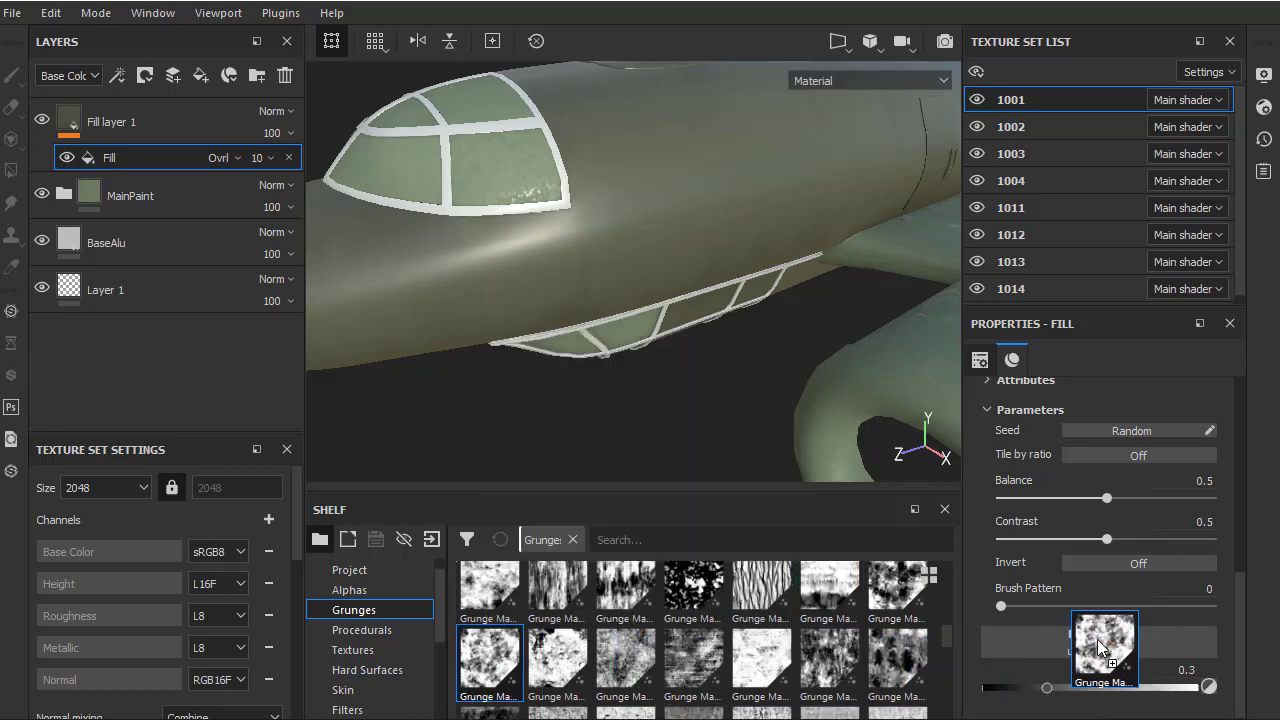
{"action": "mouse_move", "coordinate": [703, 341]}
{"action": "left_mouse_down", "text": "alt"}
{"action": "mouse_move", "coordinate": [766, 320]}
{"action": "mouse_move", "coordinate": [609, 249]}
{"action": "mouse_move", "coordinate": [554, 287]}
{"action": "left_mouse_up", "text": "alt"}
{"action": "left_click_drag", "start_coordinate": [653, 297], "coordinate": [630, 300], "text": "alt"}
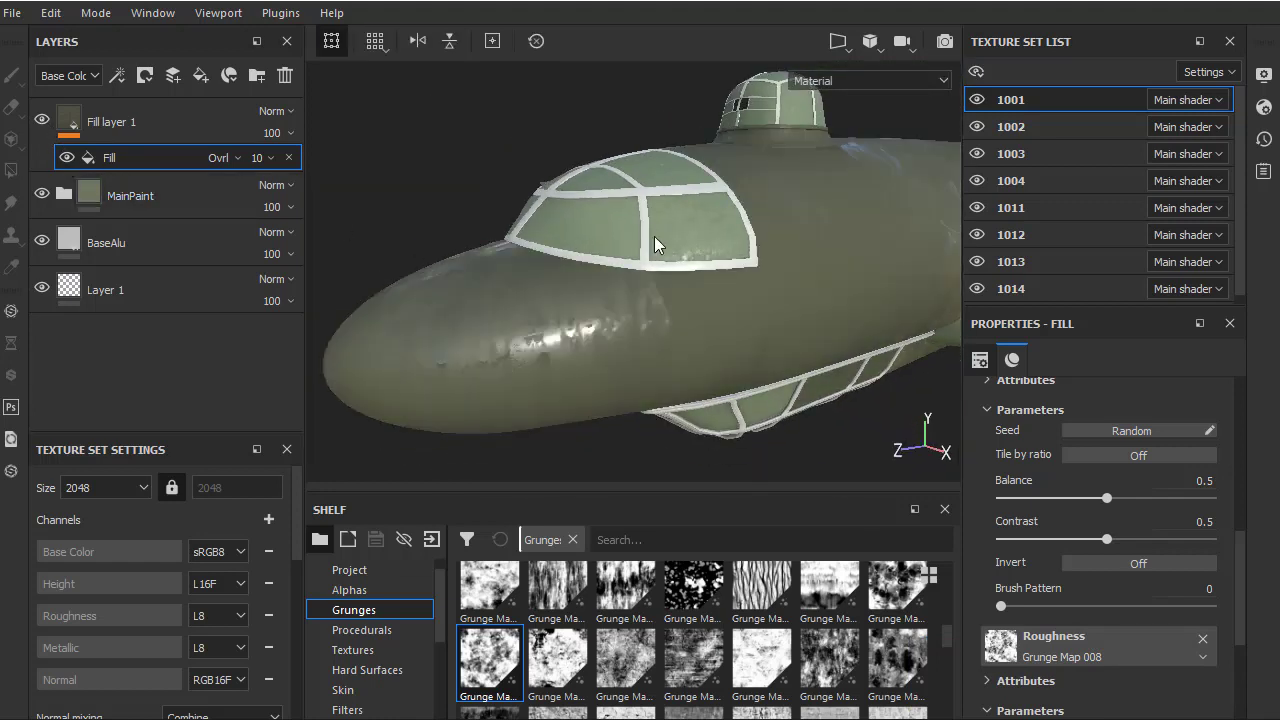
{"action": "mouse_move", "coordinate": [660, 246]}
{"action": "left_mouse_down", "text": "alt"}
{"action": "mouse_move", "coordinate": [753, 294]}
{"action": "mouse_move", "coordinate": [654, 257]}
{"action": "mouse_move", "coordinate": [665, 224]}
{"action": "mouse_move", "coordinate": [763, 271]}
{"action": "mouse_move", "coordinate": [706, 277]}
{"action": "mouse_move", "coordinate": [680, 349]}
{"action": "mouse_move", "coordinate": [620, 286]}
{"action": "mouse_move", "coordinate": [834, 283]}
{"action": "mouse_move", "coordinate": [764, 271]}
{"action": "left_mouse_up", "text": "alt"}
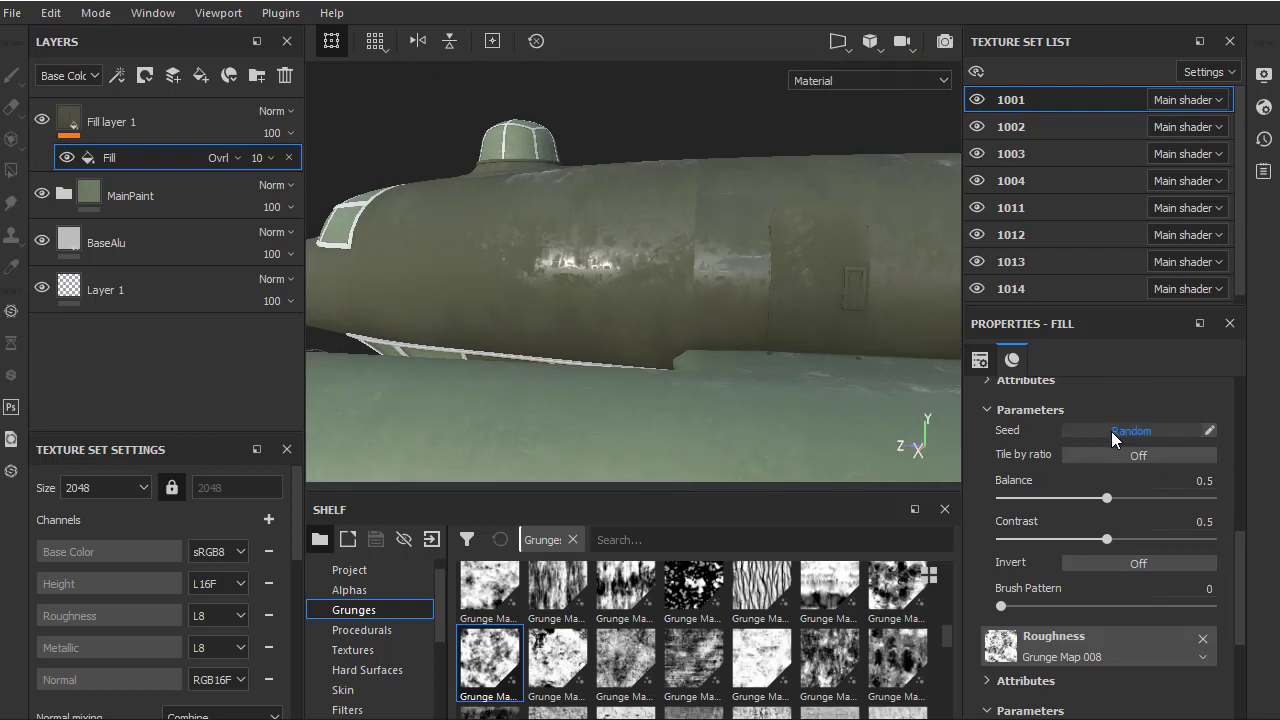
Randomize the roughness grunge seed and compare Fill layer 1 shown and hidden
{"action": "left_click_drag", "start_coordinate": [1238, 550], "coordinate": [1244, 615]}
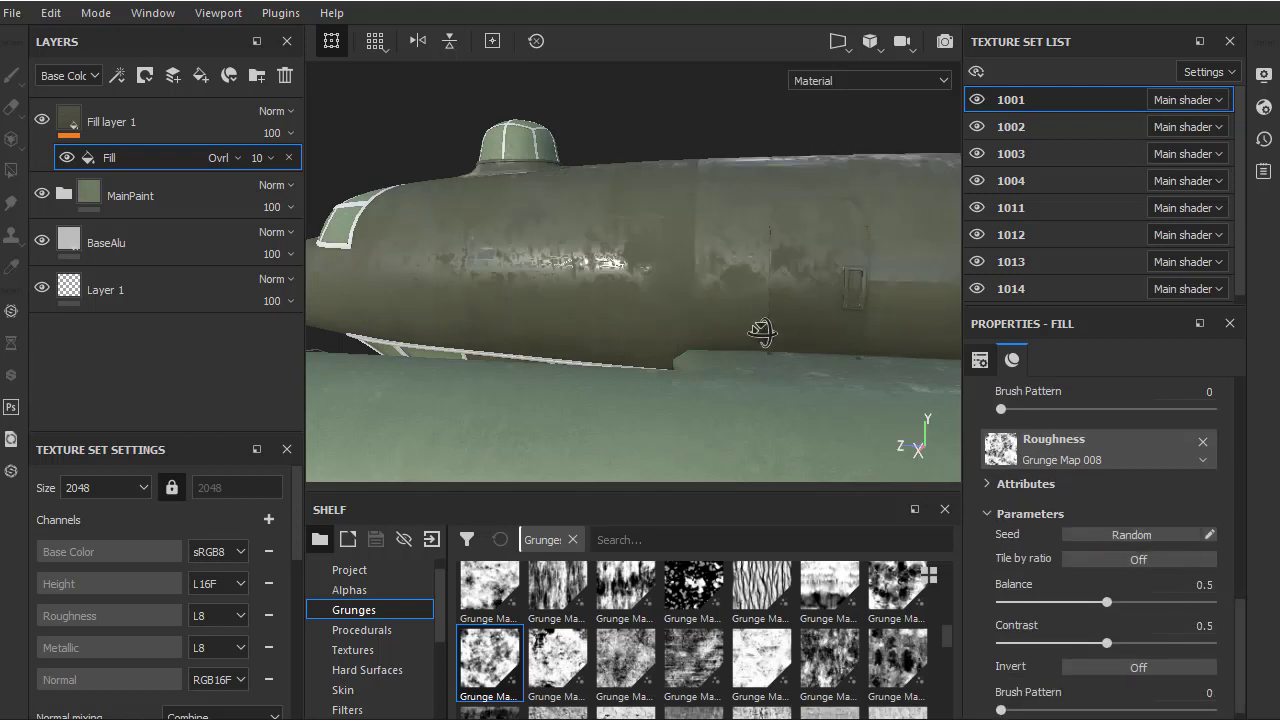
{"action": "mouse_move", "coordinate": [763, 334]}
{"action": "left_mouse_down", "text": "alt"}
{"action": "mouse_move", "coordinate": [598, 393]}
{"action": "mouse_move", "coordinate": [643, 382]}
{"action": "left_mouse_up", "text": "alt"}
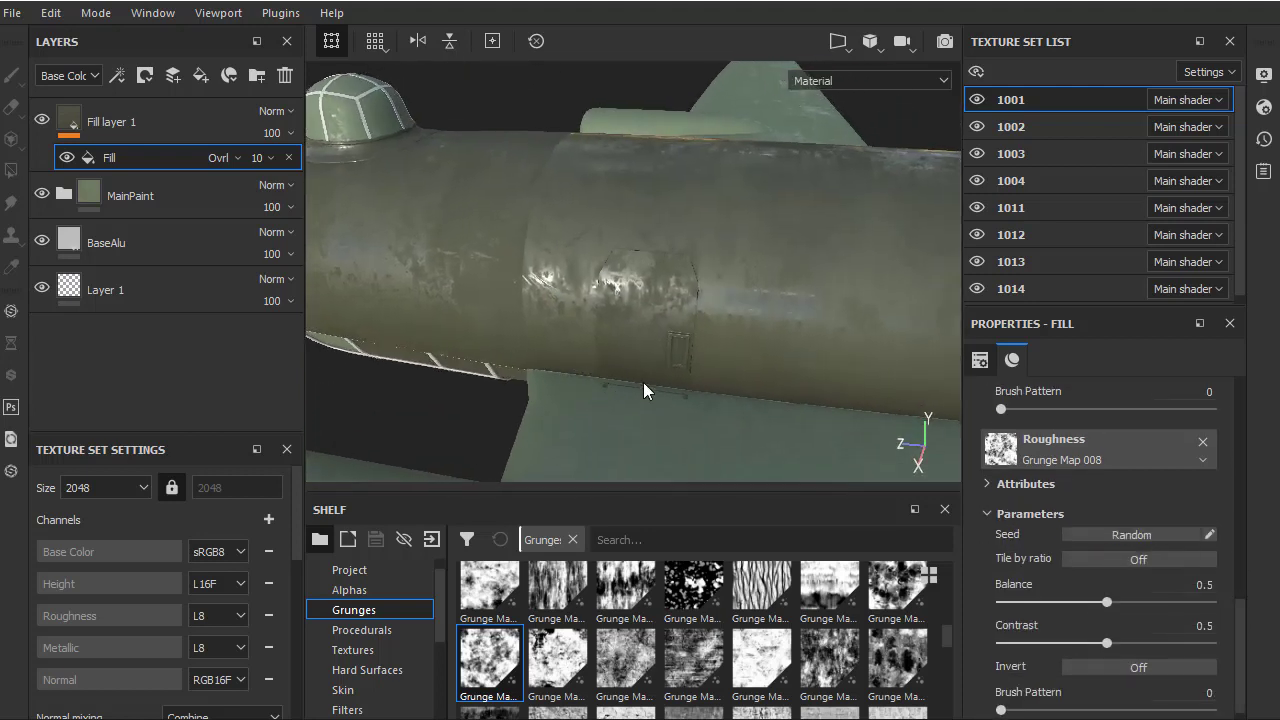
{"action": "left_click", "coordinate": [1140, 536]}
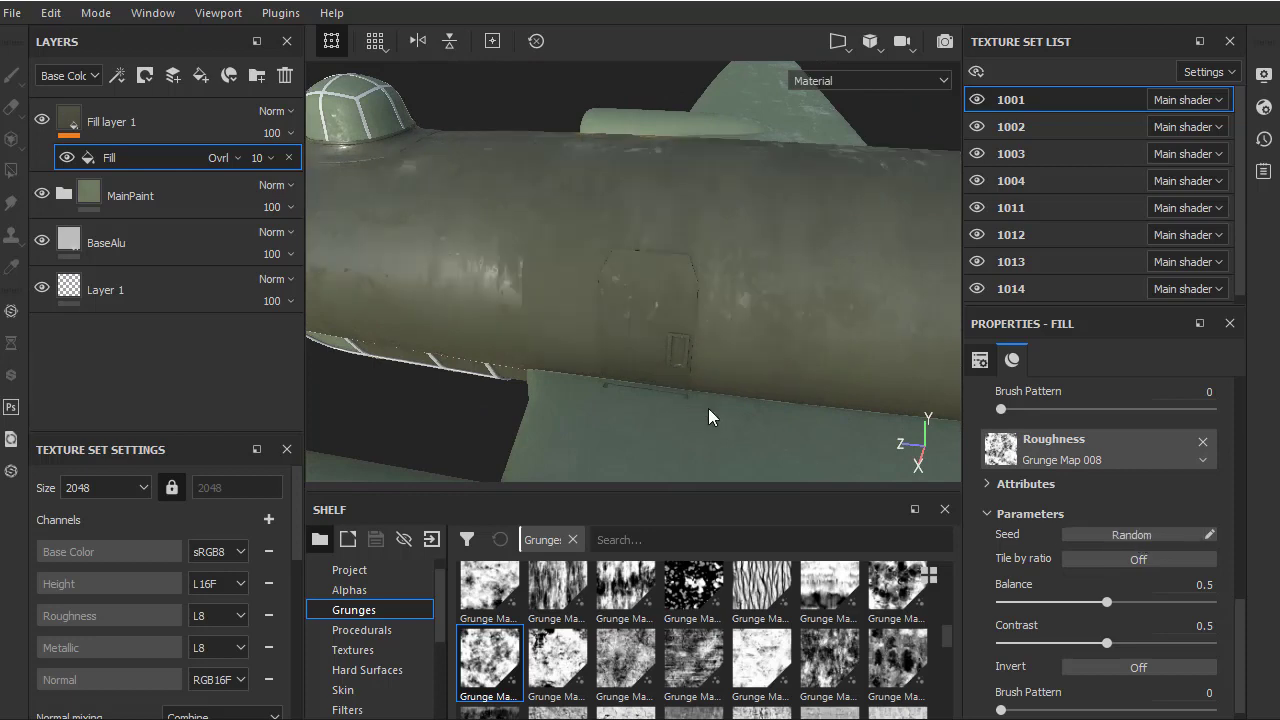
{"action": "mouse_move", "coordinate": [709, 420]}
{"action": "left_mouse_down", "text": "alt"}
{"action": "mouse_move", "coordinate": [666, 223]}
{"action": "mouse_move", "coordinate": [734, 183]}
{"action": "mouse_move", "coordinate": [712, 209]}
{"action": "mouse_move", "coordinate": [424, 218]}
{"action": "left_mouse_up", "text": "alt"}
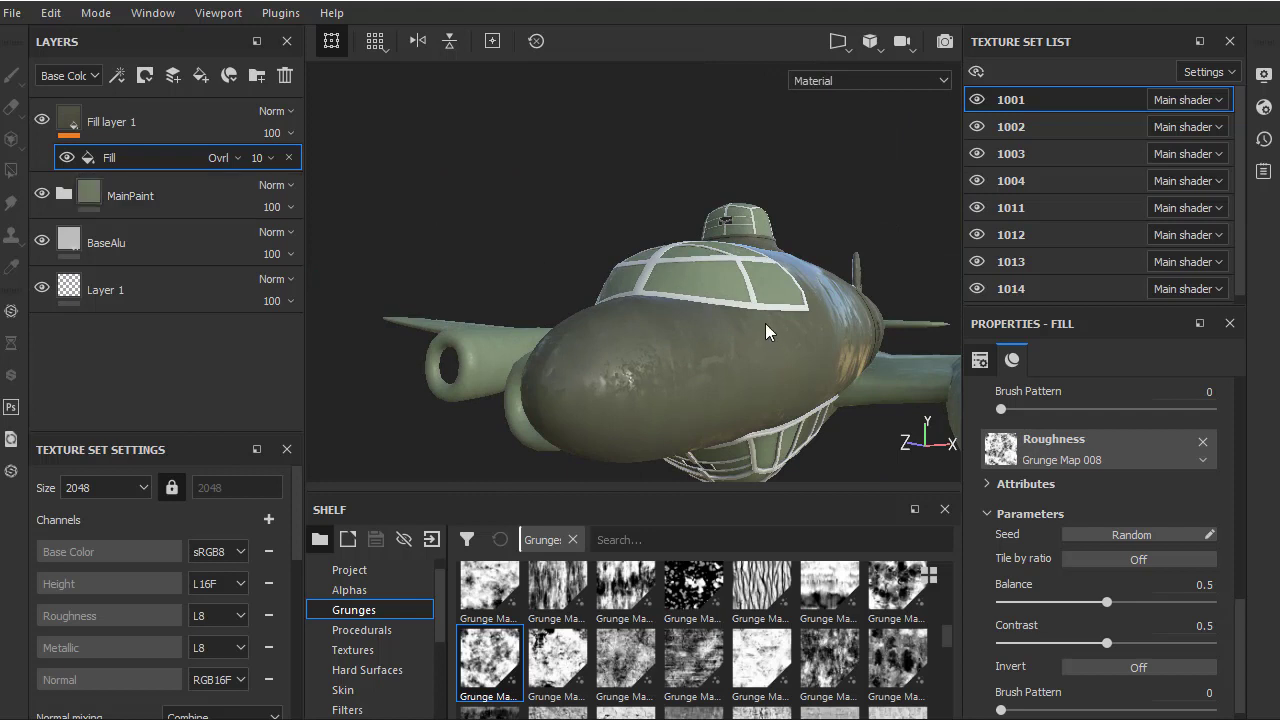
{"action": "left_click_drag", "start_coordinate": [679, 284], "coordinate": [341, 252], "text": "alt"}
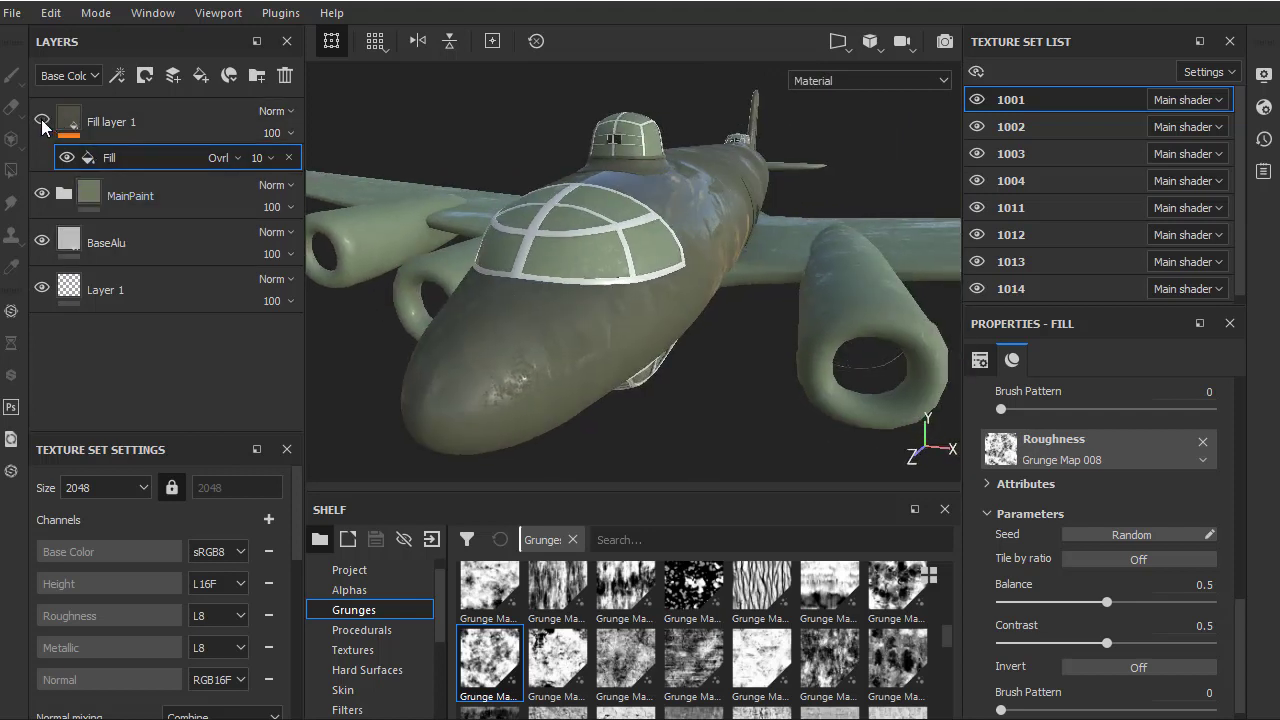
{"action": "left_click", "coordinate": [40, 119]}
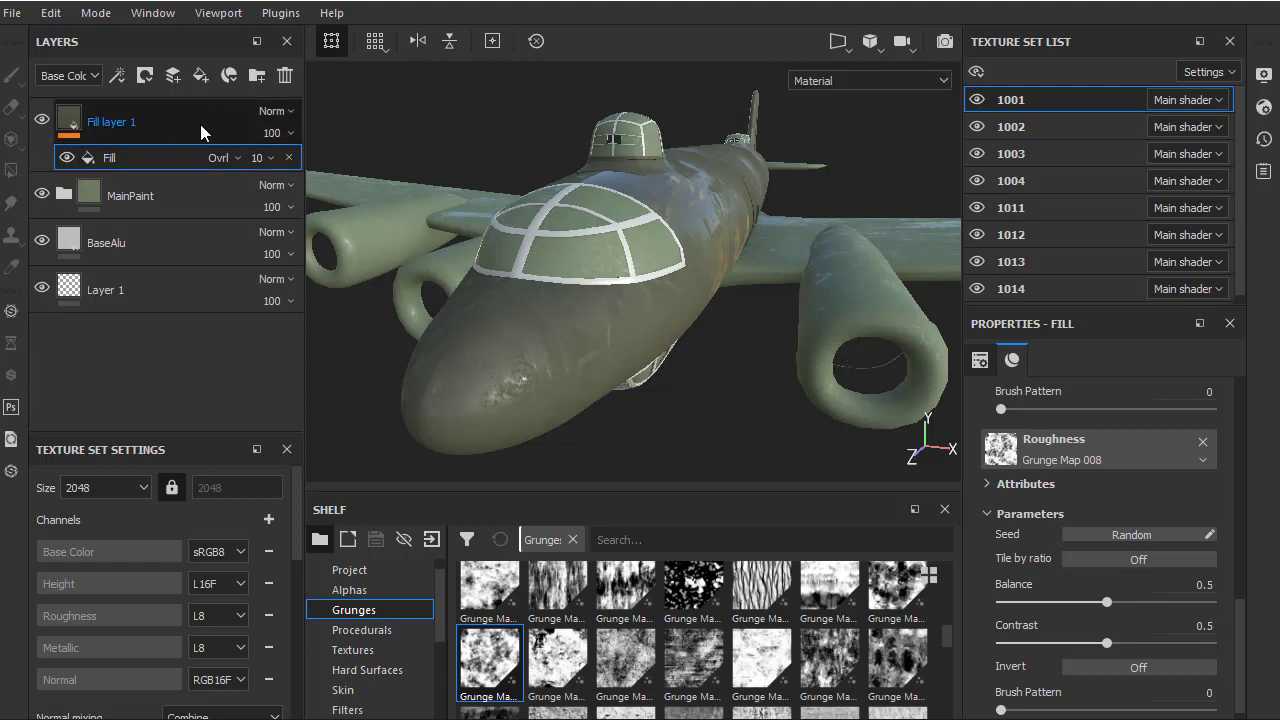
Select Fill layer 1 and add a new folder at the top of the stack
{"action": "left_click", "coordinate": [135, 114]}
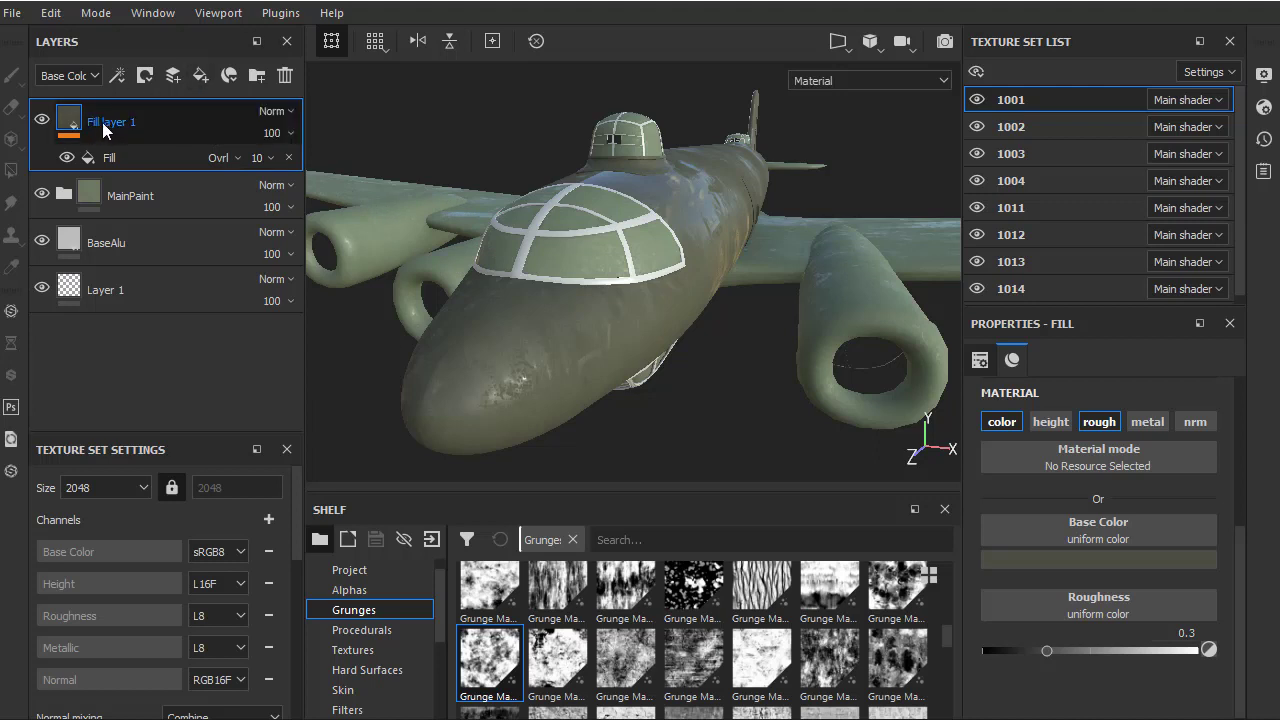
{"action": "left_click", "coordinate": [256, 77]}
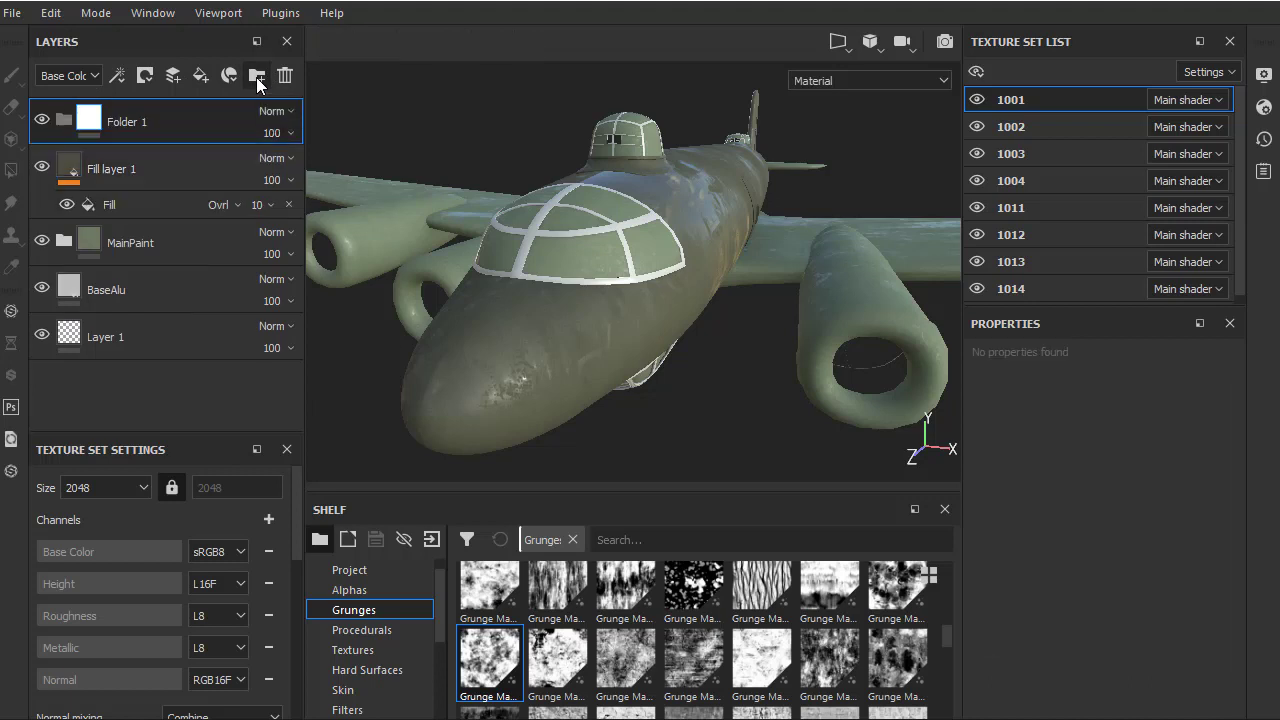
Rename Fill layer 1 to 'Stain' and Folder 1 to 'StainGRP'
{"action": "double_click", "coordinate": [120, 172]}
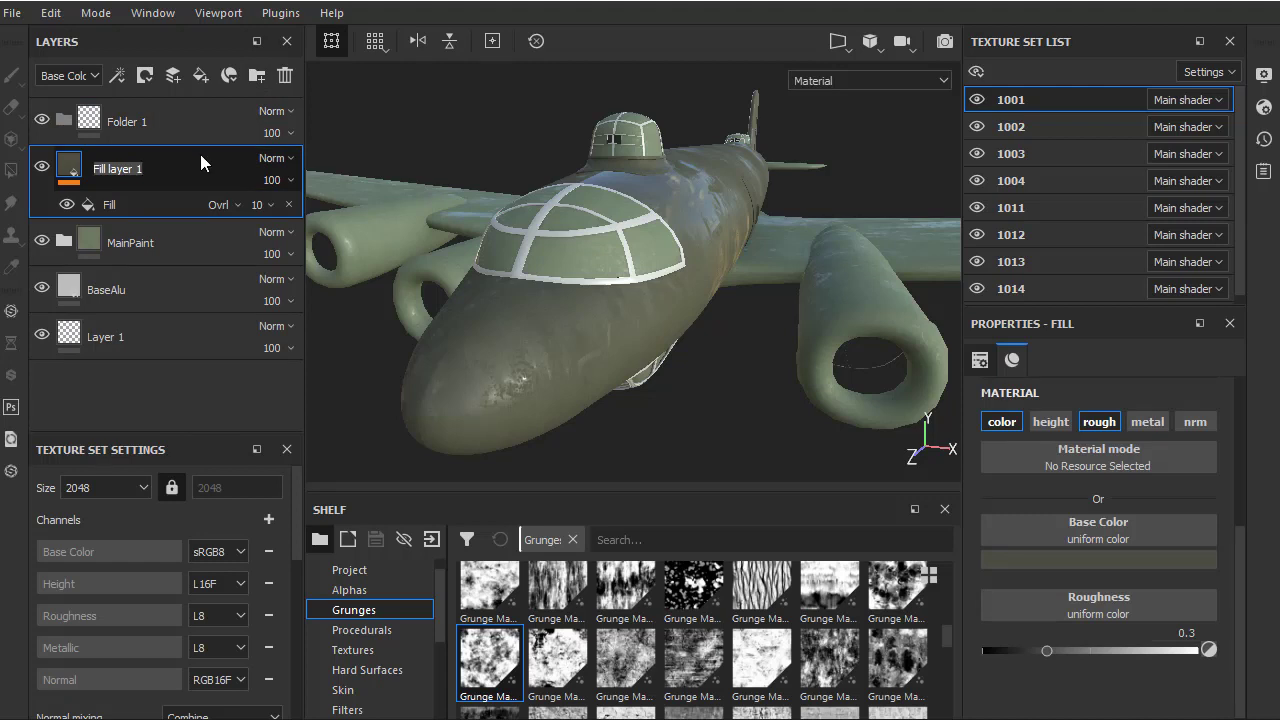
{"action": "type", "text": "Sta"}
{"action": "type", "text": "in"}
{"action": "key", "text": "Return"}
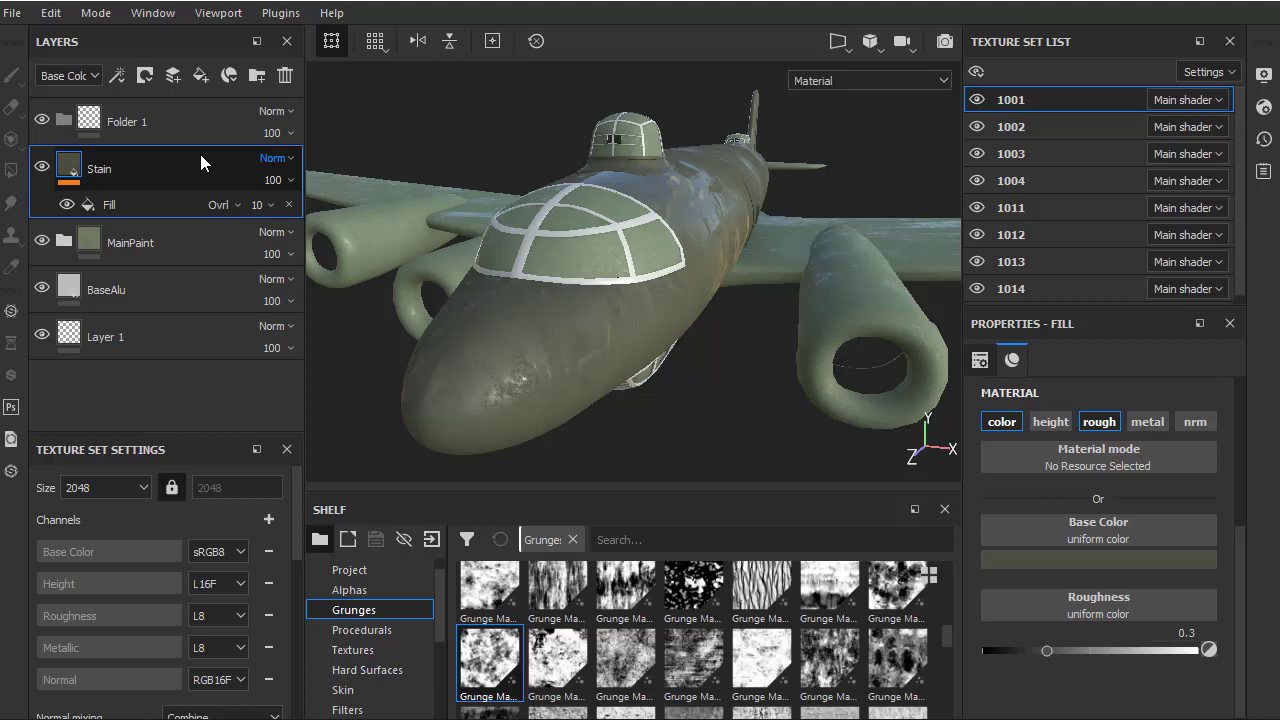
{"action": "double_click", "coordinate": [129, 123]}
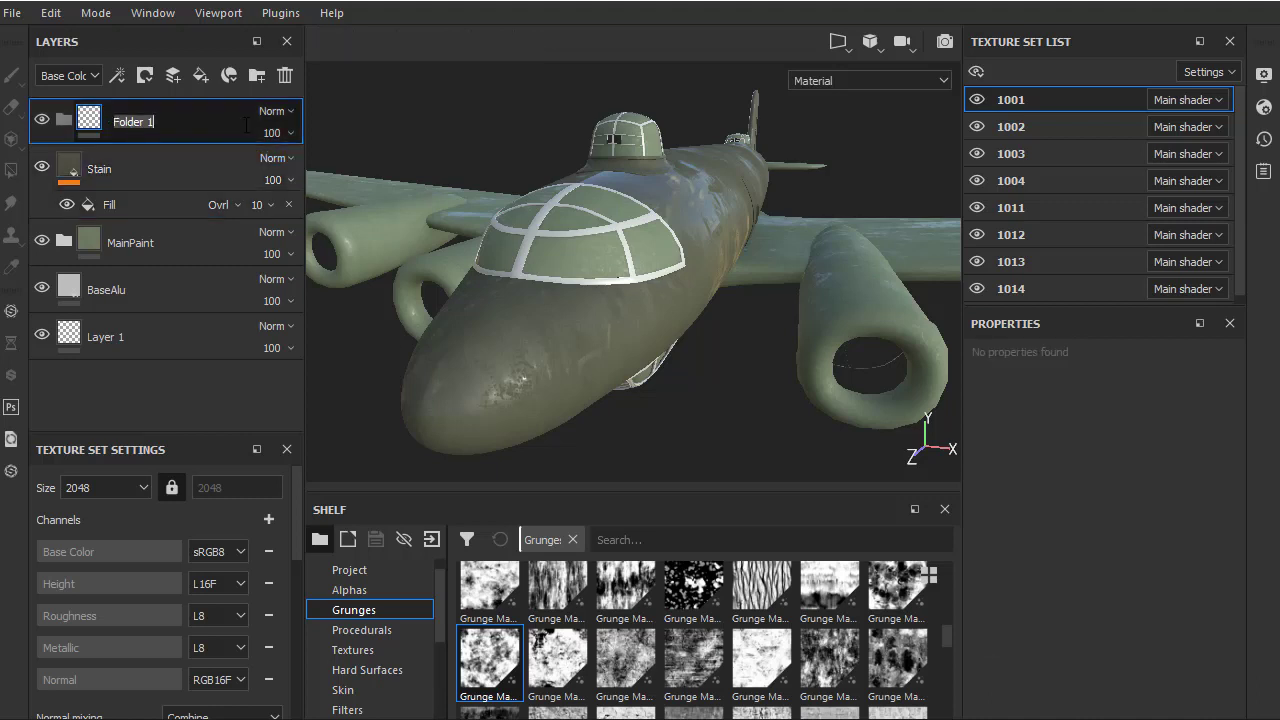
{"action": "type", "text": "s"}
{"action": "key", "text": "Return"}
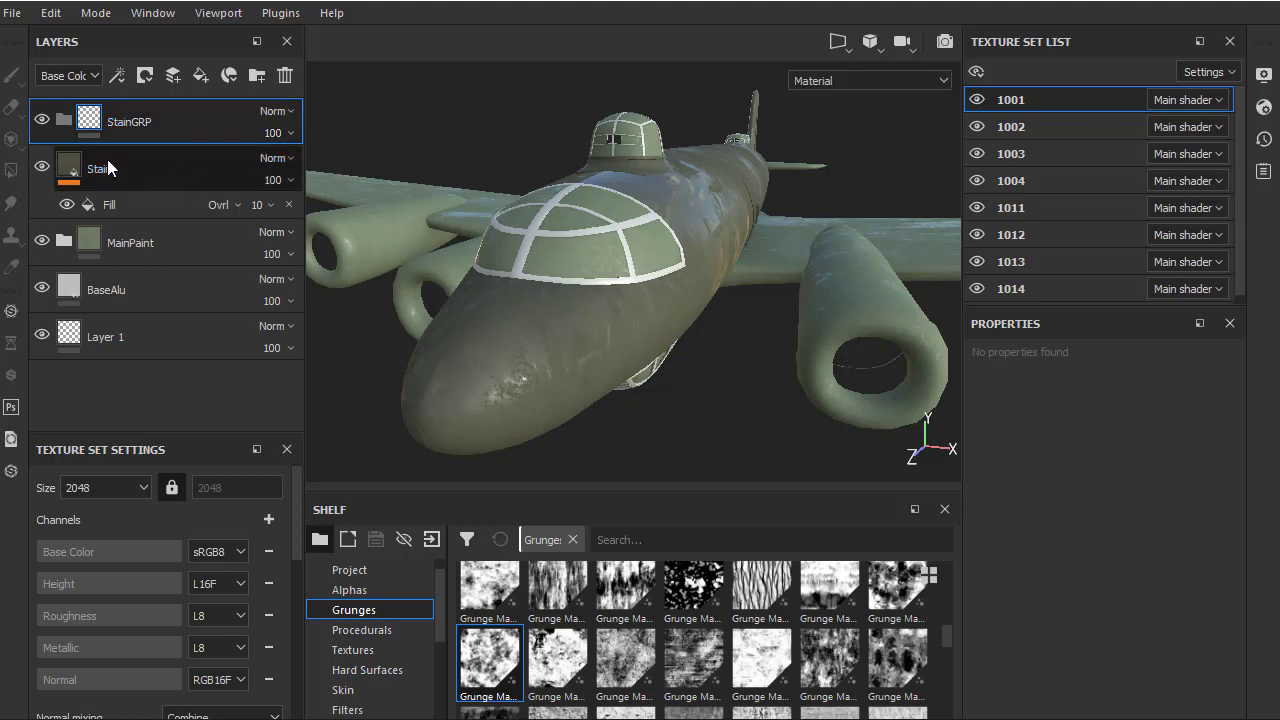
Move the Stain layer into the StainGRP folder and select the folder
{"action": "left_click_drag", "start_coordinate": [97, 168], "coordinate": [132, 122]}
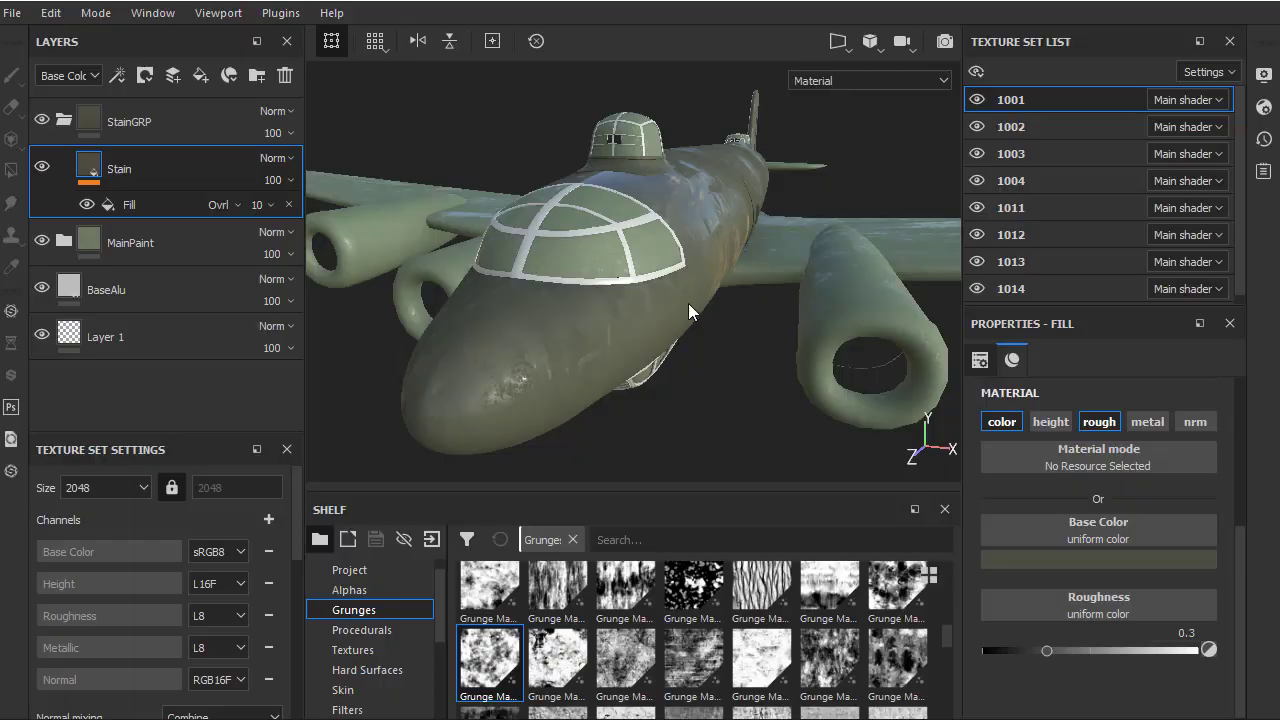
{"action": "left_click_drag", "start_coordinate": [637, 325], "coordinate": [628, 232], "text": "alt"}
{"action": "mouse_move", "coordinate": [855, 221]}
{"action": "left_mouse_down", "text": "alt"}
{"action": "mouse_move", "coordinate": [786, 270]}
{"action": "mouse_move", "coordinate": [666, 277]}
{"action": "mouse_move", "coordinate": [737, 303]}
{"action": "mouse_move", "coordinate": [771, 291]}
{"action": "mouse_move", "coordinate": [674, 280]}
{"action": "mouse_move", "coordinate": [803, 345]}
{"action": "mouse_move", "coordinate": [737, 263]}
{"action": "mouse_move", "coordinate": [657, 257]}
{"action": "mouse_move", "coordinate": [691, 242]}
{"action": "mouse_move", "coordinate": [669, 264]}
{"action": "mouse_move", "coordinate": [684, 247]}
{"action": "left_mouse_up", "text": "alt"}
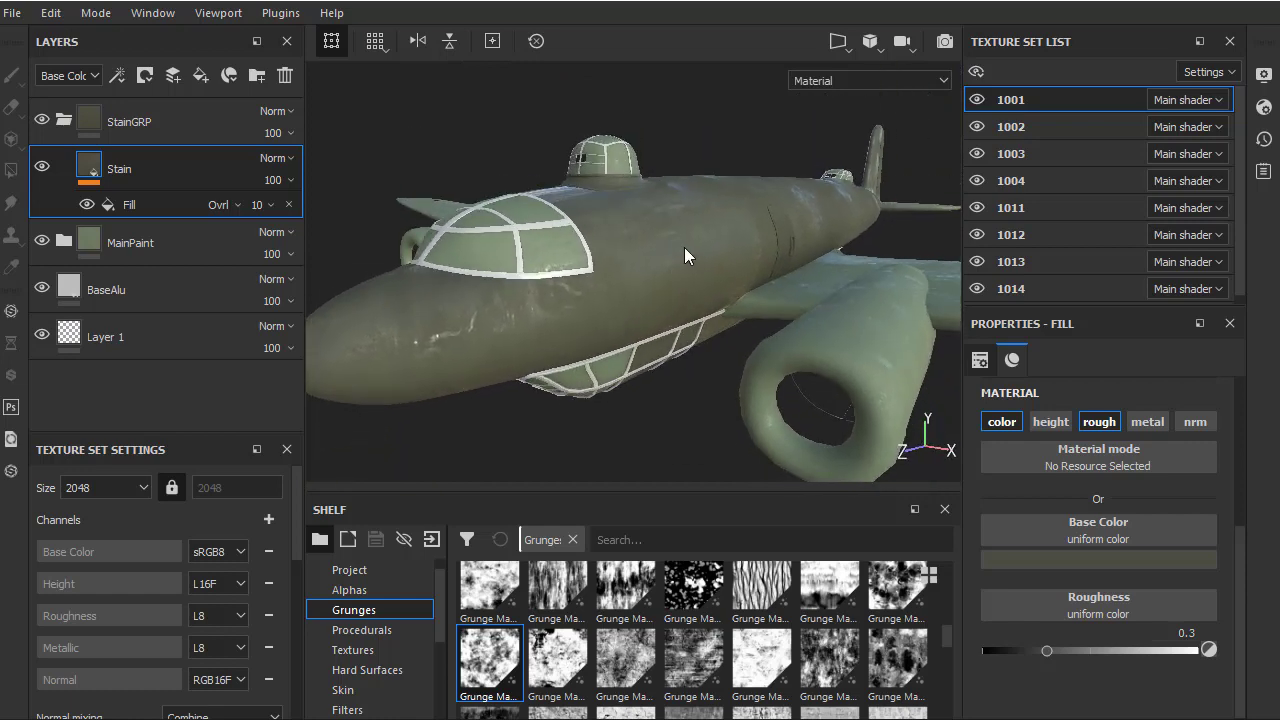
{"action": "left_click", "coordinate": [94, 125]}
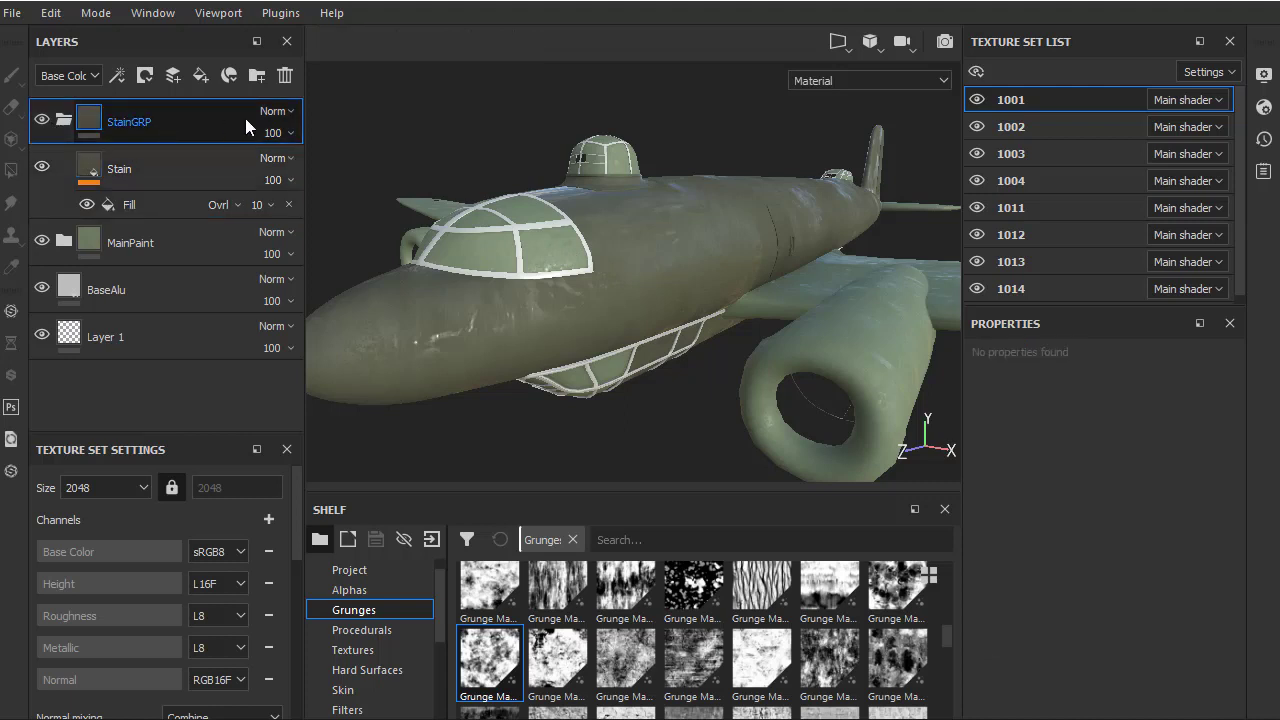
{"action": "left_click", "coordinate": [60, 118]}
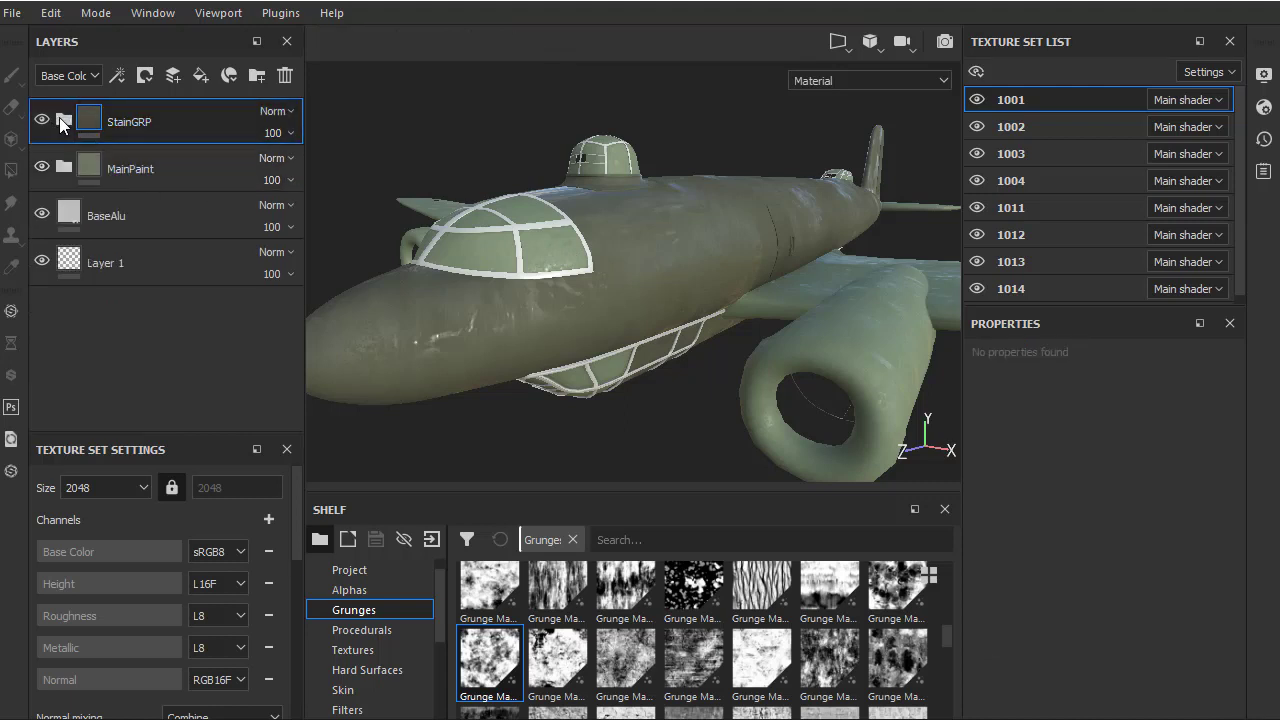
{"action": "left_click", "coordinate": [60, 118]}
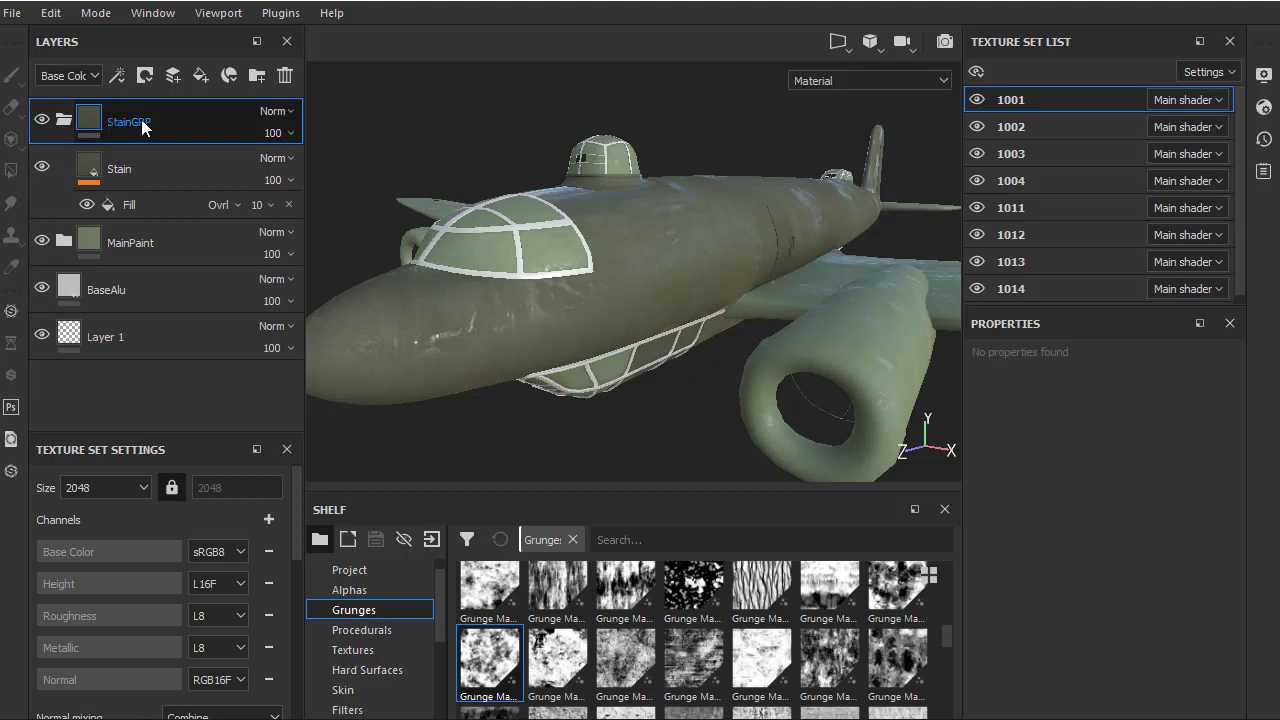
Add a black mask to the StainGRP folder so the stain is hidden
{"action": "right_click", "coordinate": [139, 122]}
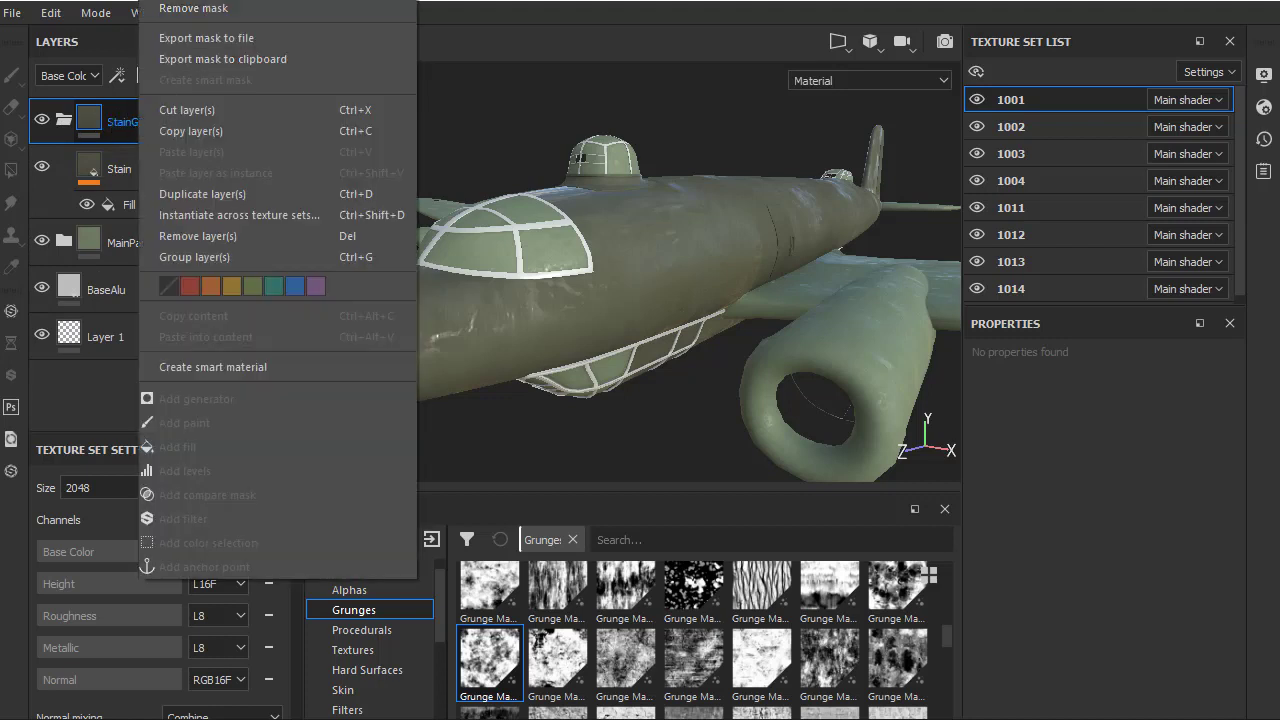
{"action": "left_click", "coordinate": [193, 8]}
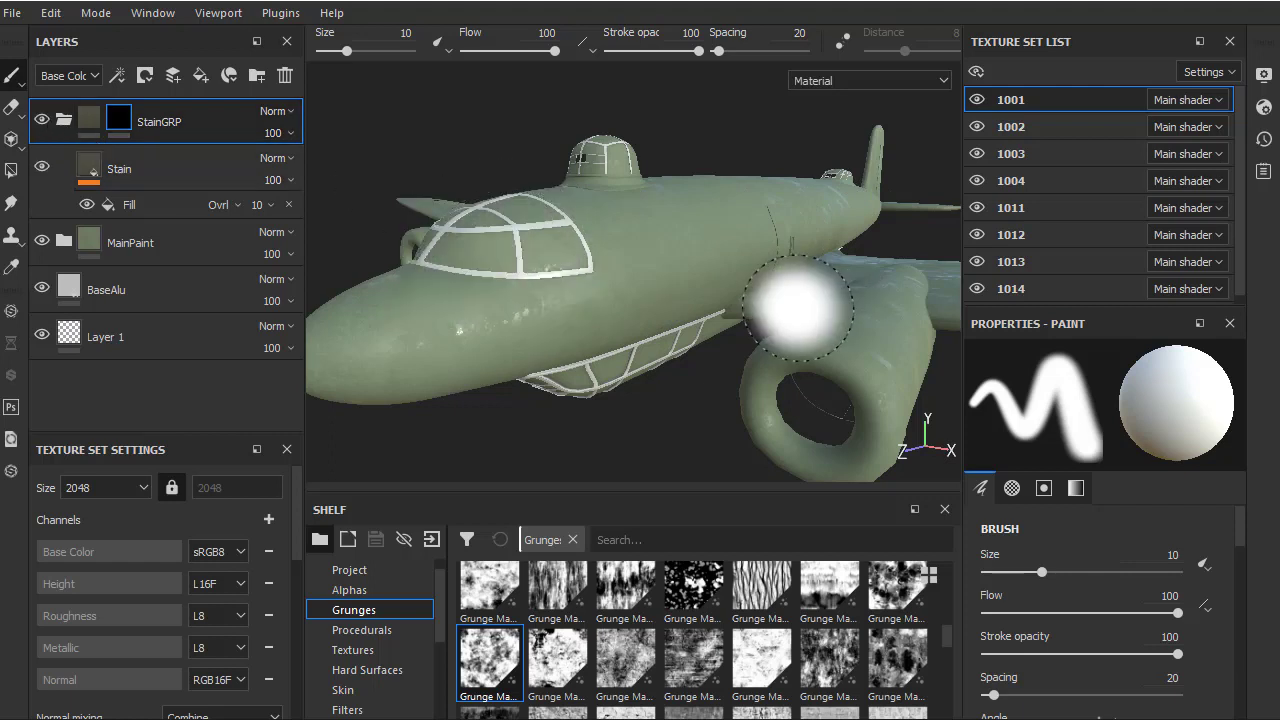
{"action": "left_click_drag", "start_coordinate": [471, 271], "coordinate": [728, 300], "text": "alt"}
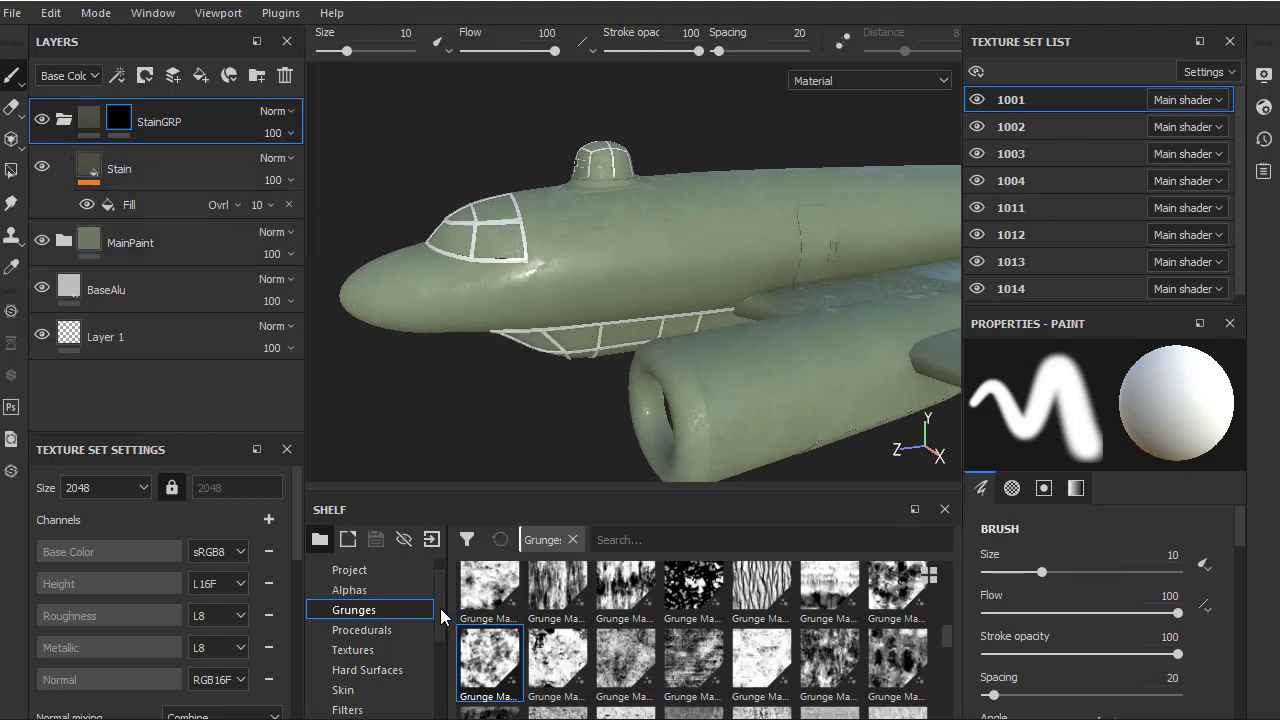
{"action": "left_click_drag", "start_coordinate": [441, 615], "coordinate": [443, 695]}
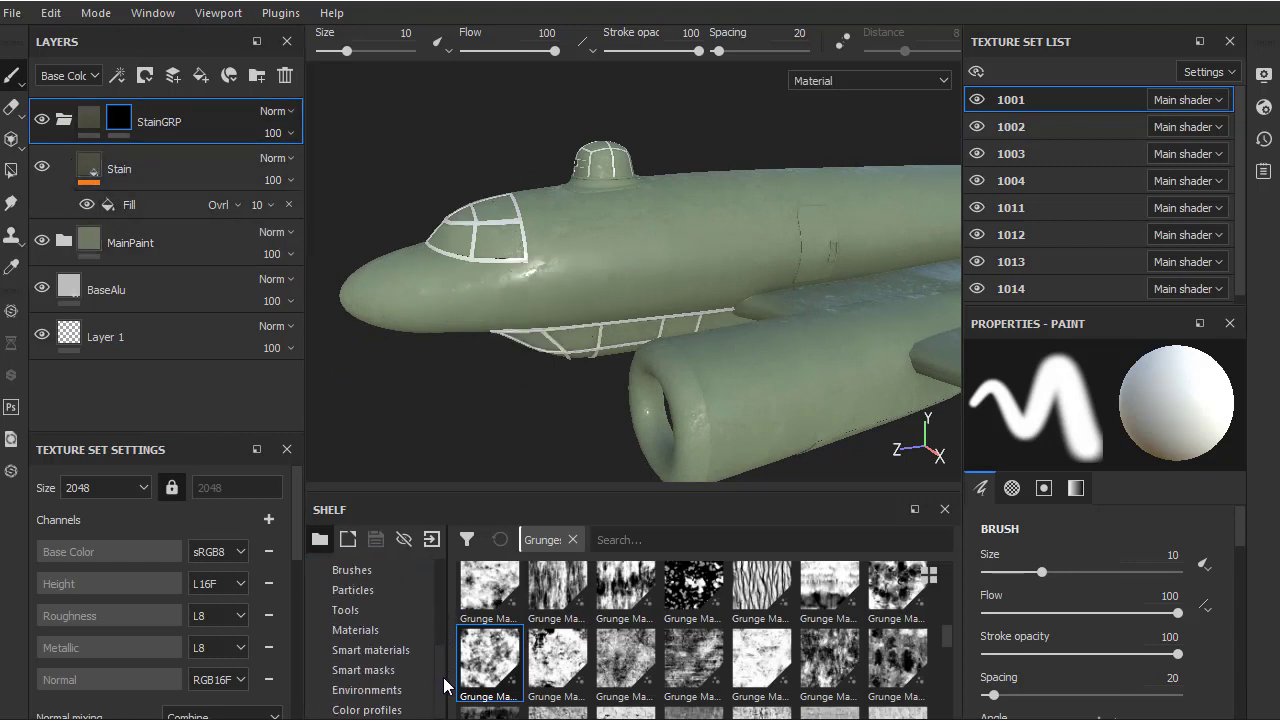
Drop the Dirt Soft Edges smart mask from the Shelf onto StainGRP
{"action": "left_click", "coordinate": [378, 674]}
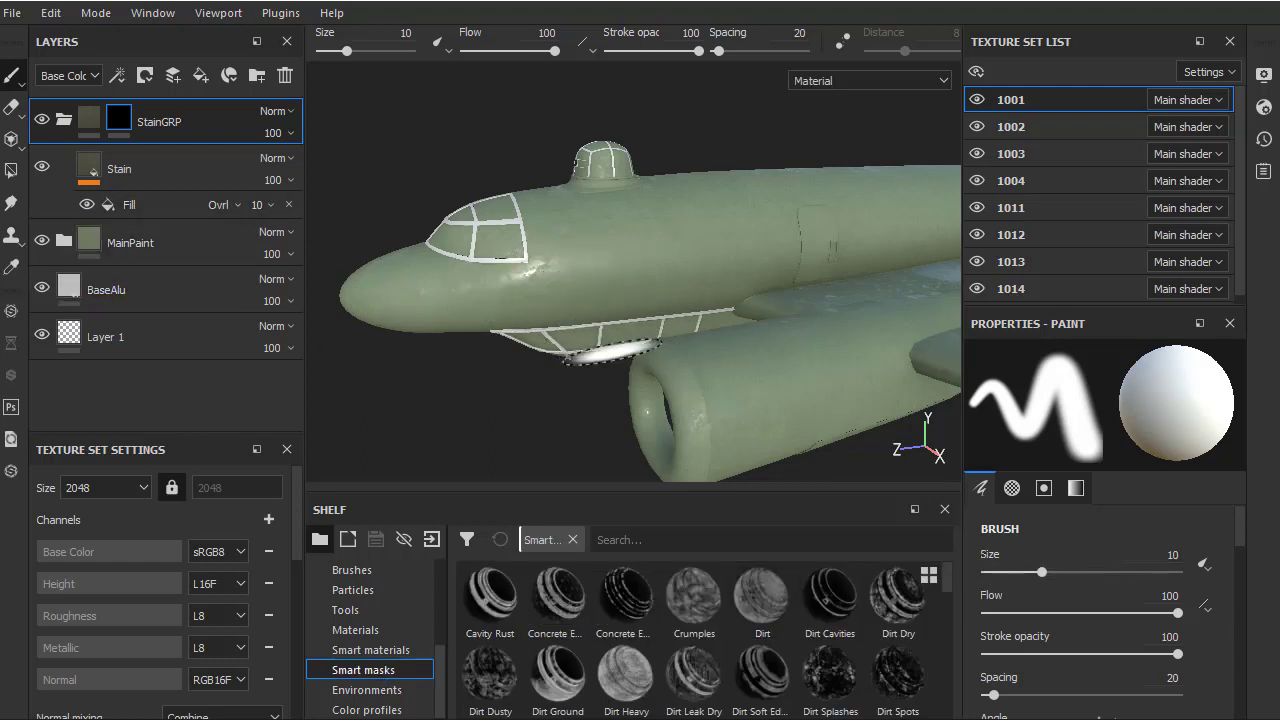
{"action": "left_click_drag", "start_coordinate": [600, 320], "coordinate": [705, 355], "text": "alt"}
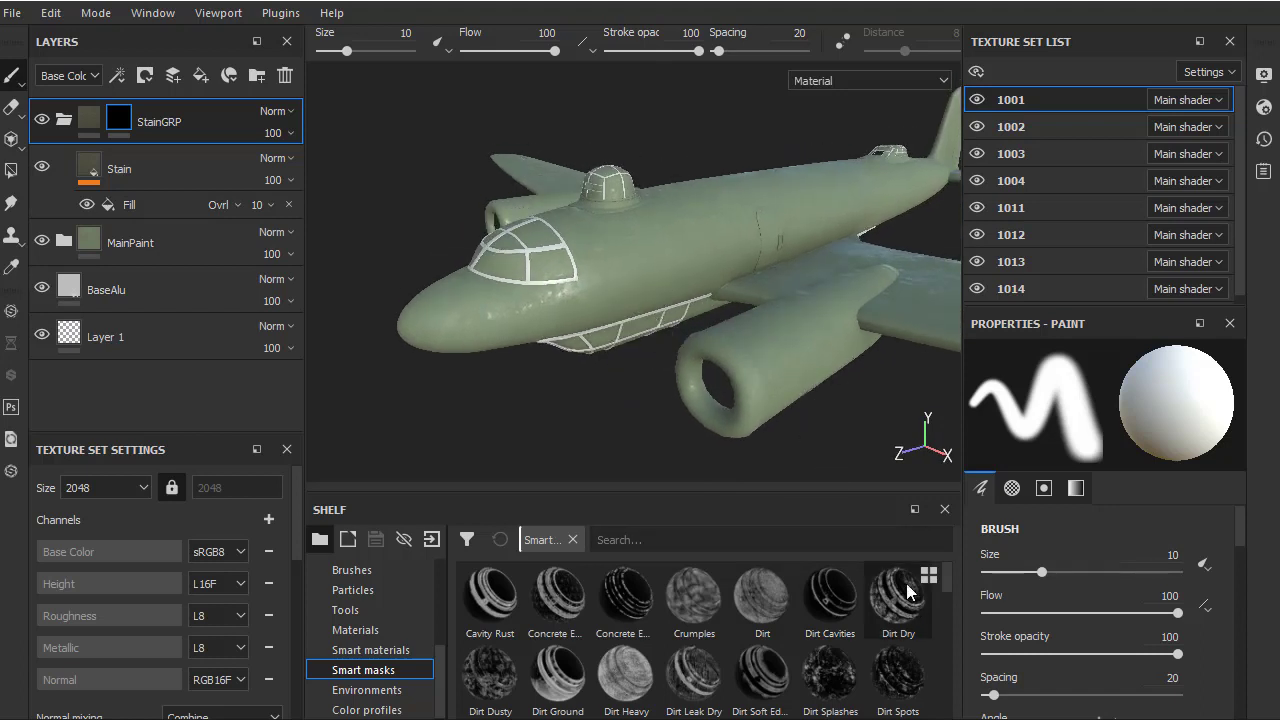
{"action": "mouse_move", "coordinate": [760, 675]}
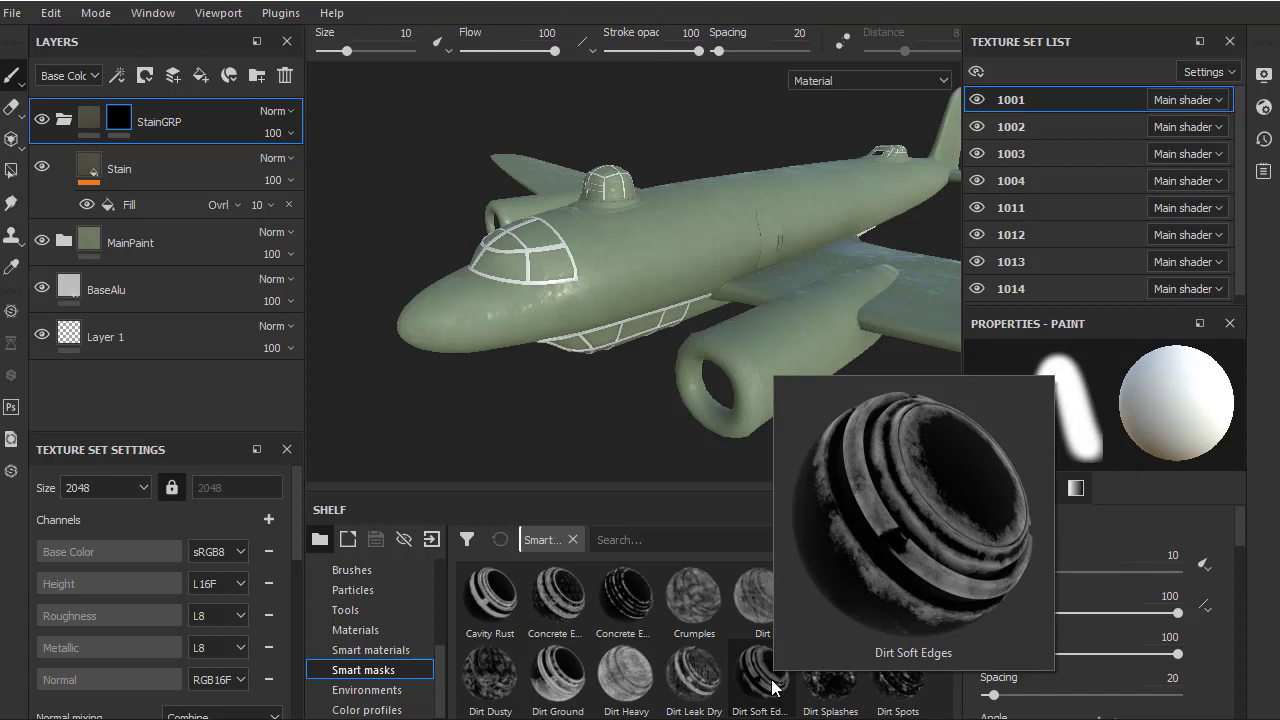
{"action": "left_click_drag", "start_coordinate": [773, 686], "coordinate": [141, 122]}
{"action": "scroll", "coordinate": [768, 358], "scroll_direction": "up", "scroll_amount": 2}
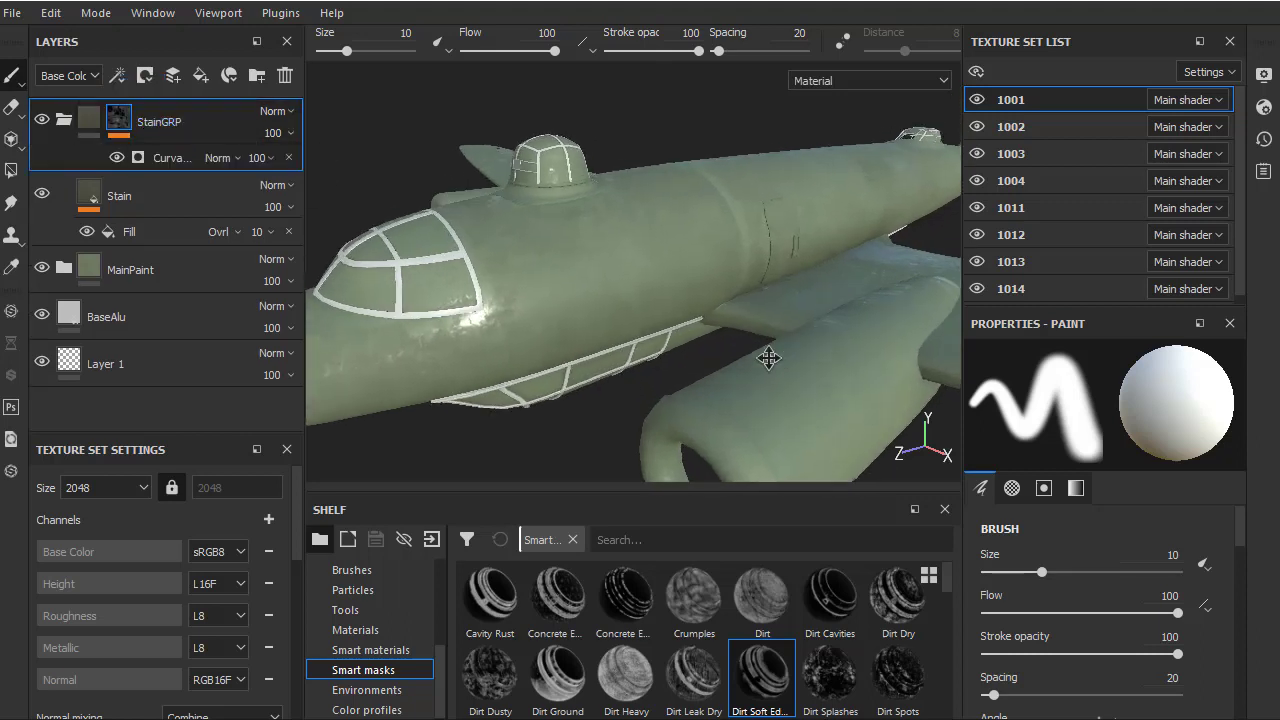
{"action": "mouse_move", "coordinate": [768, 358]}
{"action": "left_mouse_down", "text": "alt"}
{"action": "mouse_move", "coordinate": [663, 337]}
{"action": "mouse_move", "coordinate": [771, 380]}
{"action": "left_mouse_up", "text": "alt"}
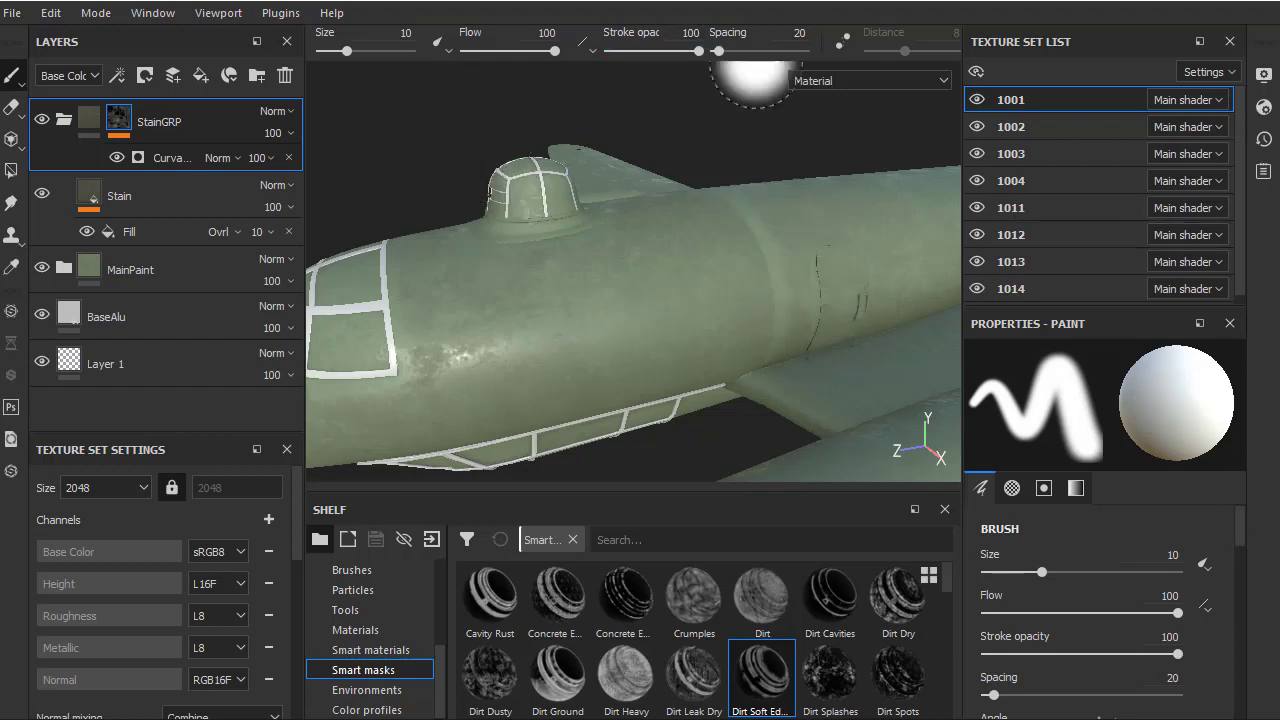
Switch the viewport display channel to Mask
{"action": "left_click", "coordinate": [926, 80]}
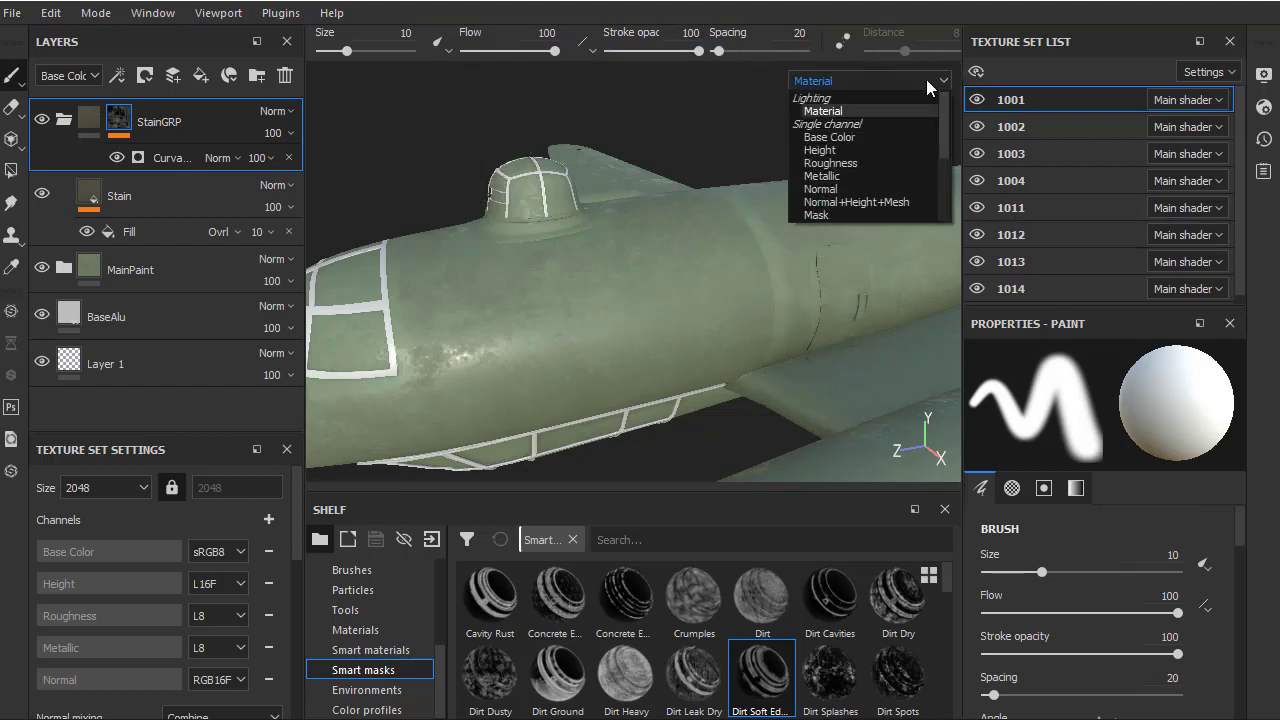
{"action": "left_click", "coordinate": [840, 210]}
{"action": "mouse_move", "coordinate": [847, 318]}
{"action": "left_mouse_down", "text": "alt"}
{"action": "mouse_move", "coordinate": [758, 237]}
{"action": "mouse_move", "coordinate": [663, 262]}
{"action": "left_mouse_up", "text": "alt"}
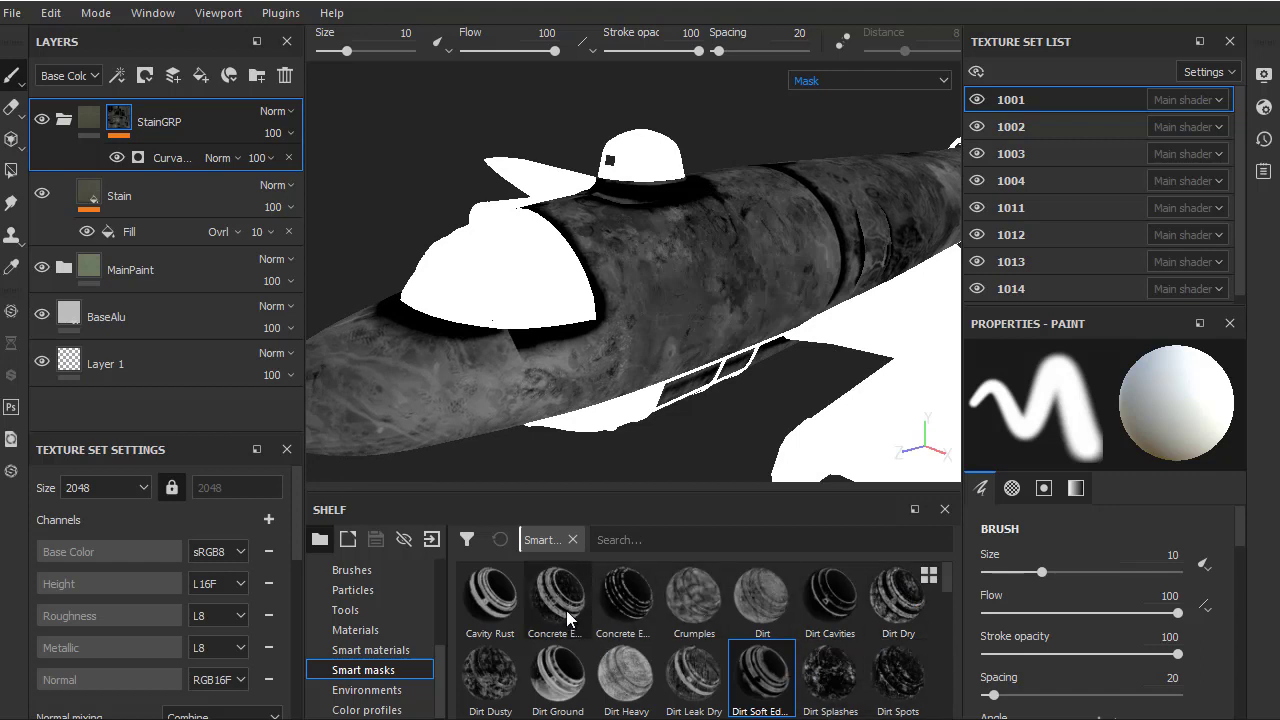
{"action": "left_click_drag", "start_coordinate": [947, 582], "coordinate": [947, 616]}
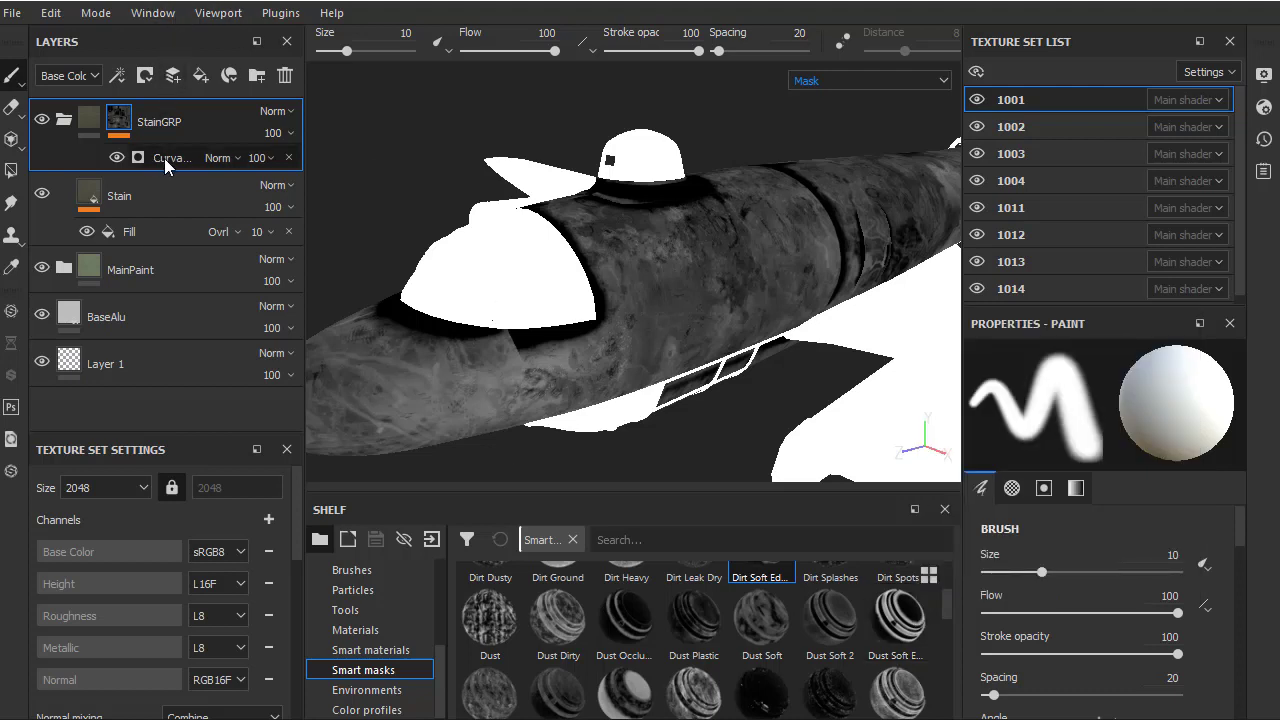
Delete the Curvature generator and apply the Dust Soft Edges smart mask to StainGRP
{"action": "key", "text": "Delete"}
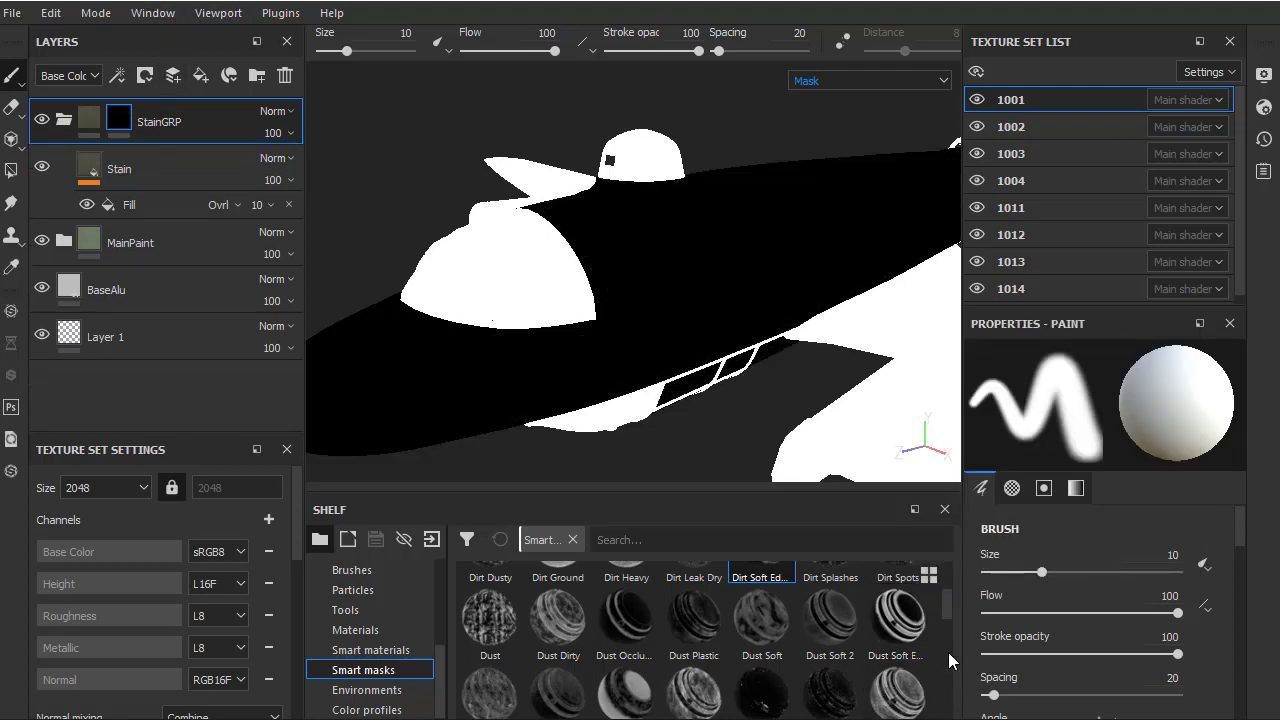
{"action": "left_click_drag", "start_coordinate": [898, 617], "coordinate": [130, 125]}
{"action": "mouse_move", "coordinate": [676, 266]}
{"action": "left_mouse_down", "text": "alt"}
{"action": "mouse_move", "coordinate": [708, 325]}
{"action": "mouse_move", "coordinate": [735, 312]}
{"action": "mouse_move", "coordinate": [471, 337]}
{"action": "mouse_move", "coordinate": [466, 322]}
{"action": "mouse_move", "coordinate": [723, 205]}
{"action": "mouse_move", "coordinate": [757, 134]}
{"action": "left_mouse_up", "text": "alt"}
Return the viewport to Material view, framing the nose and canopy
{"action": "left_click", "coordinate": [921, 83]}
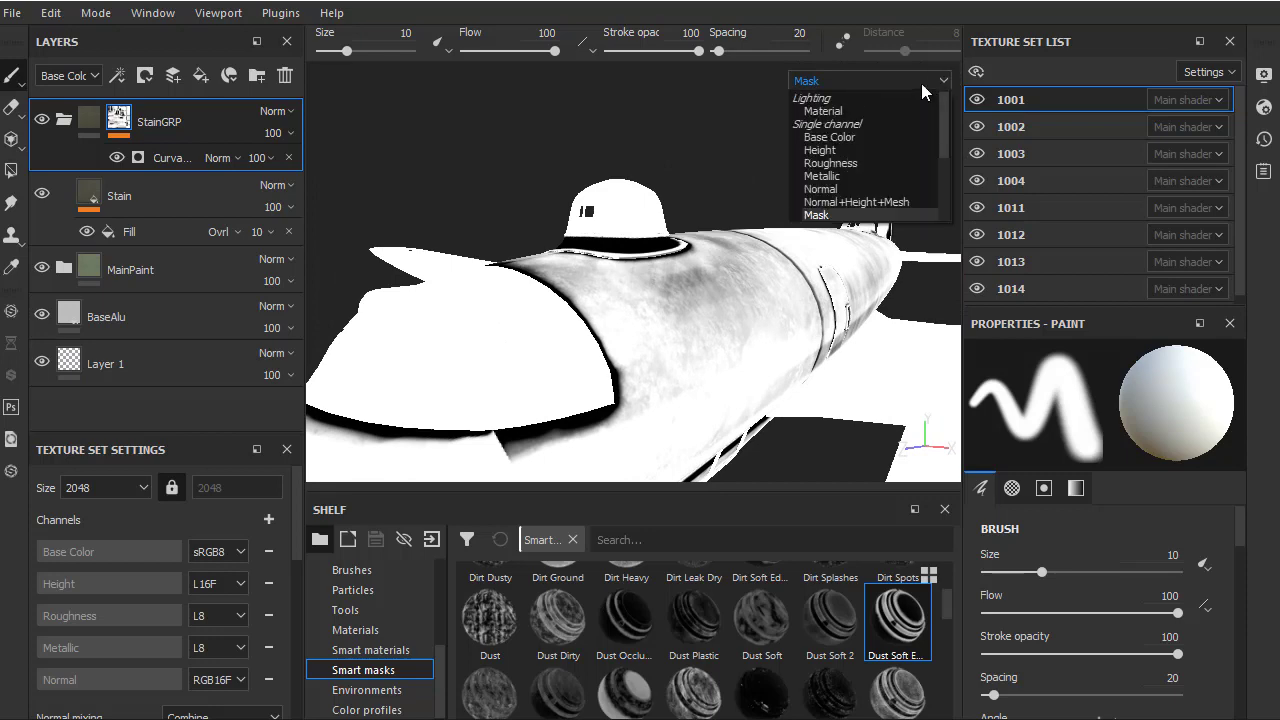
{"action": "left_click", "coordinate": [859, 111]}
{"action": "mouse_move", "coordinate": [791, 177]}
{"action": "left_mouse_down", "text": "alt"}
{"action": "mouse_move", "coordinate": [694, 234]}
{"action": "mouse_move", "coordinate": [745, 190]}
{"action": "mouse_move", "coordinate": [720, 215]}
{"action": "left_mouse_up", "text": "alt"}
{"action": "scroll", "coordinate": [643, 248], "scroll_direction": "up", "scroll_amount": 3}
{"action": "mouse_move", "coordinate": [643, 248]}
{"action": "left_mouse_down", "text": "alt"}
{"action": "mouse_move", "coordinate": [614, 349]}
{"action": "mouse_move", "coordinate": [586, 386]}
{"action": "left_mouse_up", "text": "alt"}
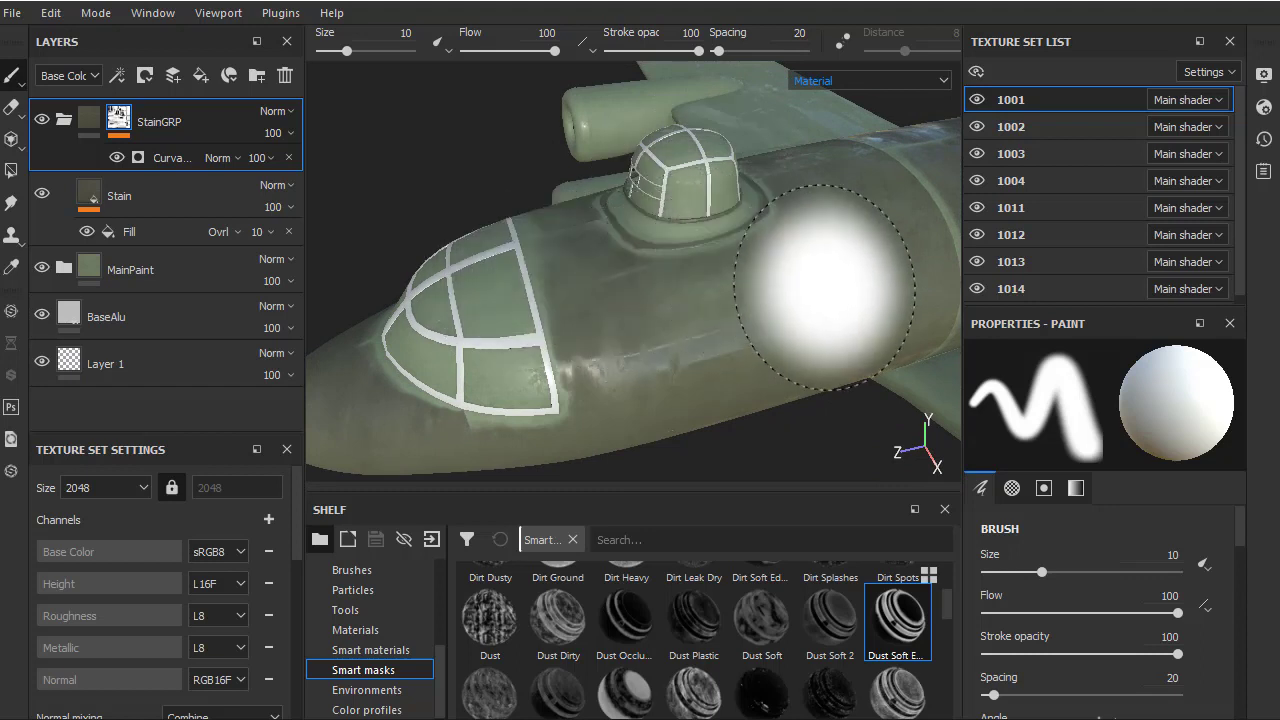
{"action": "scroll", "coordinate": [1246, 560], "scroll_direction": "down", "scroll_amount": 3}
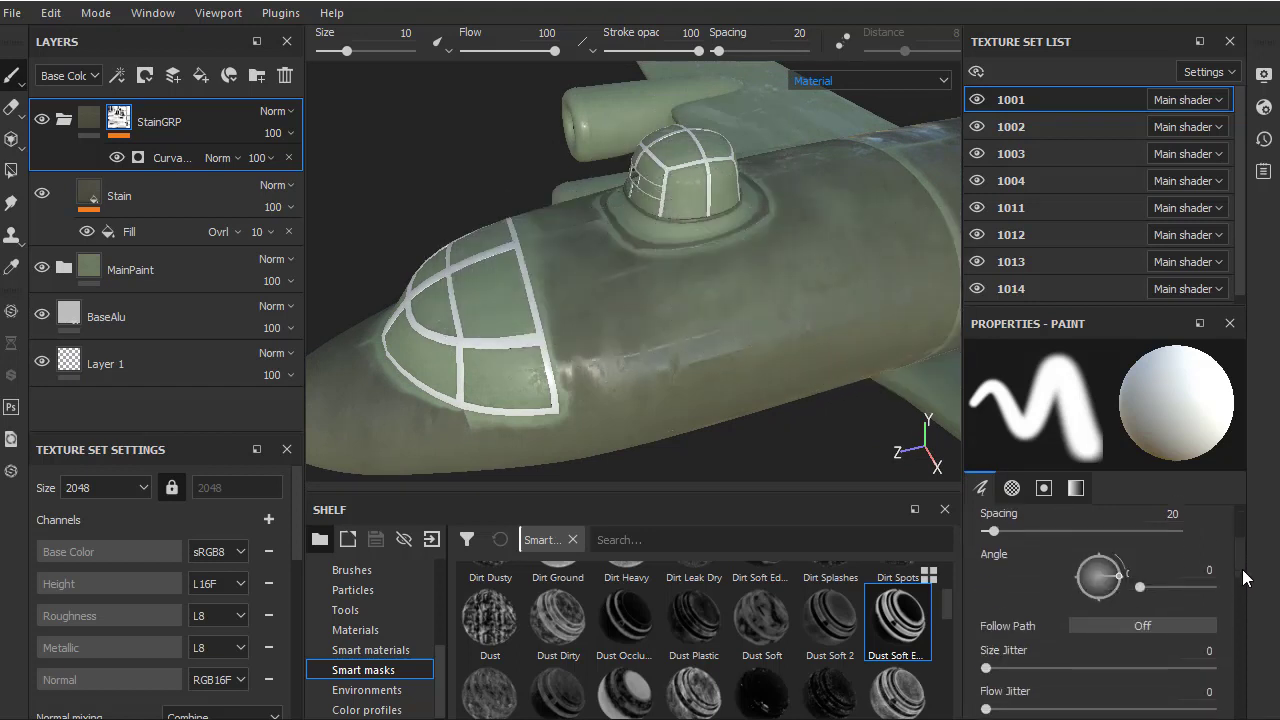
{"action": "scroll", "coordinate": [1246, 578], "scroll_direction": "down", "scroll_amount": 2}
{"action": "scroll", "coordinate": [1246, 590], "scroll_direction": "down", "scroll_amount": 2}
{"action": "scroll", "coordinate": [1246, 600], "scroll_direction": "down", "scroll_amount": 2}
{"action": "scroll", "coordinate": [1246, 626], "scroll_direction": "down", "scroll_amount": 2}
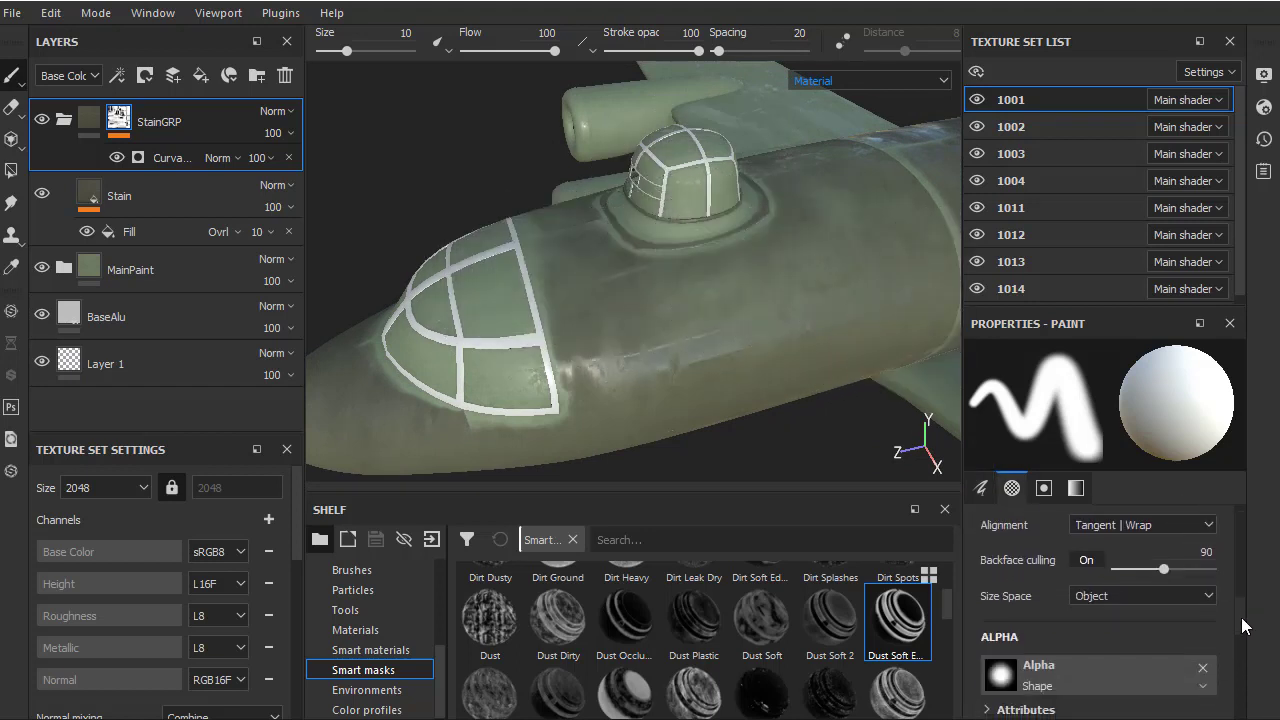
{"action": "scroll", "coordinate": [1242, 626], "scroll_direction": "down", "scroll_amount": 2}
{"action": "scroll", "coordinate": [1242, 626], "scroll_direction": "down", "scroll_amount": 2}
{"action": "scroll", "coordinate": [1242, 626], "scroll_direction": "up", "scroll_amount": 3}
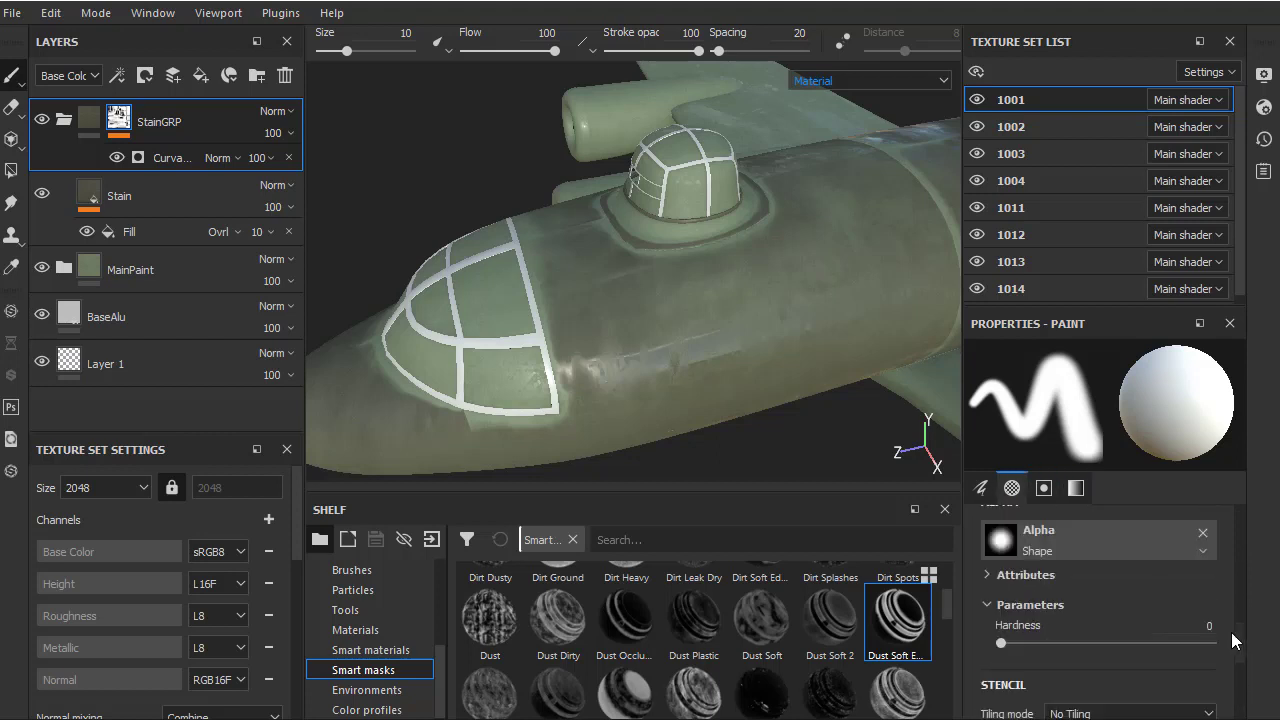
{"action": "scroll", "coordinate": [1242, 626], "scroll_direction": "up", "scroll_amount": 2}
Turn Global Invert on for StainGRP's Curvature mask generator
{"action": "left_click", "coordinate": [183, 157]}
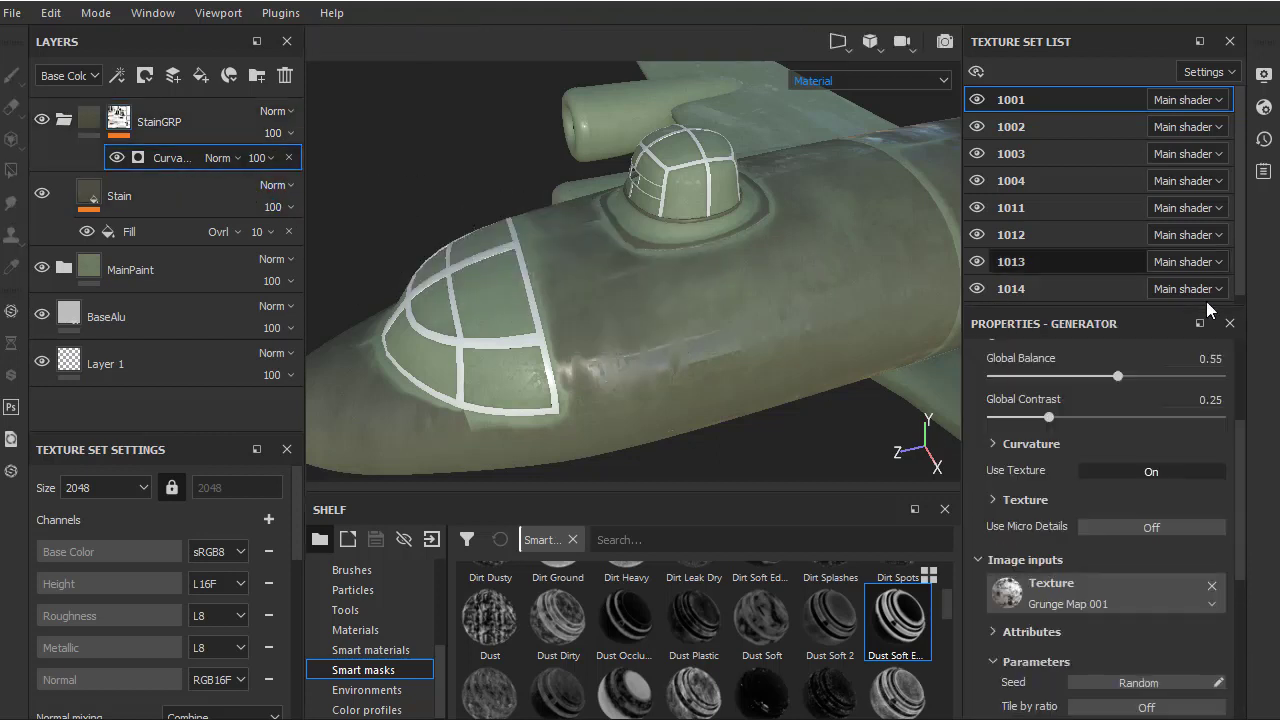
{"action": "left_click_drag", "start_coordinate": [1234, 504], "coordinate": [1239, 428]}
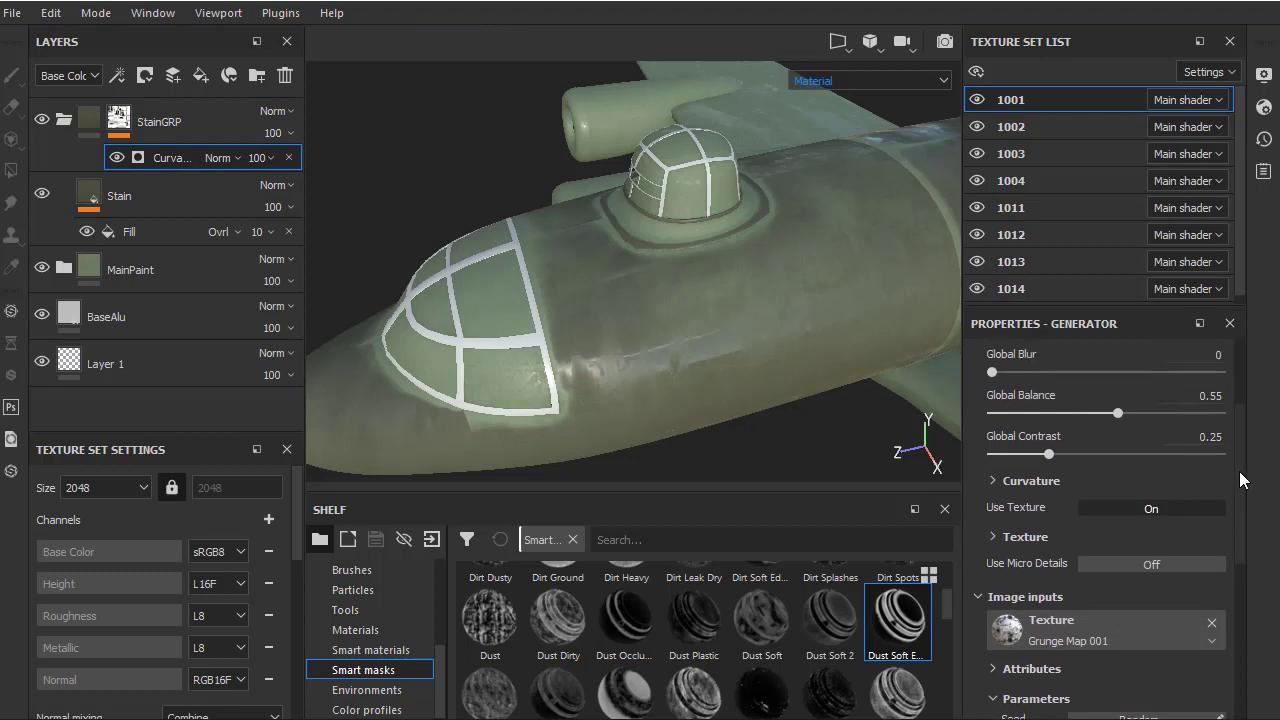
{"action": "left_click", "coordinate": [1151, 478]}
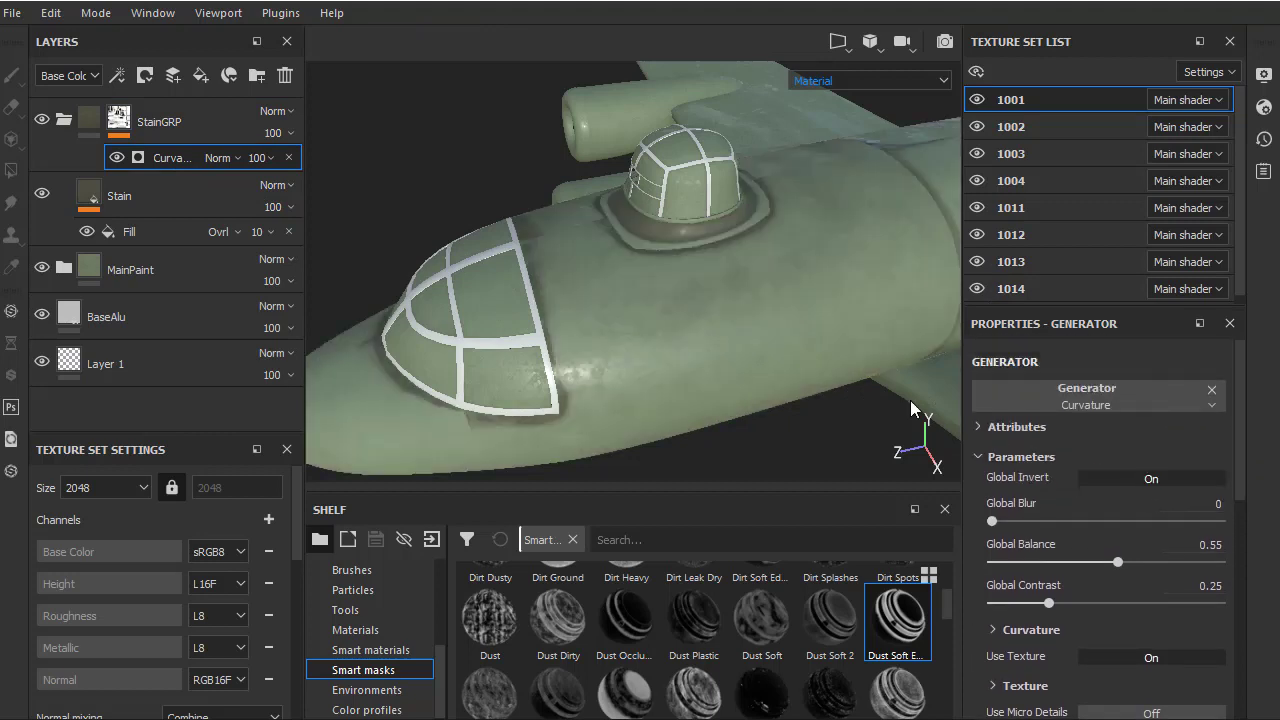
{"action": "mouse_move", "coordinate": [732, 342]}
{"action": "left_mouse_down", "text": "alt"}
{"action": "mouse_move", "coordinate": [714, 294]}
{"action": "mouse_move", "coordinate": [789, 326]}
{"action": "mouse_move", "coordinate": [697, 226]}
{"action": "left_mouse_up", "text": "alt"}
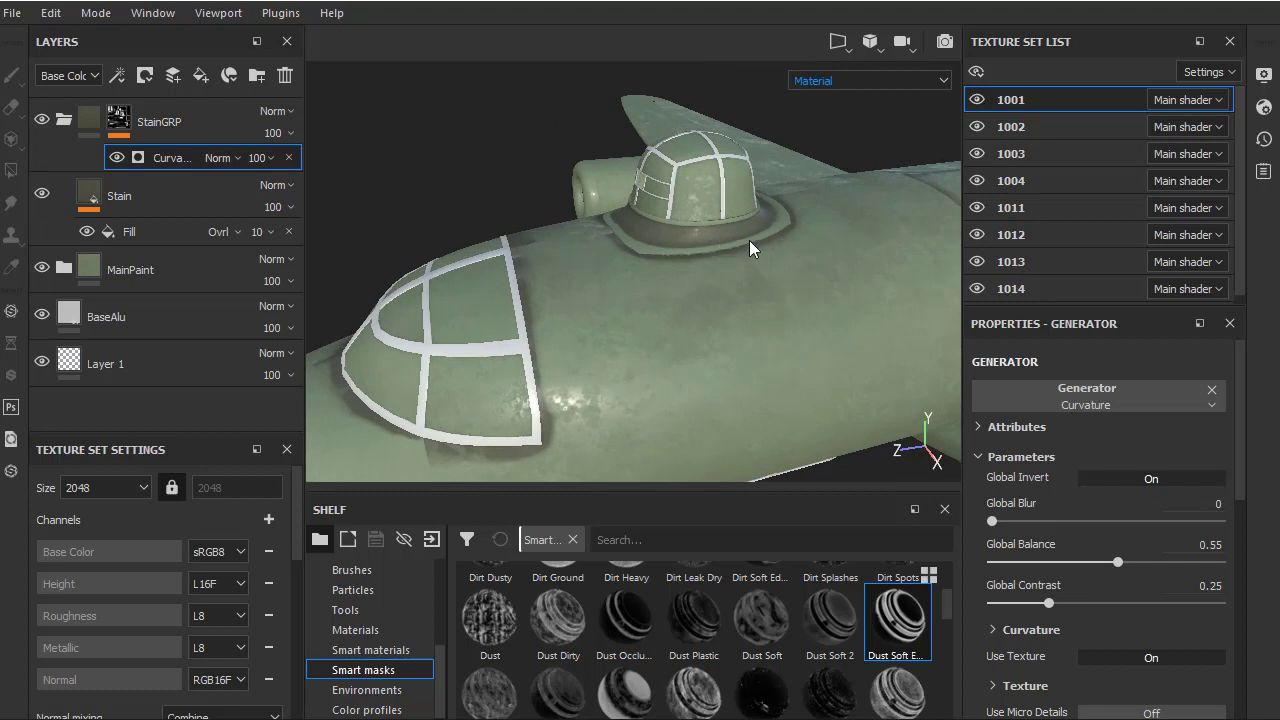
Set the Curvature generator's Global Balance to 0.99
{"action": "mouse_move", "coordinate": [686, 250]}
{"action": "left_mouse_down", "text": "alt"}
{"action": "mouse_move", "coordinate": [808, 346]}
{"action": "mouse_move", "coordinate": [795, 320]}
{"action": "left_mouse_up", "text": "alt"}
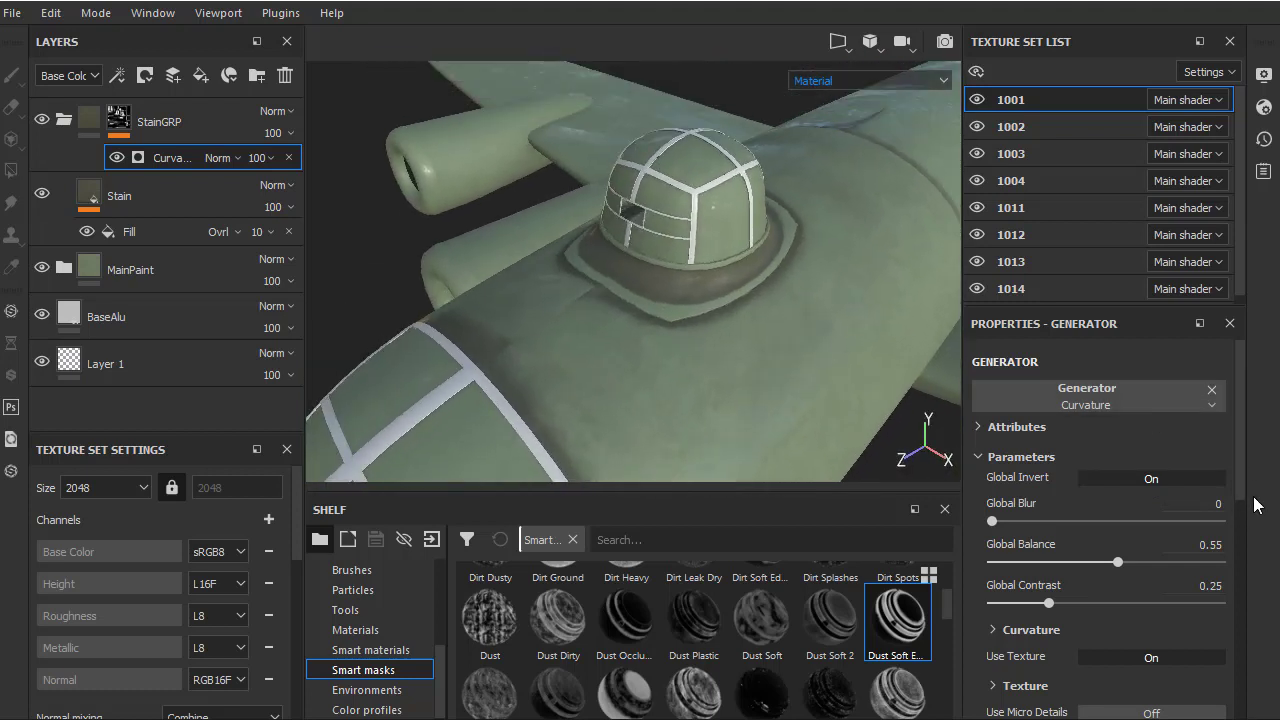
{"action": "scroll", "coordinate": [1240, 520], "scroll_direction": "down", "scroll_amount": 3}
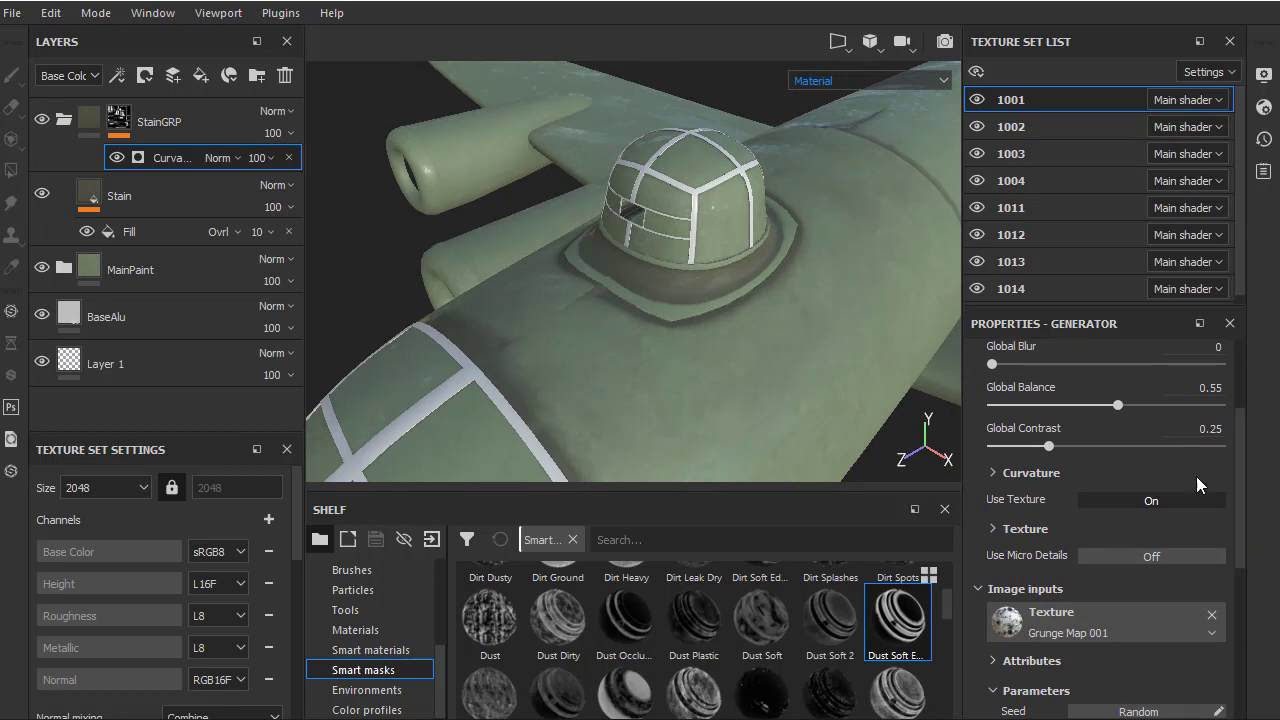
{"action": "mouse_move", "coordinate": [1118, 410]}
{"action": "left_mouse_down"}
{"action": "mouse_move", "coordinate": [1079, 411]}
{"action": "mouse_move", "coordinate": [1203, 423]}
{"action": "left_mouse_up"}
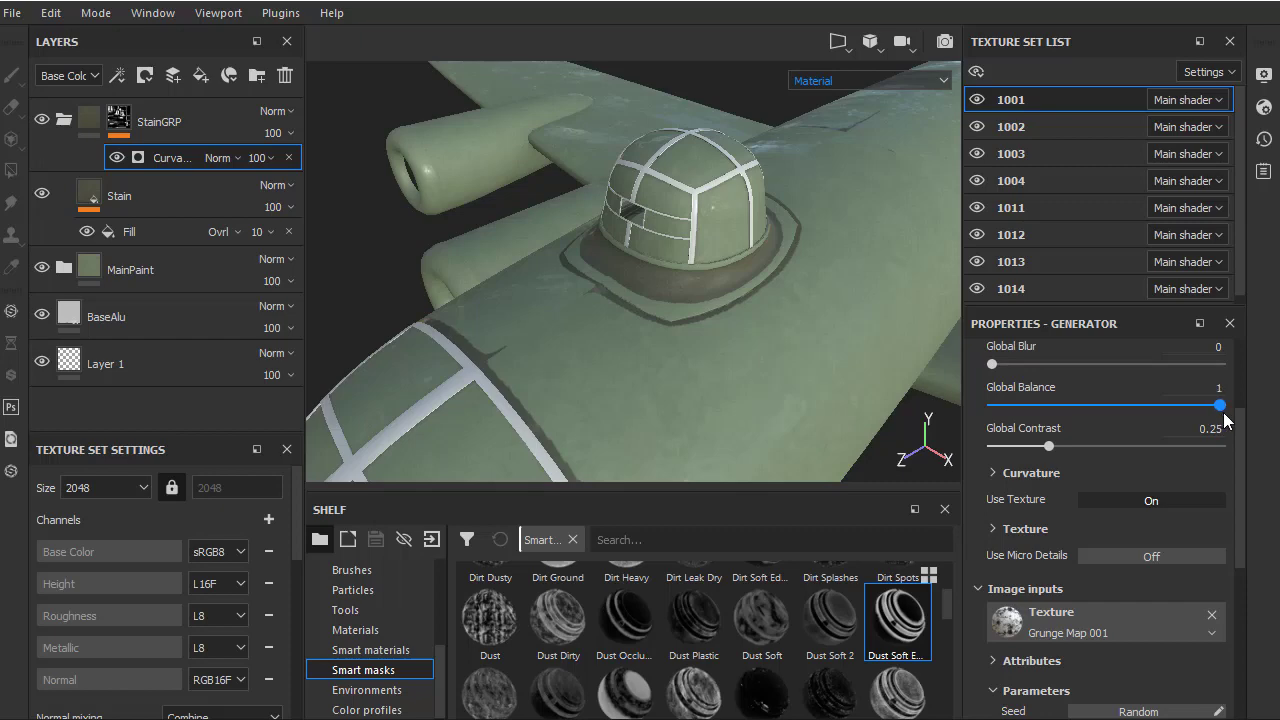
{"action": "left_click_drag", "start_coordinate": [1226, 412], "coordinate": [1216, 410]}
{"action": "mouse_move", "coordinate": [790, 370]}
{"action": "left_mouse_down", "text": "alt"}
{"action": "mouse_move", "coordinate": [692, 236]}
{"action": "mouse_move", "coordinate": [574, 320]}
{"action": "left_mouse_up", "text": "alt"}
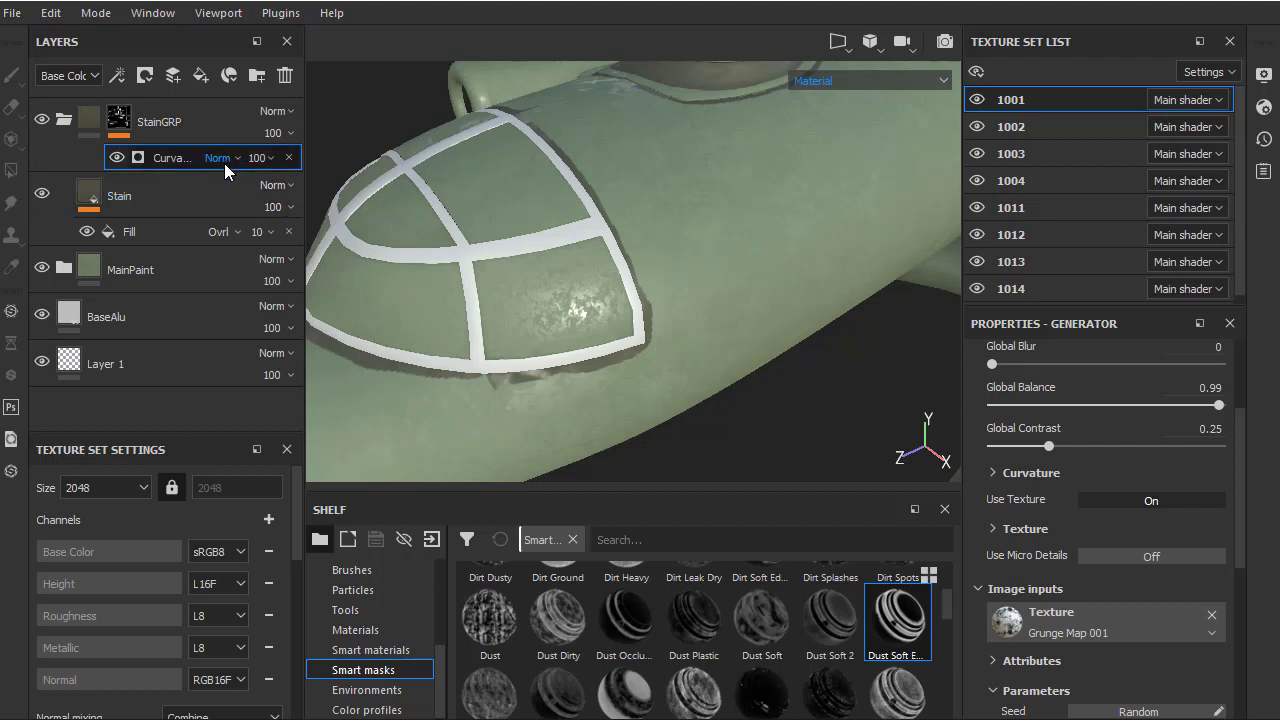
Replace the Curvature generator with the Dust Occlusion smart mask on StainGRP
{"action": "left_click", "coordinate": [289, 157]}
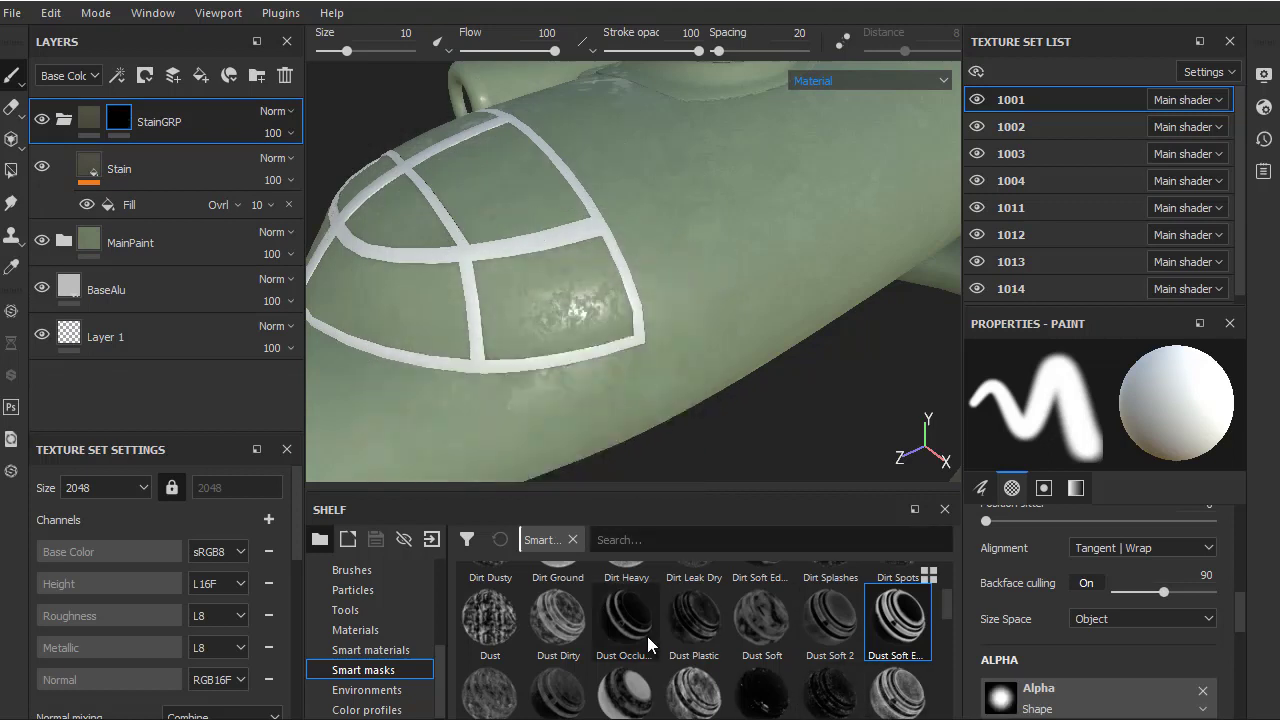
{"action": "left_click_drag", "start_coordinate": [643, 632], "coordinate": [140, 125]}
{"action": "scroll", "coordinate": [829, 337], "scroll_direction": "down", "scroll_amount": 3}
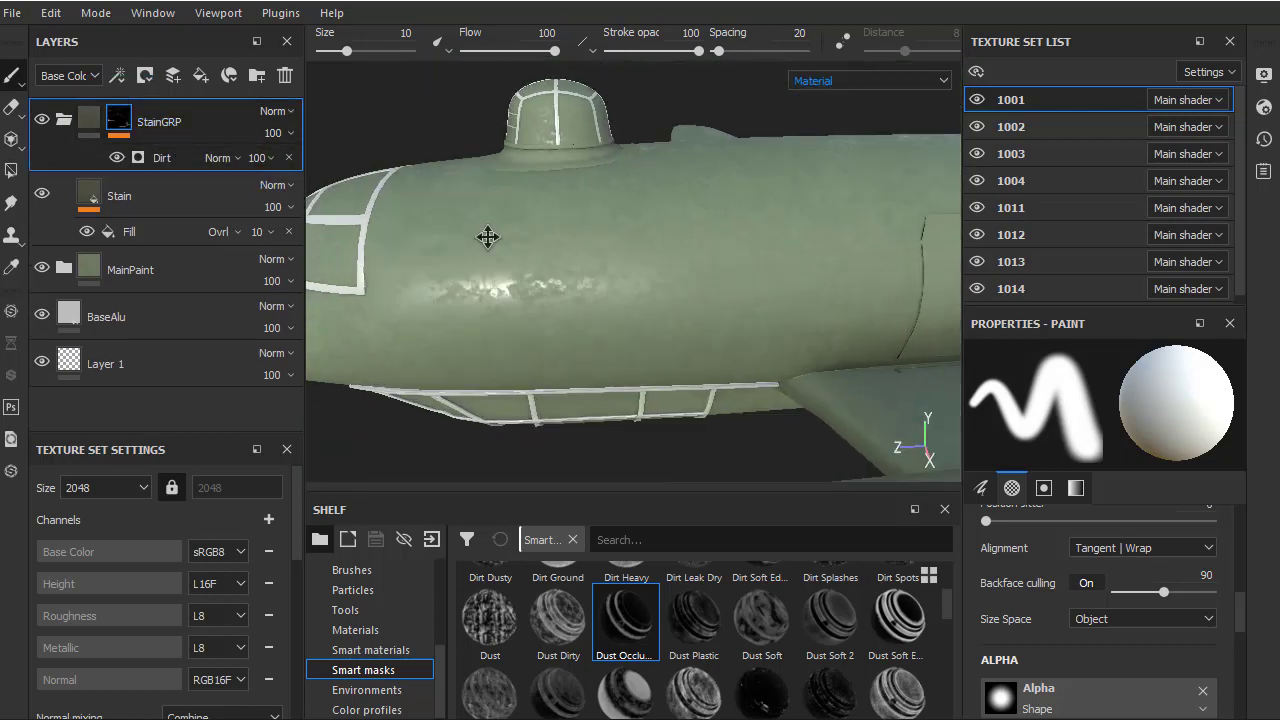
{"action": "left_click_drag", "start_coordinate": [491, 234], "coordinate": [509, 309], "text": "alt"}
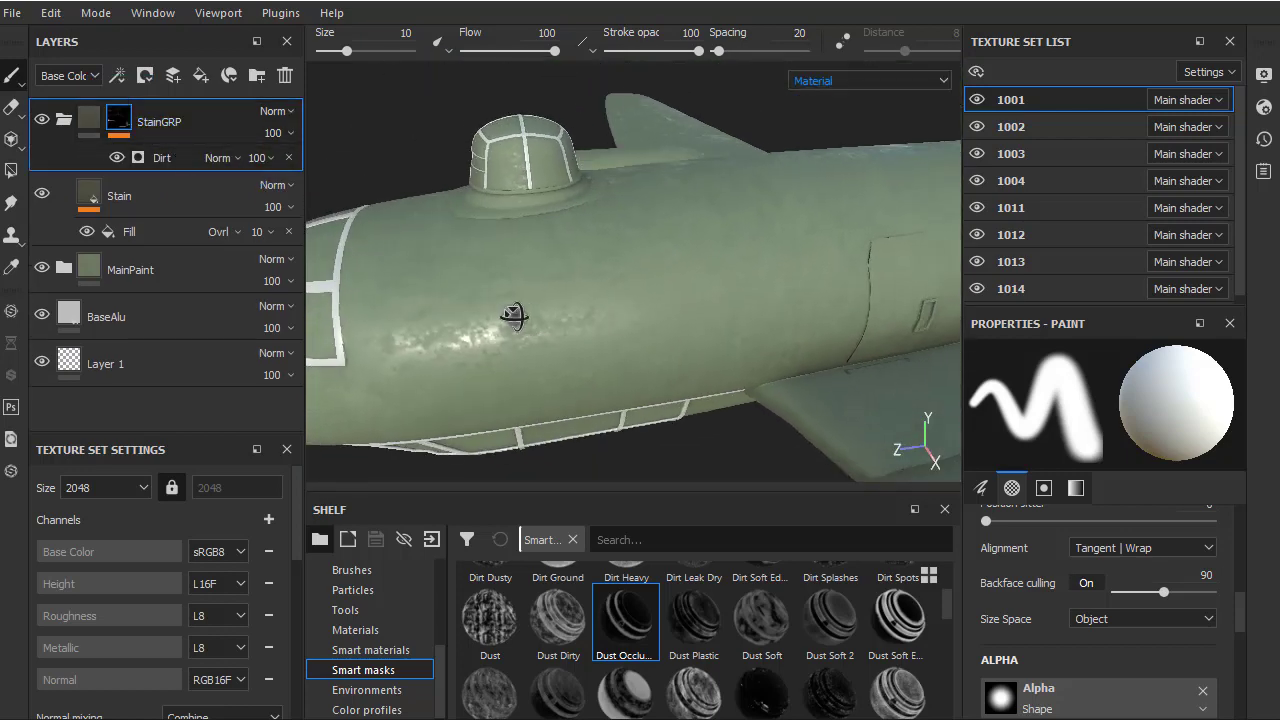
Show the Mask channel in the viewport, viewed from the fuselage side
{"action": "left_click", "coordinate": [931, 79]}
{"action": "left_click", "coordinate": [841, 216]}
{"action": "left_click_drag", "start_coordinate": [841, 228], "coordinate": [645, 279], "text": "alt"}
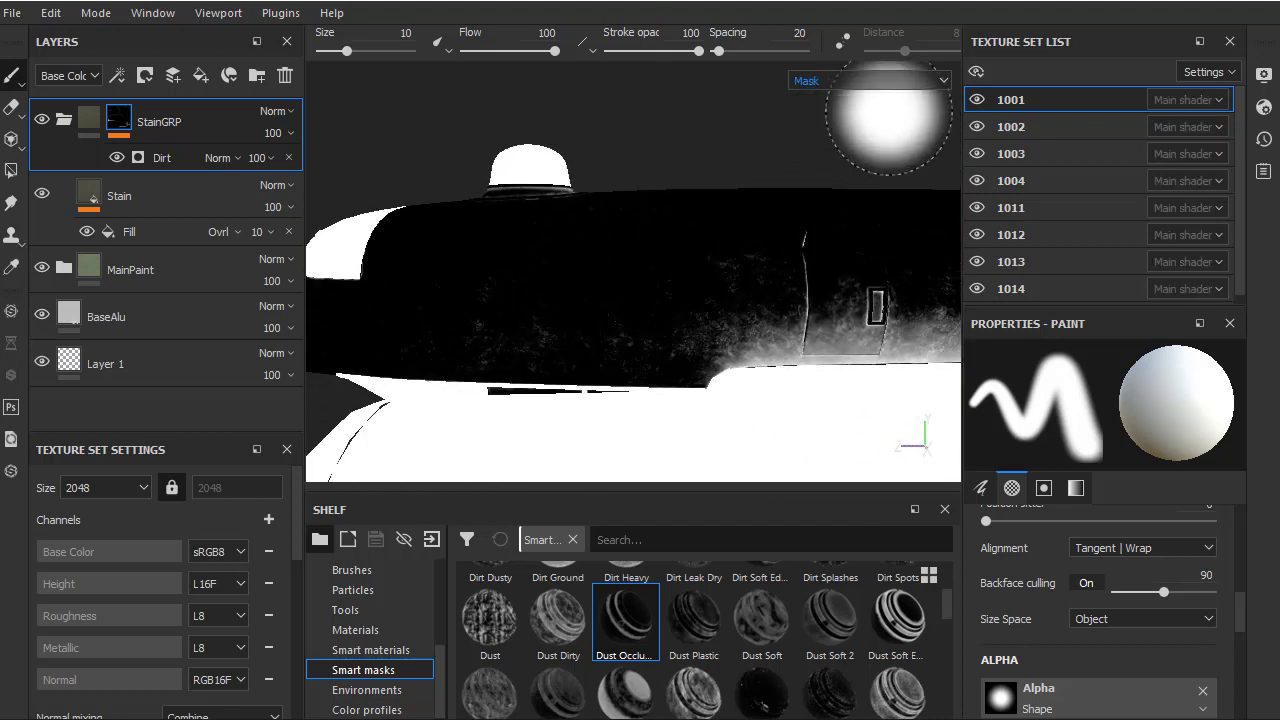
Toggle the Dirt generator on and off to compare, leaving it visible
{"action": "left_click", "coordinate": [118, 157]}
{"action": "left_click", "coordinate": [118, 157]}
{"action": "left_click", "coordinate": [118, 157]}
{"action": "left_click", "coordinate": [118, 157]}
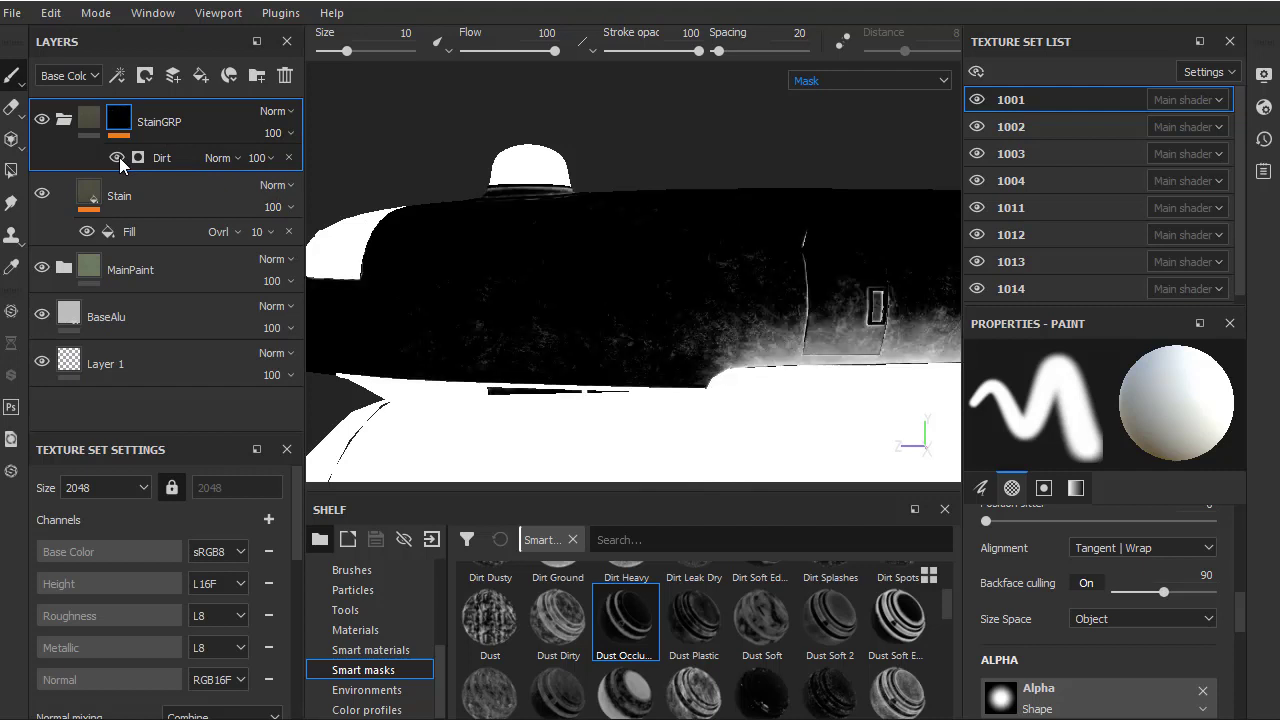
{"action": "left_click", "coordinate": [118, 157]}
{"action": "left_click", "coordinate": [118, 157]}
Switch back to Material view and toggle StainGRP's visibility to compare, leaving it shown
{"action": "left_click", "coordinate": [870, 81]}
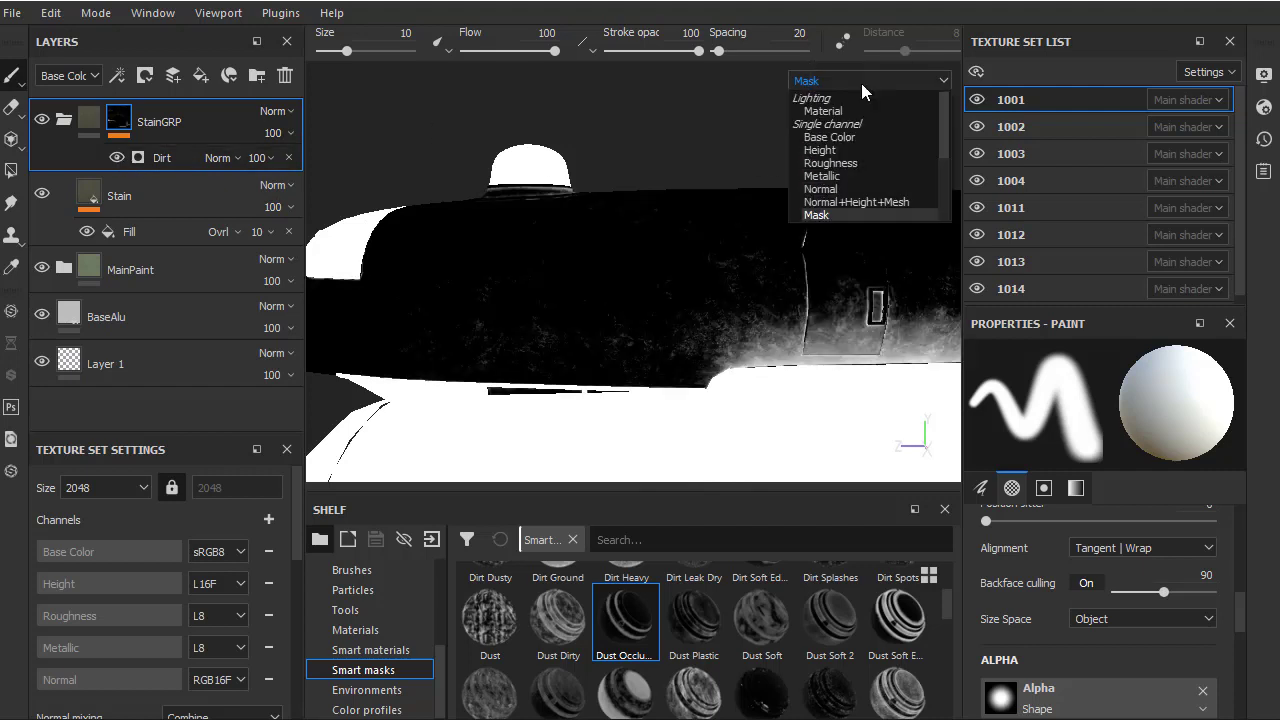
{"action": "left_click", "coordinate": [846, 112]}
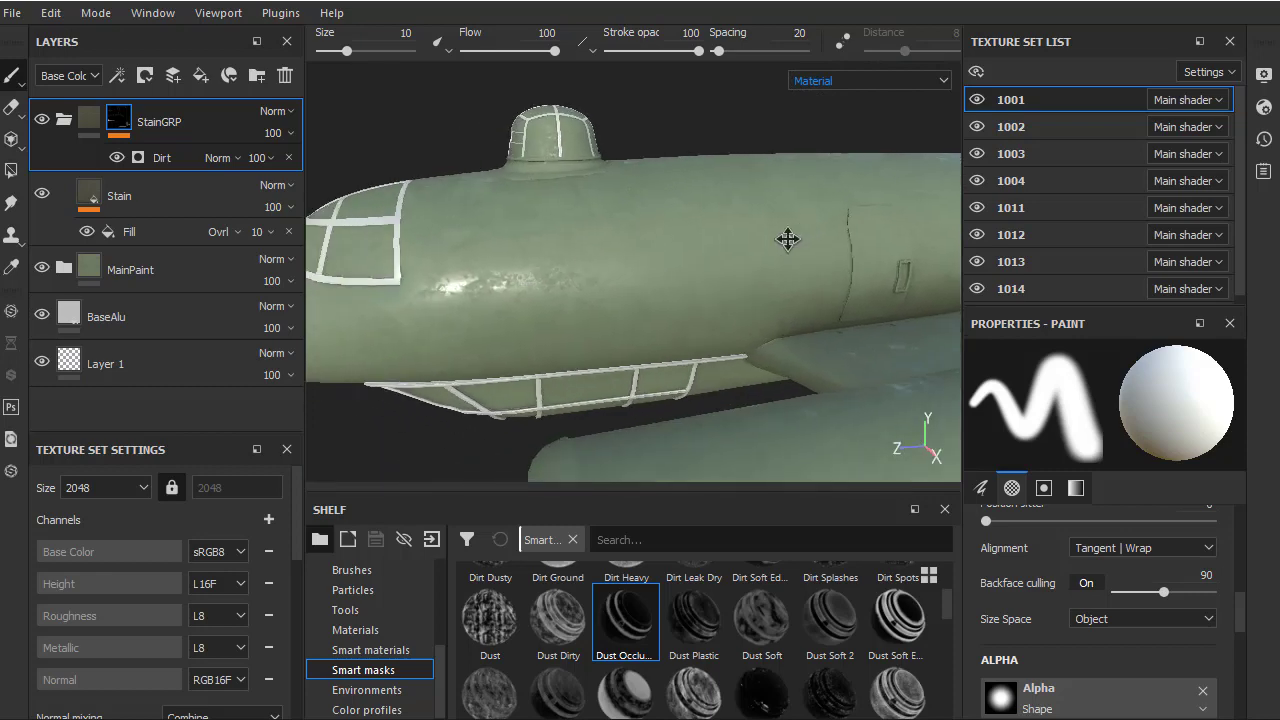
{"action": "mouse_move", "coordinate": [762, 247]}
{"action": "left_mouse_down", "text": "alt"}
{"action": "mouse_move", "coordinate": [779, 251]}
{"action": "mouse_move", "coordinate": [600, 220]}
{"action": "left_mouse_up", "text": "alt"}
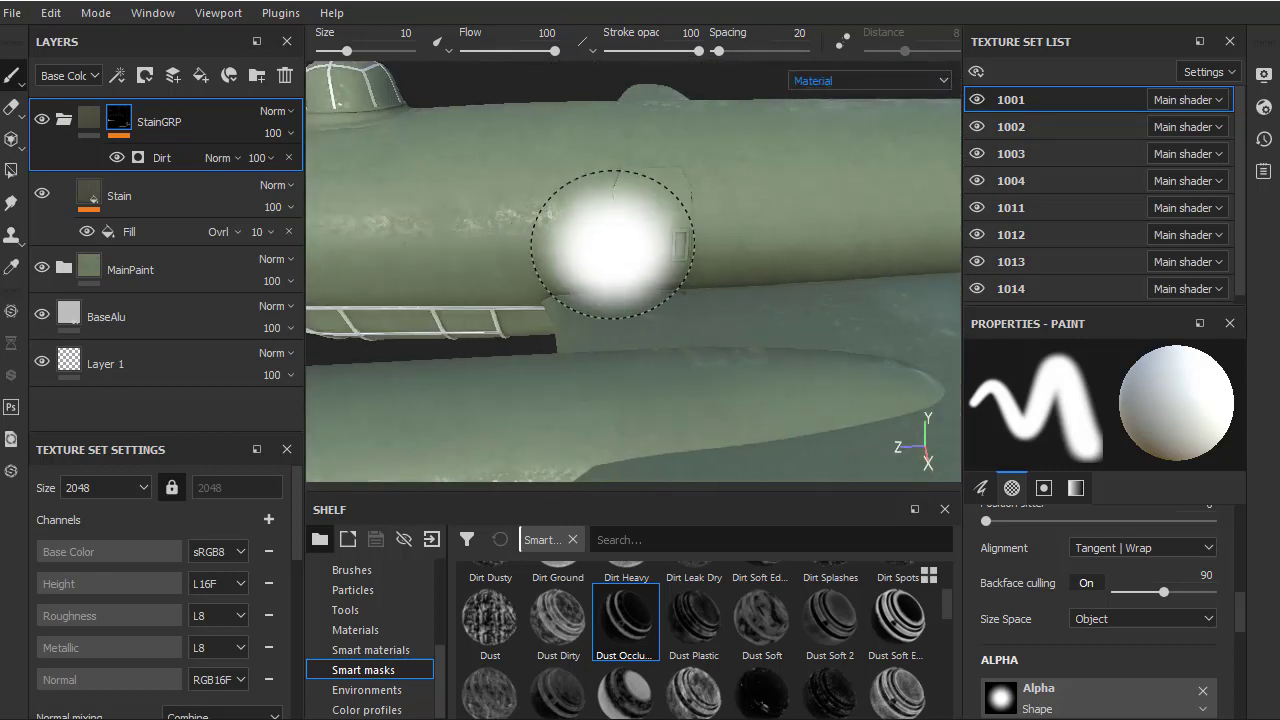
{"action": "left_click", "coordinate": [42, 115]}
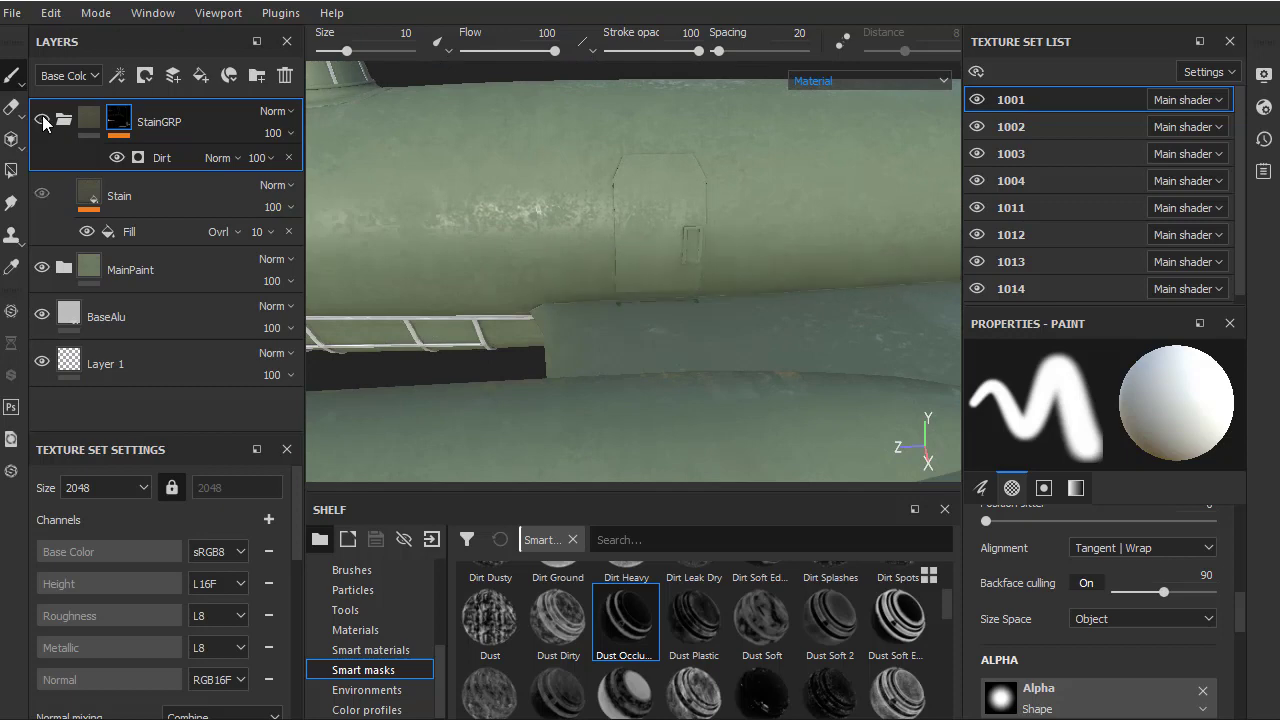
{"action": "left_click", "coordinate": [42, 115]}
{"action": "double_click", "coordinate": [44, 115]}
{"action": "left_click", "coordinate": [46, 116]}
{"action": "left_click", "coordinate": [42, 120]}
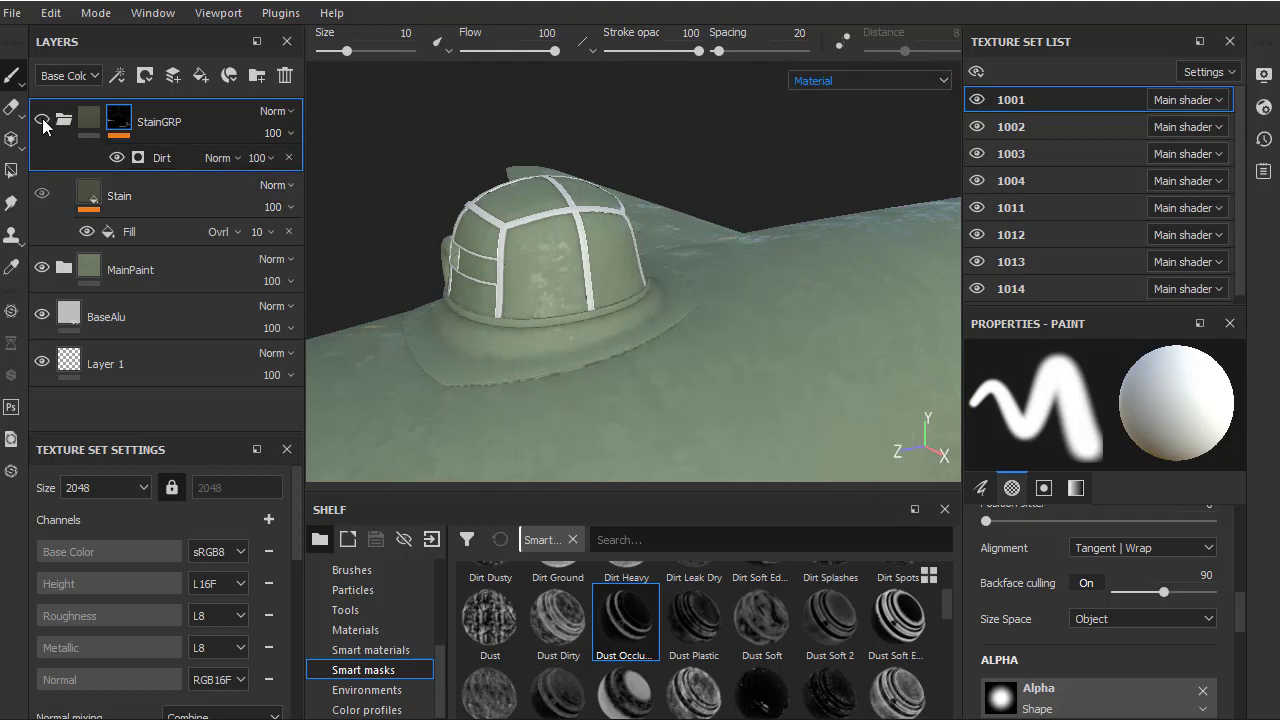
Switch the viewport to Mask and select StainGRP's Dirt generator
{"action": "left_click", "coordinate": [927, 84]}
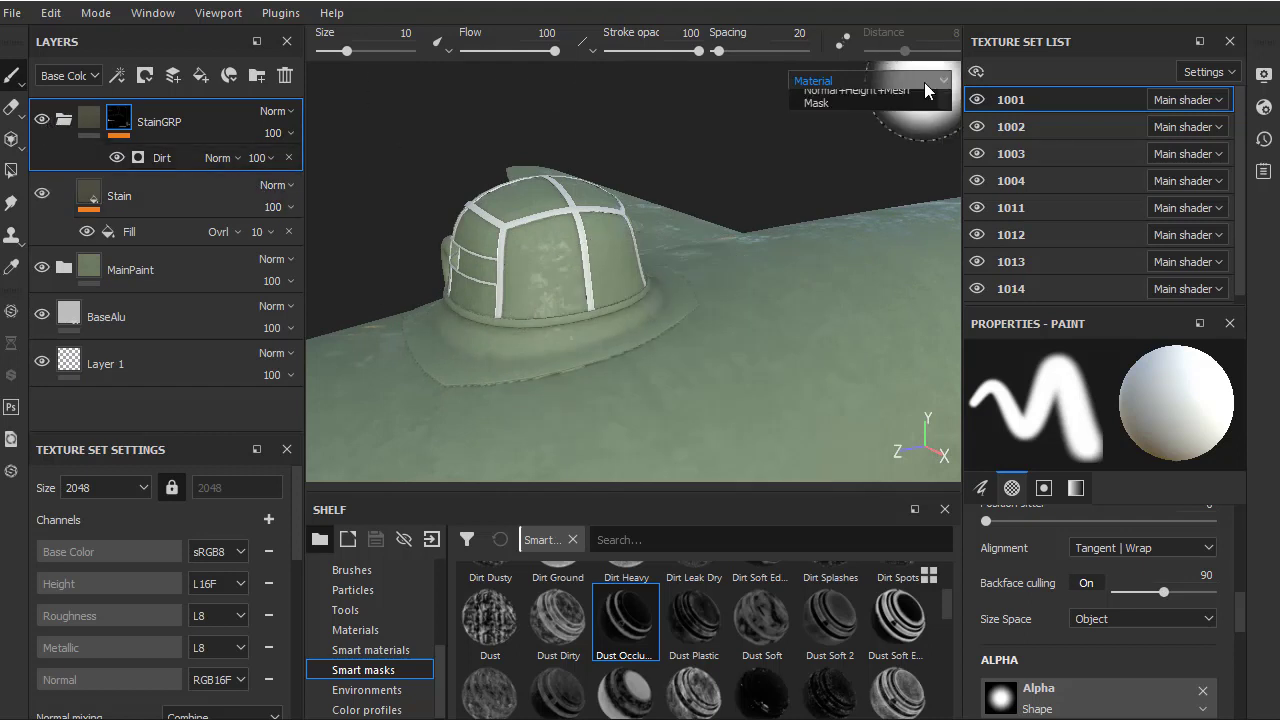
{"action": "left_click", "coordinate": [839, 215]}
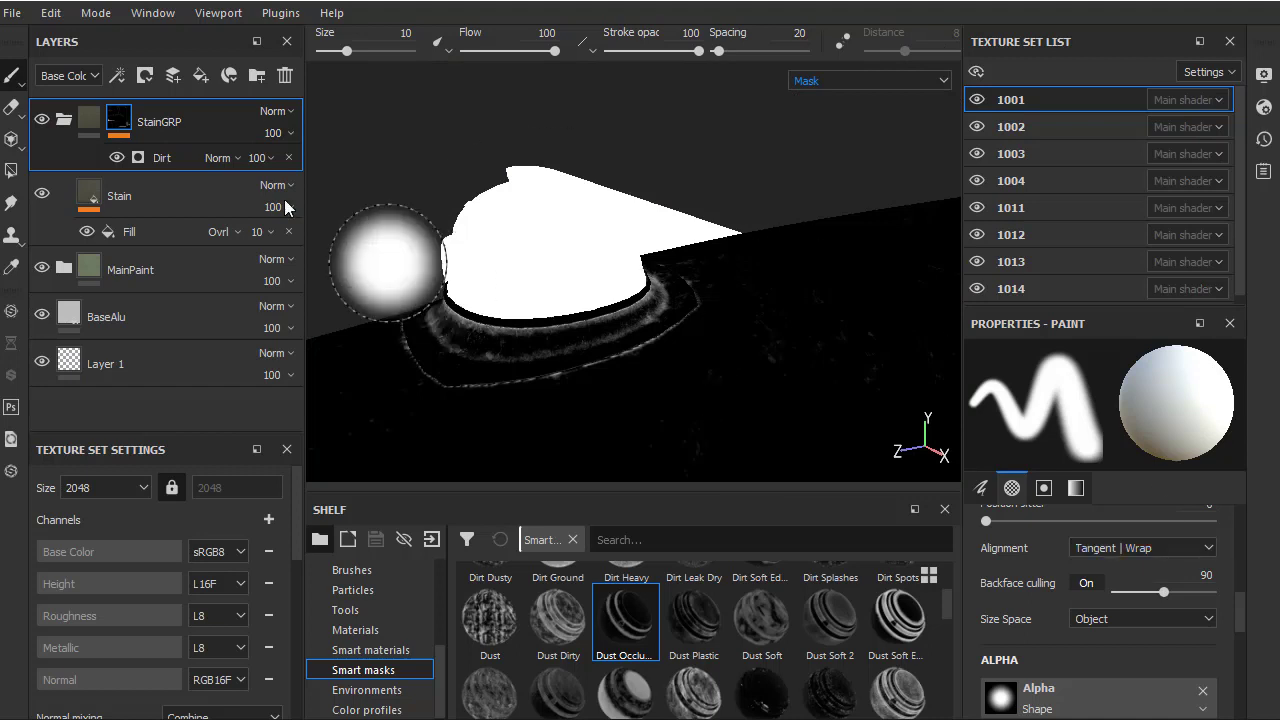
{"action": "left_click", "coordinate": [166, 156]}
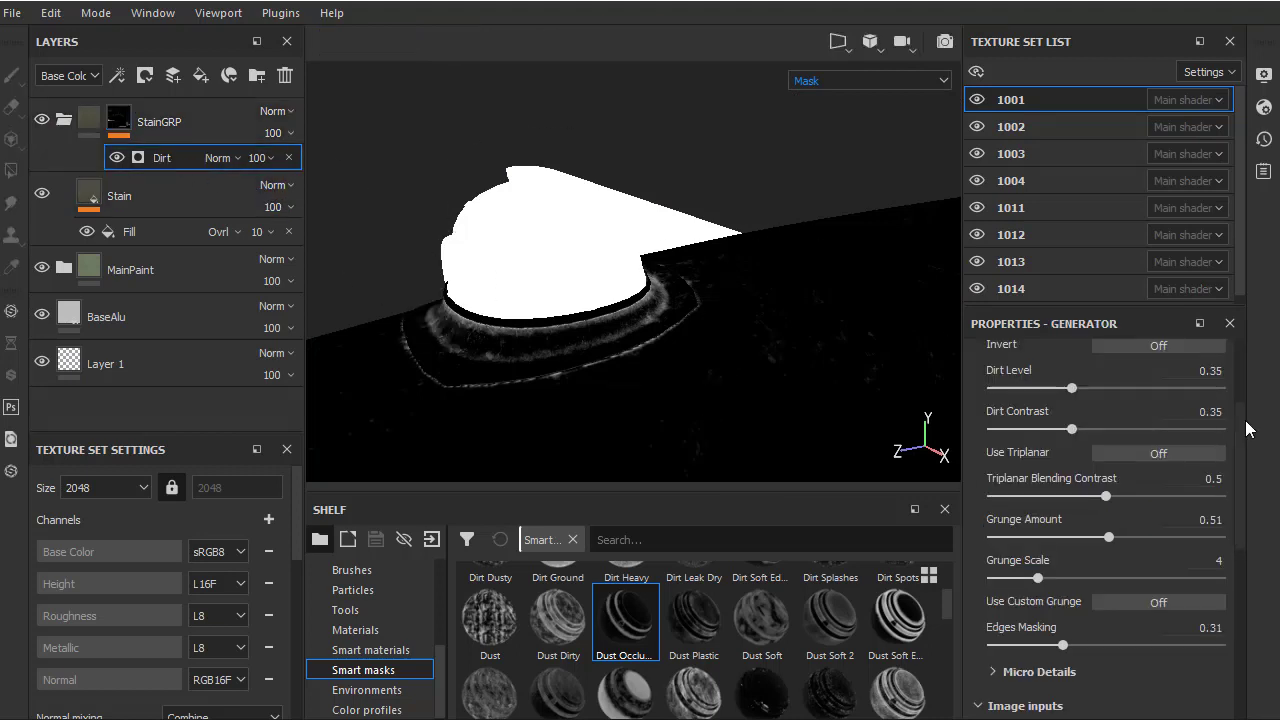
Raise the Dirt generator's Dirt Level from 0.35 to 0.45
{"action": "scroll", "coordinate": [1245, 440], "scroll_direction": "down", "scroll_amount": 3}
{"action": "scroll", "coordinate": [1244, 448], "scroll_direction": "down", "scroll_amount": 1}
{"action": "scroll", "coordinate": [1242, 456], "scroll_direction": "up", "scroll_amount": 1}
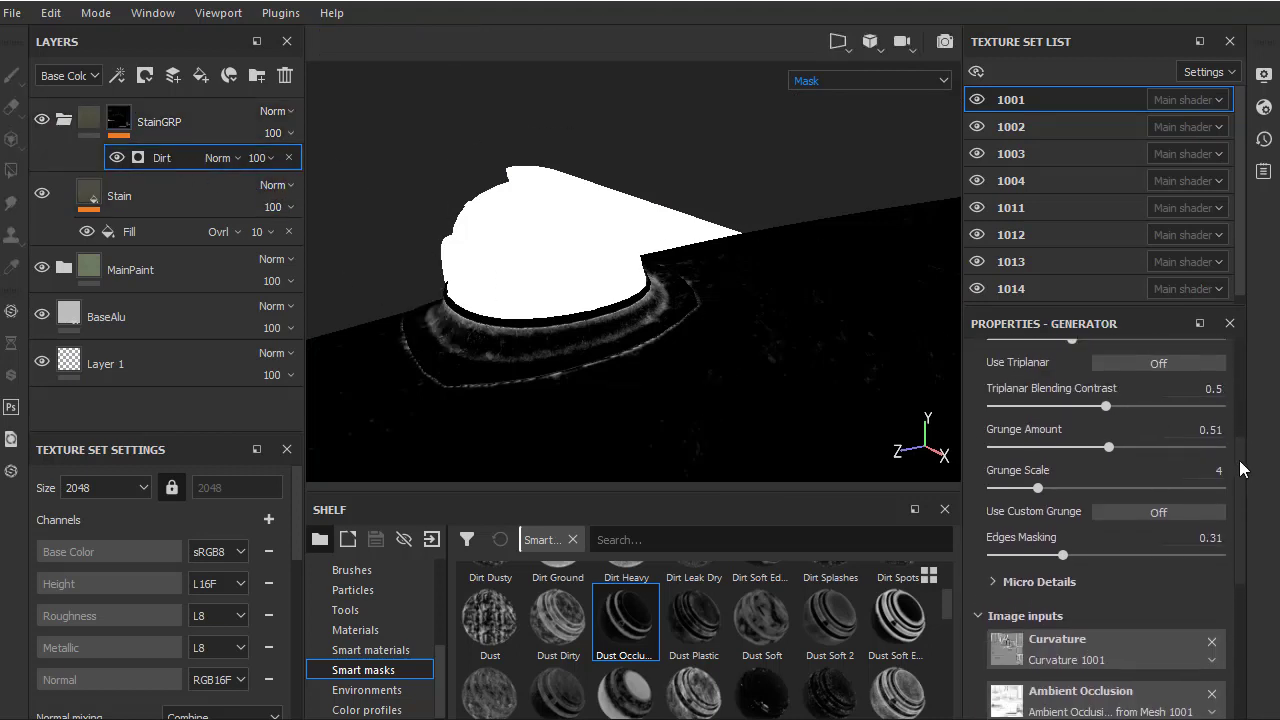
{"action": "scroll", "coordinate": [1240, 465], "scroll_direction": "up", "scroll_amount": 1}
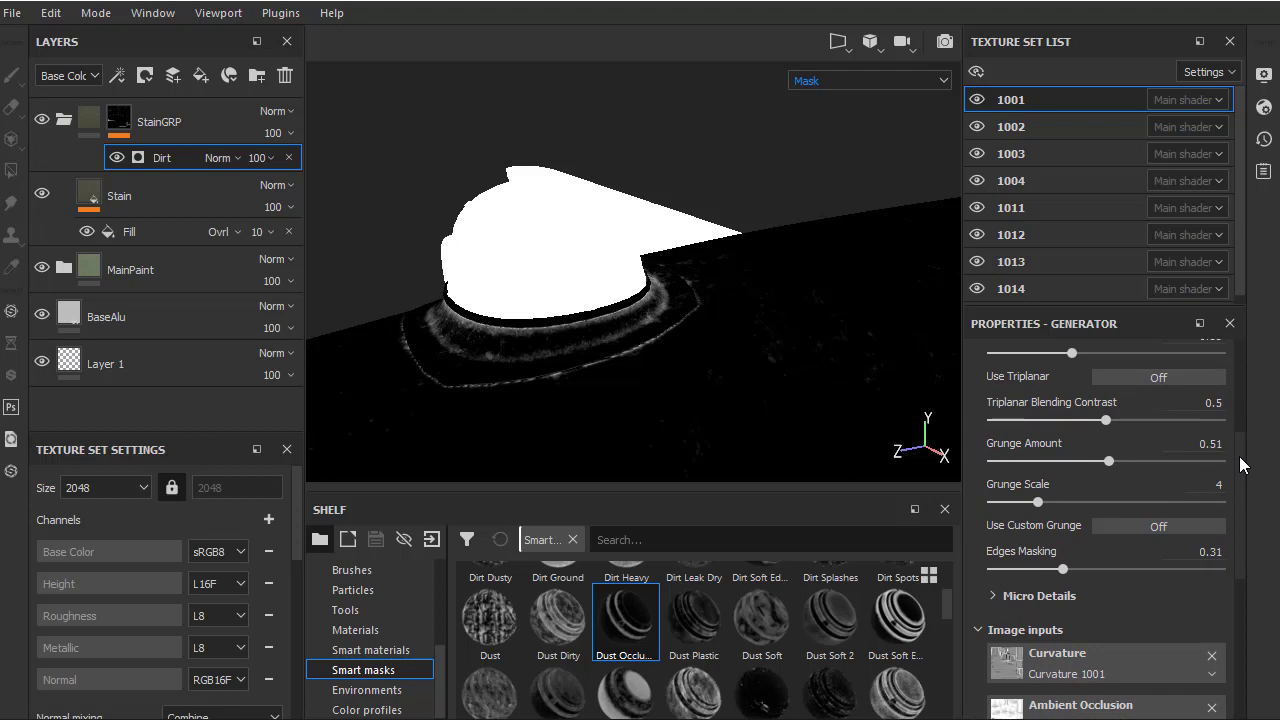
{"action": "scroll", "coordinate": [1248, 440], "scroll_direction": "up", "scroll_amount": 3}
{"action": "scroll", "coordinate": [1257, 413], "scroll_direction": "up", "scroll_amount": 1}
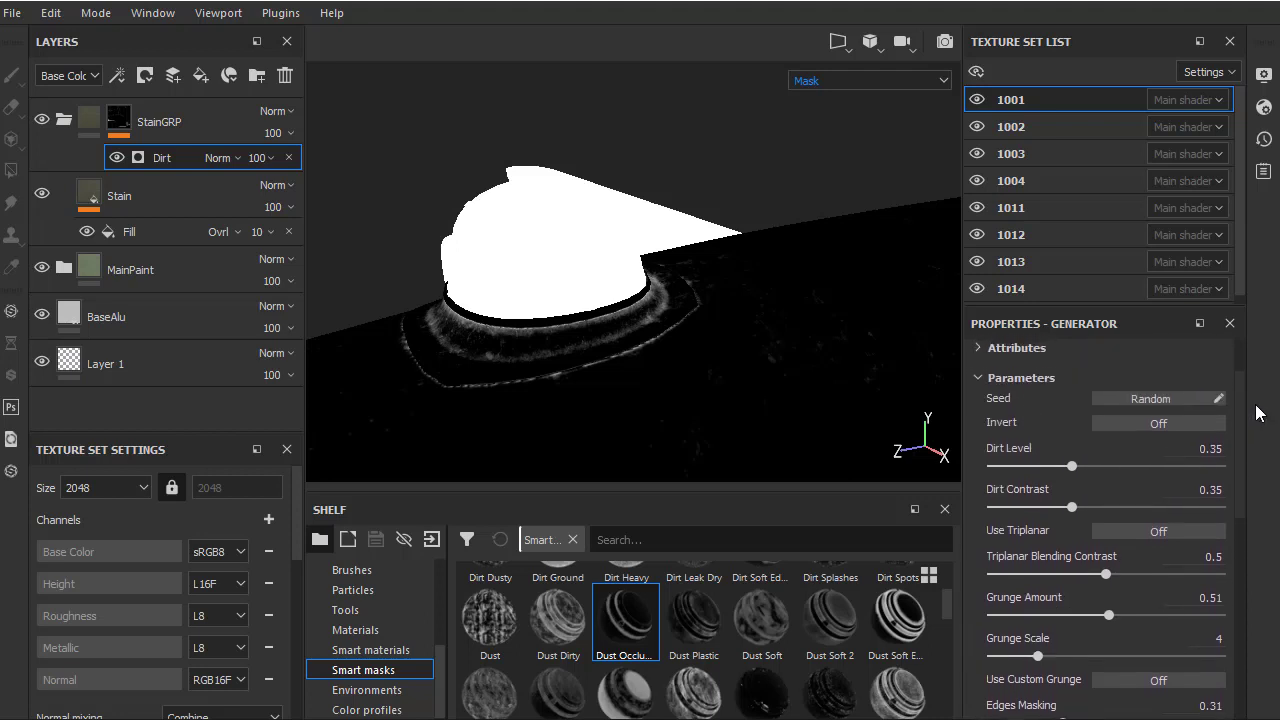
{"action": "mouse_move", "coordinate": [665, 320]}
{"action": "left_mouse_down", "text": "alt"}
{"action": "mouse_move", "coordinate": [846, 300]}
{"action": "mouse_move", "coordinate": [927, 410]}
{"action": "left_mouse_up", "text": "alt"}
{"action": "left_click_drag", "start_coordinate": [1075, 472], "coordinate": [1097, 472]}
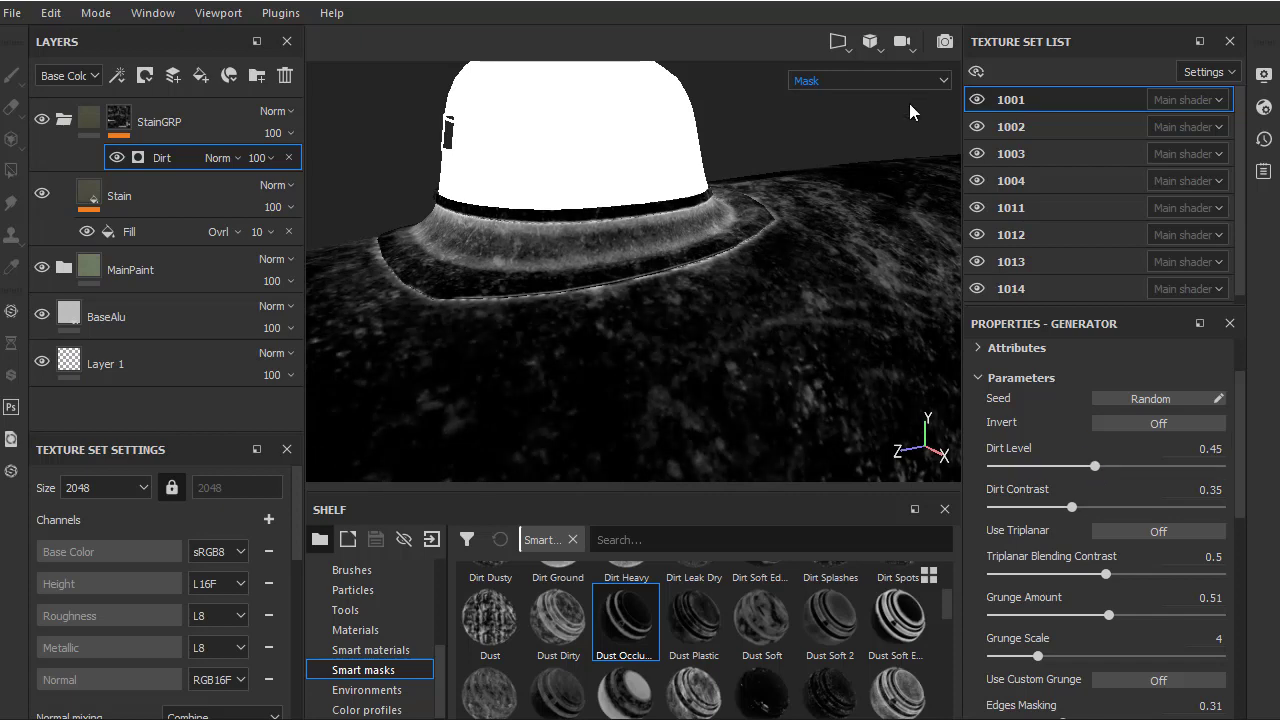
In Material view, try higher Dirt Level values, then bring it back down
{"action": "left_click", "coordinate": [911, 79]}
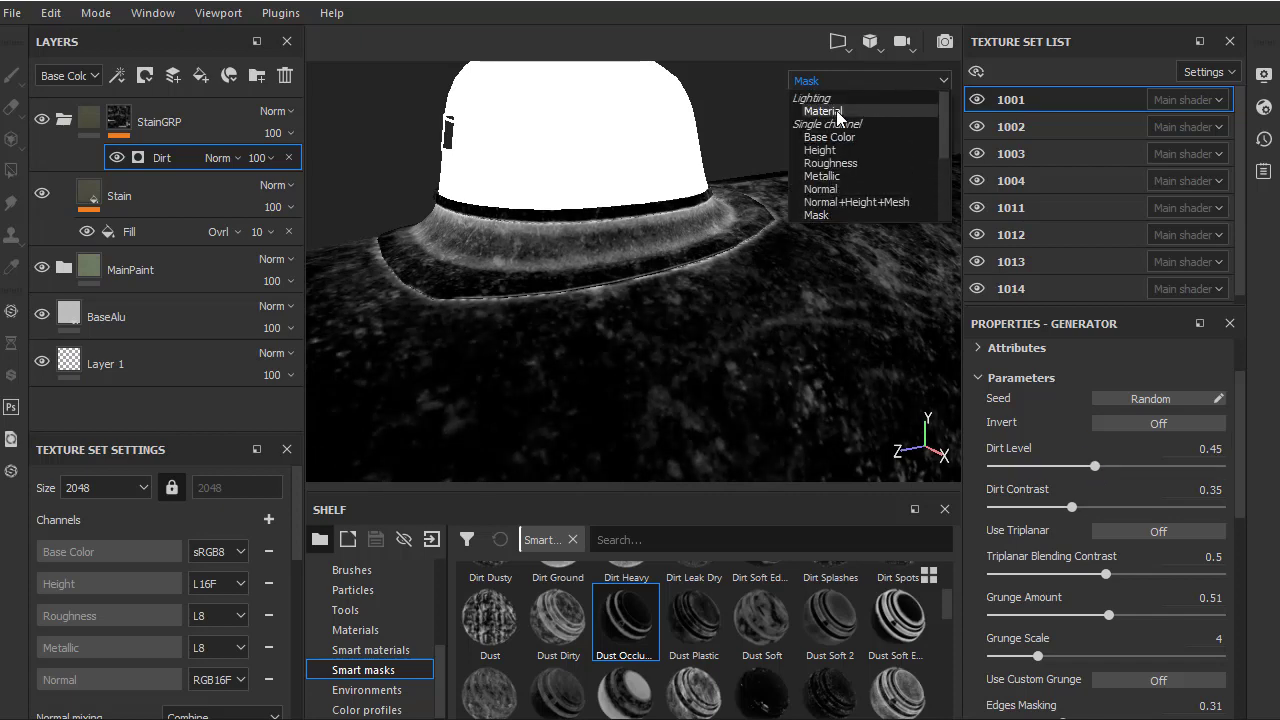
{"action": "left_click", "coordinate": [838, 111]}
{"action": "mouse_move", "coordinate": [1105, 471]}
{"action": "left_mouse_down"}
{"action": "mouse_move", "coordinate": [1050, 470]}
{"action": "mouse_move", "coordinate": [1107, 470]}
{"action": "left_mouse_up"}
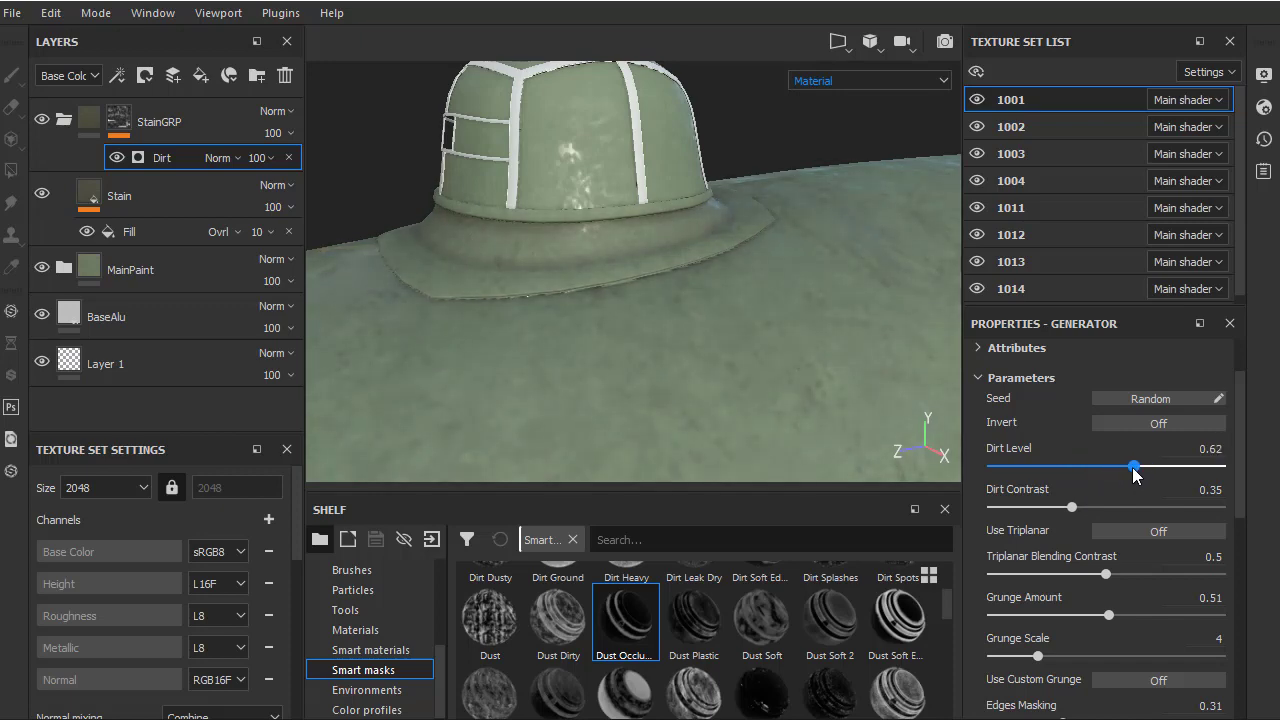
{"action": "left_click_drag", "start_coordinate": [1134, 474], "coordinate": [1137, 466]}
{"action": "mouse_move", "coordinate": [669, 326]}
{"action": "left_mouse_down", "text": "alt"}
{"action": "mouse_move", "coordinate": [554, 126]}
{"action": "mouse_move", "coordinate": [591, 94]}
{"action": "mouse_move", "coordinate": [701, 302]}
{"action": "mouse_move", "coordinate": [670, 283]}
{"action": "left_mouse_up", "text": "alt"}
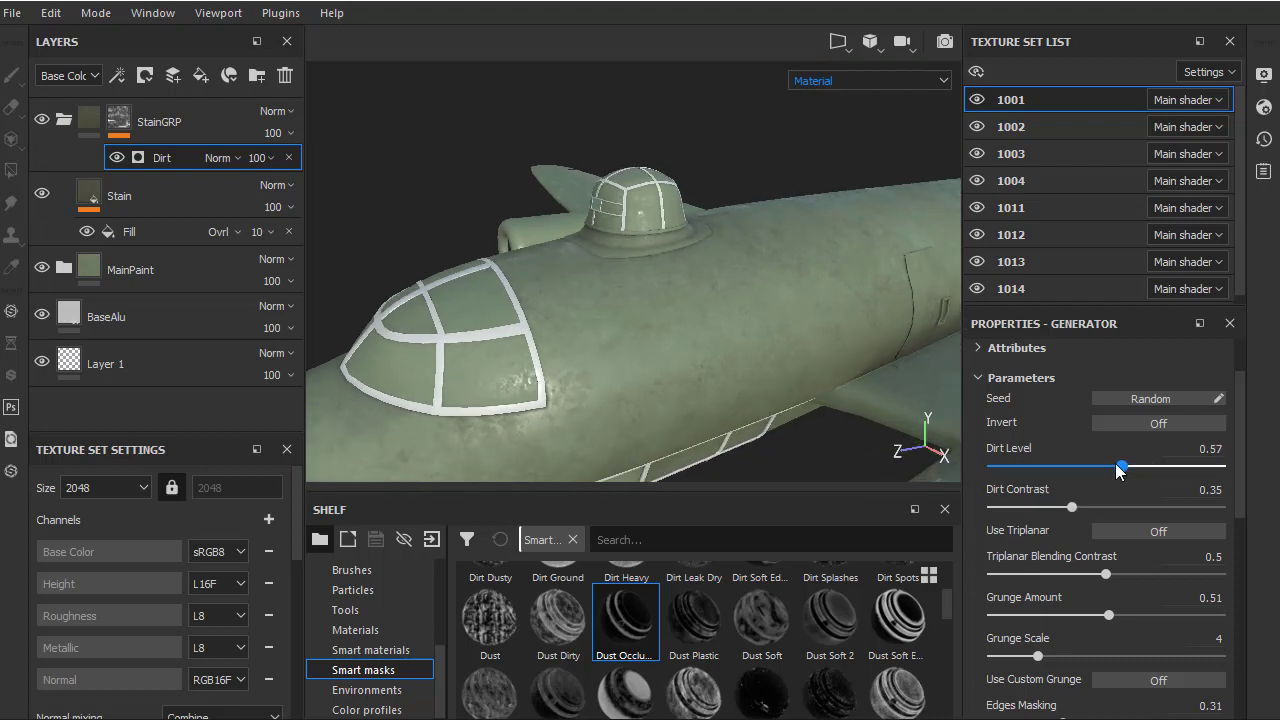
{"action": "left_click_drag", "start_coordinate": [1118, 471], "coordinate": [1095, 471]}
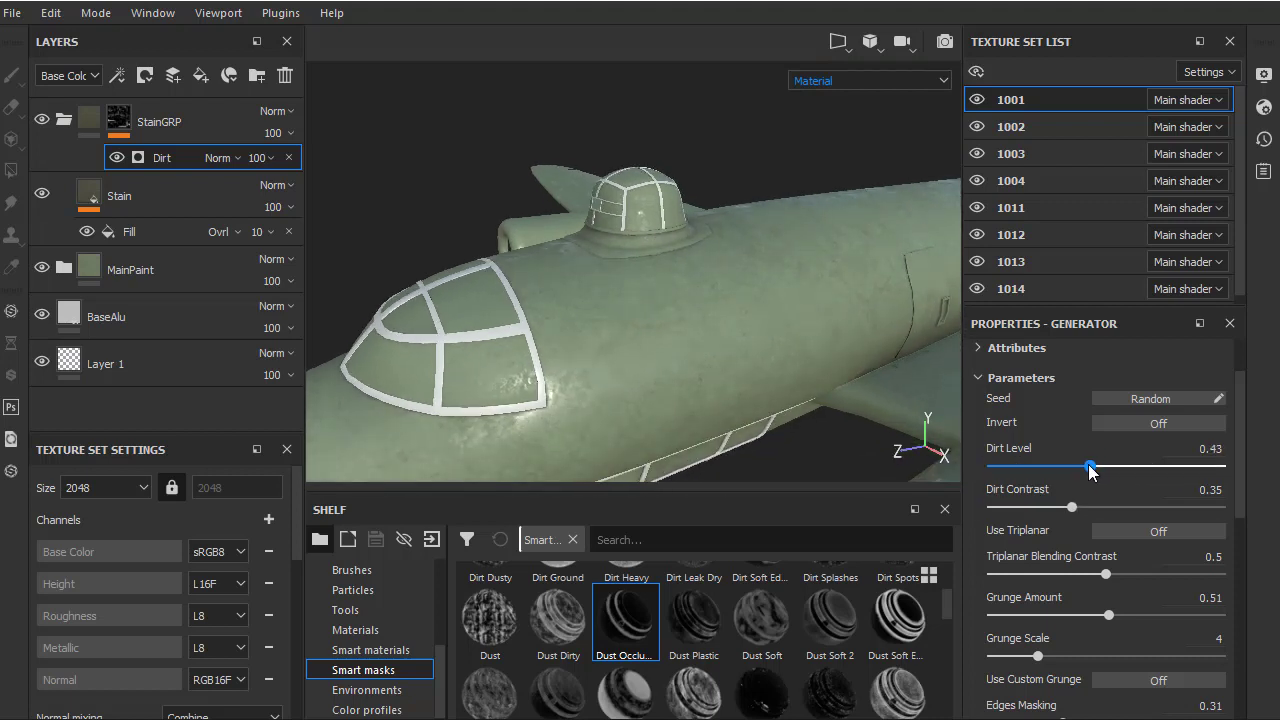
Compare in Mask view, return to Material, and toggle StainGRP, leaving Dirt Level at 0.43
{"action": "left_click", "coordinate": [868, 80]}
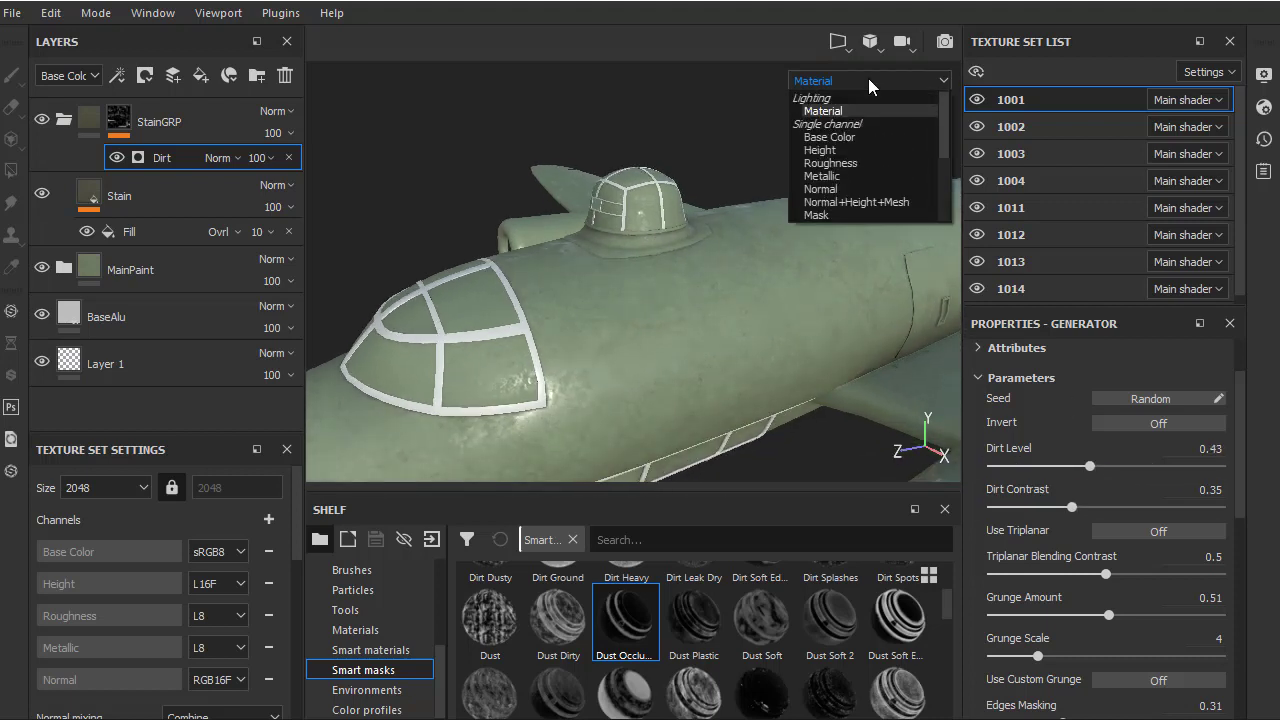
{"action": "left_click", "coordinate": [840, 215]}
{"action": "left_click_drag", "start_coordinate": [777, 260], "coordinate": [766, 183], "text": "alt"}
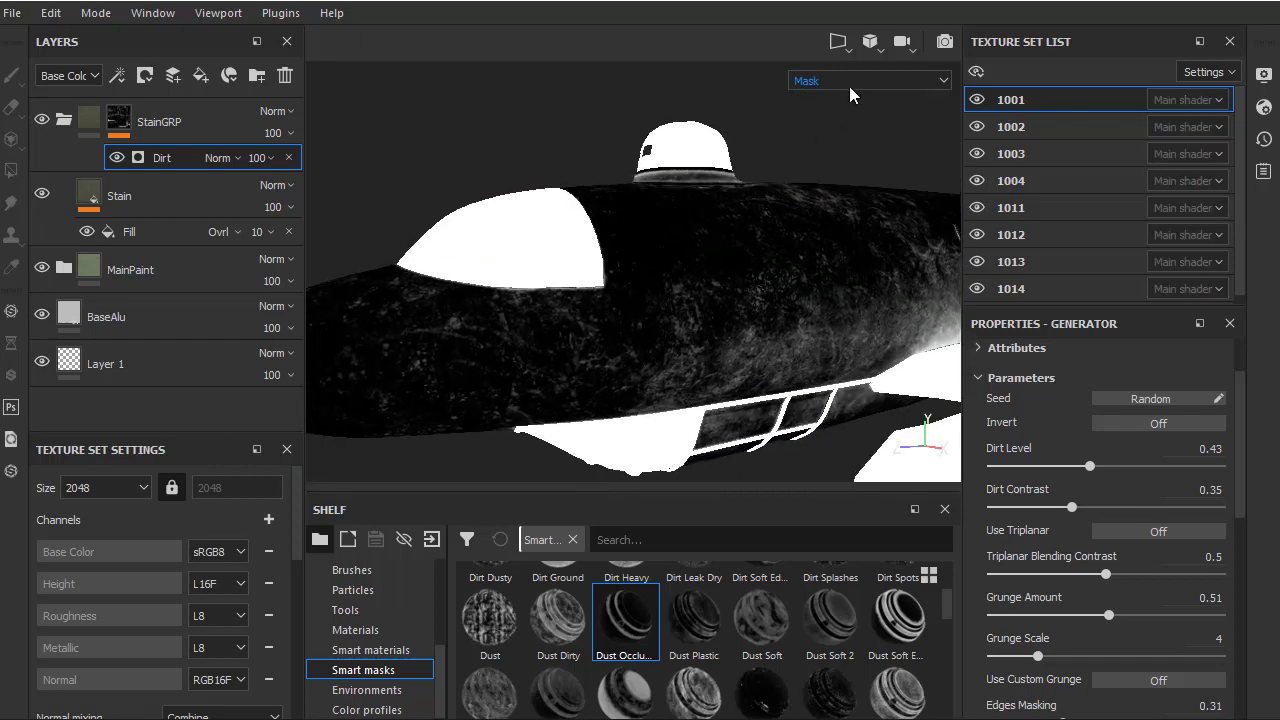
{"action": "left_click", "coordinate": [849, 84]}
{"action": "left_click", "coordinate": [846, 113]}
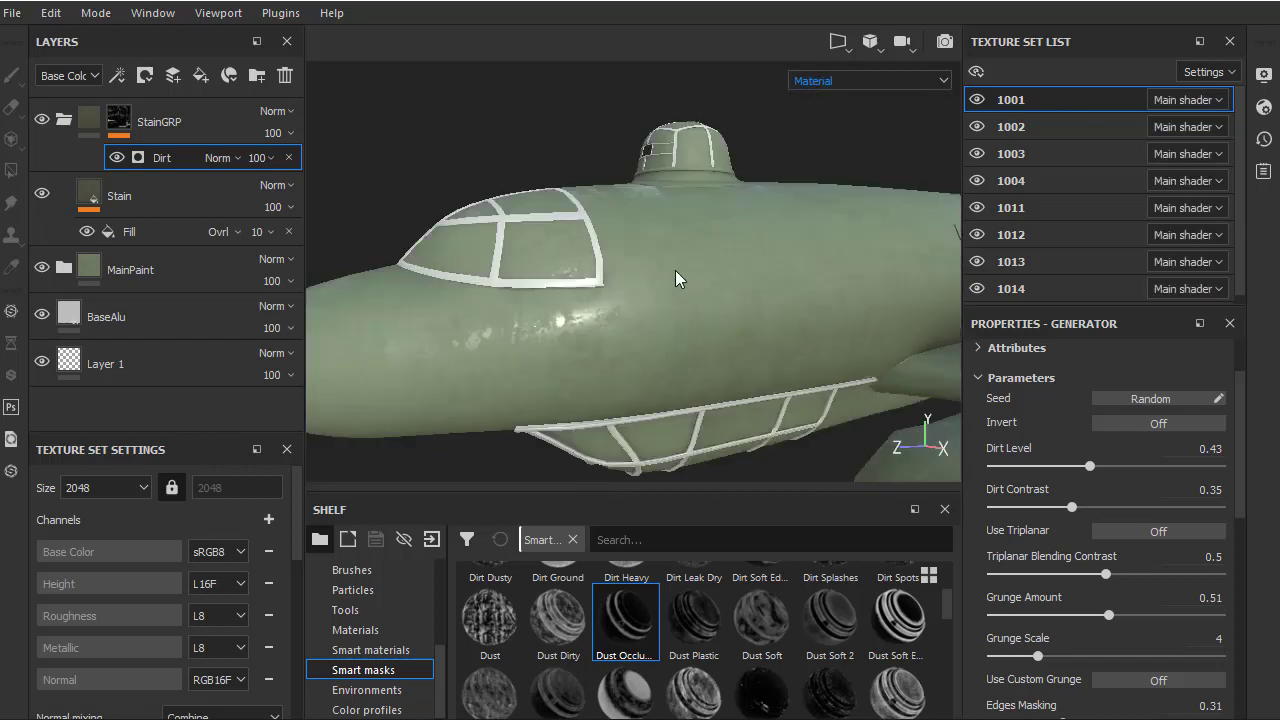
{"action": "left_click_drag", "start_coordinate": [675, 278], "coordinate": [640, 262], "text": "alt"}
{"action": "left_click", "coordinate": [43, 116]}
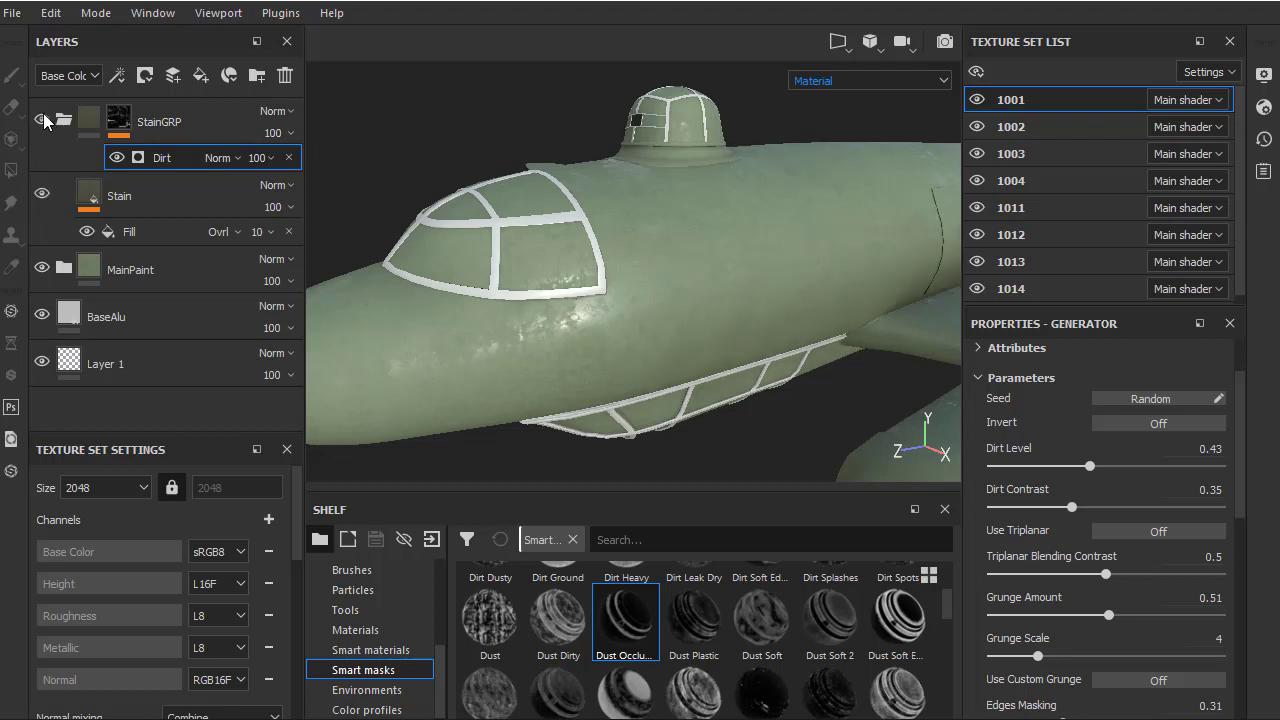
{"action": "left_click", "coordinate": [43, 116]}
{"action": "left_click_drag", "start_coordinate": [310, 209], "coordinate": [639, 276], "text": "alt"}
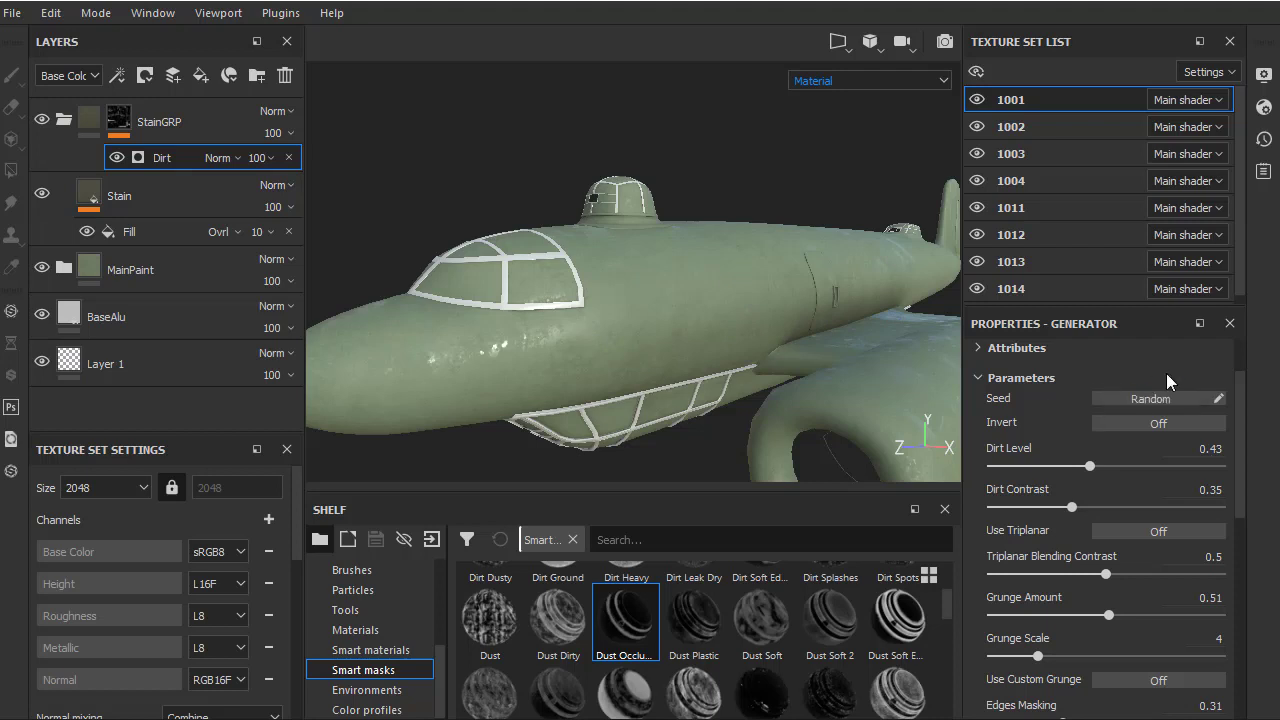
Review the fuselage dirt from several angles, then select the Stain layer in texture set 1001
{"action": "left_click_drag", "start_coordinate": [1245, 418], "coordinate": [1247, 604]}
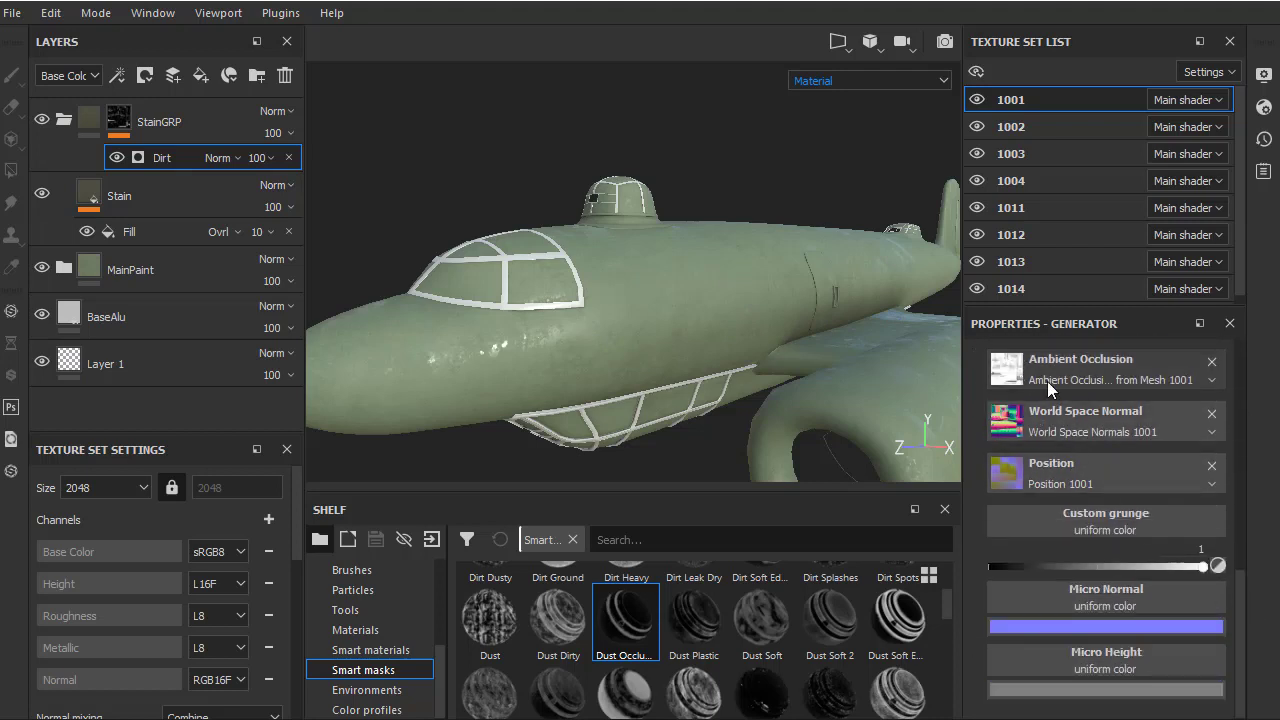
{"action": "mouse_move", "coordinate": [642, 275]}
{"action": "left_mouse_down", "text": "alt"}
{"action": "mouse_move", "coordinate": [621, 250]}
{"action": "mouse_move", "coordinate": [781, 309]}
{"action": "left_mouse_up", "text": "alt"}
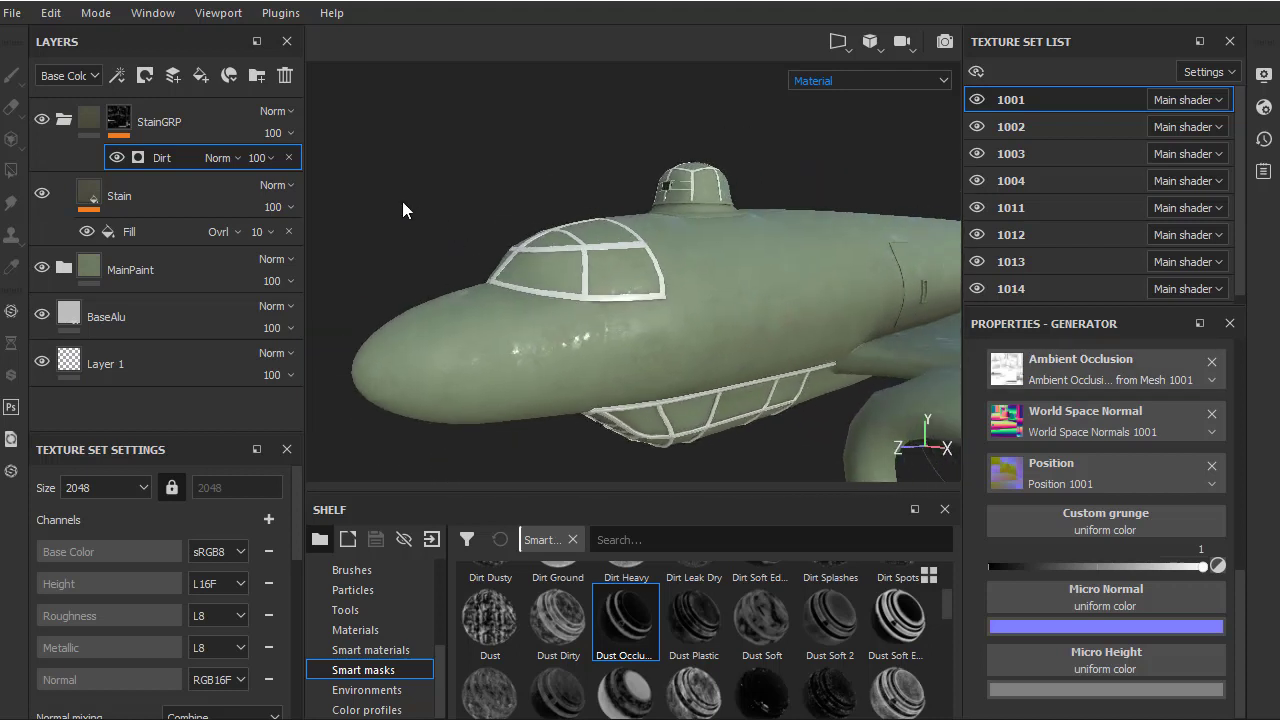
{"action": "mouse_move", "coordinate": [705, 260]}
{"action": "left_mouse_down", "text": "alt"}
{"action": "mouse_move", "coordinate": [663, 346]}
{"action": "mouse_move", "coordinate": [572, 205]}
{"action": "left_mouse_up", "text": "alt"}
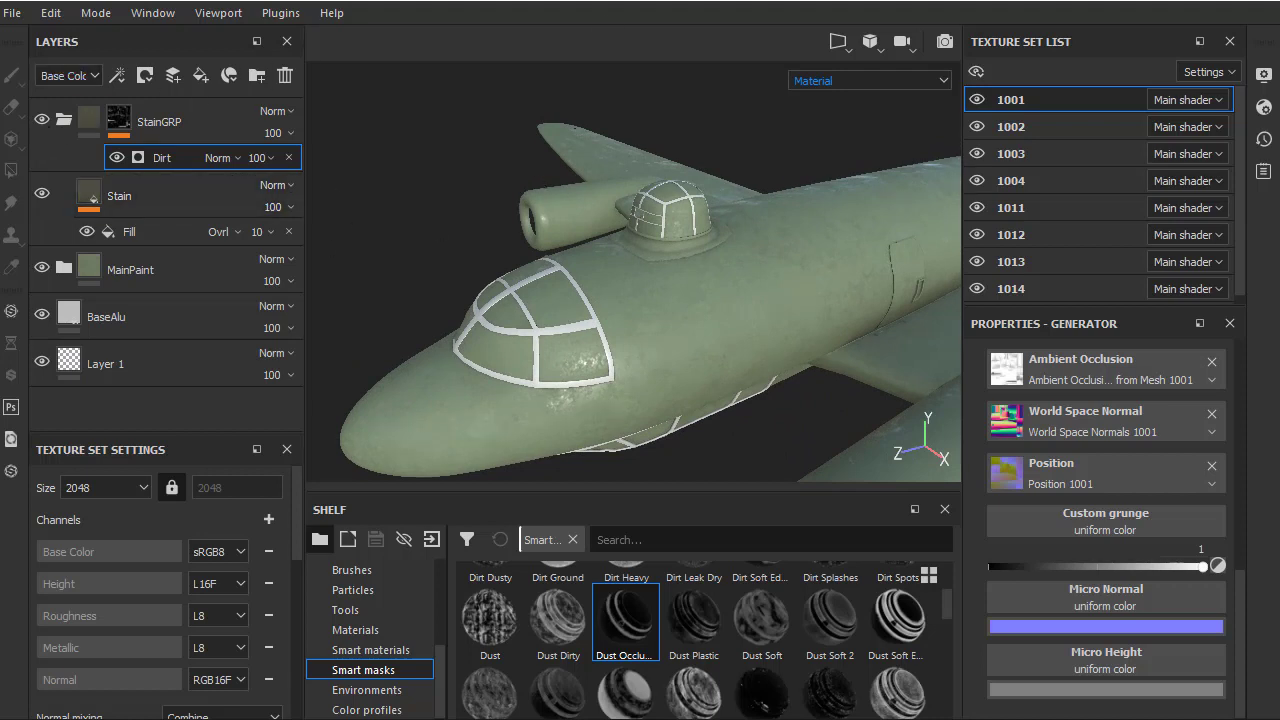
{"action": "left_click", "coordinate": [130, 195]}
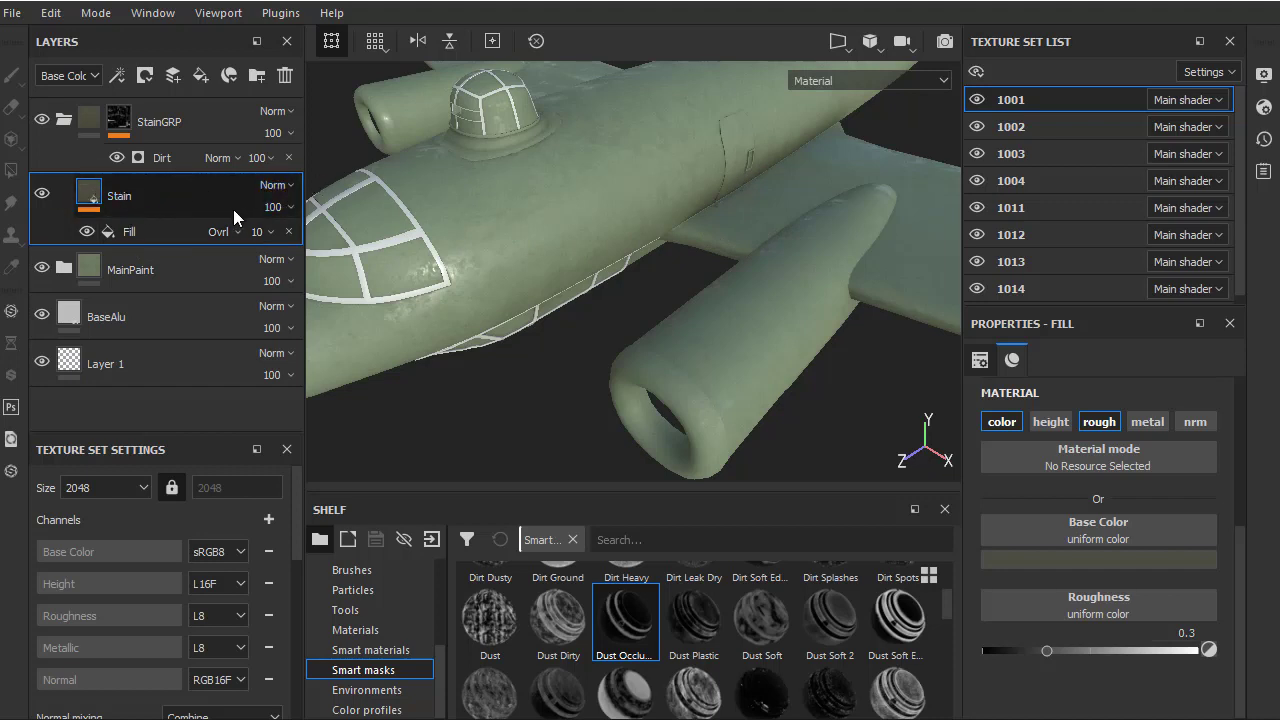
In texture set 1002, collapse MainPaint and paste the Stain layer above it
{"action": "left_click", "coordinate": [1010, 128]}
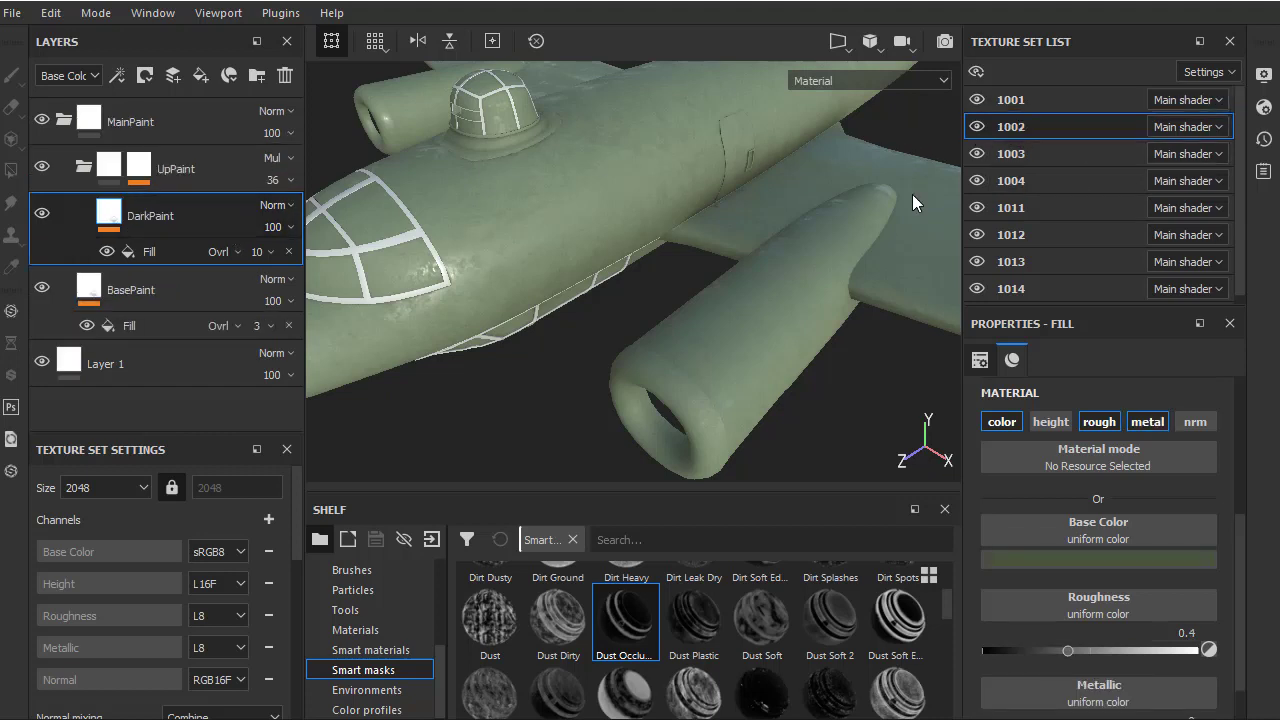
{"action": "left_click", "coordinate": [80, 120]}
{"action": "left_click", "coordinate": [63, 119]}
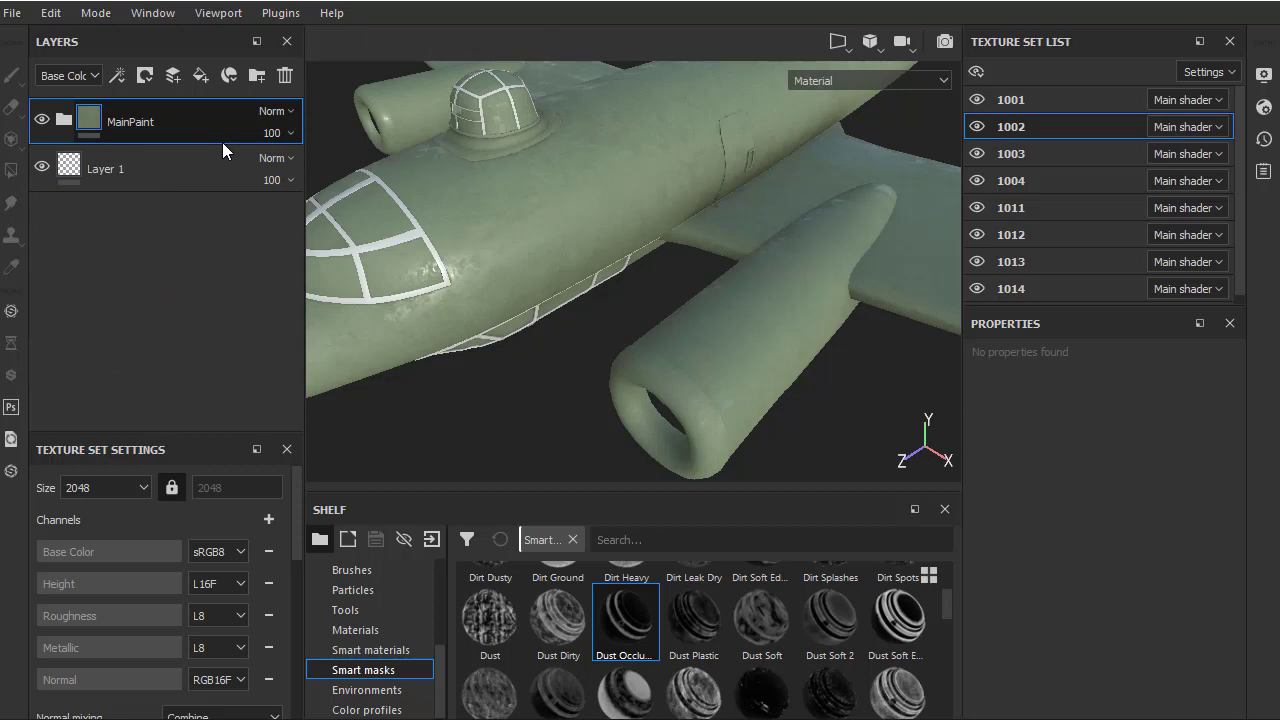
{"action": "key", "text": "ctrl+v"}
{"action": "mouse_move", "coordinate": [783, 293]}
{"action": "left_mouse_down", "text": "alt"}
{"action": "mouse_move", "coordinate": [712, 315]}
{"action": "mouse_move", "coordinate": [766, 300]}
{"action": "left_mouse_up", "text": "alt"}
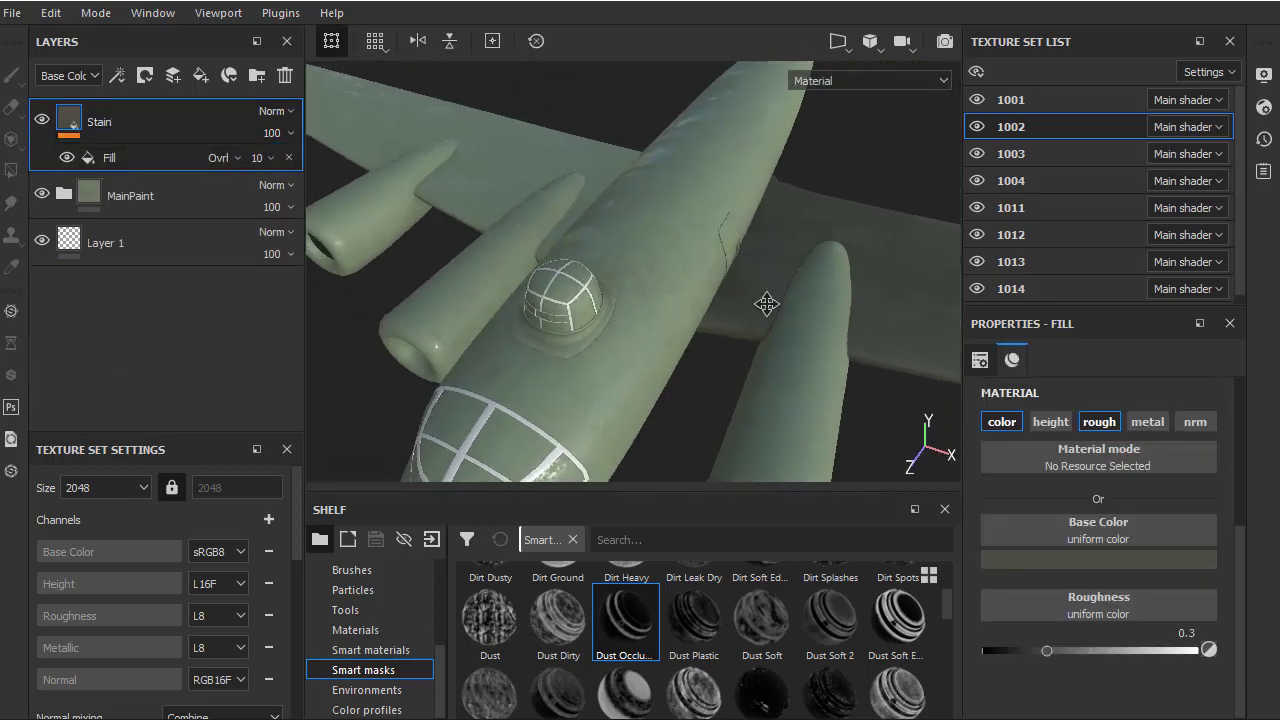
{"action": "left_click", "coordinate": [985, 165]}
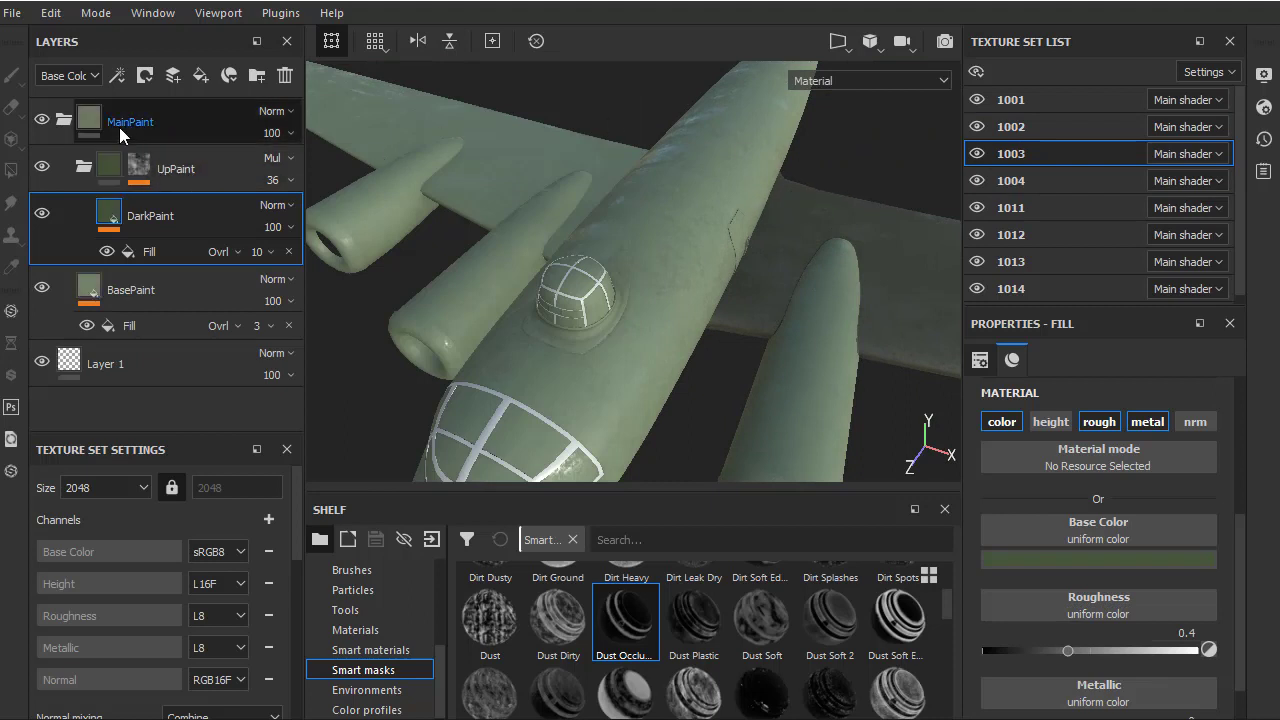
{"action": "left_click", "coordinate": [240, 120]}
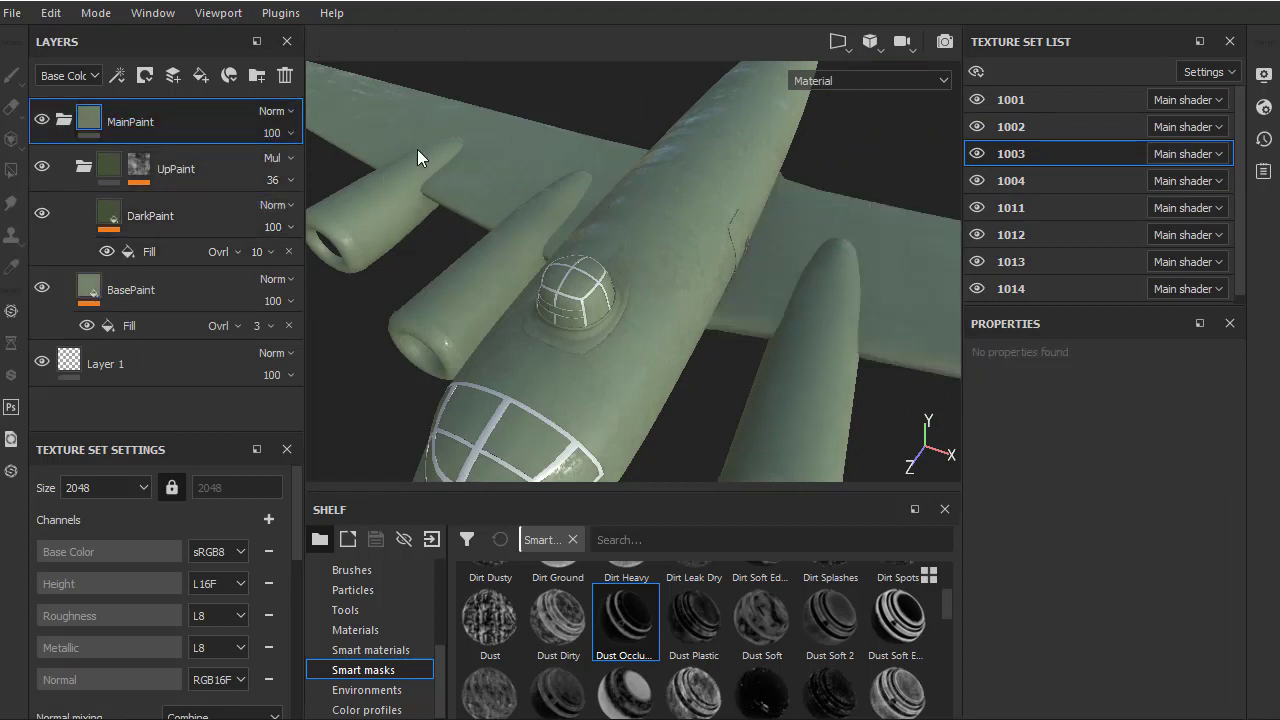
{"action": "left_click", "coordinate": [1010, 126]}
{"action": "left_click", "coordinate": [64, 119]}
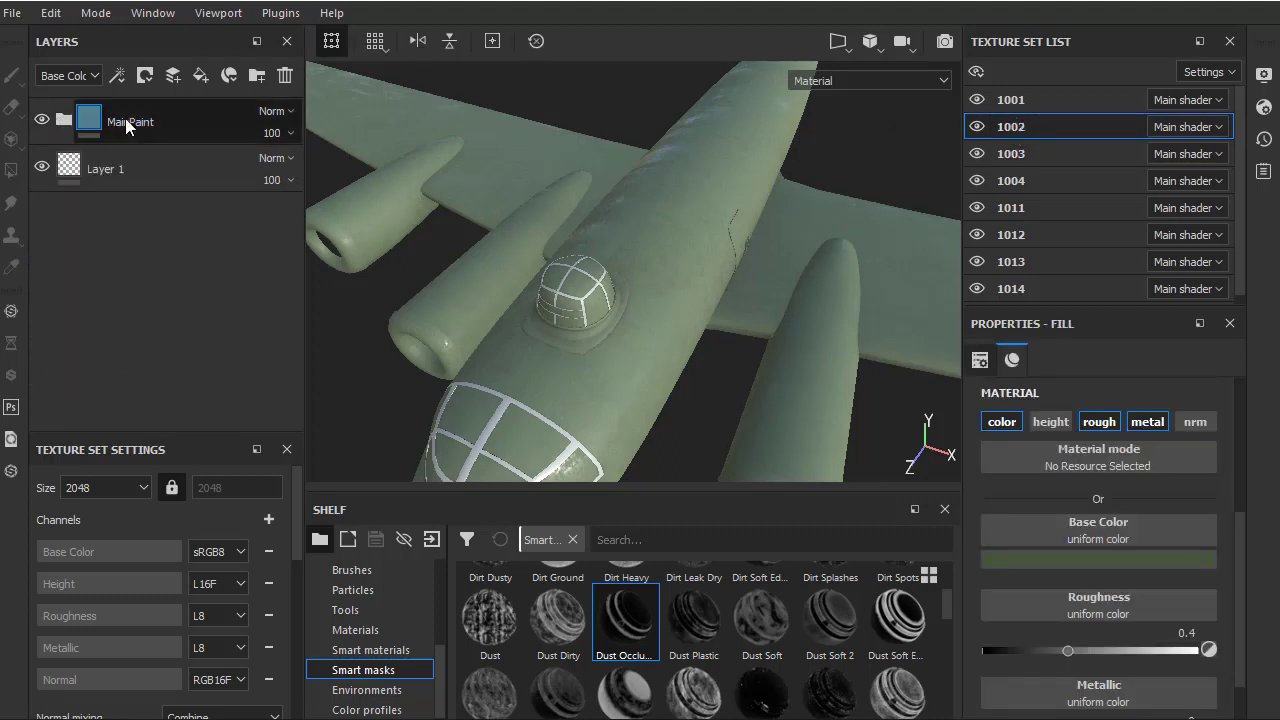
{"action": "left_click", "coordinate": [240, 127]}
{"action": "key", "text": "ctrl+v"}
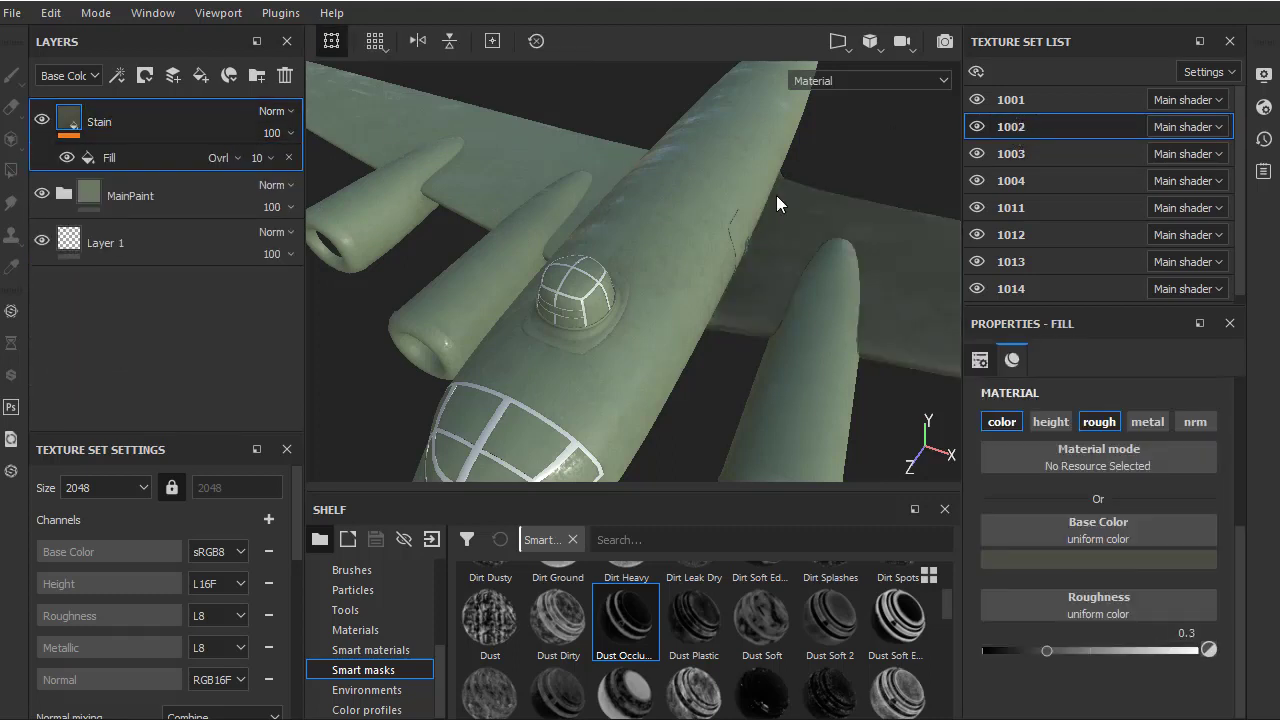
In texture set 1003, collapse MainPaint and paste the Stain layer above it
{"action": "left_click", "coordinate": [993, 162]}
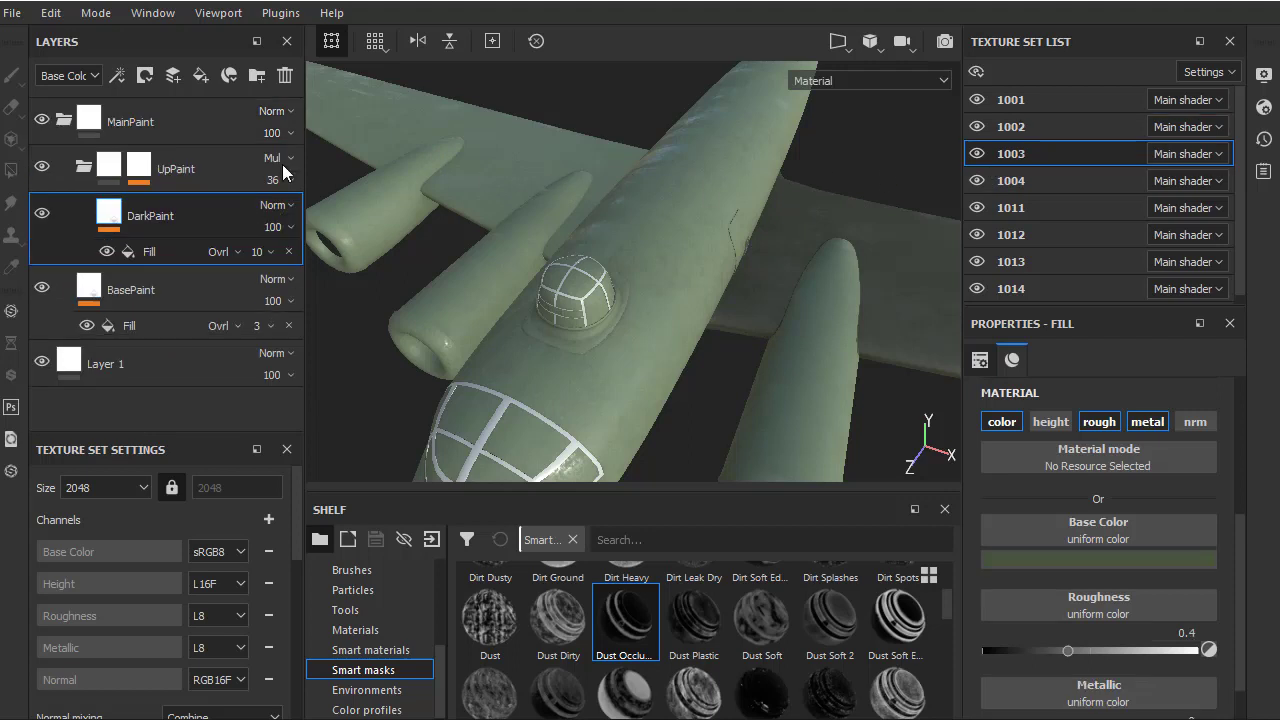
{"action": "left_click", "coordinate": [64, 119]}
{"action": "left_click", "coordinate": [140, 120]}
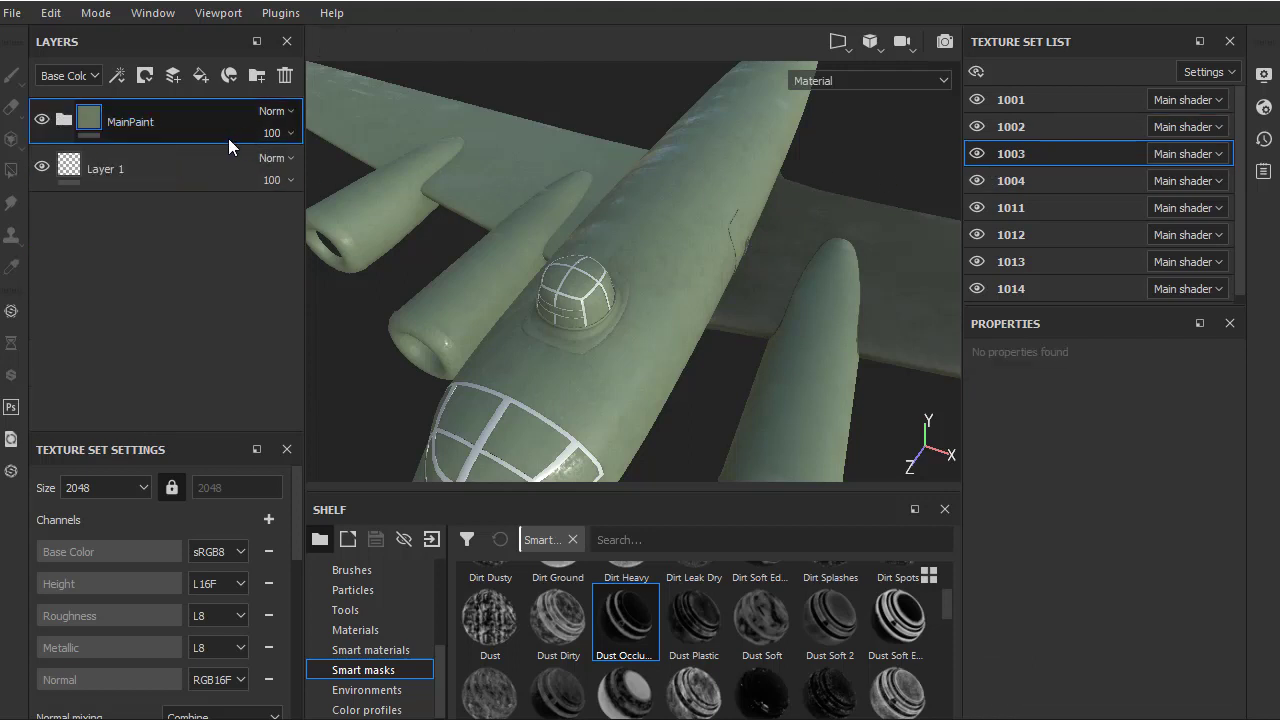
{"action": "key", "text": "ctrl+v"}
{"action": "mouse_move", "coordinate": [671, 229]}
{"action": "left_mouse_down", "text": "alt"}
{"action": "mouse_move", "coordinate": [793, 249]}
{"action": "mouse_move", "coordinate": [655, 295]}
{"action": "mouse_move", "coordinate": [691, 270]}
{"action": "left_mouse_up", "text": "alt"}
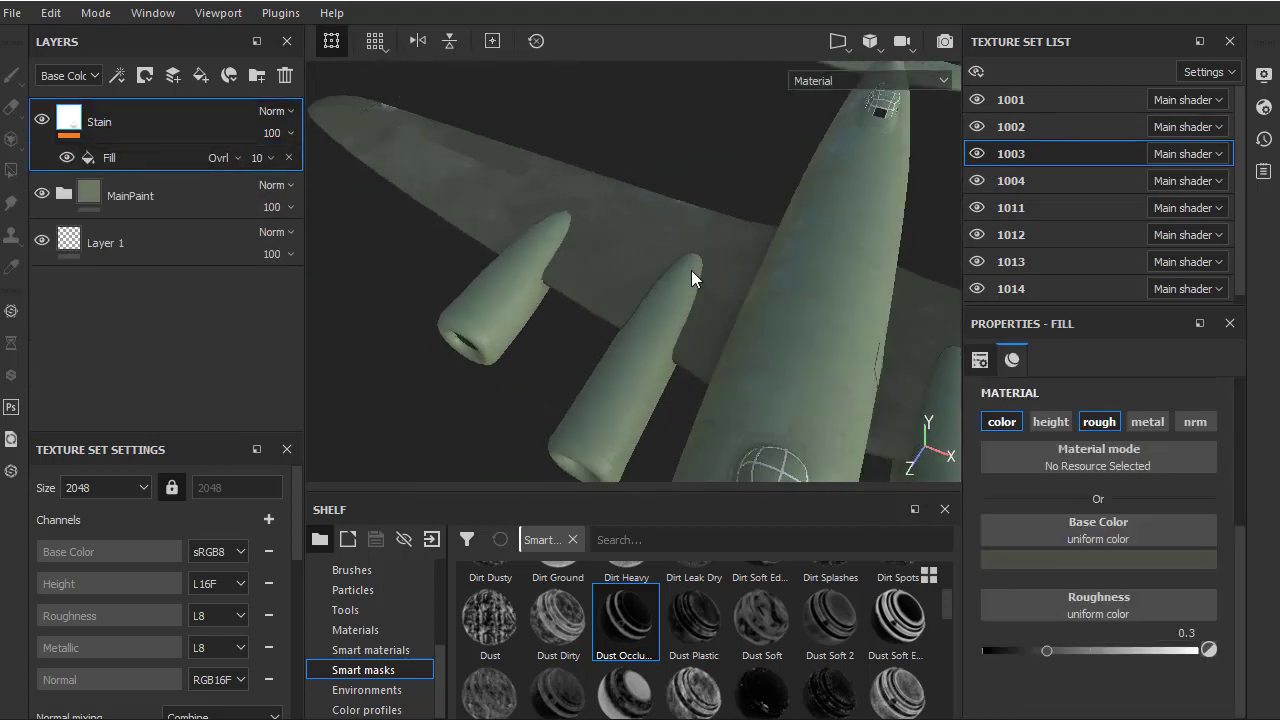
Paste the Stain fill layer above MainPaint in texture set 1004
{"action": "left_click", "coordinate": [994, 183]}
{"action": "left_click_drag", "start_coordinate": [768, 299], "coordinate": [525, 325], "text": "alt"}
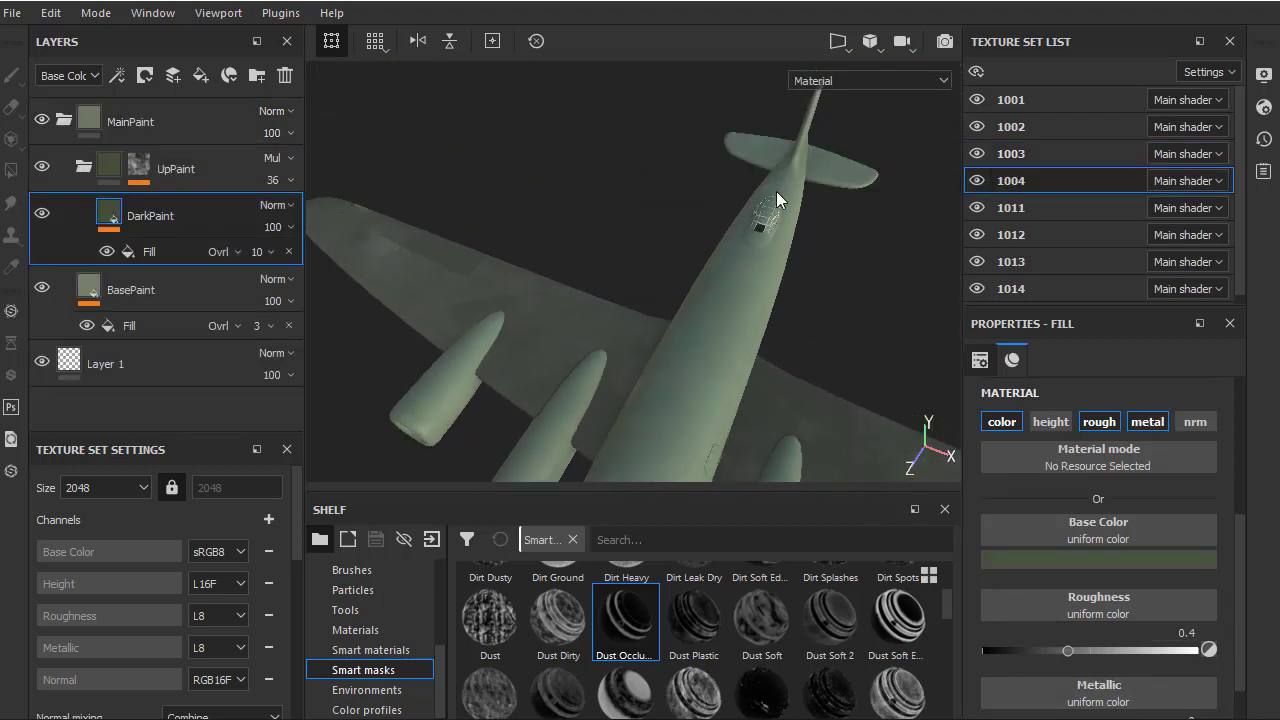
{"action": "double_click", "coordinate": [136, 134]}
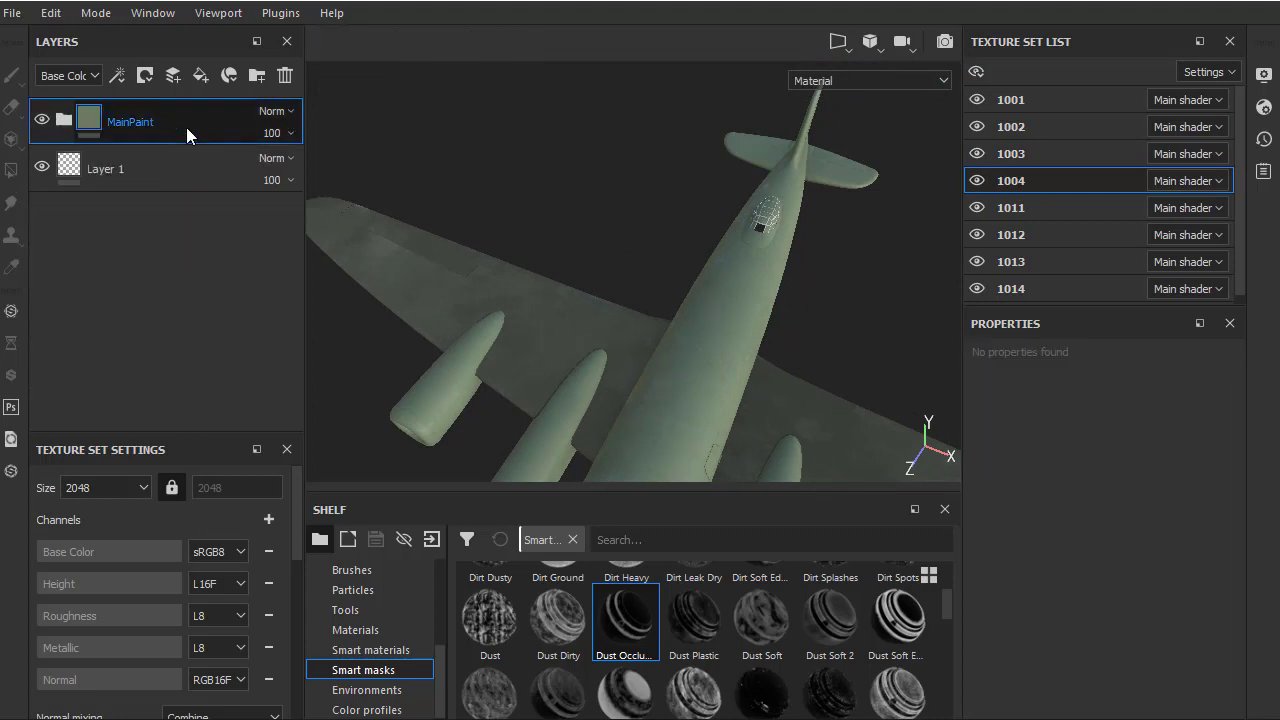
{"action": "key", "text": "ctrl+v"}
{"action": "mouse_move", "coordinate": [590, 193]}
{"action": "left_mouse_down", "text": "alt"}
{"action": "mouse_move", "coordinate": [716, 218]}
{"action": "mouse_move", "coordinate": [634, 249]}
{"action": "mouse_move", "coordinate": [674, 291]}
{"action": "mouse_move", "coordinate": [751, 234]}
{"action": "mouse_move", "coordinate": [720, 343]}
{"action": "mouse_move", "coordinate": [651, 269]}
{"action": "mouse_move", "coordinate": [814, 235]}
{"action": "left_mouse_up", "text": "alt"}
Paste the Stain fill layer above MainPaint in texture set 1011
{"action": "left_click", "coordinate": [1005, 206]}
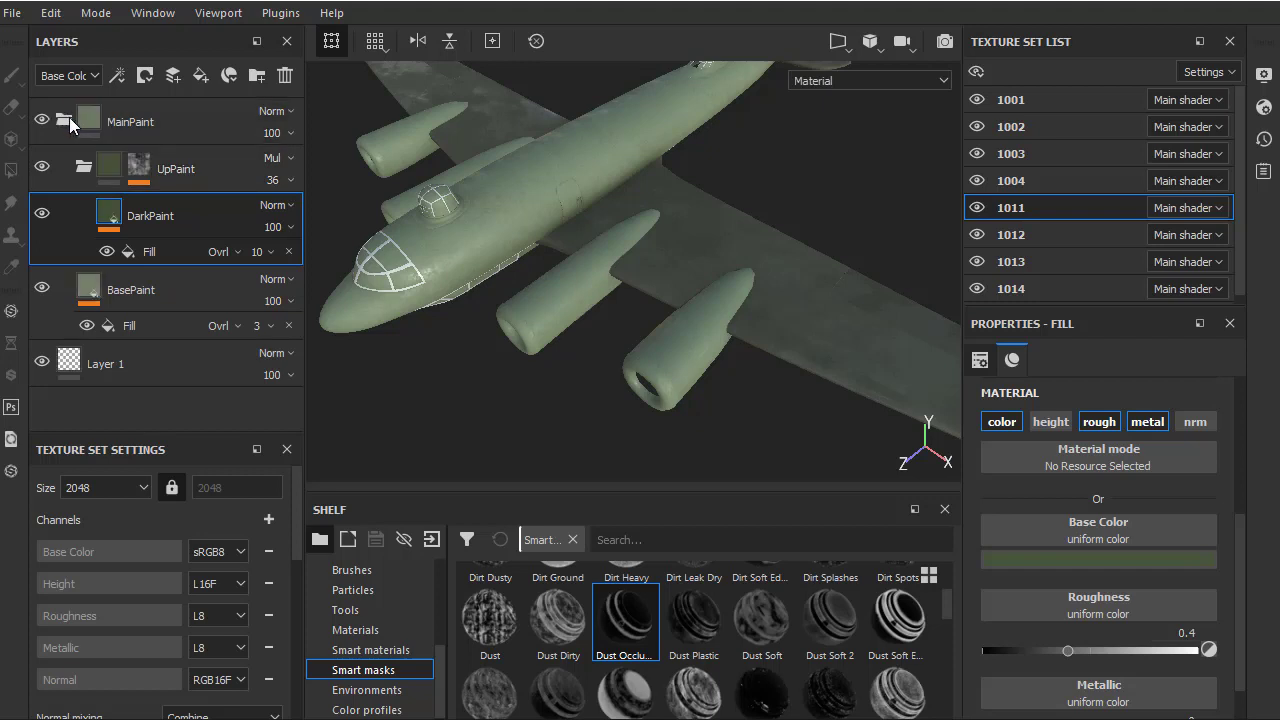
{"action": "left_click", "coordinate": [66, 118]}
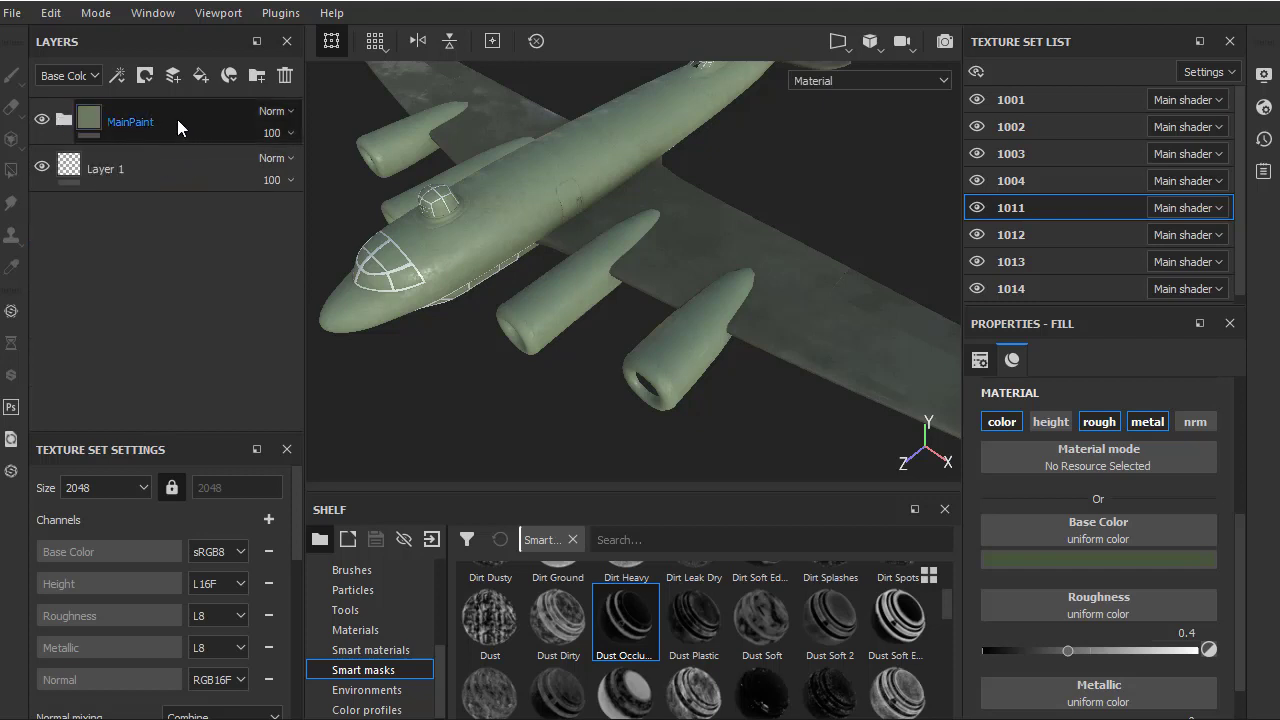
{"action": "double_click", "coordinate": [1008, 209]}
{"action": "key", "text": "Return"}
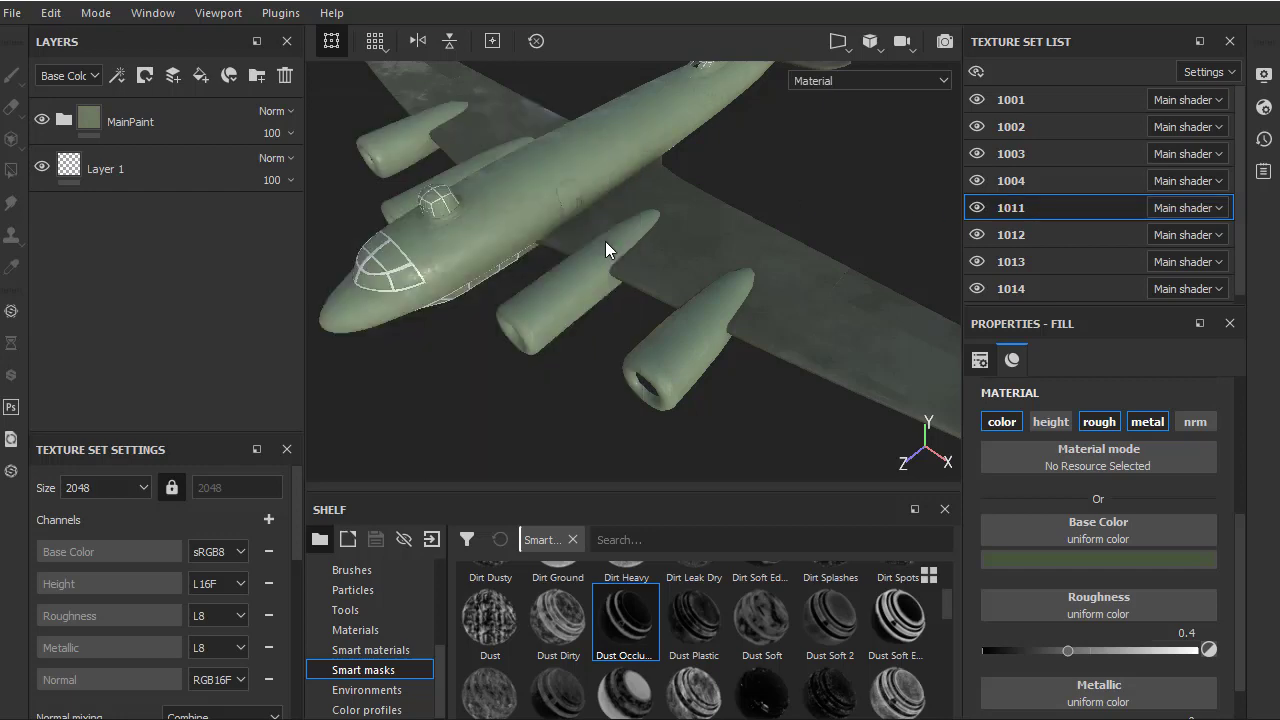
{"action": "left_click_drag", "start_coordinate": [642, 256], "coordinate": [758, 243], "text": "alt"}
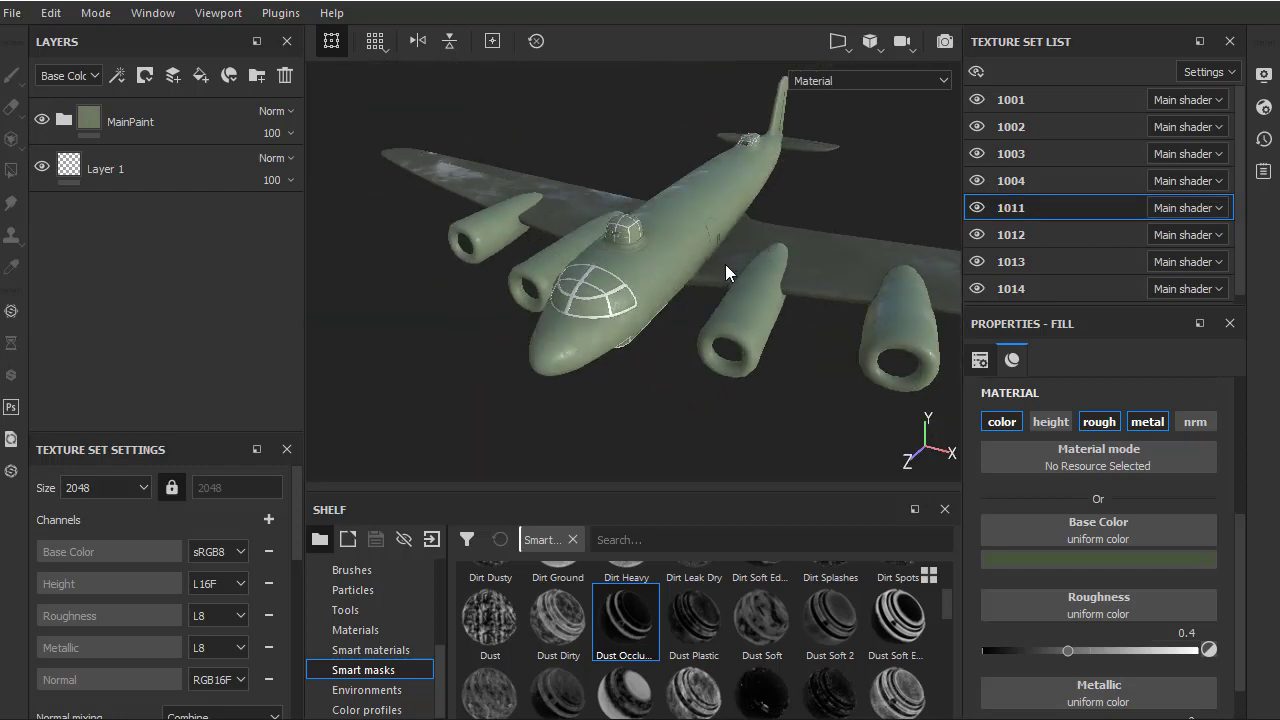
{"action": "left_click", "coordinate": [150, 122]}
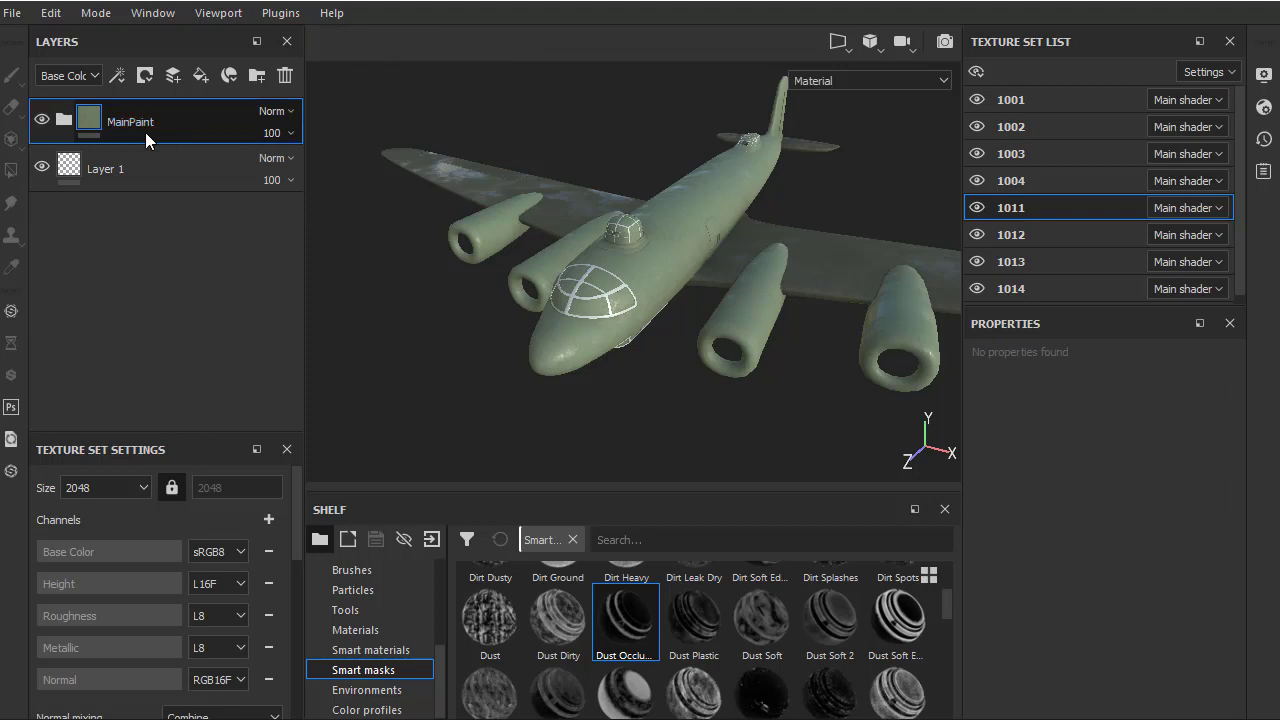
{"action": "key", "text": "ctrl+v"}
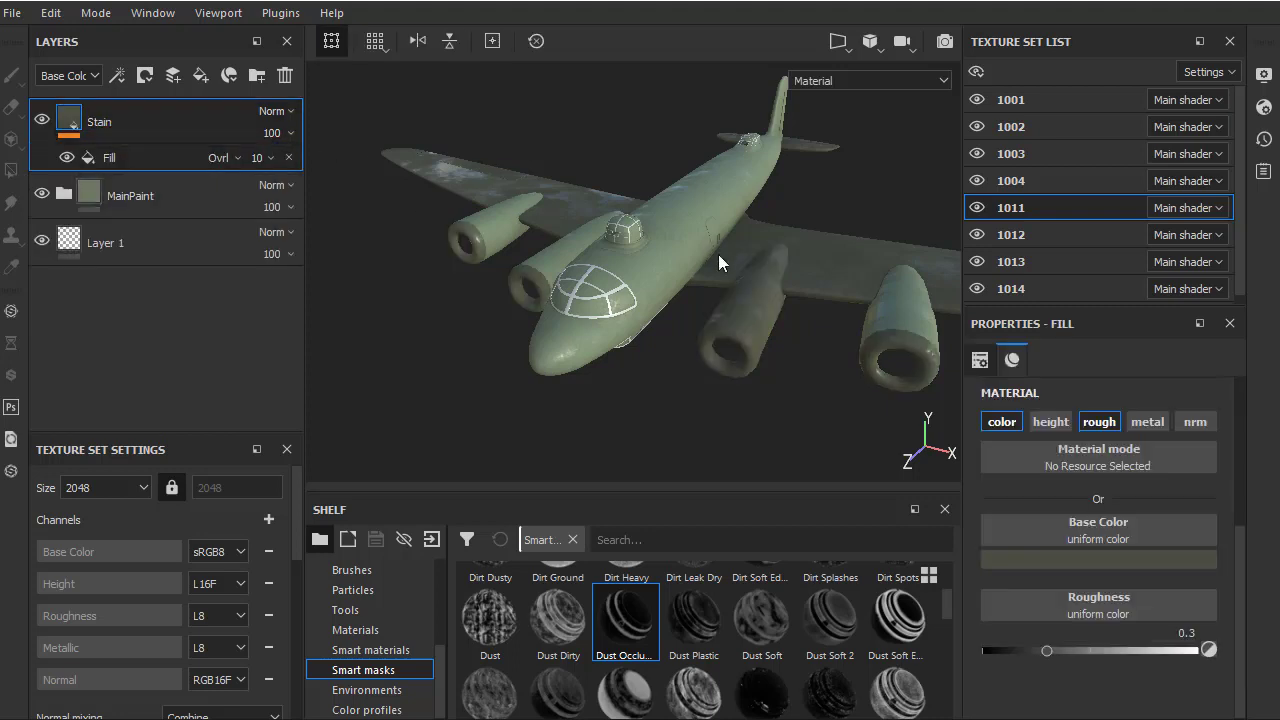
{"action": "left_click_drag", "start_coordinate": [718, 254], "coordinate": [658, 289], "text": "alt"}
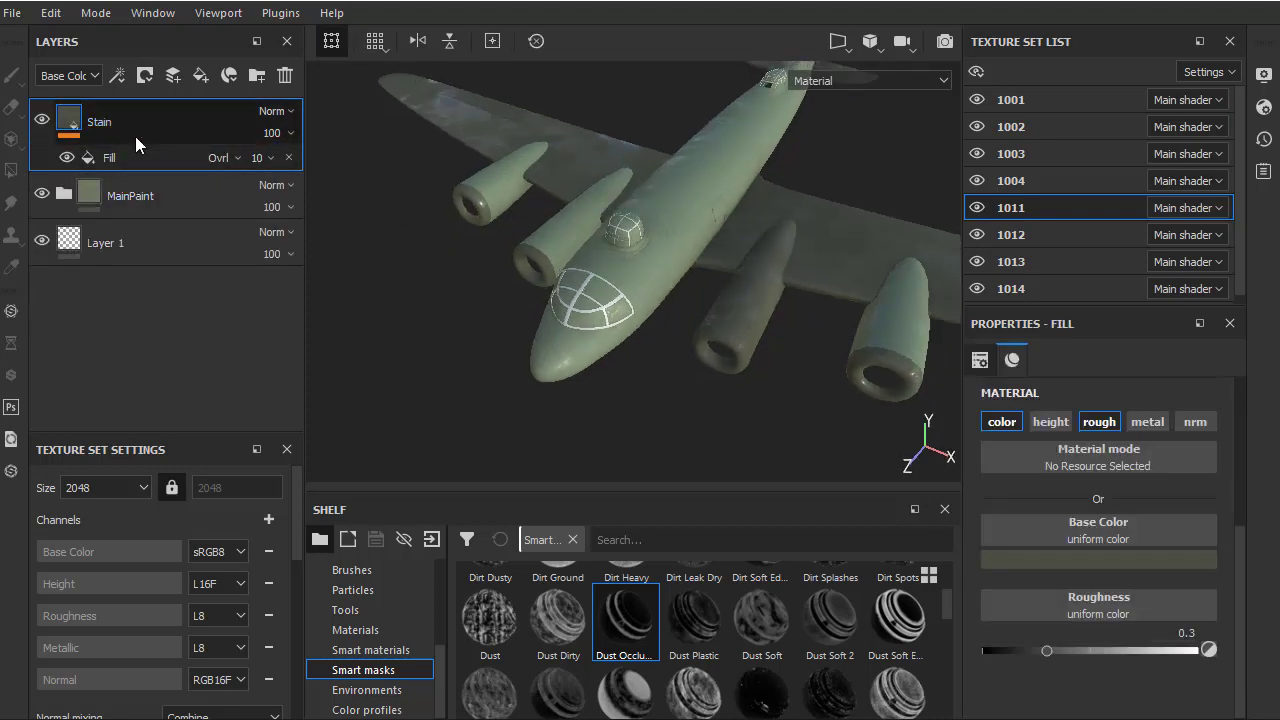
Paste the Stain fill layer above MainPaint in texture sets 1012 and 1013
{"action": "left_click", "coordinate": [1012, 234]}
{"action": "left_click", "coordinate": [60, 122]}
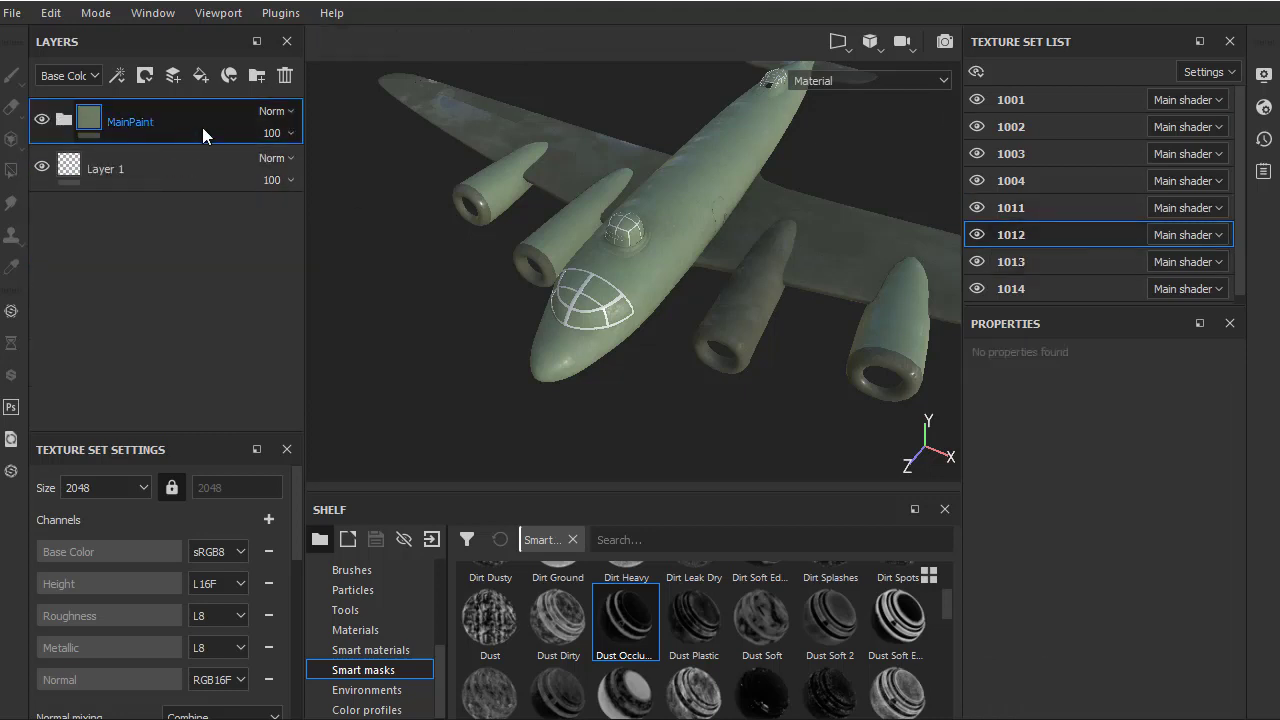
{"action": "key", "text": "ctrl+v"}
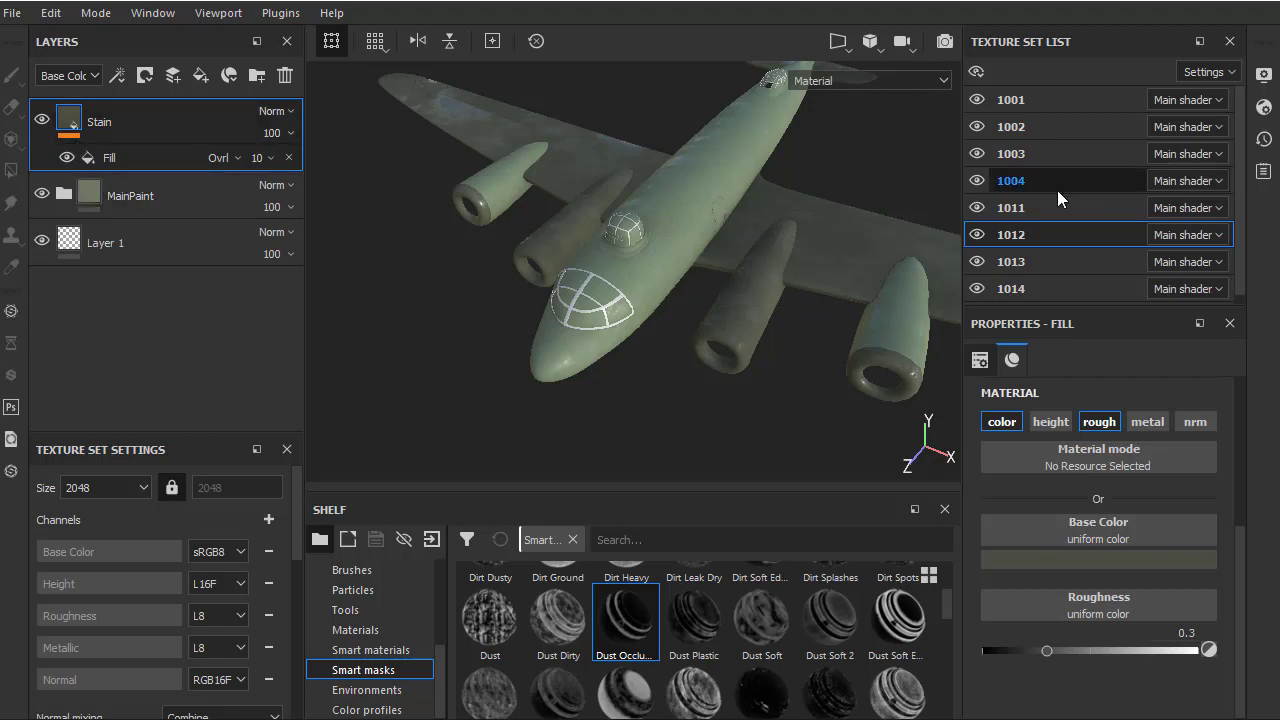
{"action": "left_click", "coordinate": [1011, 262]}
{"action": "left_click", "coordinate": [105, 140]}
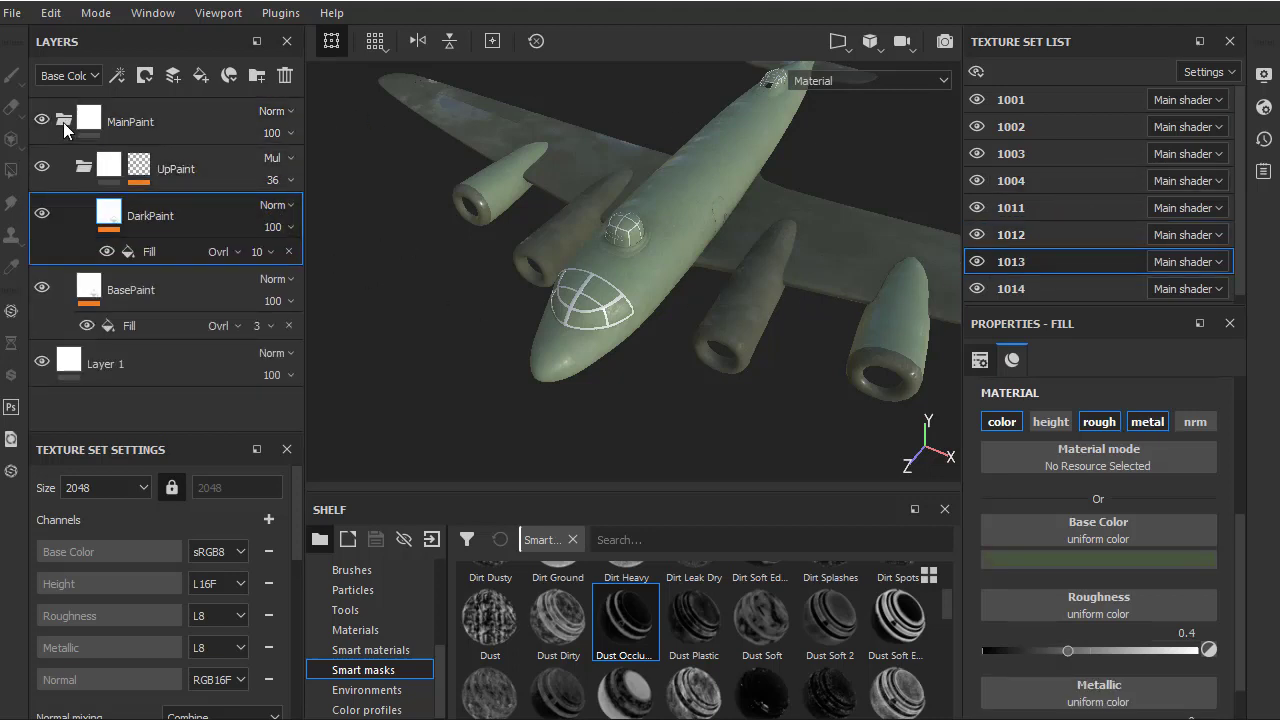
{"action": "left_click", "coordinate": [63, 122]}
{"action": "key", "text": "ctrl+v"}
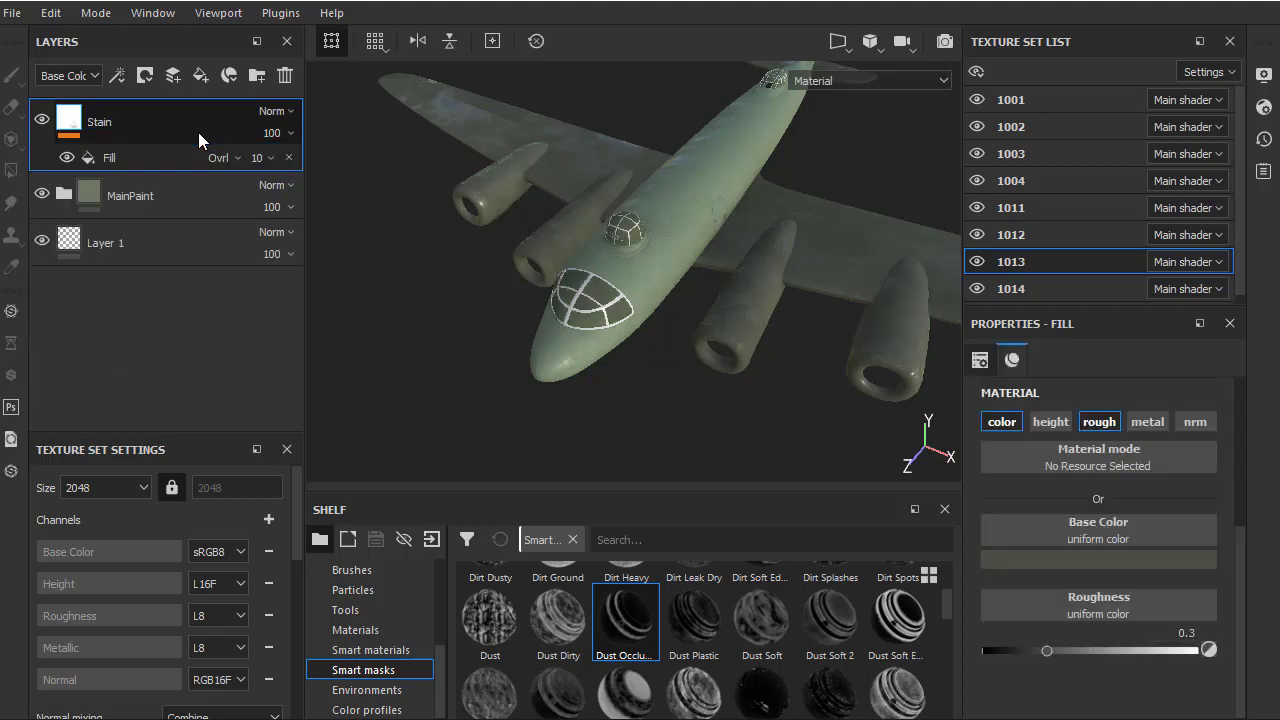
{"action": "left_click_drag", "start_coordinate": [514, 216], "coordinate": [664, 273], "text": "alt"}
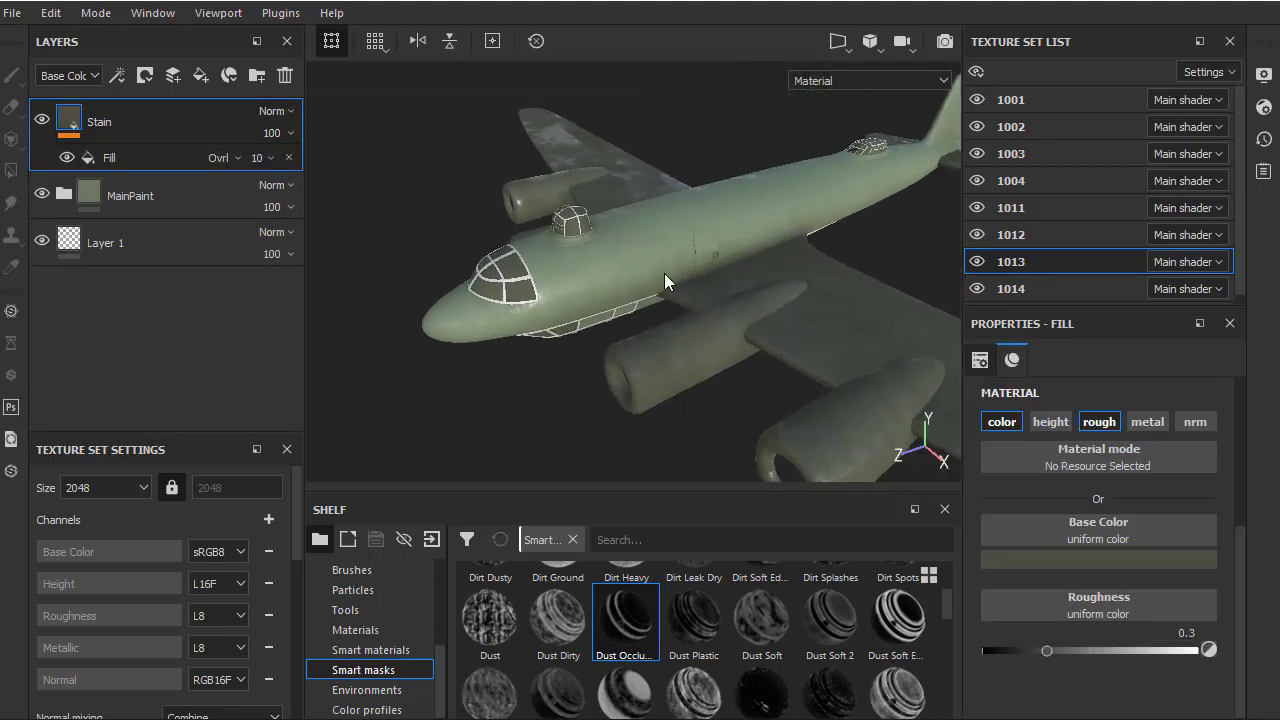
Toggle texture sets 1013 and 1014 visibility to compare, then view texture set 1002's cockpit
{"action": "left_click", "coordinate": [1008, 261]}
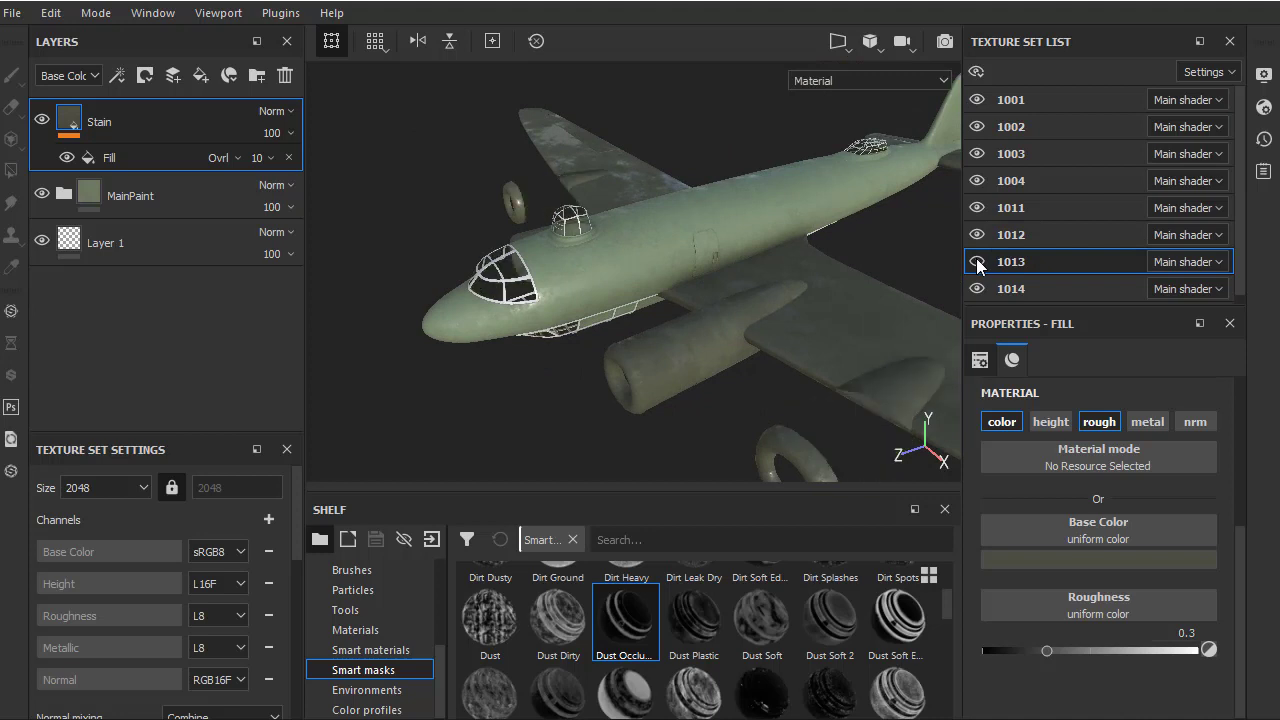
{"action": "mouse_move", "coordinate": [543, 257]}
{"action": "left_mouse_down", "text": "alt"}
{"action": "mouse_move", "coordinate": [754, 277]}
{"action": "mouse_move", "coordinate": [589, 220]}
{"action": "left_mouse_up", "text": "alt"}
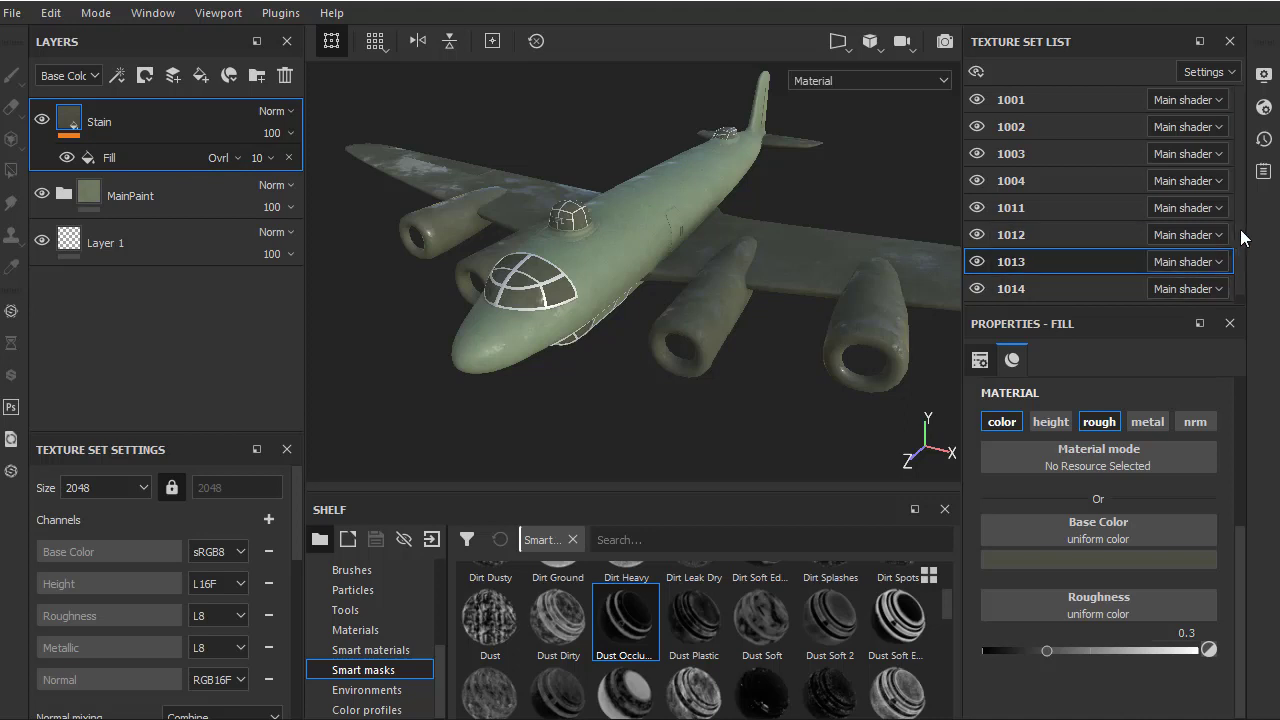
{"action": "left_click", "coordinate": [977, 288]}
{"action": "left_click", "coordinate": [977, 288]}
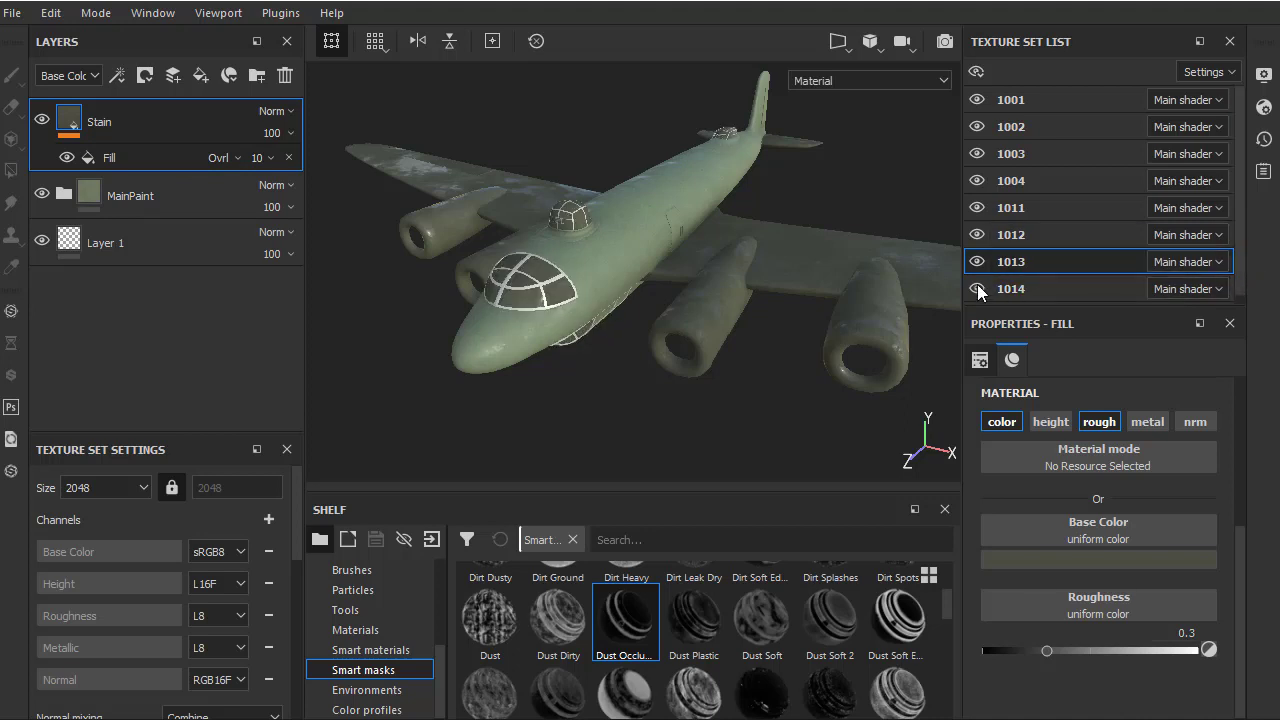
{"action": "left_click", "coordinate": [977, 288]}
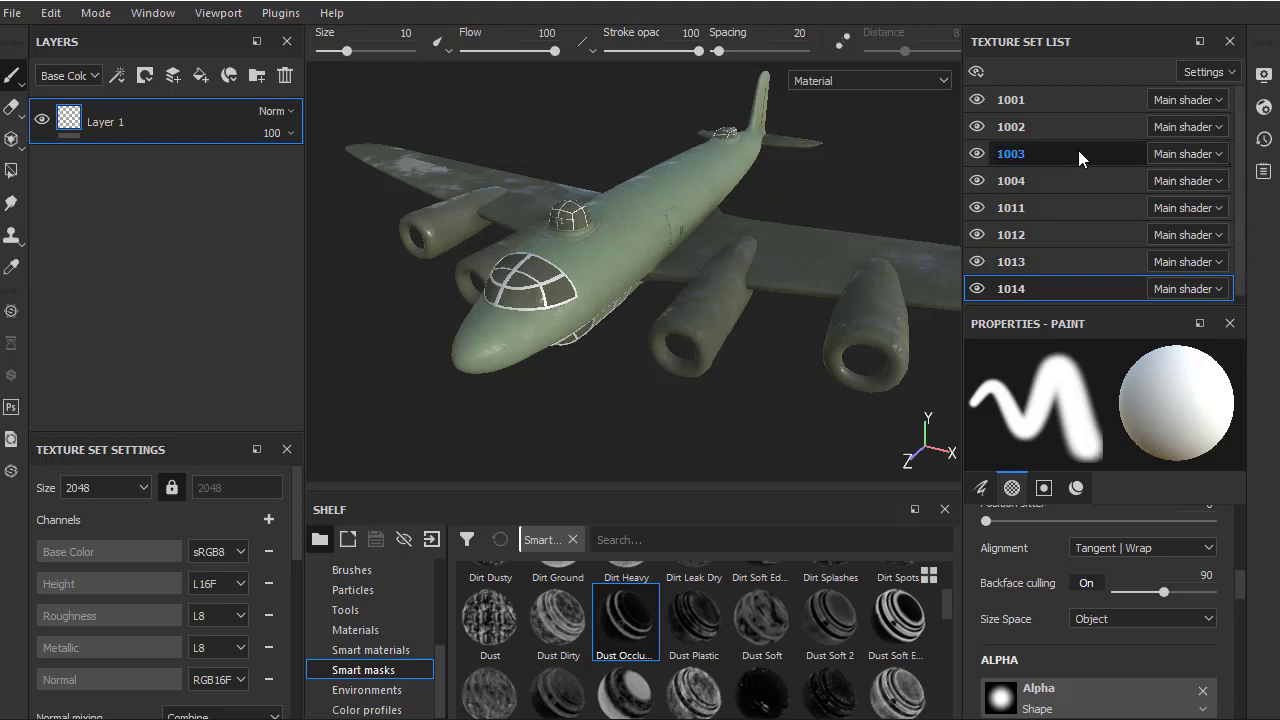
{"action": "left_click", "coordinate": [1016, 126]}
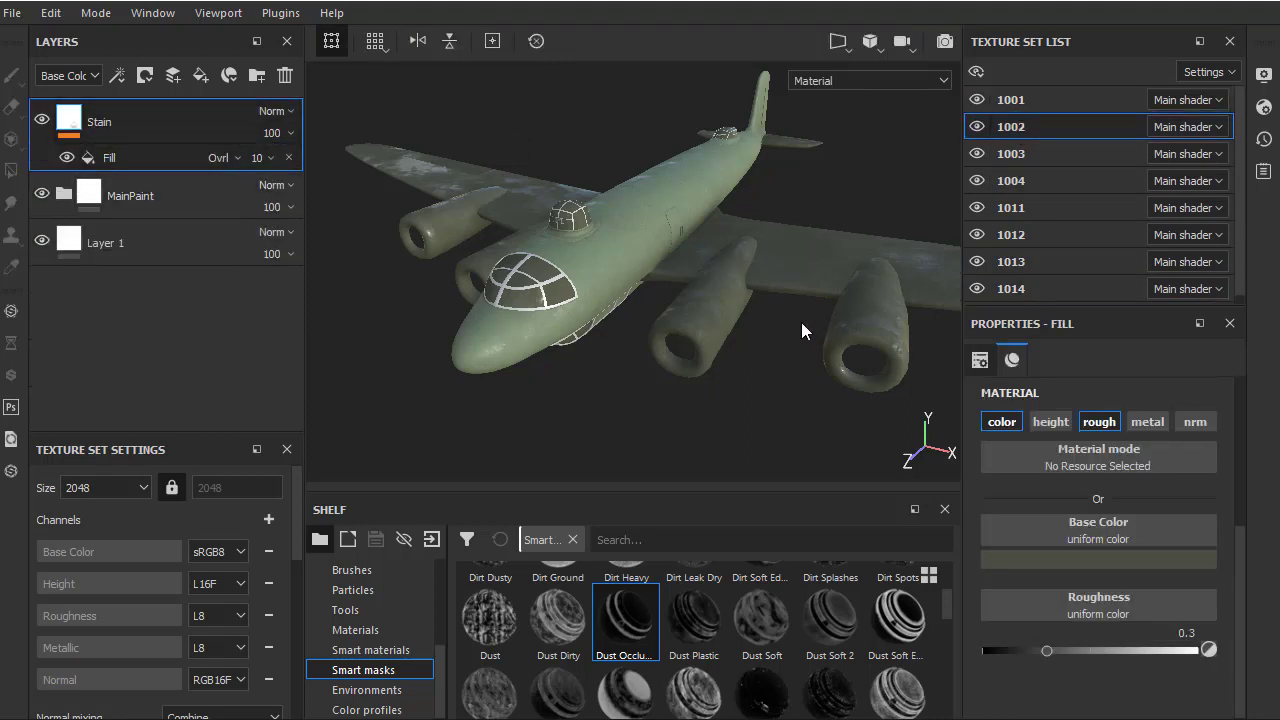
{"action": "mouse_move", "coordinate": [801, 322]}
{"action": "left_mouse_down", "text": "alt"}
{"action": "mouse_move", "coordinate": [828, 344]}
{"action": "mouse_move", "coordinate": [680, 316]}
{"action": "mouse_move", "coordinate": [733, 311]}
{"action": "mouse_move", "coordinate": [484, 232]}
{"action": "left_mouse_up", "text": "alt"}
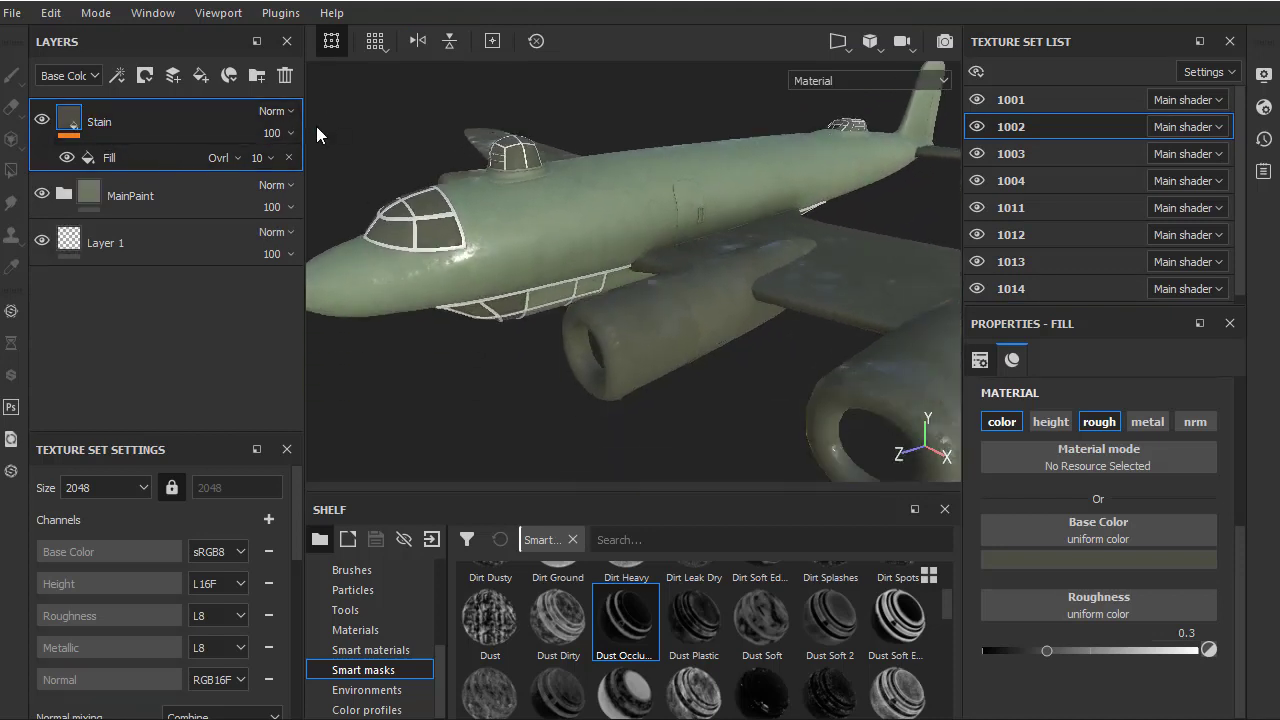
Create a new folder named StainGRP at the top and give it a black mask
{"action": "left_click", "coordinate": [258, 78]}
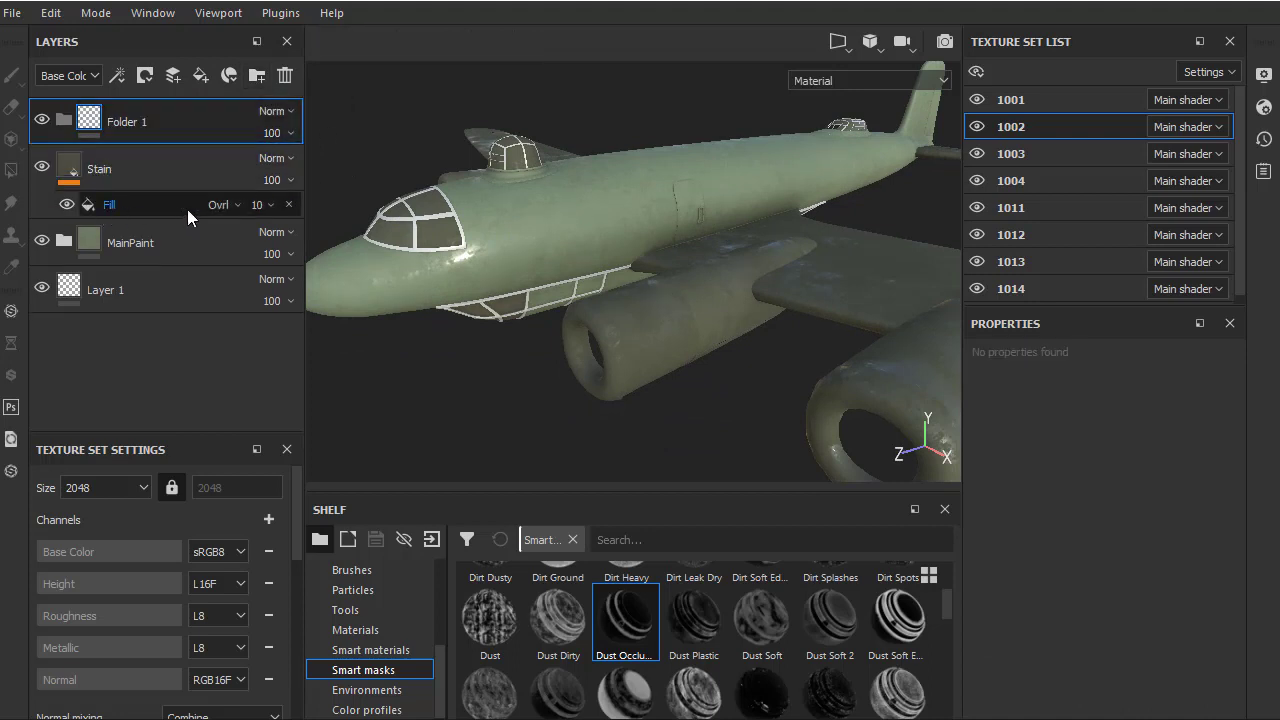
{"action": "double_click", "coordinate": [133, 122]}
{"action": "type", "text": "s"}
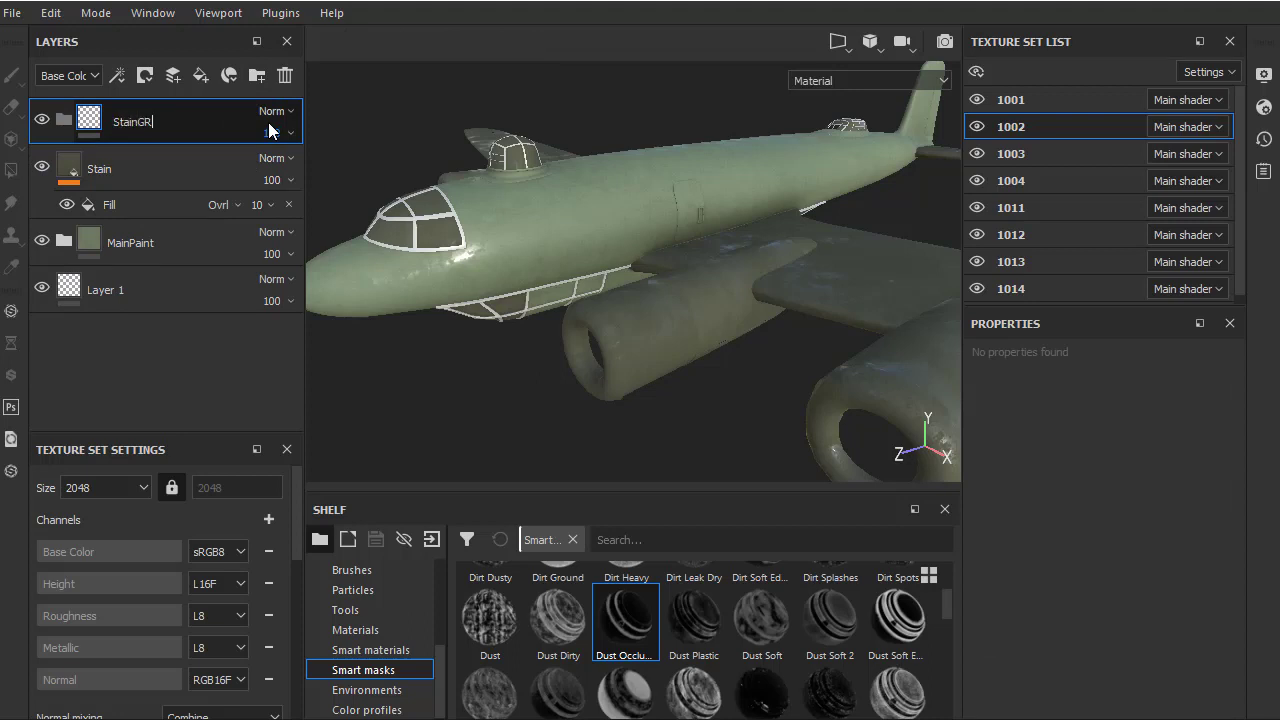
{"action": "key", "text": "Return"}
{"action": "right_click", "coordinate": [150, 121]}
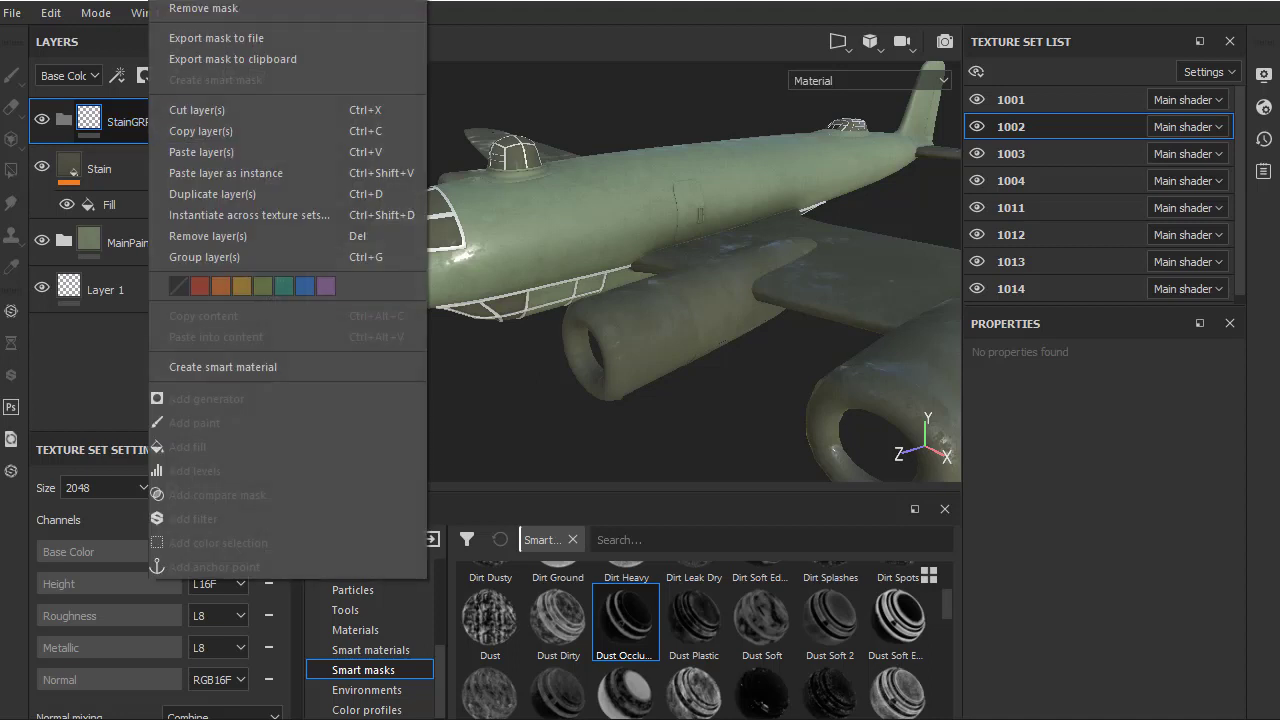
{"action": "left_click", "coordinate": [200, 2]}
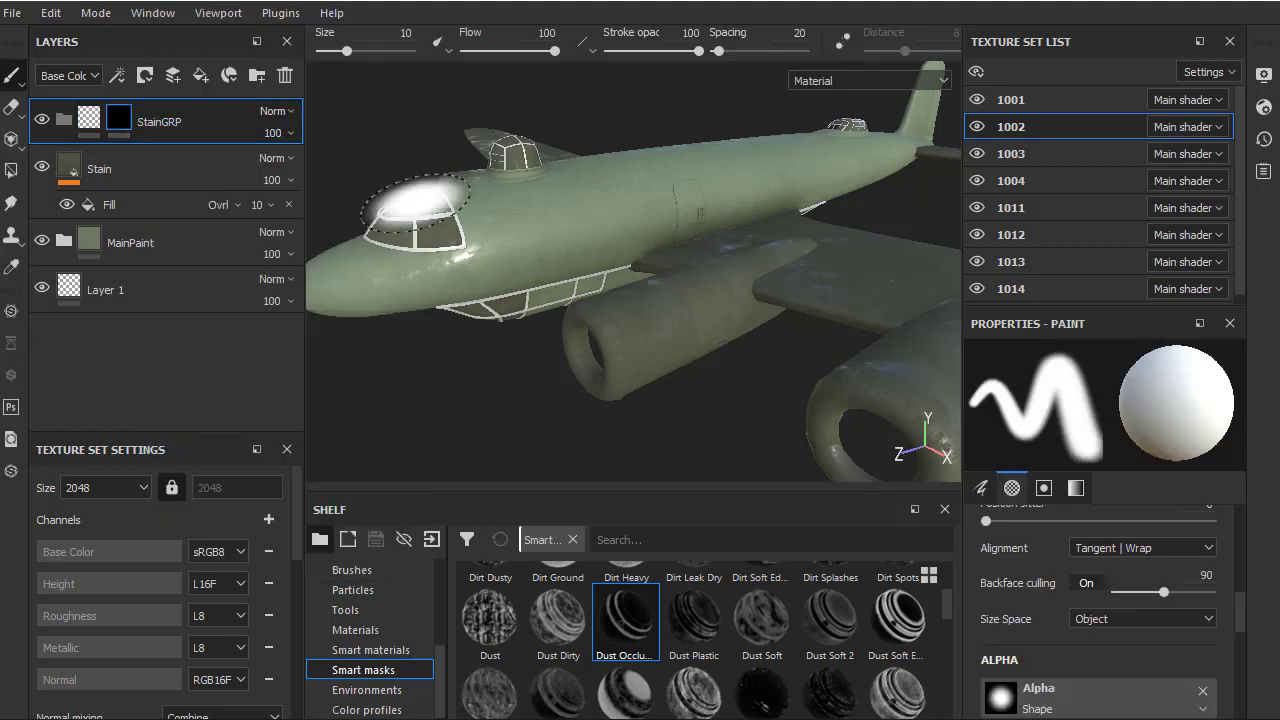
Apply the Dust Occlusion smart mask to the StainGRP folder
{"action": "left_click_drag", "start_coordinate": [626, 620], "coordinate": [137, 127]}
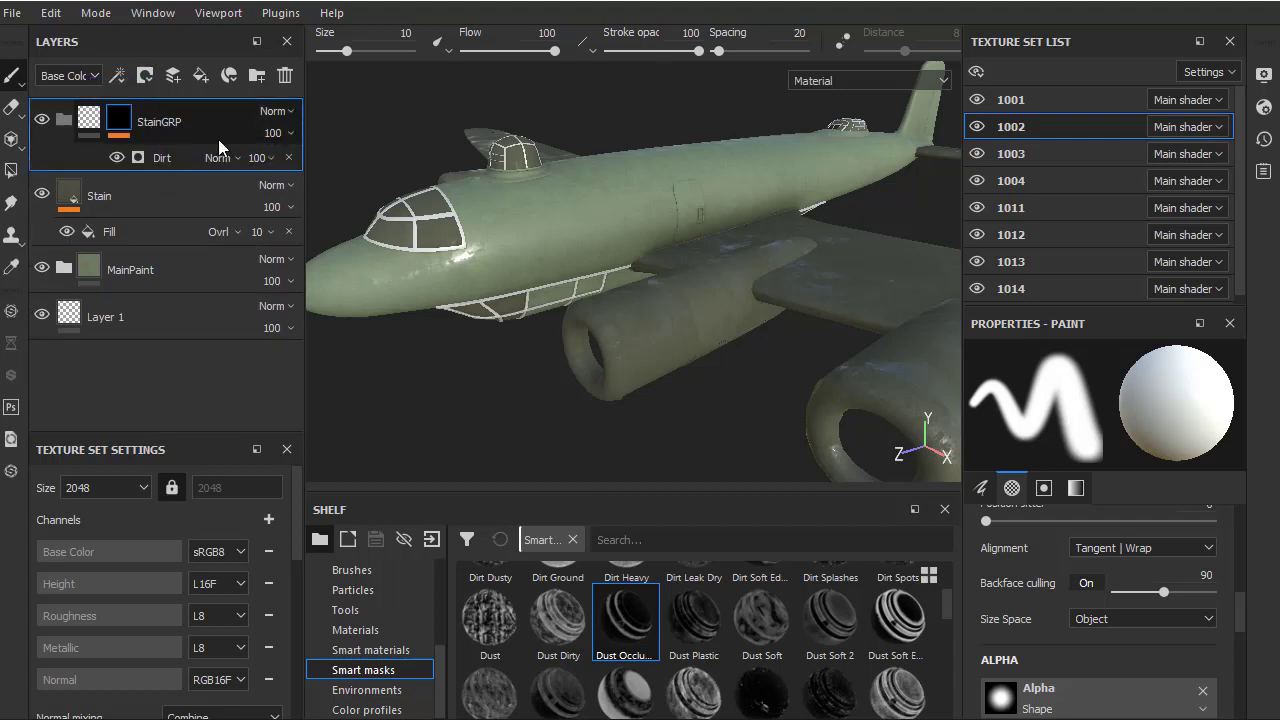
{"action": "left_click_drag", "start_coordinate": [751, 329], "coordinate": [745, 361], "text": "alt"}
{"action": "middle_click_drag", "start_coordinate": [745, 361], "coordinate": [745, 392], "text": "alt"}
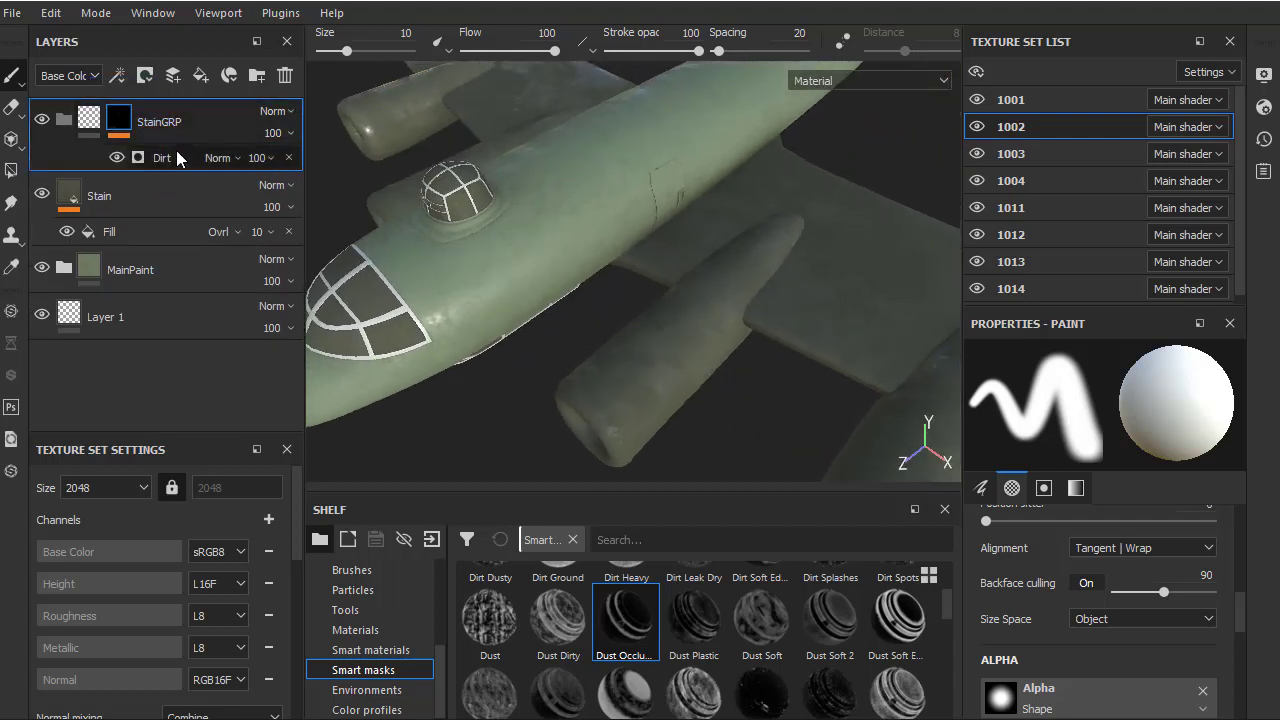
{"action": "left_click", "coordinate": [117, 124]}
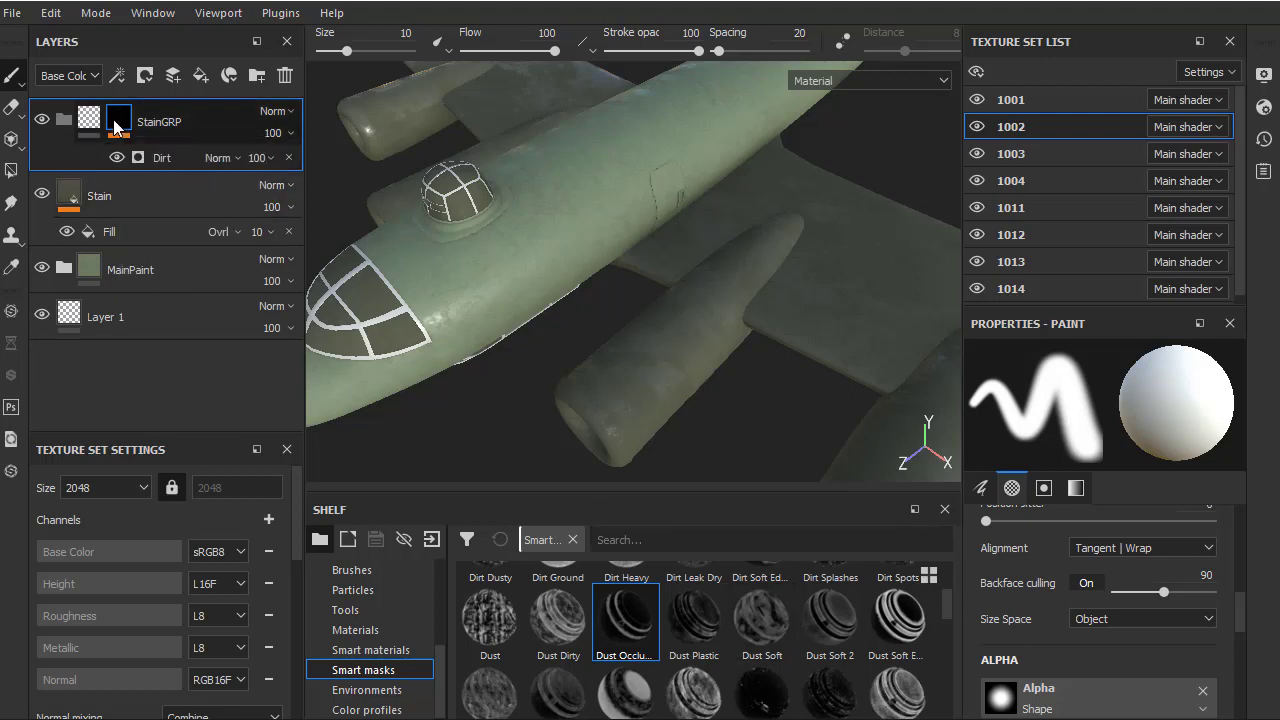
{"action": "mouse_move", "coordinate": [614, 294]}
{"action": "left_mouse_down", "text": "alt"}
{"action": "mouse_move", "coordinate": [636, 297]}
{"action": "mouse_move", "coordinate": [646, 280]}
{"action": "mouse_move", "coordinate": [709, 366]}
{"action": "mouse_move", "coordinate": [648, 281]}
{"action": "left_mouse_up", "text": "alt"}
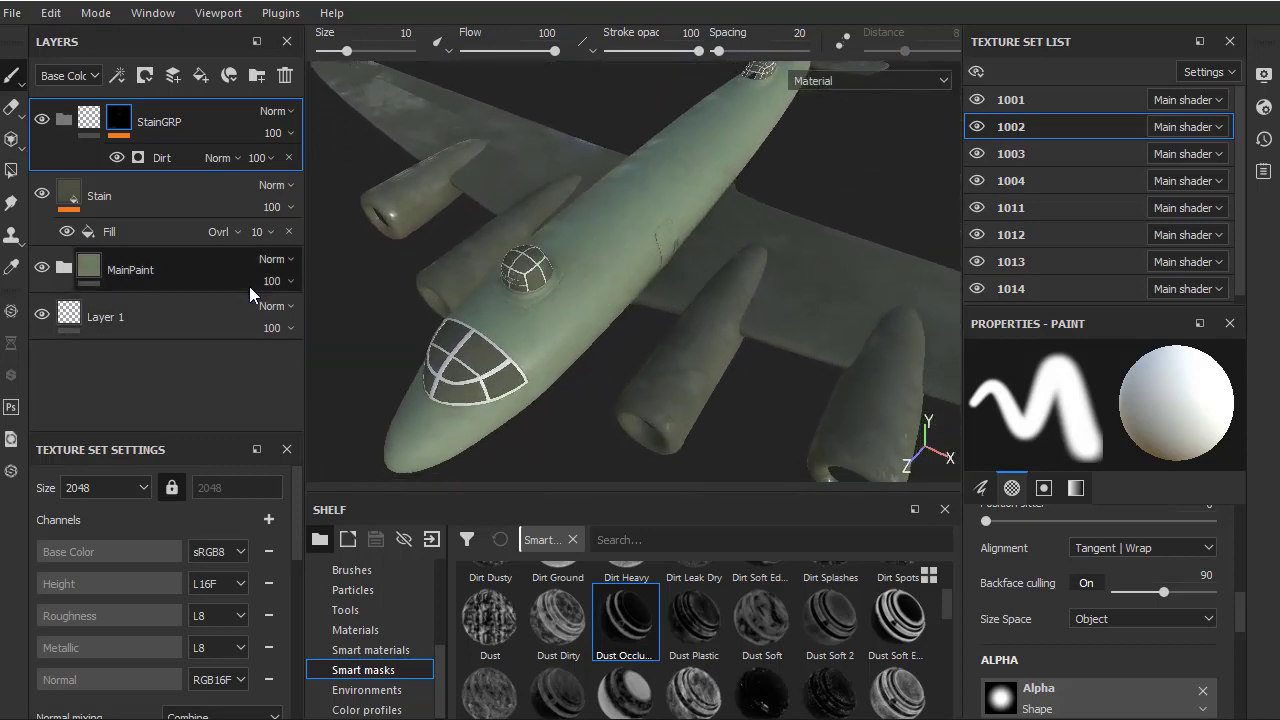
Move the Stain layer into StainGRP and reapply the Dust Occlusion smart mask
{"action": "left_click", "coordinate": [221, 214]}
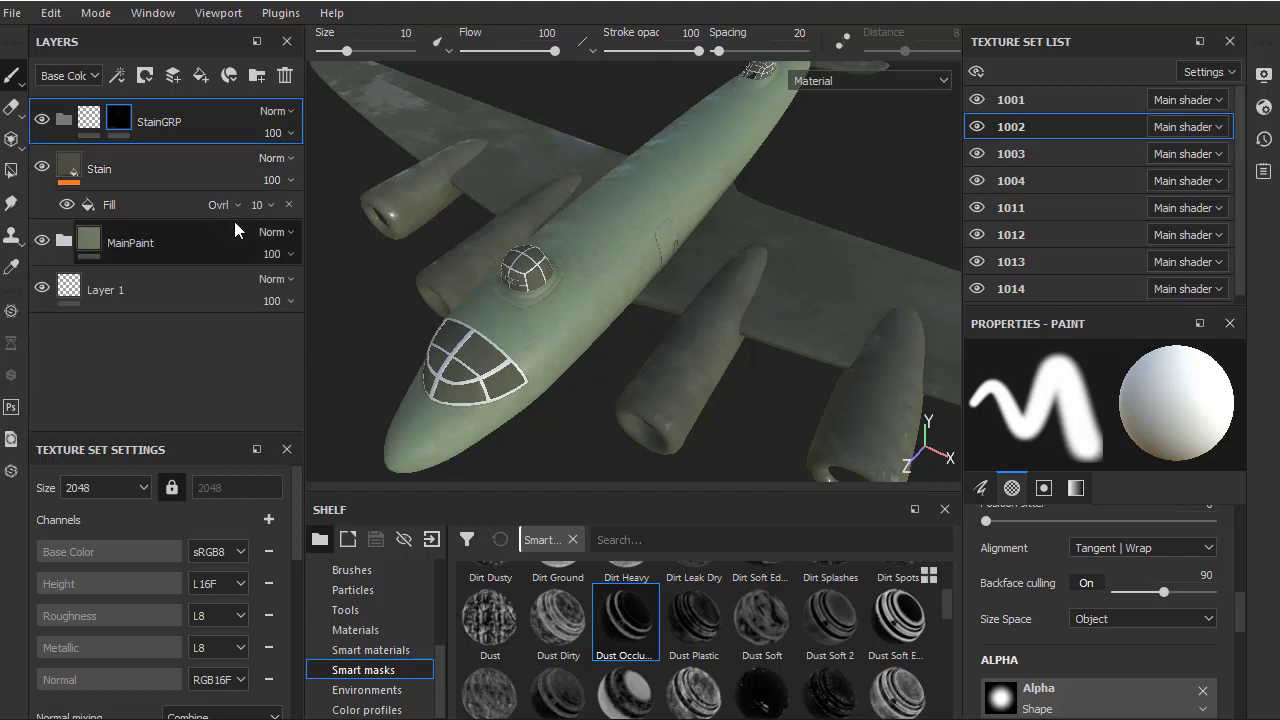
{"action": "left_click", "coordinate": [100, 166]}
{"action": "left_click_drag", "start_coordinate": [167, 133], "coordinate": [160, 128]}
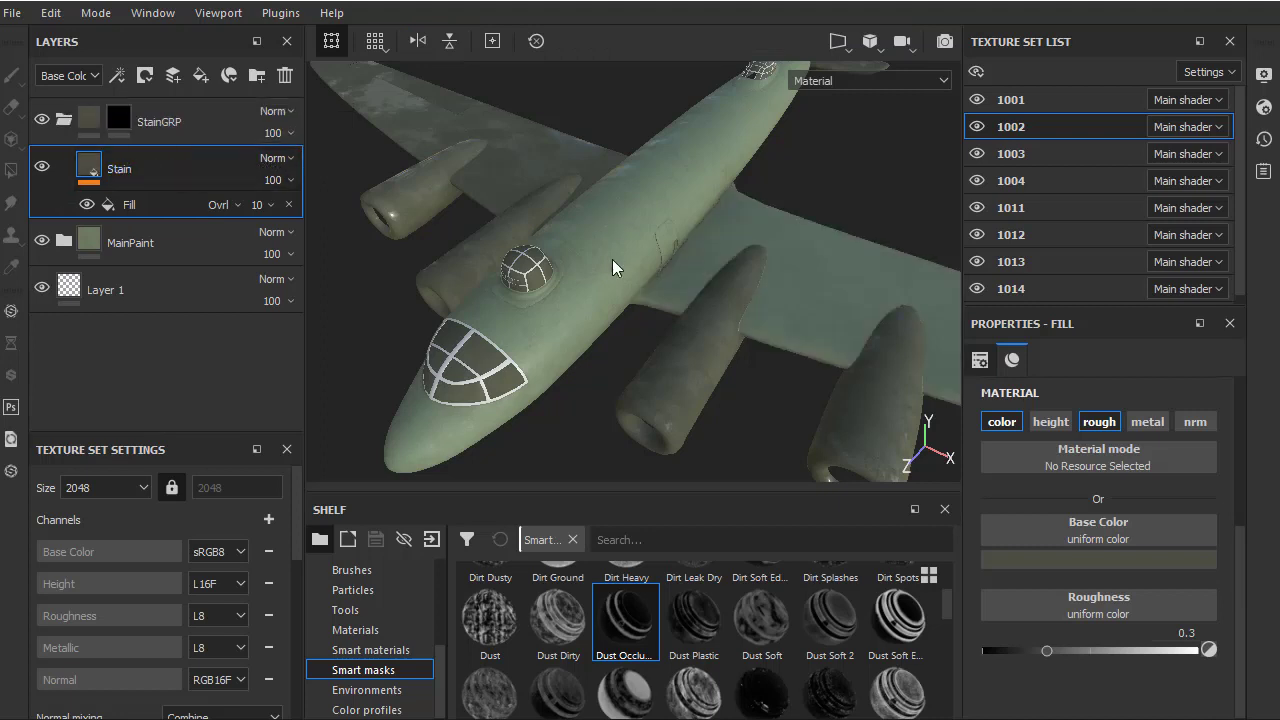
{"action": "left_click_drag", "start_coordinate": [612, 259], "coordinate": [540, 240], "text": "alt"}
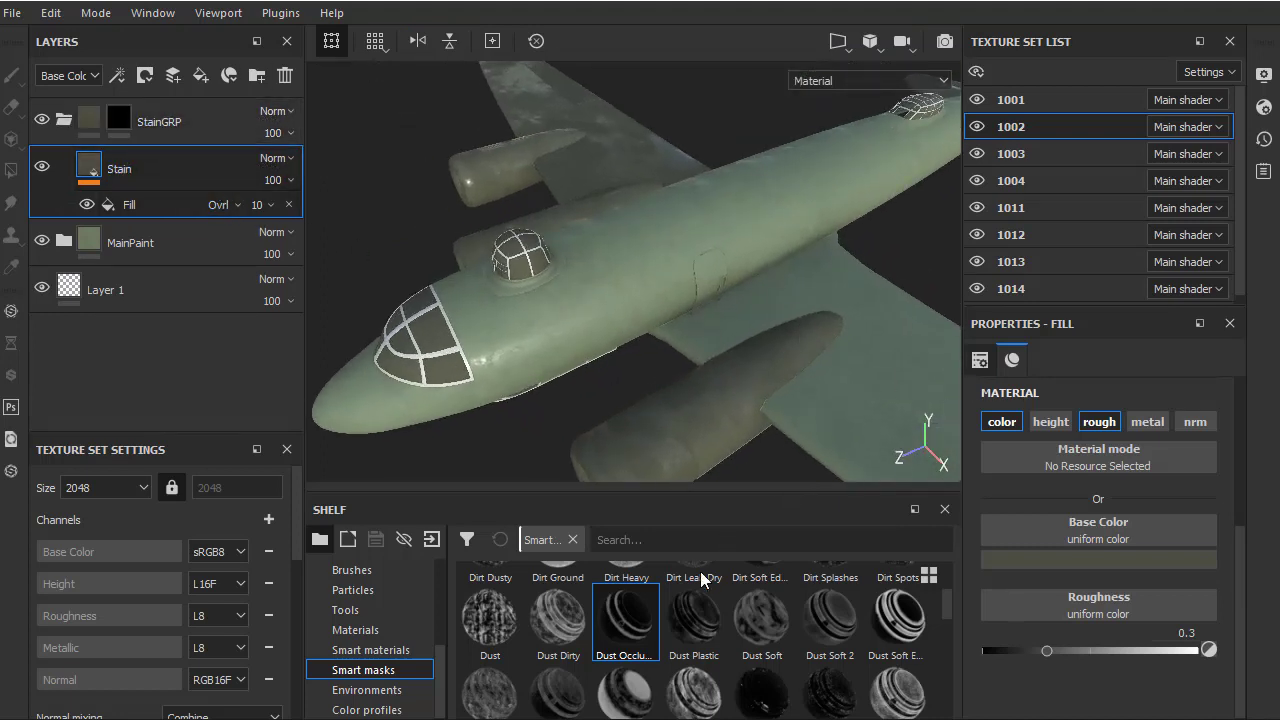
{"action": "left_click_drag", "start_coordinate": [633, 611], "coordinate": [131, 114]}
{"action": "mouse_move", "coordinate": [733, 373]}
{"action": "left_mouse_down", "text": "alt"}
{"action": "mouse_move", "coordinate": [640, 300]}
{"action": "mouse_move", "coordinate": [828, 214]}
{"action": "left_mouse_up", "text": "alt"}
{"action": "left_click", "coordinate": [910, 82]}
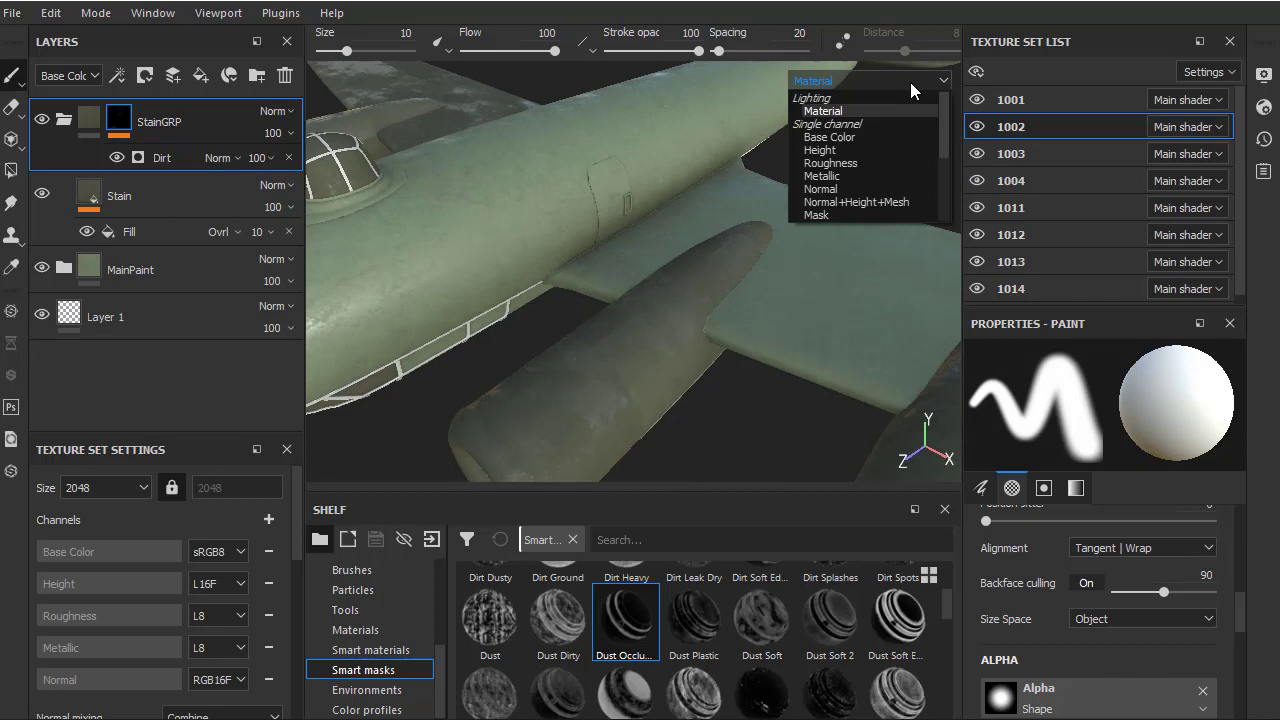
In the Mask view, set the Dirt generator to Dirt Level 0.42 and Dirt Contrast 0.5, then return to Material
{"action": "left_click", "coordinate": [837, 213]}
{"action": "mouse_move", "coordinate": [823, 366]}
{"action": "left_mouse_down", "text": "alt"}
{"action": "mouse_move", "coordinate": [780, 352]}
{"action": "mouse_move", "coordinate": [774, 400]}
{"action": "mouse_move", "coordinate": [726, 351]}
{"action": "left_mouse_up", "text": "alt"}
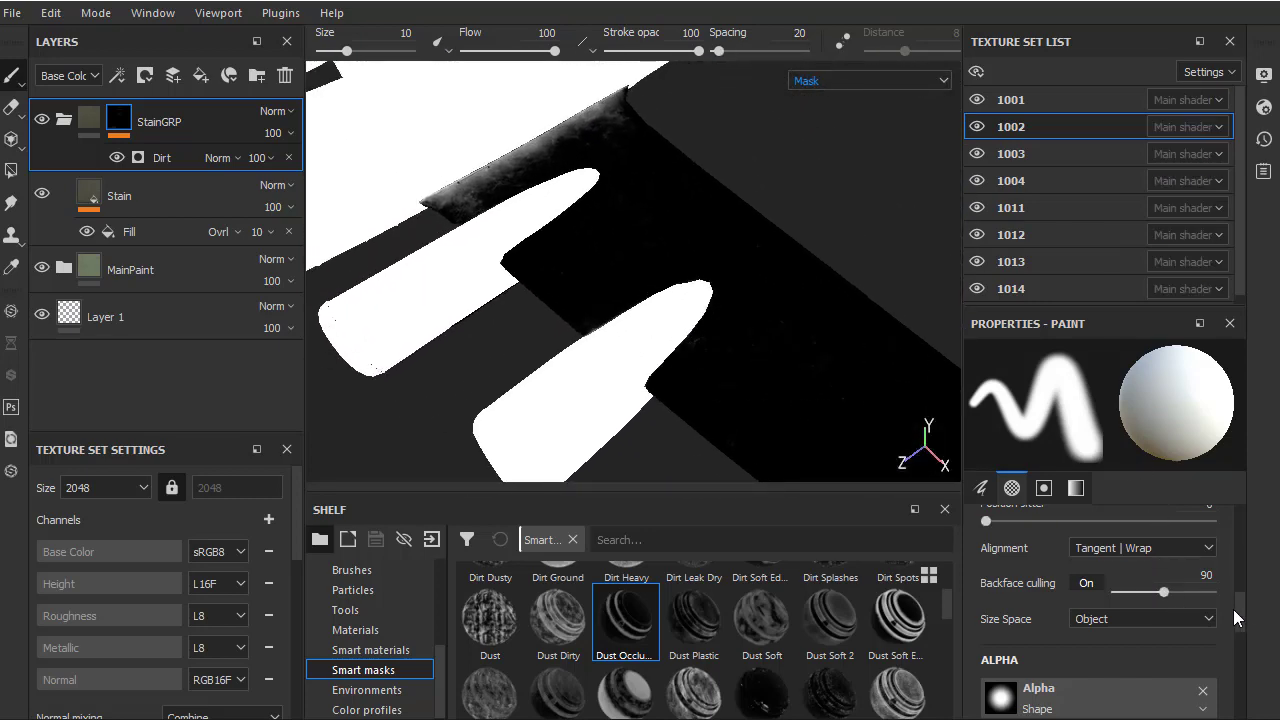
{"action": "scroll", "coordinate": [1237, 618], "scroll_direction": "down", "scroll_amount": 2}
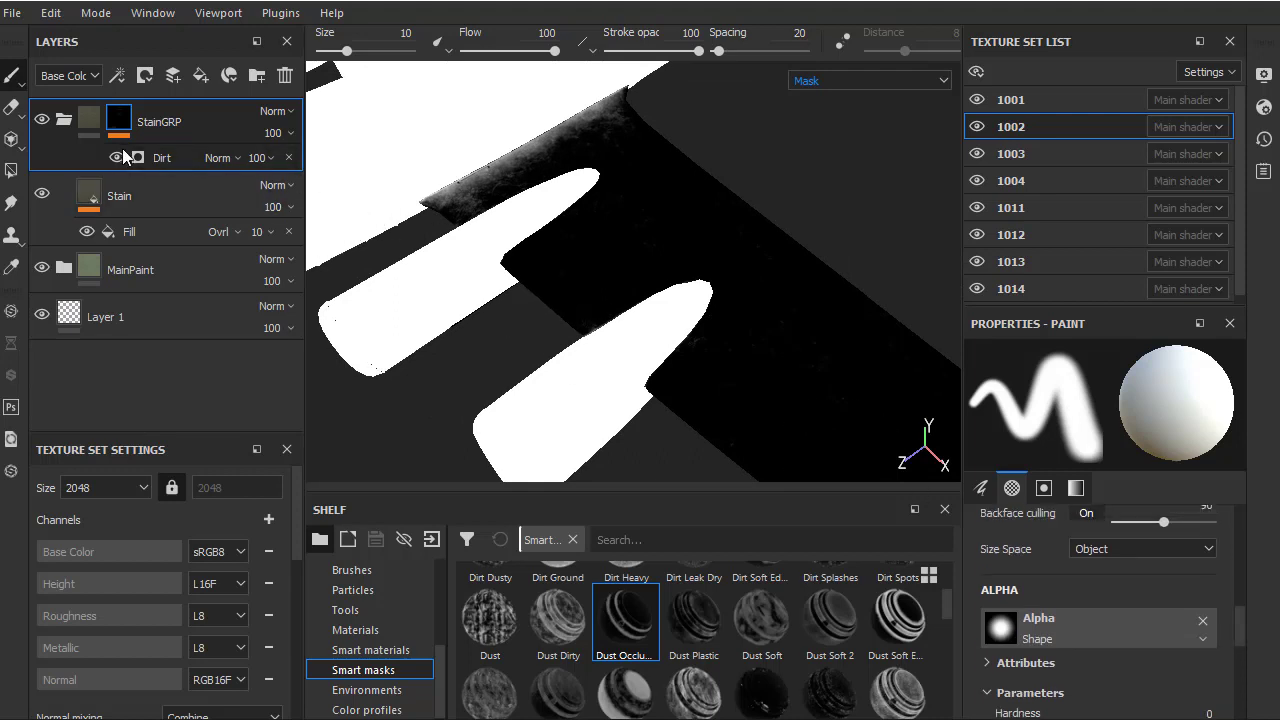
{"action": "left_click", "coordinate": [155, 158]}
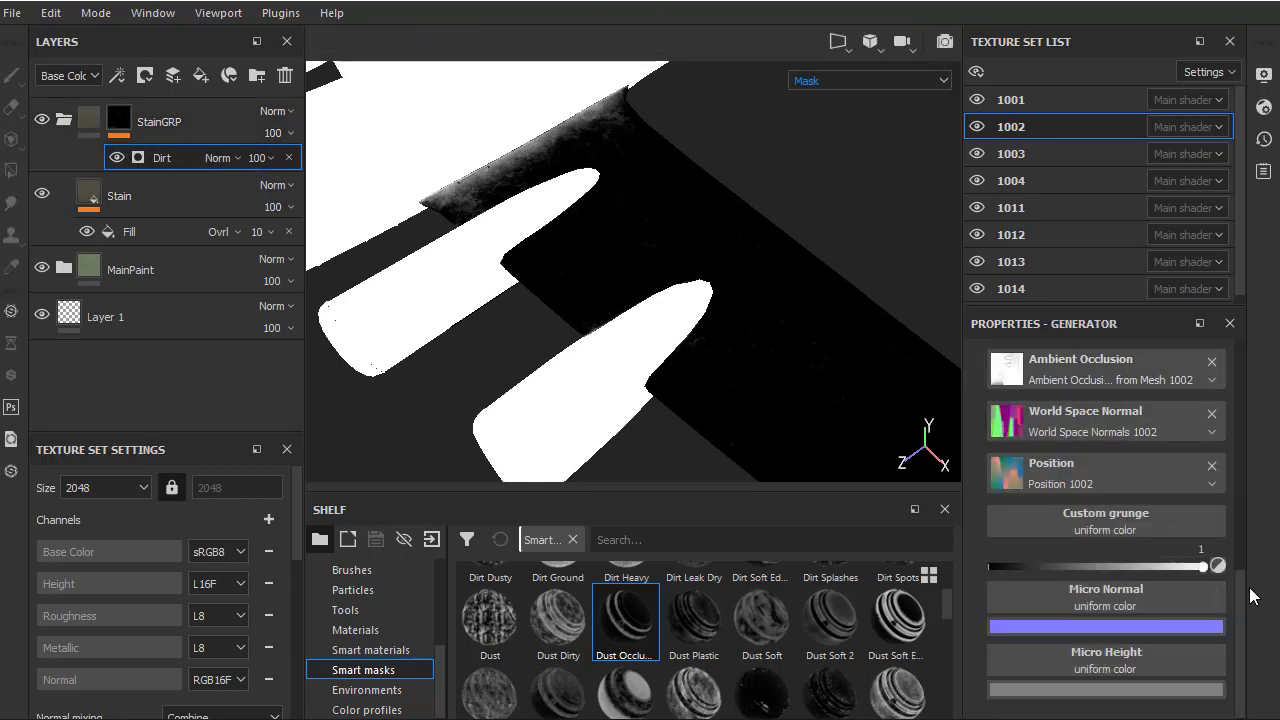
{"action": "left_click_drag", "start_coordinate": [1240, 568], "coordinate": [1240, 406]}
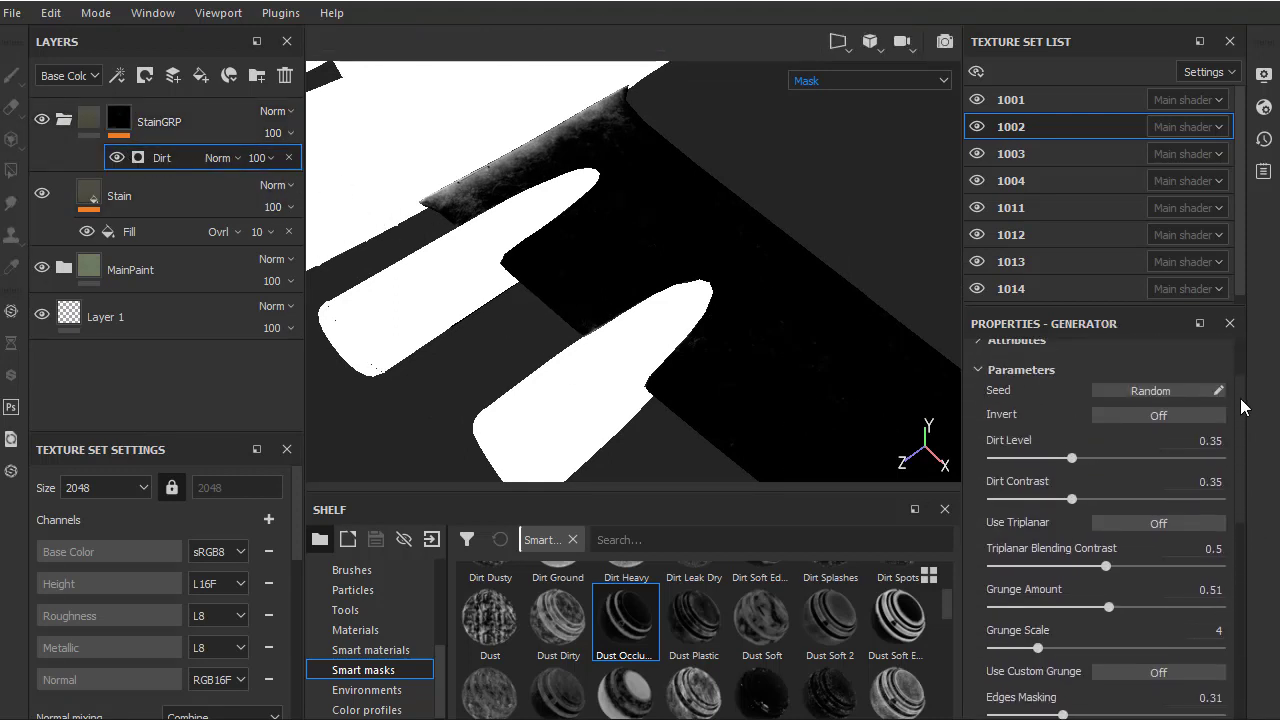
{"action": "mouse_move", "coordinate": [1071, 457]}
{"action": "left_mouse_down"}
{"action": "mouse_move", "coordinate": [1089, 458]}
{"action": "mouse_move", "coordinate": [1082, 499]}
{"action": "mouse_move", "coordinate": [1097, 500]}
{"action": "mouse_move", "coordinate": [1090, 458]}
{"action": "mouse_move", "coordinate": [1106, 499]}
{"action": "left_mouse_up"}
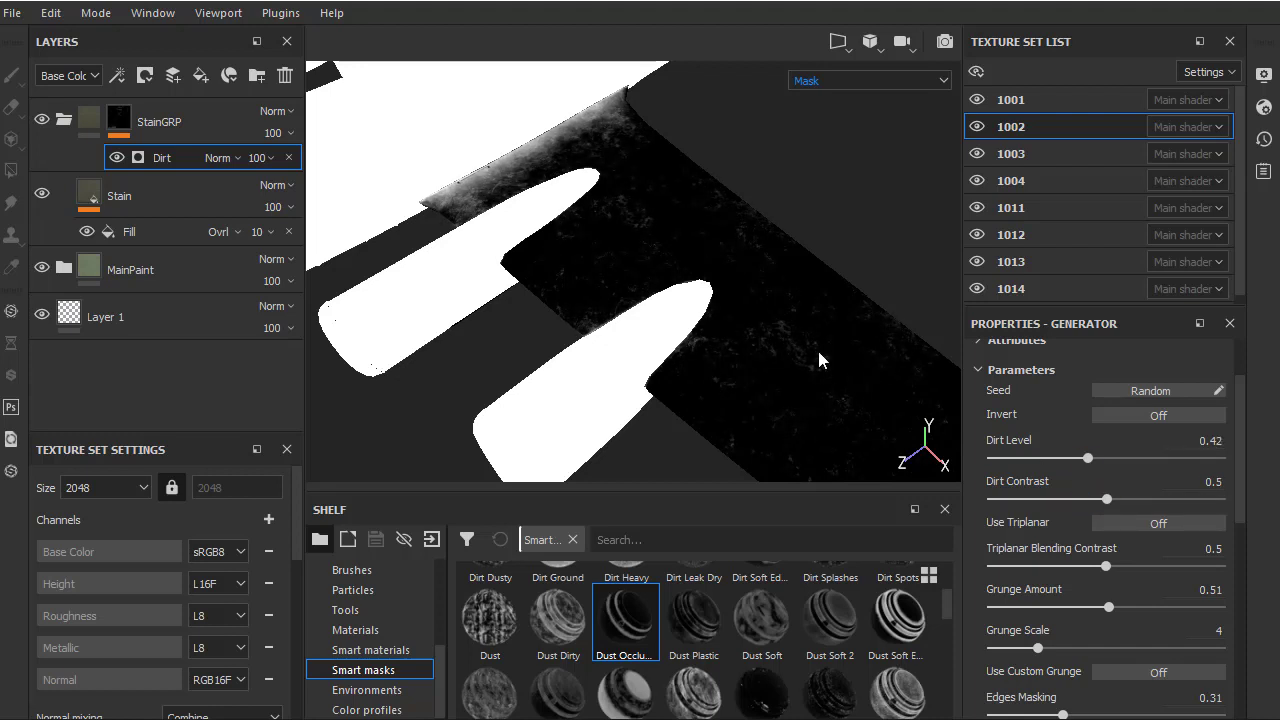
{"action": "left_click", "coordinate": [865, 81]}
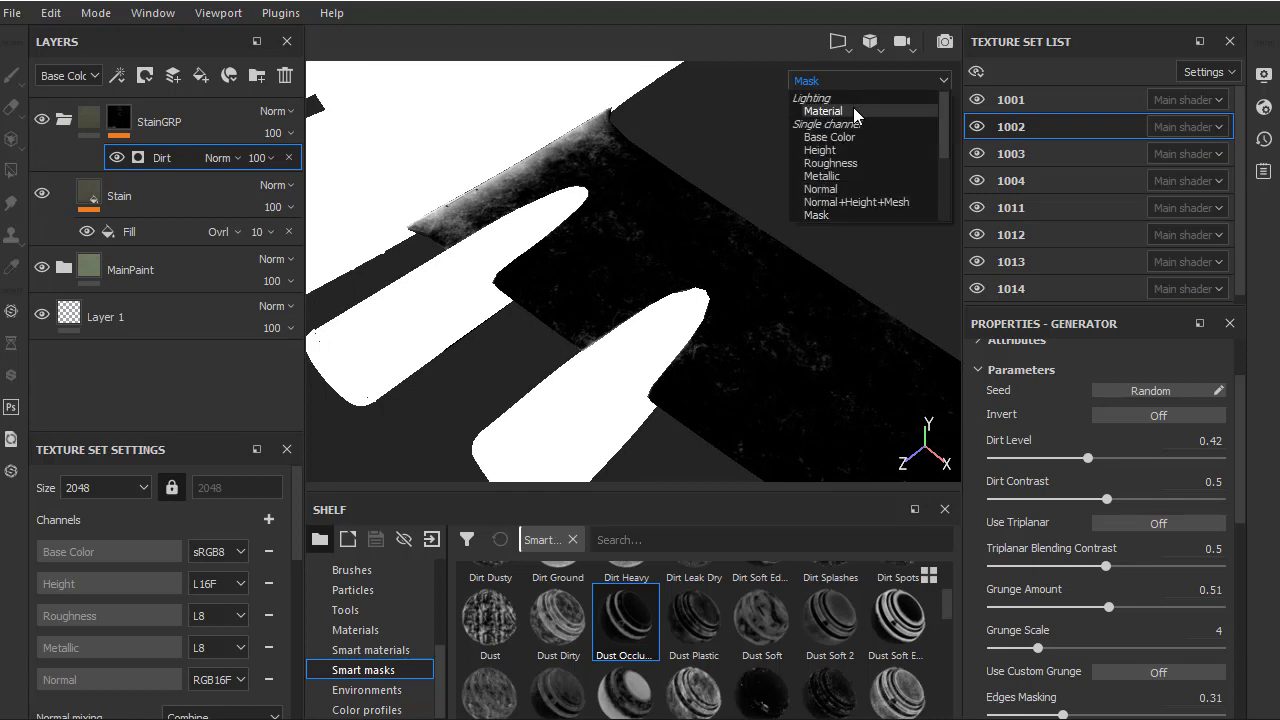
{"action": "left_click", "coordinate": [853, 110]}
{"action": "left_click_drag", "start_coordinate": [776, 192], "coordinate": [947, 301], "text": "alt"}
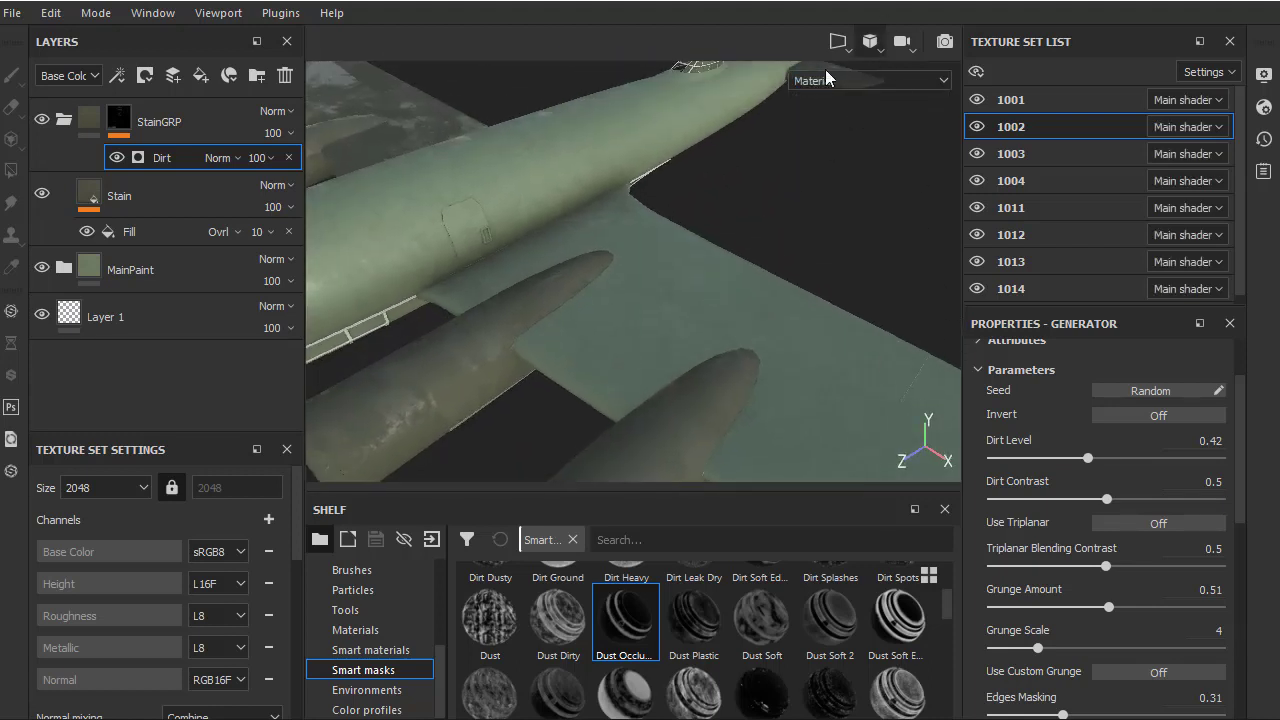
Toggle StainGRP off and on to compare the grime along the wing
{"action": "double_click", "coordinate": [41, 119]}
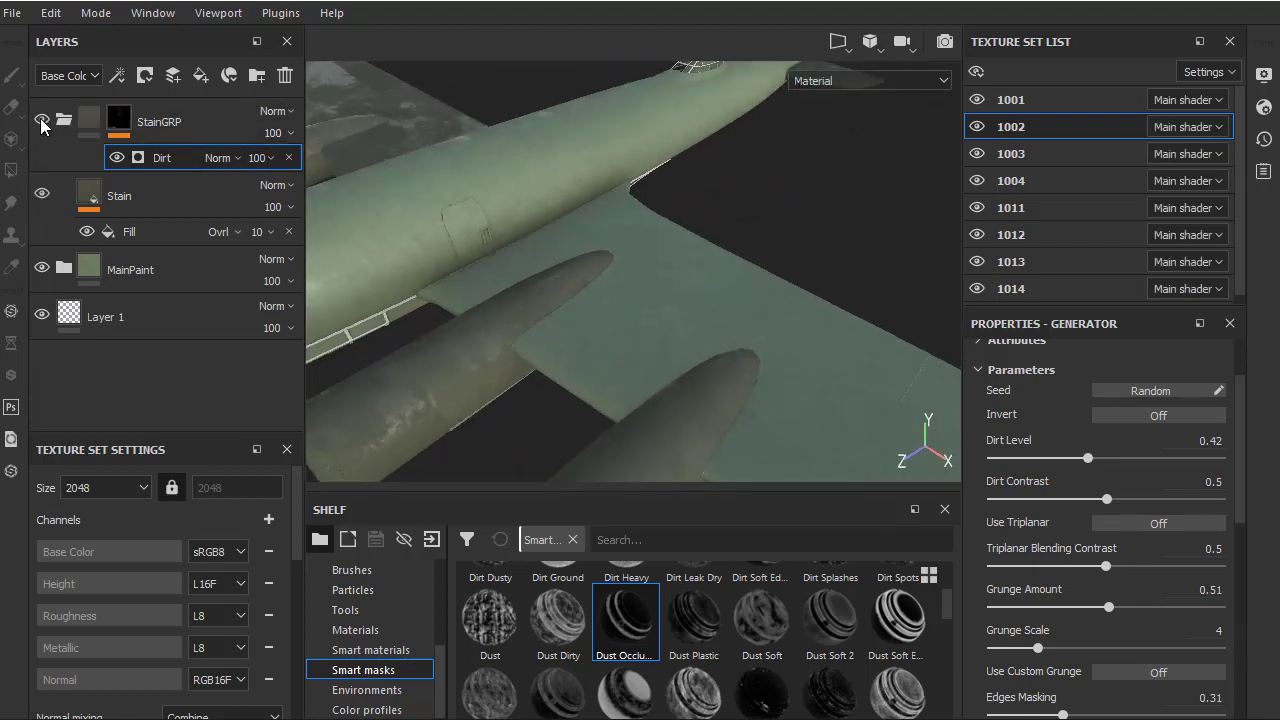
{"action": "double_click", "coordinate": [41, 119]}
{"action": "mouse_move", "coordinate": [702, 306]}
{"action": "left_mouse_down", "text": "alt"}
{"action": "mouse_move", "coordinate": [738, 303]}
{"action": "mouse_move", "coordinate": [611, 251]}
{"action": "mouse_move", "coordinate": [749, 286]}
{"action": "left_mouse_up", "text": "alt"}
{"action": "left_click", "coordinate": [41, 119]}
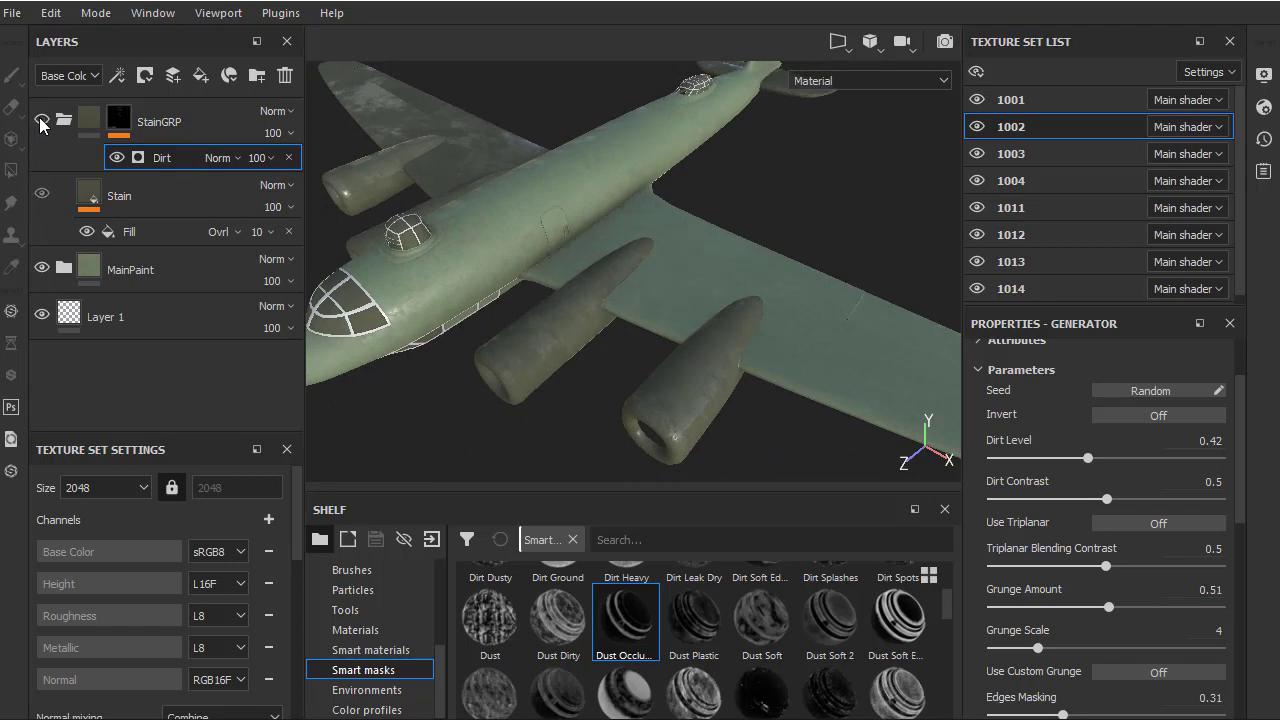
{"action": "left_click", "coordinate": [41, 119]}
{"action": "mouse_move", "coordinate": [614, 245]}
{"action": "left_mouse_down", "text": "alt"}
{"action": "mouse_move", "coordinate": [695, 285]}
{"action": "mouse_move", "coordinate": [723, 229]}
{"action": "mouse_move", "coordinate": [808, 363]}
{"action": "mouse_move", "coordinate": [767, 309]}
{"action": "left_mouse_up", "text": "alt"}
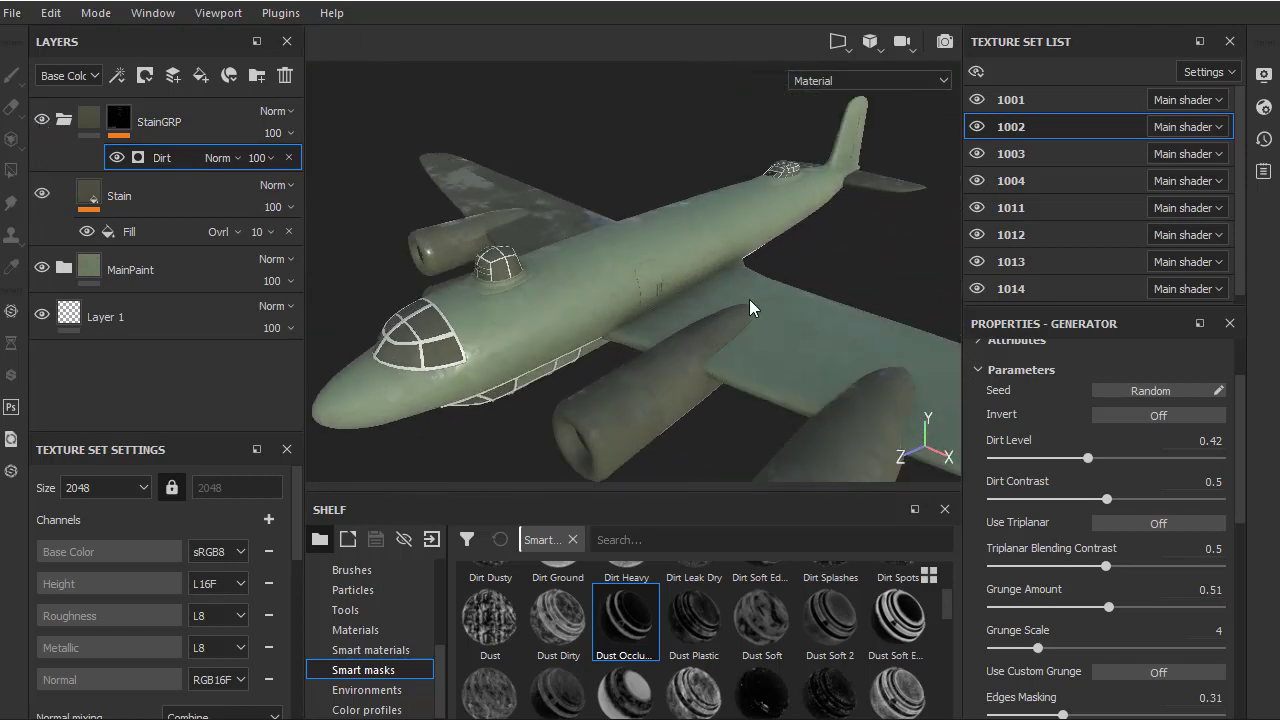
Orbit around the plane to inspect grime on the wings, nacelles and canopies
{"action": "key", "text": "ctrl"}
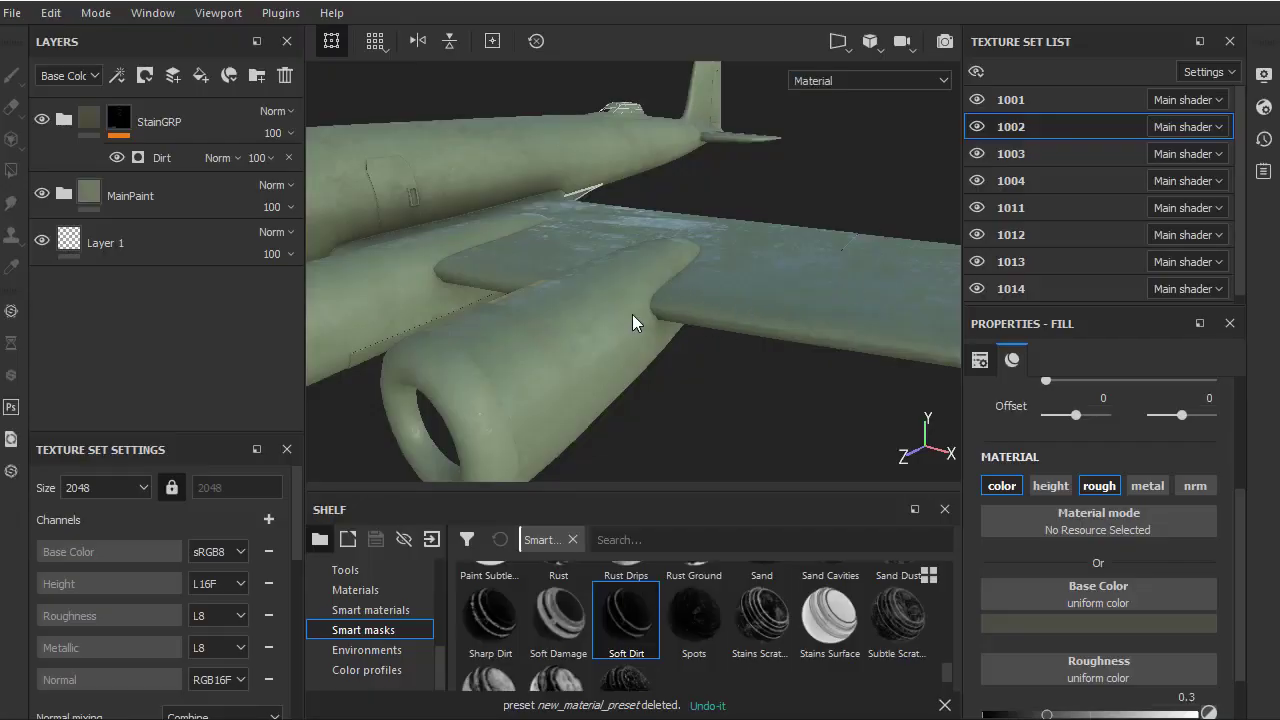
{"action": "mouse_move", "coordinate": [533, 253]}
{"action": "left_mouse_down", "text": "alt"}
{"action": "mouse_move", "coordinate": [663, 297]}
{"action": "mouse_move", "coordinate": [651, 329]}
{"action": "mouse_move", "coordinate": [611, 271]}
{"action": "left_mouse_up", "text": "alt"}
{"action": "mouse_move", "coordinate": [744, 250]}
{"action": "left_mouse_down", "text": "alt"}
{"action": "mouse_move", "coordinate": [711, 314]}
{"action": "mouse_move", "coordinate": [823, 257]}
{"action": "left_mouse_up", "text": "alt"}
{"action": "right_click_drag", "start_coordinate": [823, 257], "coordinate": [576, 270], "text": "alt"}
{"action": "mouse_move", "coordinate": [576, 270]}
{"action": "left_mouse_down", "text": "alt"}
{"action": "mouse_move", "coordinate": [806, 277]}
{"action": "mouse_move", "coordinate": [646, 223]}
{"action": "left_mouse_up", "text": "alt"}
{"action": "middle_click_drag", "start_coordinate": [646, 223], "coordinate": [653, 277], "text": "alt"}
{"action": "mouse_move", "coordinate": [653, 277]}
{"action": "left_mouse_down", "text": "alt"}
{"action": "mouse_move", "coordinate": [634, 214]}
{"action": "mouse_move", "coordinate": [566, 260]}
{"action": "mouse_move", "coordinate": [589, 231]}
{"action": "left_mouse_up", "text": "alt"}
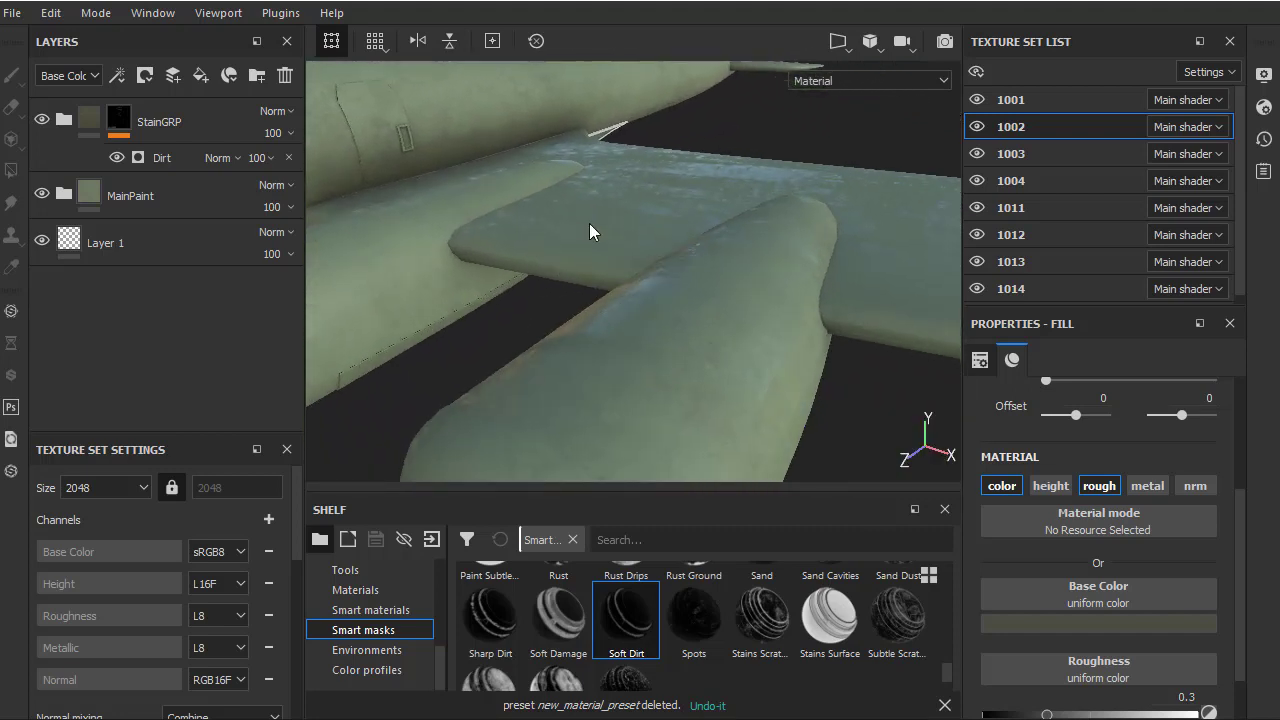
Try adding a fill layer into StainGRP, then undo it
{"action": "left_click", "coordinate": [215, 114]}
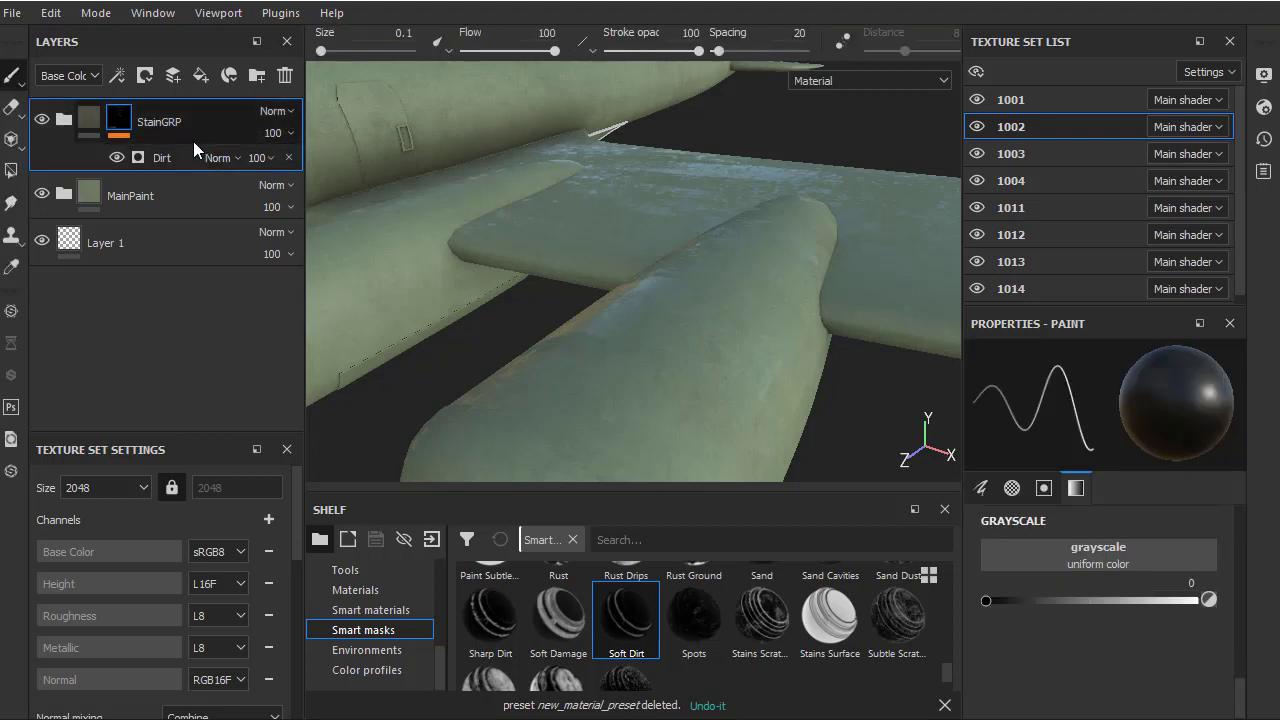
{"action": "left_click", "coordinate": [201, 78]}
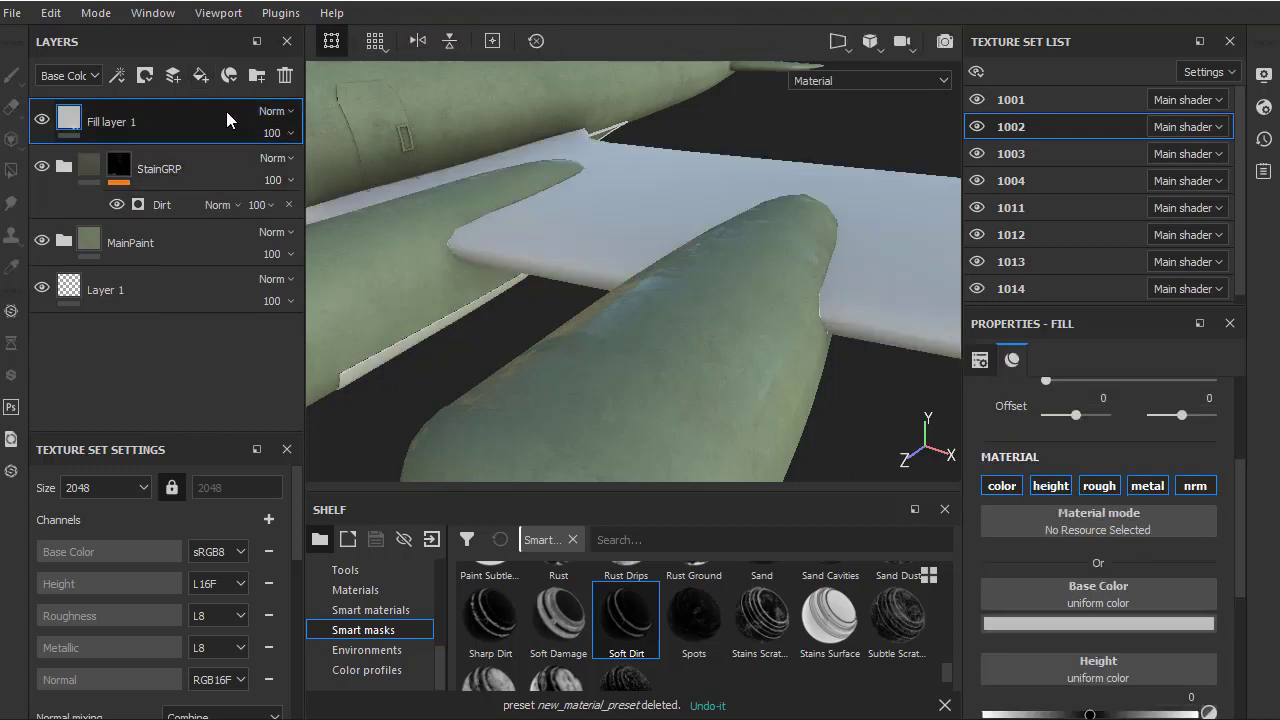
{"action": "left_click_drag", "start_coordinate": [203, 105], "coordinate": [134, 149]}
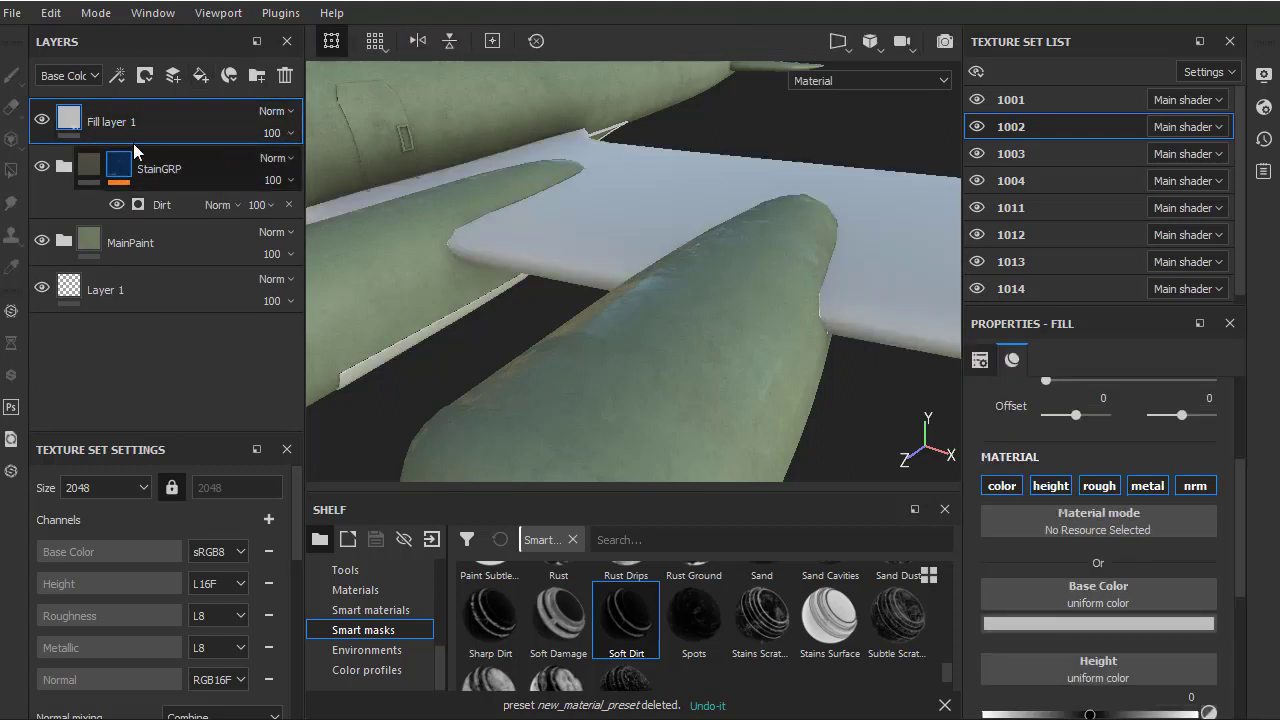
{"action": "key", "text": "ctrl+z"}
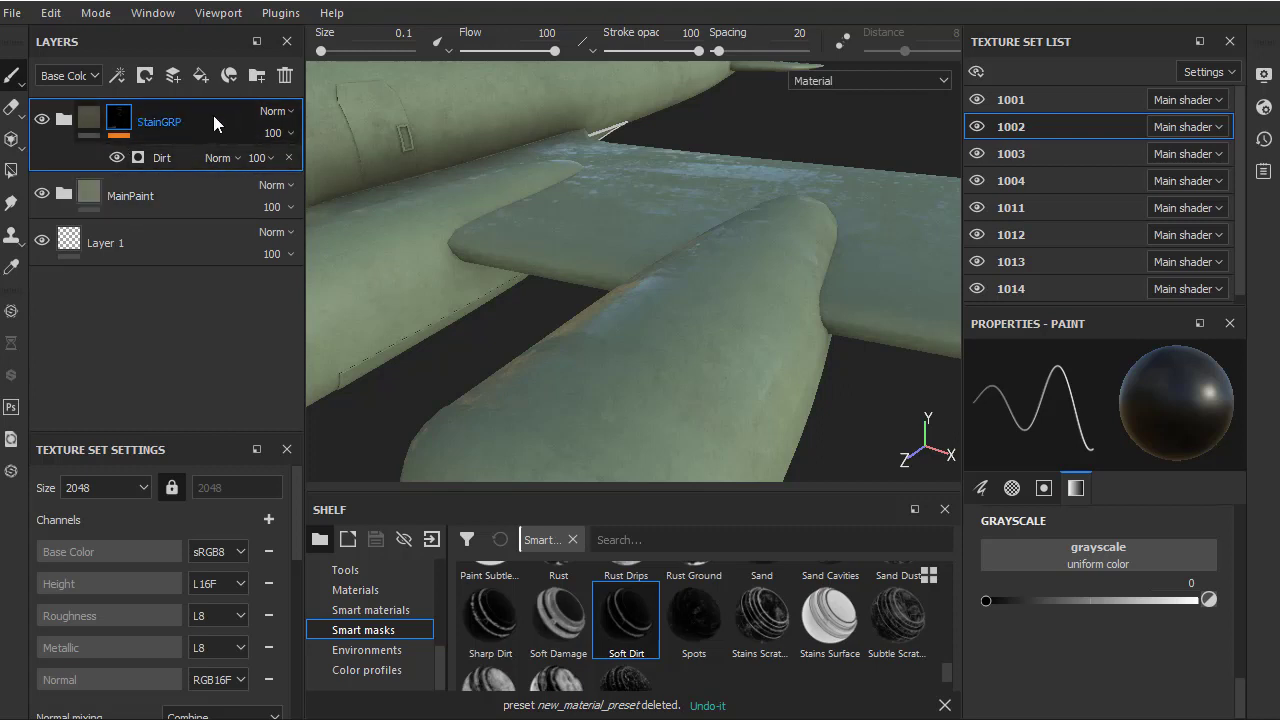
Create a folder named MainPaint holding StainGRP and the old MainPaint, and collapse it
{"action": "left_click", "coordinate": [256, 80]}
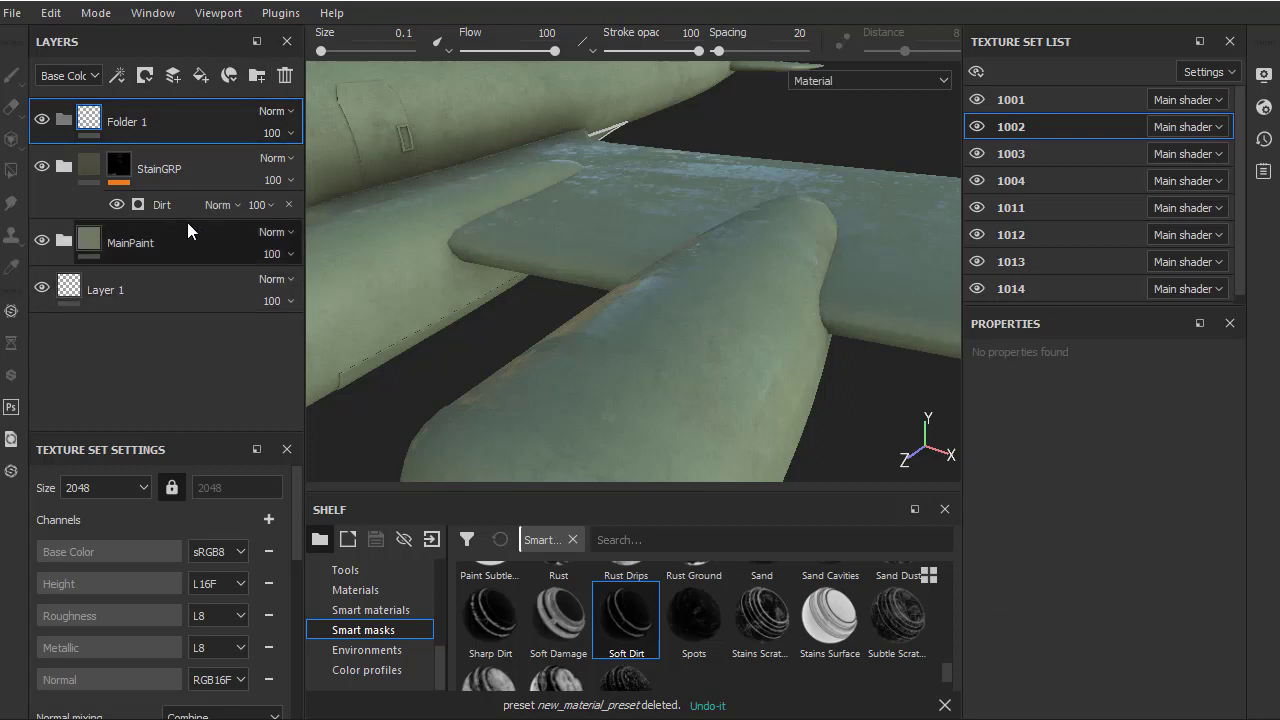
{"action": "double_click", "coordinate": [133, 124]}
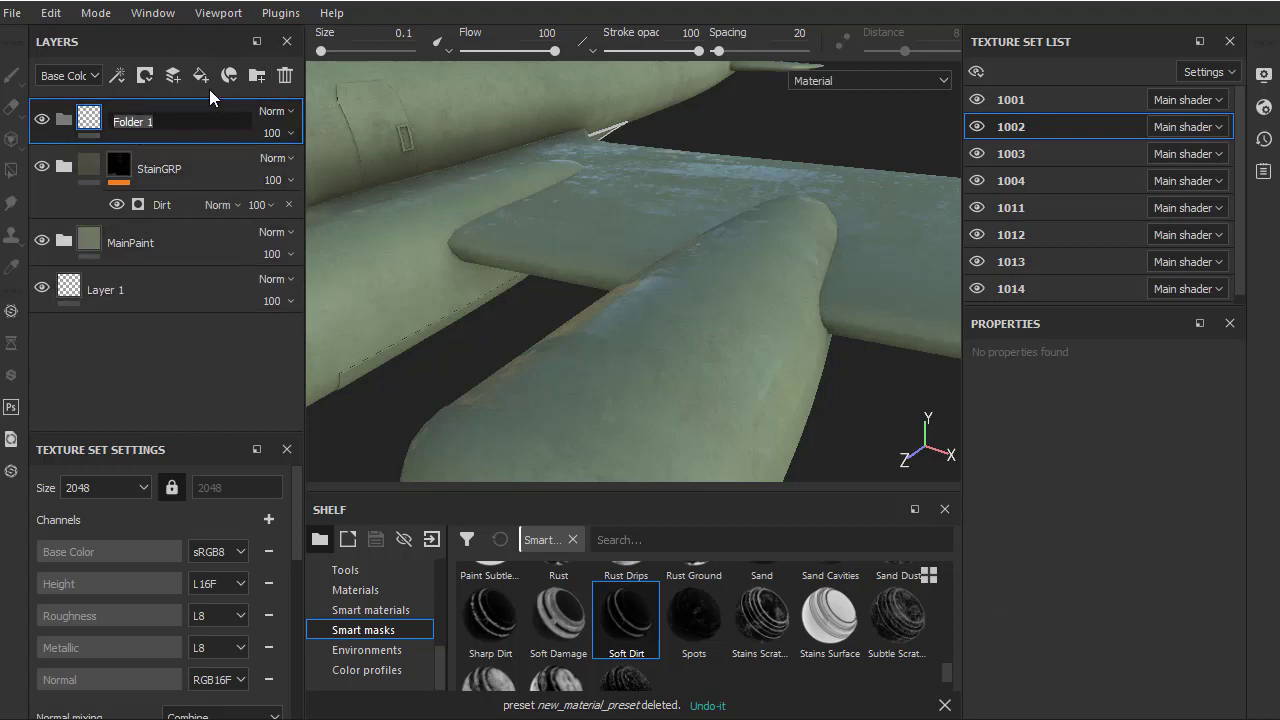
{"action": "type", "text": "MainP"}
{"action": "type", "text": "aint"}
{"action": "key", "text": "Return"}
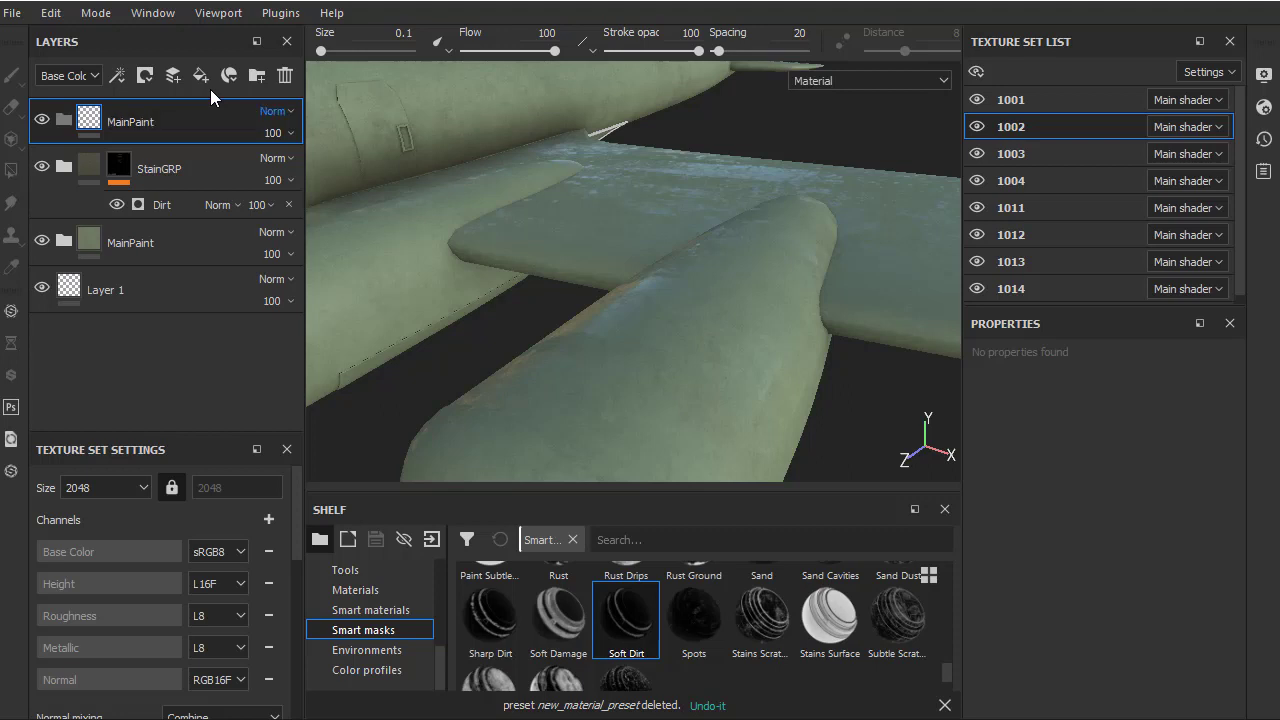
{"action": "left_click", "coordinate": [160, 170]}
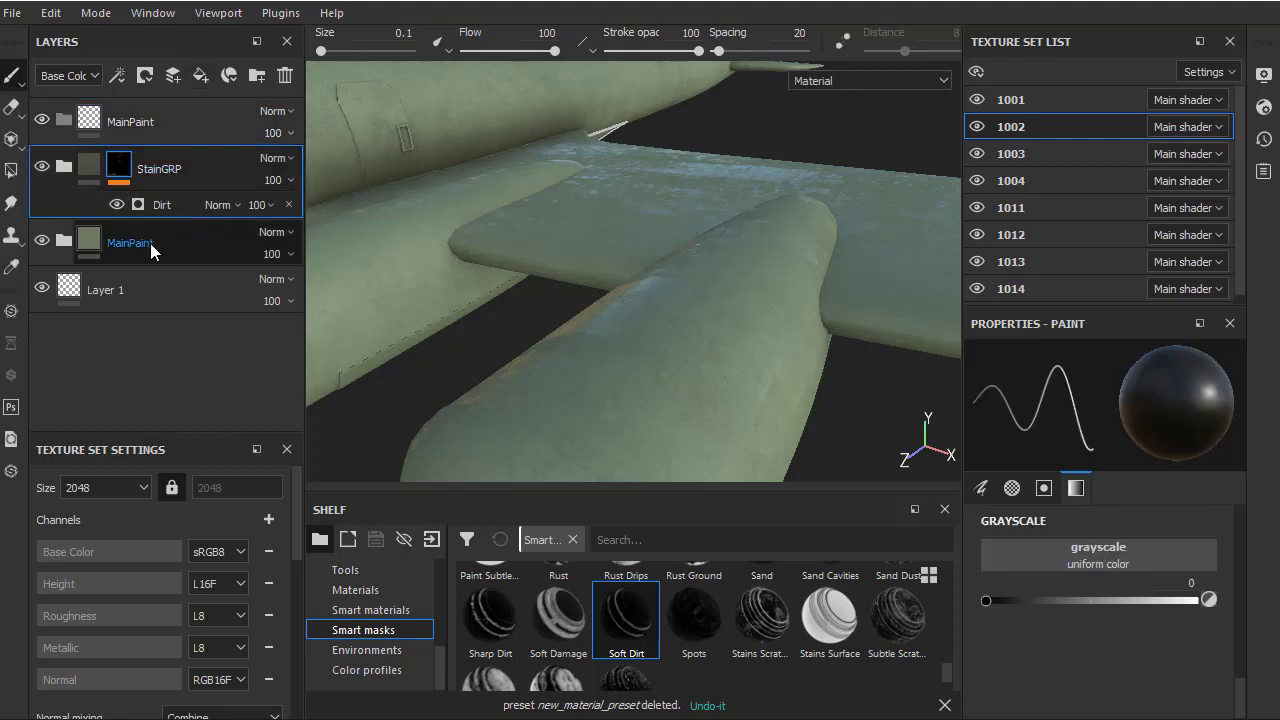
{"action": "left_click", "coordinate": [151, 250], "text": "ctrl"}
{"action": "mouse_move", "coordinate": [148, 172]}
{"action": "left_mouse_down"}
{"action": "mouse_move", "coordinate": [151, 124]}
{"action": "mouse_move", "coordinate": [66, 122]}
{"action": "left_mouse_up"}
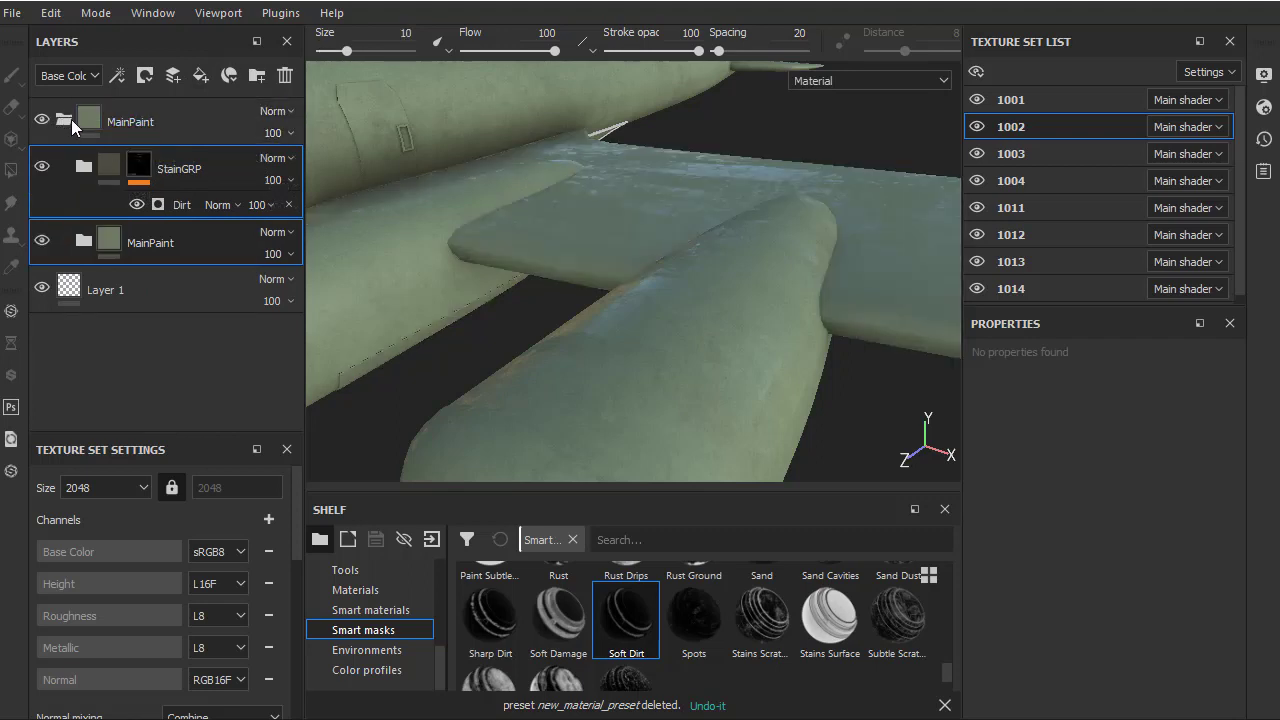
{"action": "left_click", "coordinate": [64, 120]}
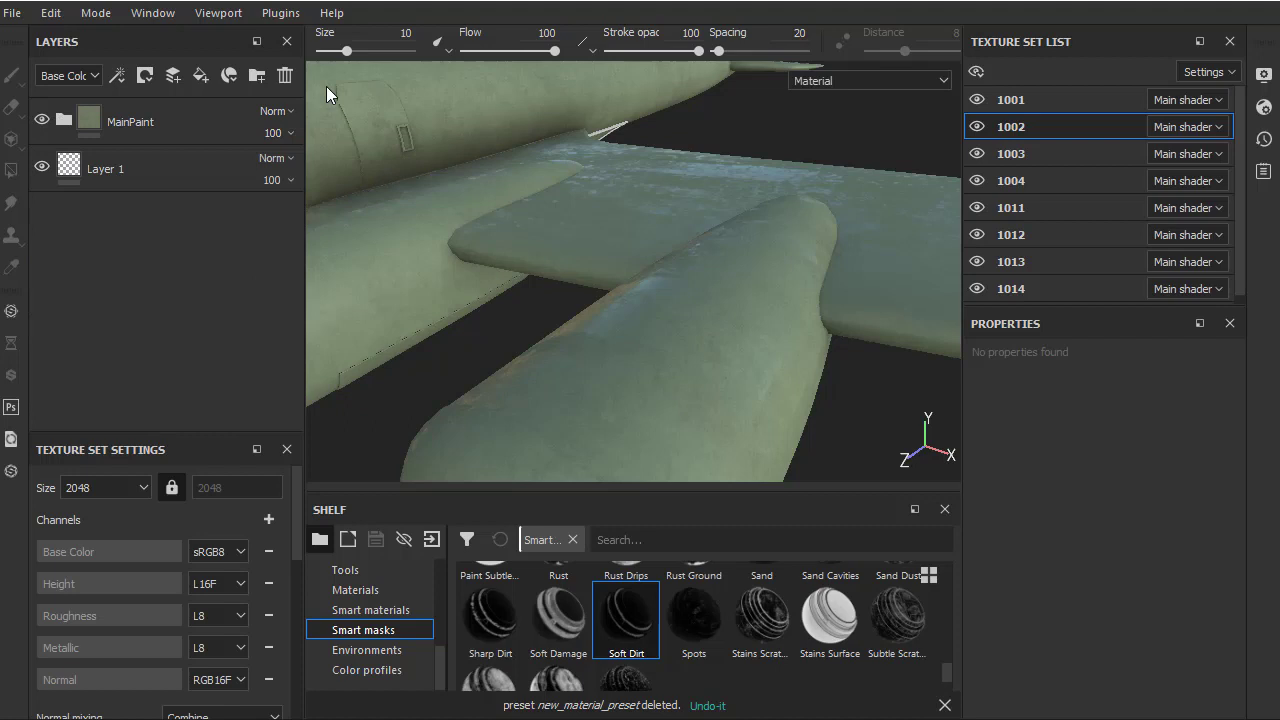
Add a fill layer above MainPaint with its height and normal channels disabled
{"action": "left_click", "coordinate": [166, 124]}
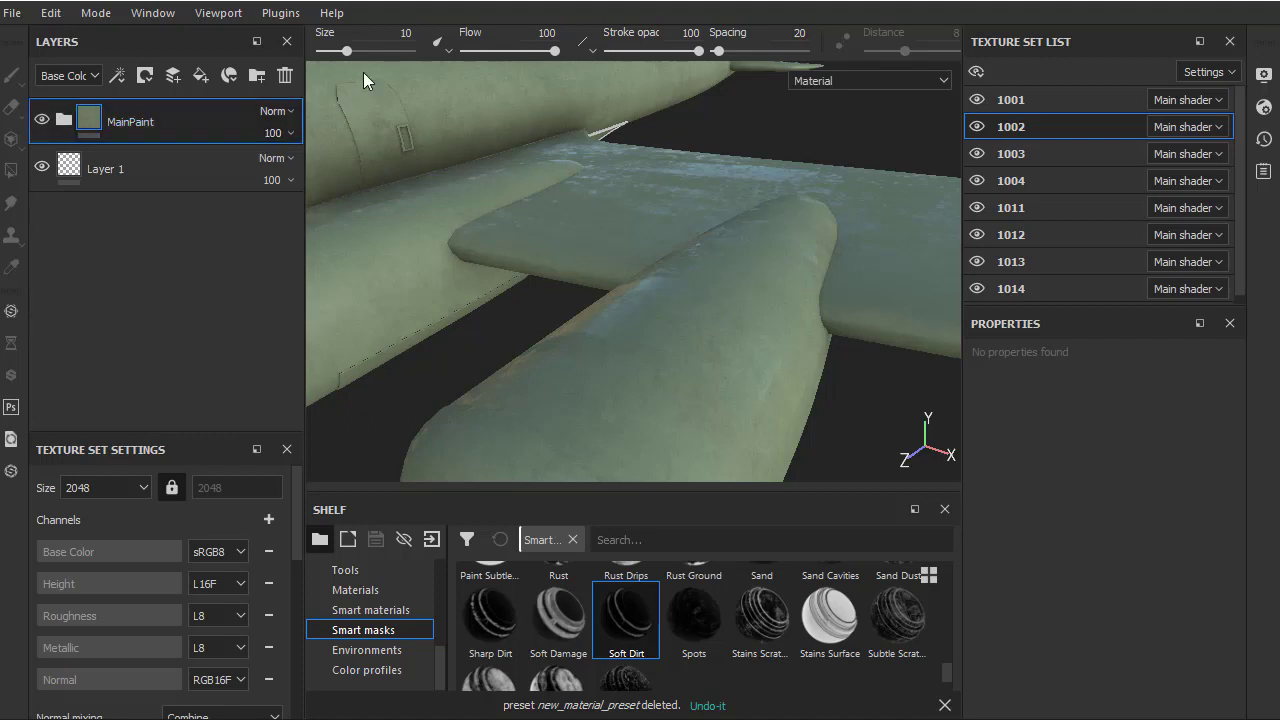
{"action": "left_click", "coordinate": [199, 78]}
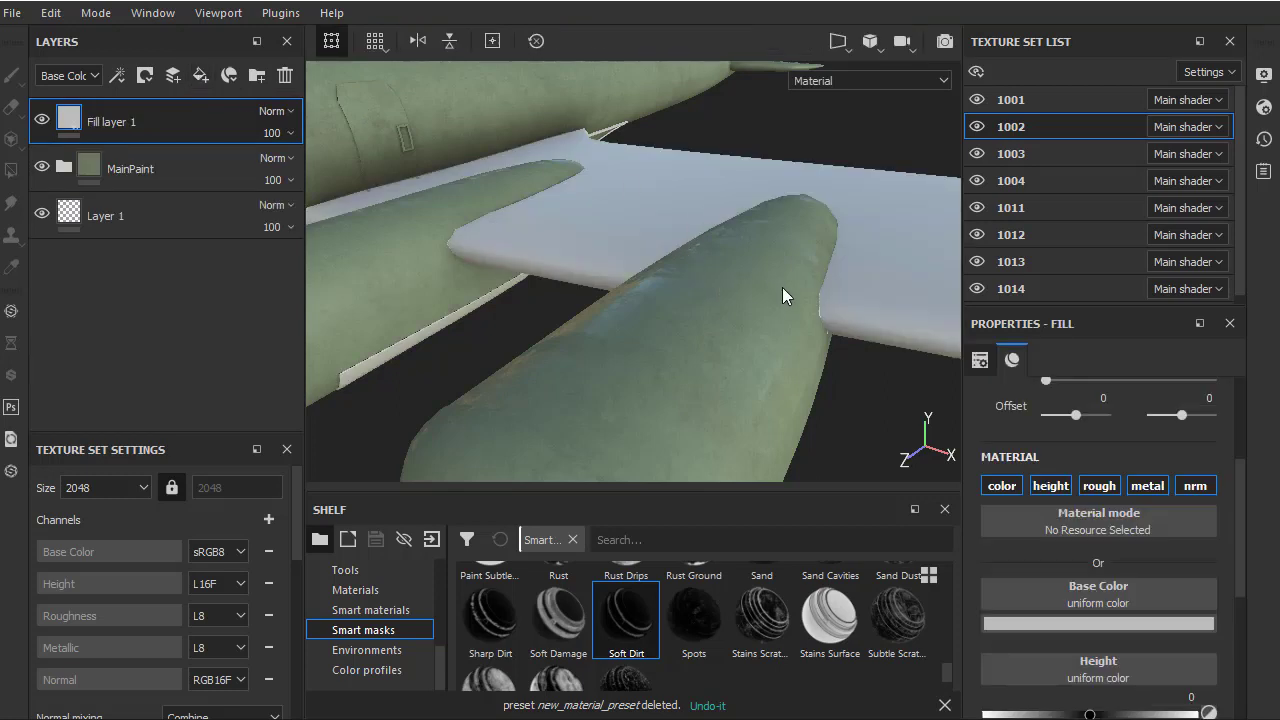
{"action": "left_click", "coordinate": [1050, 485]}
{"action": "left_click", "coordinate": [1195, 485]}
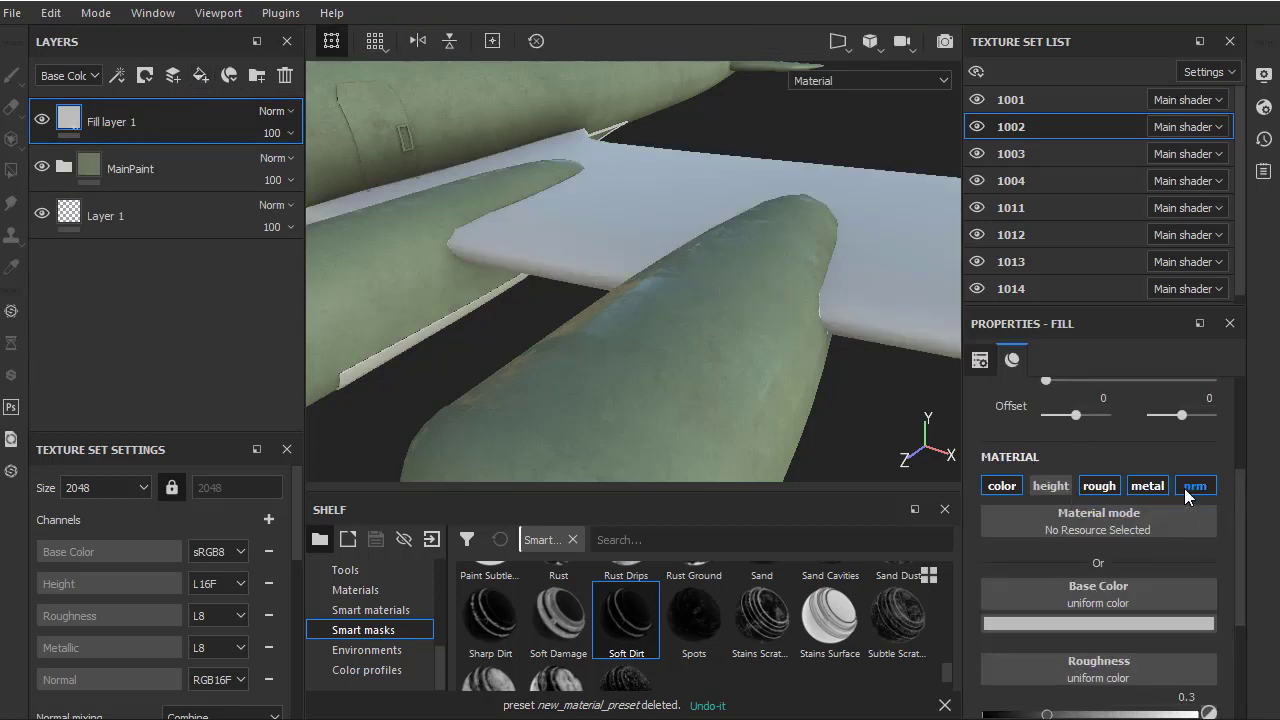
{"action": "scroll", "coordinate": [1240, 500], "scroll_direction": "down", "scroll_amount": 3}
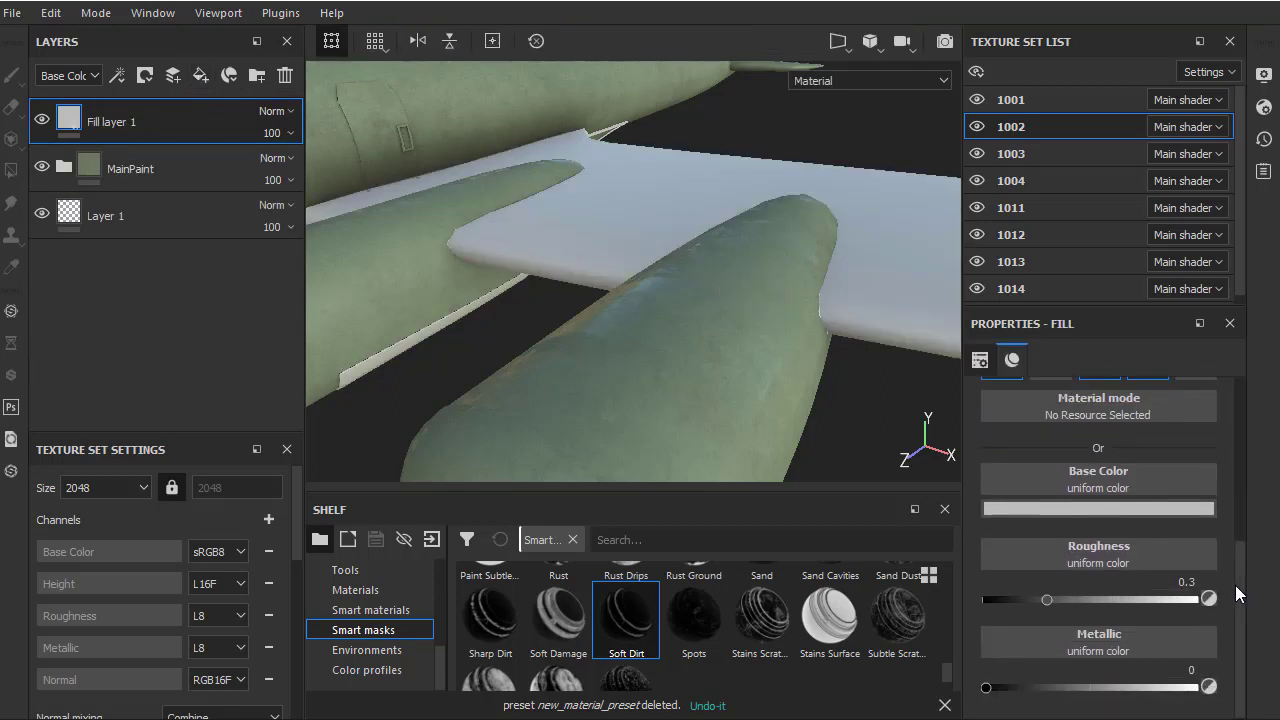
Make Fill layer 1 fully metallic and show the Grunges category in the shelf
{"action": "left_click_drag", "start_coordinate": [988, 688], "coordinate": [1255, 715]}
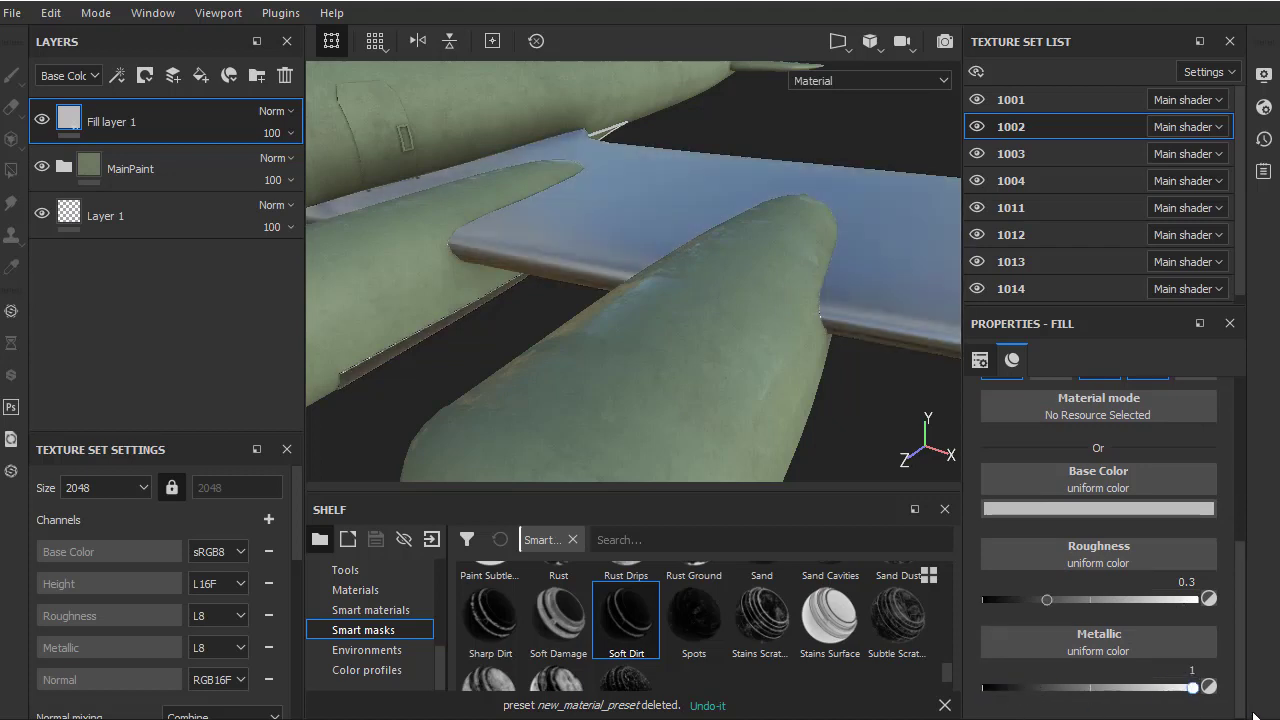
{"action": "mouse_move", "coordinate": [707, 331]}
{"action": "left_mouse_down", "text": "alt"}
{"action": "mouse_move", "coordinate": [730, 214]}
{"action": "mouse_move", "coordinate": [964, 487]}
{"action": "left_mouse_up", "text": "alt"}
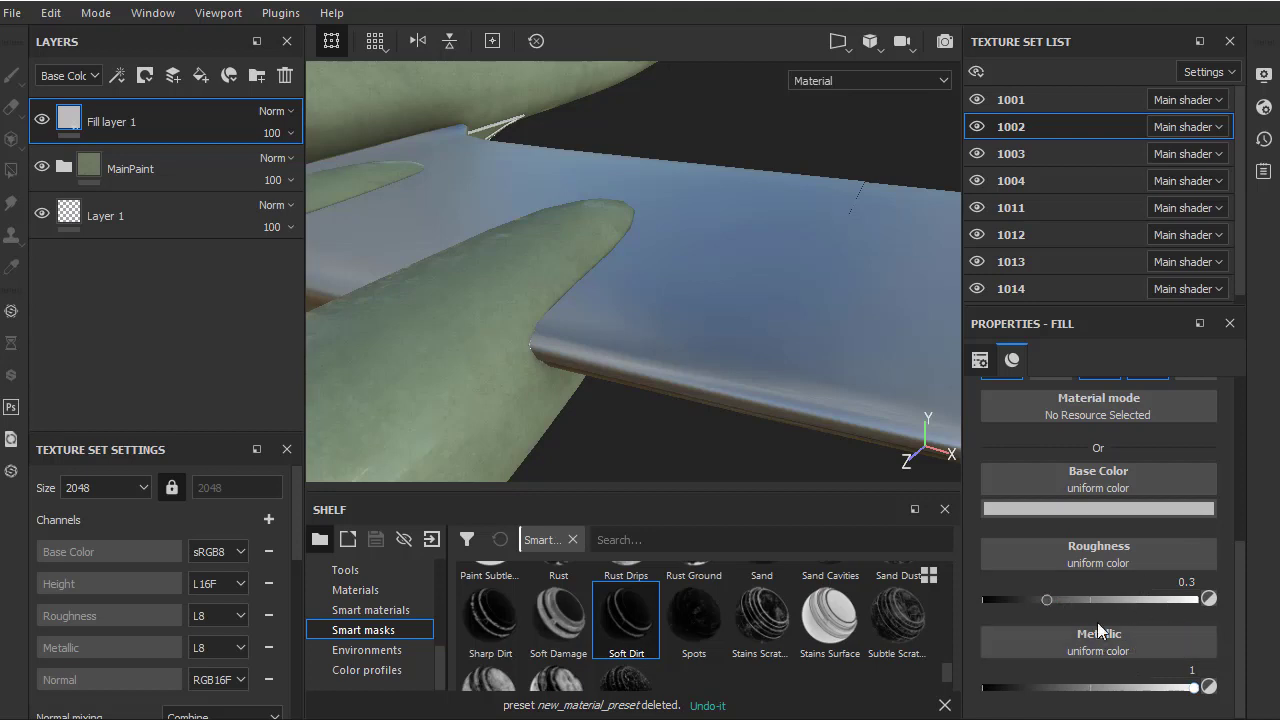
{"action": "scroll", "coordinate": [394, 630], "scroll_direction": "up", "scroll_amount": 3}
{"action": "scroll", "coordinate": [443, 618], "scroll_direction": "up", "scroll_amount": 2}
{"action": "left_click", "coordinate": [354, 590]}
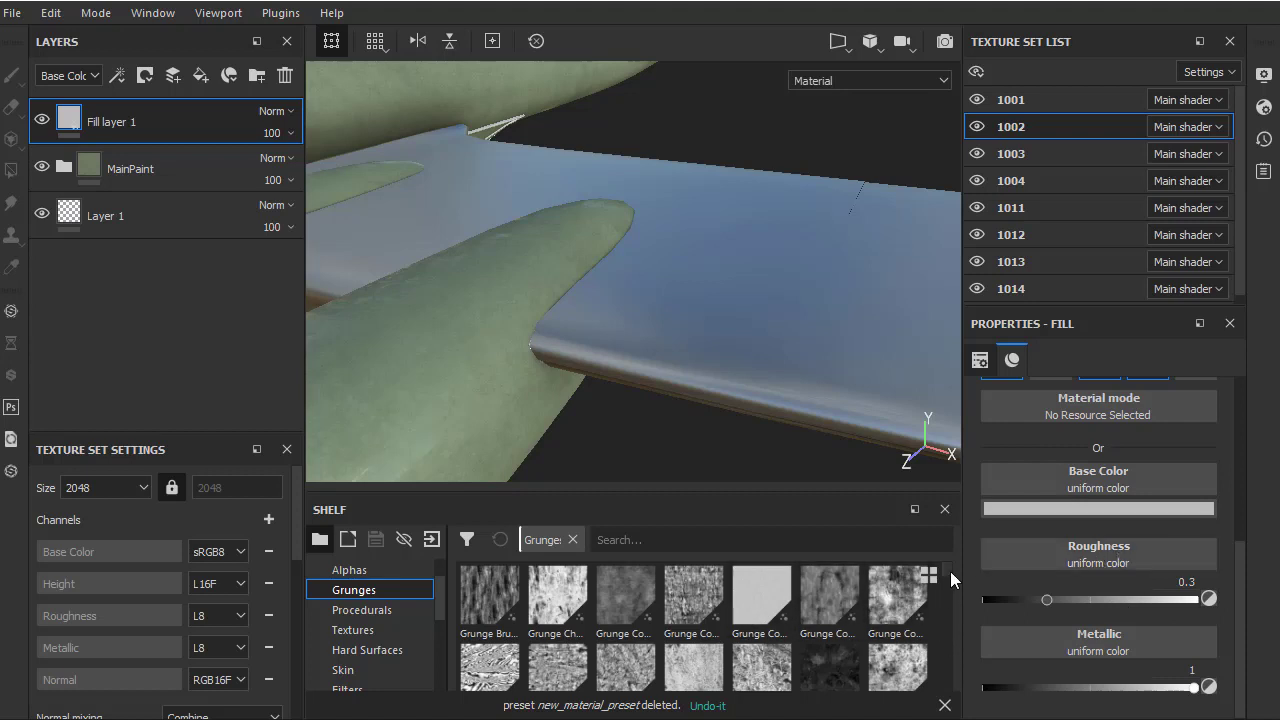
Search the shelf for 'roug' and drive Fill layer 1's roughness with Grunge Rough Dirty
{"action": "left_click", "coordinate": [618, 540]}
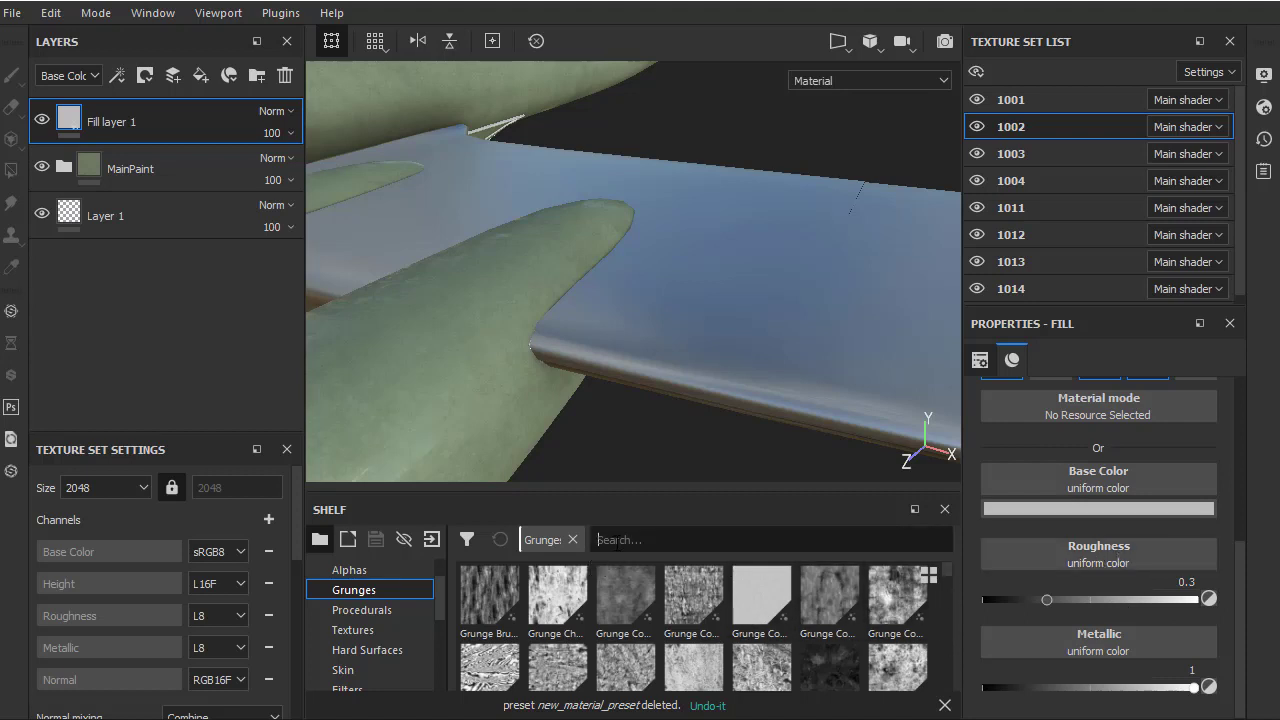
{"action": "type", "text": "rou"}
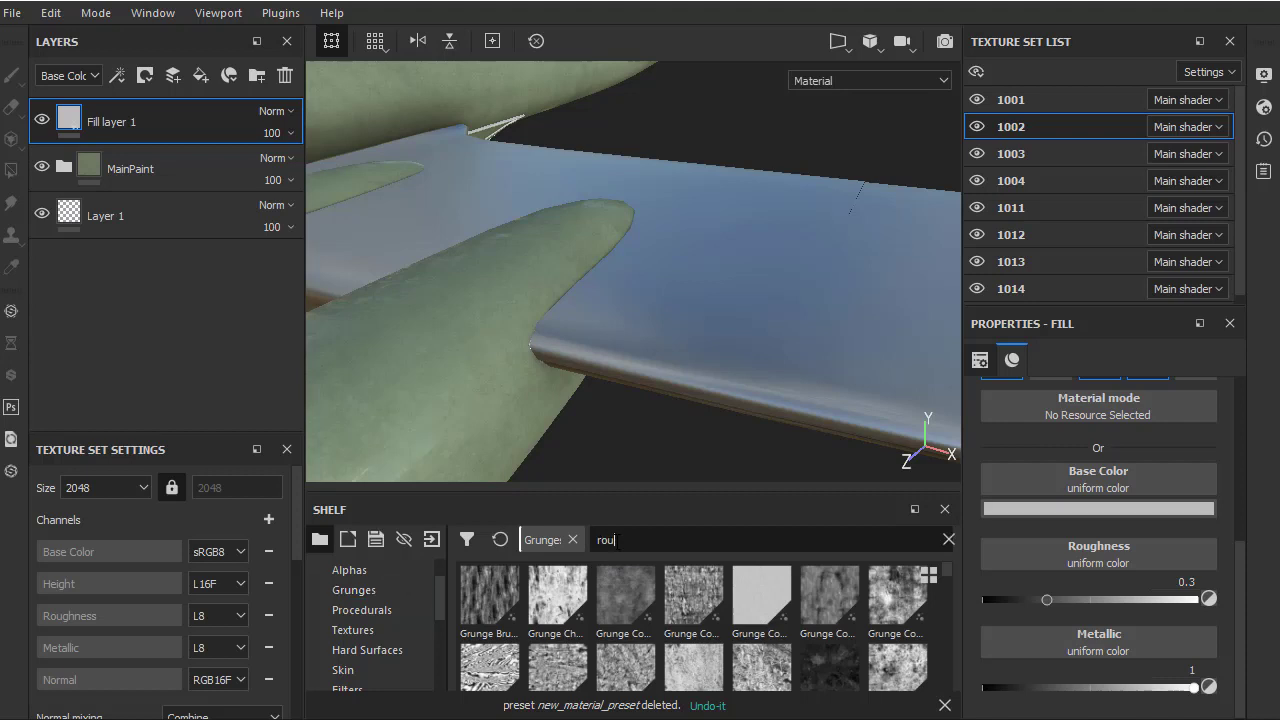
{"action": "type", "text": "g"}
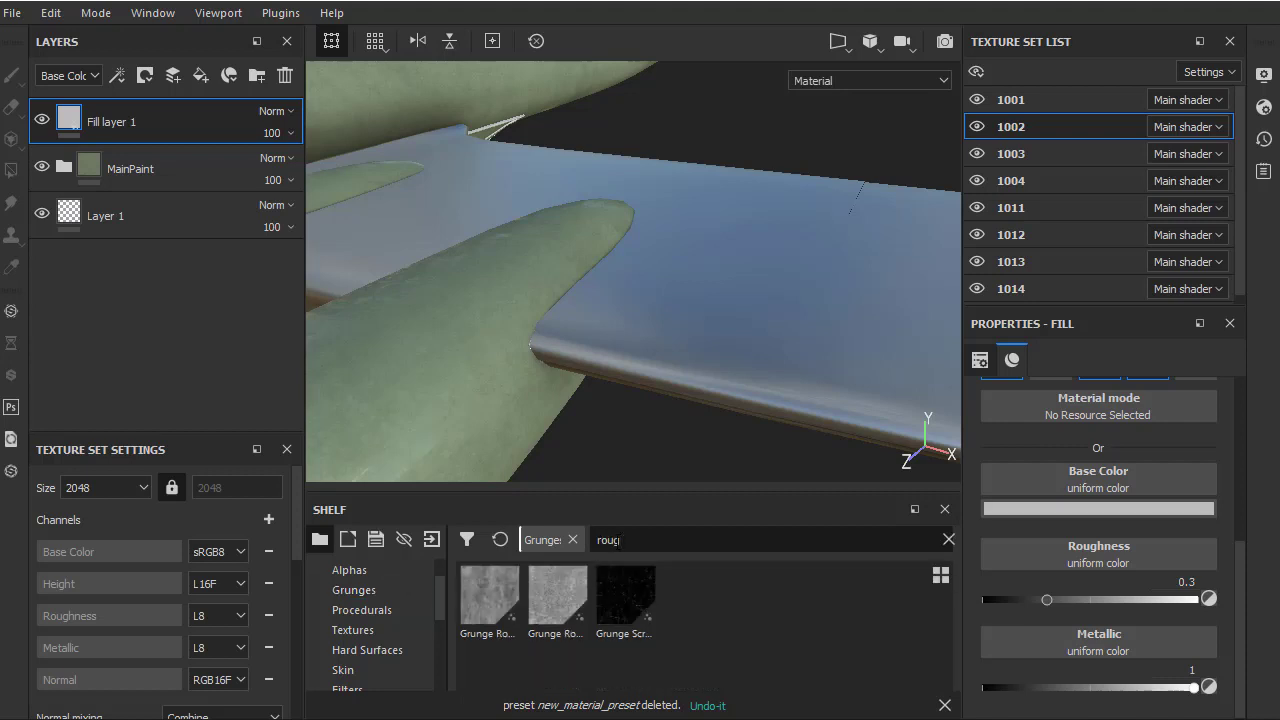
{"action": "mouse_move", "coordinate": [495, 598]}
{"action": "left_mouse_down"}
{"action": "mouse_move", "coordinate": [985, 575]}
{"action": "mouse_move", "coordinate": [1058, 550]}
{"action": "left_mouse_up"}
{"action": "mouse_move", "coordinate": [786, 398]}
{"action": "left_mouse_down", "text": "alt"}
{"action": "mouse_move", "coordinate": [633, 387]}
{"action": "mouse_move", "coordinate": [620, 323]}
{"action": "mouse_move", "coordinate": [703, 277]}
{"action": "mouse_move", "coordinate": [623, 277]}
{"action": "mouse_move", "coordinate": [687, 279]}
{"action": "mouse_move", "coordinate": [714, 363]}
{"action": "mouse_move", "coordinate": [737, 257]}
{"action": "mouse_move", "coordinate": [629, 291]}
{"action": "left_mouse_up", "text": "alt"}
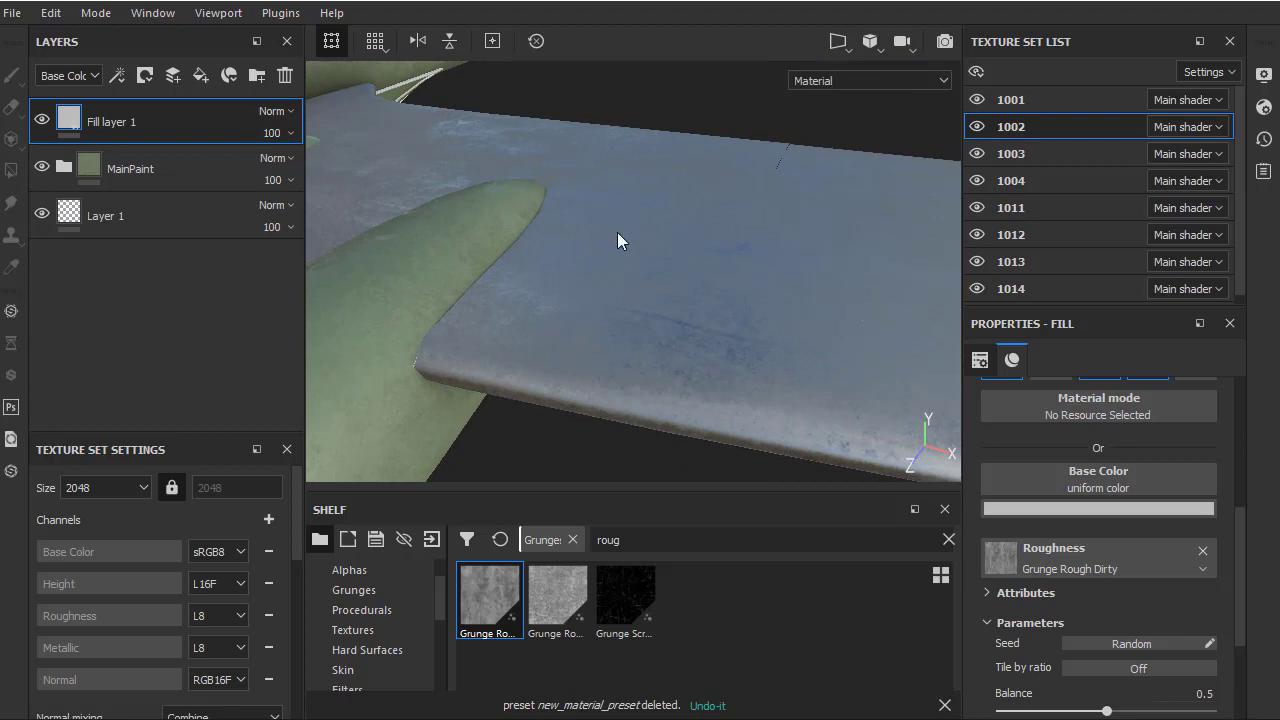
{"action": "mouse_move", "coordinate": [727, 421]}
{"action": "left_mouse_down", "text": "alt"}
{"action": "mouse_move", "coordinate": [740, 297]}
{"action": "mouse_move", "coordinate": [660, 294]}
{"action": "left_mouse_up", "text": "alt"}
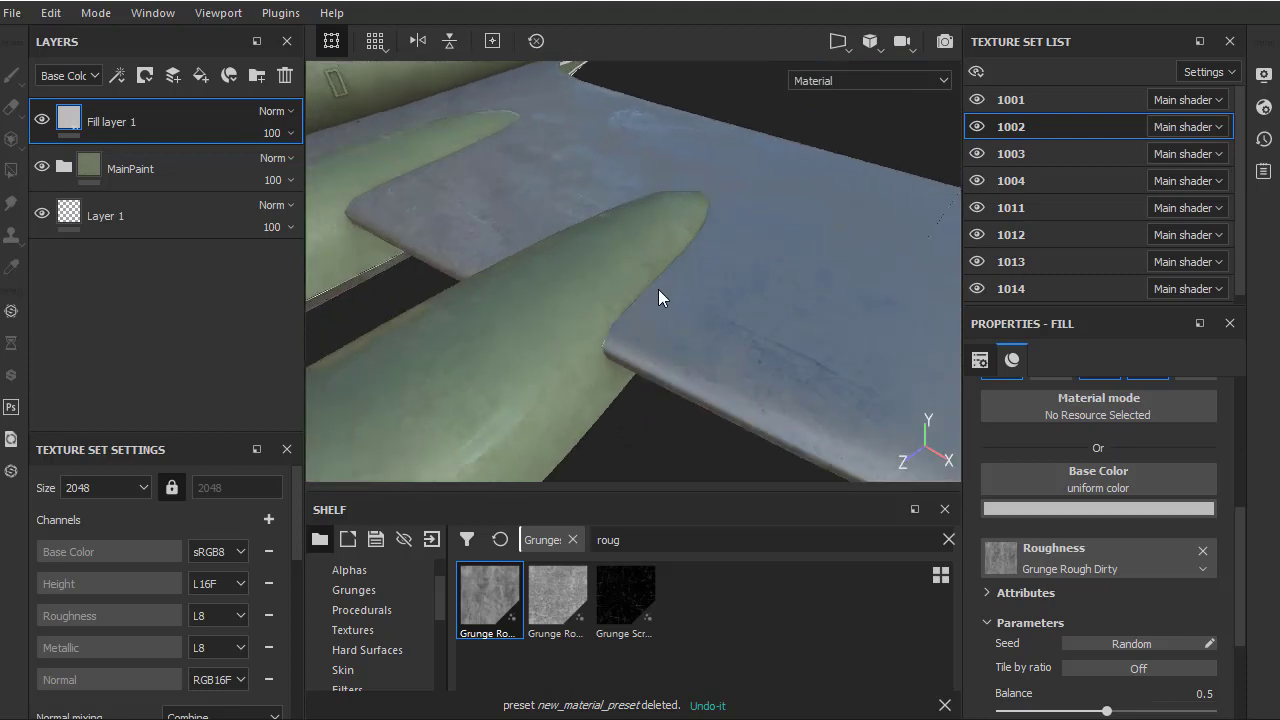
{"action": "mouse_move", "coordinate": [660, 294]}
{"action": "right_mouse_down", "text": "alt"}
{"action": "mouse_move", "coordinate": [657, 349]}
{"action": "mouse_move", "coordinate": [706, 341]}
{"action": "right_mouse_up", "text": "alt"}
{"action": "left_click_drag", "start_coordinate": [706, 341], "coordinate": [682, 299], "text": "alt"}
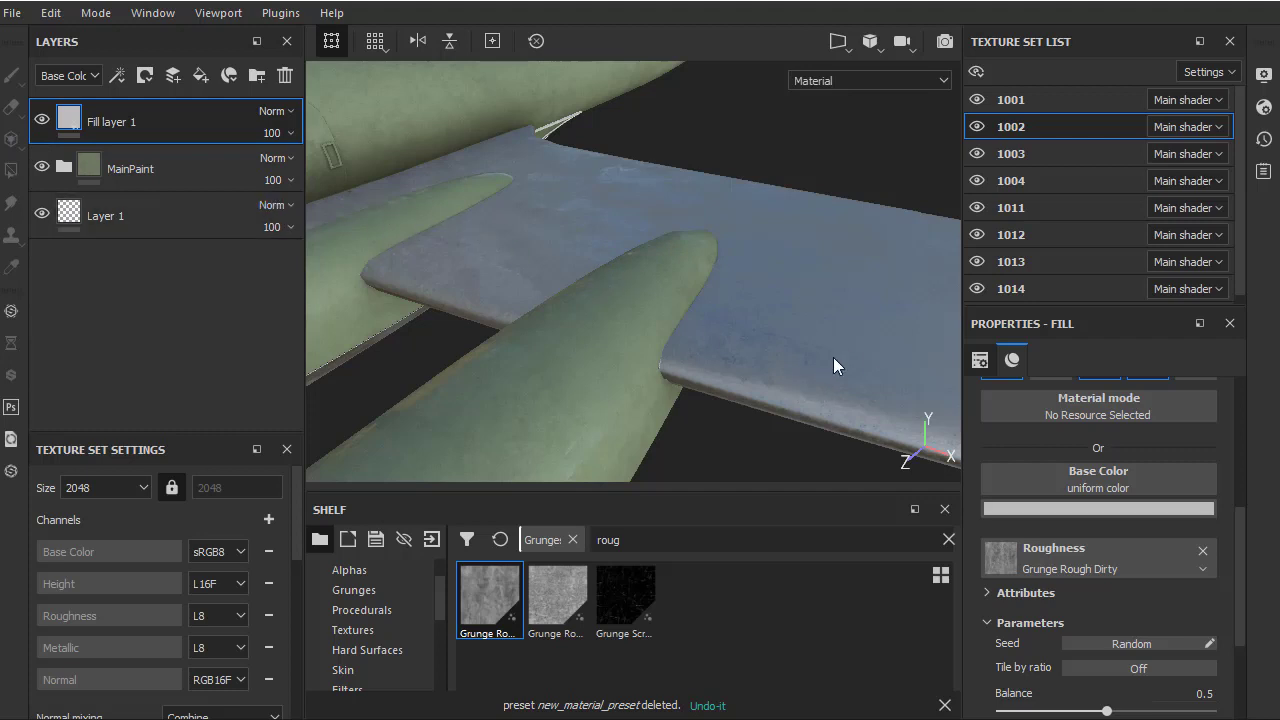
{"action": "mouse_move", "coordinate": [833, 357]}
{"action": "left_mouse_down", "text": "alt"}
{"action": "mouse_move", "coordinate": [709, 434]}
{"action": "mouse_move", "coordinate": [722, 264]}
{"action": "mouse_move", "coordinate": [751, 409]}
{"action": "mouse_move", "coordinate": [693, 354]}
{"action": "mouse_move", "coordinate": [728, 343]}
{"action": "left_mouse_up", "text": "alt"}
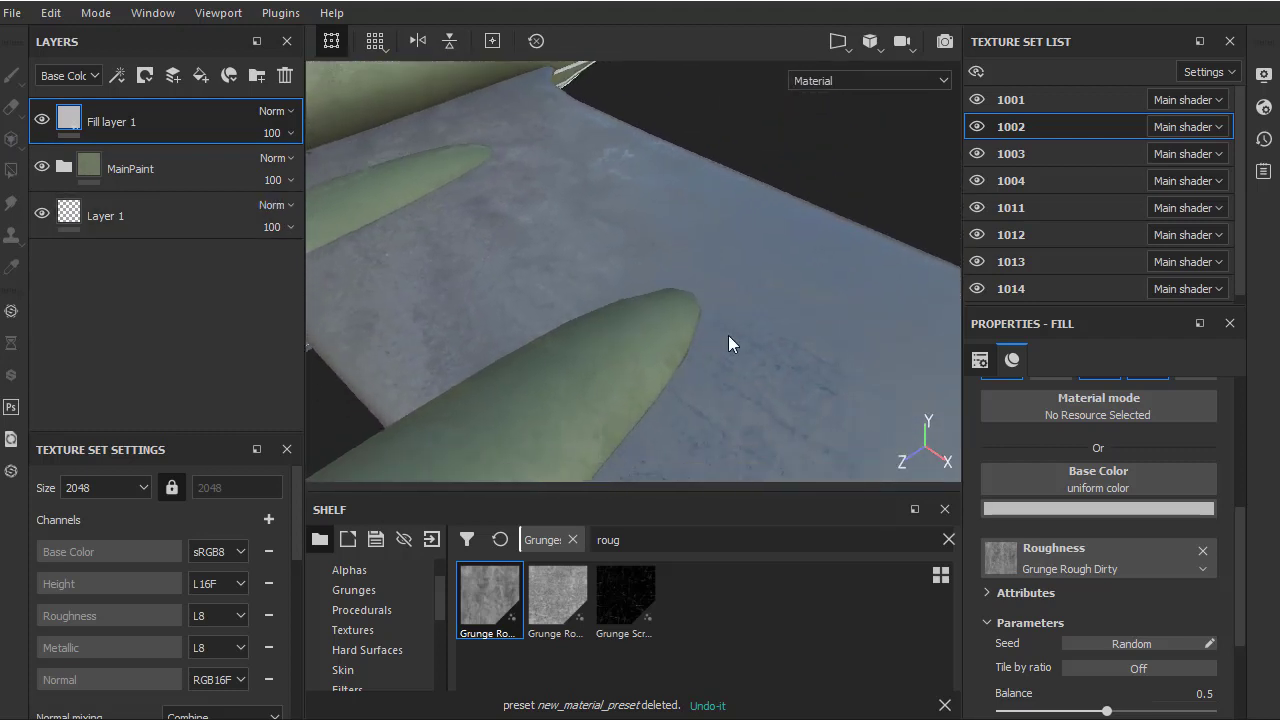
Add Fill layer 2 with a lighter base colour and darken Fill layer 1's base colour to grey
{"action": "left_click", "coordinate": [203, 76]}
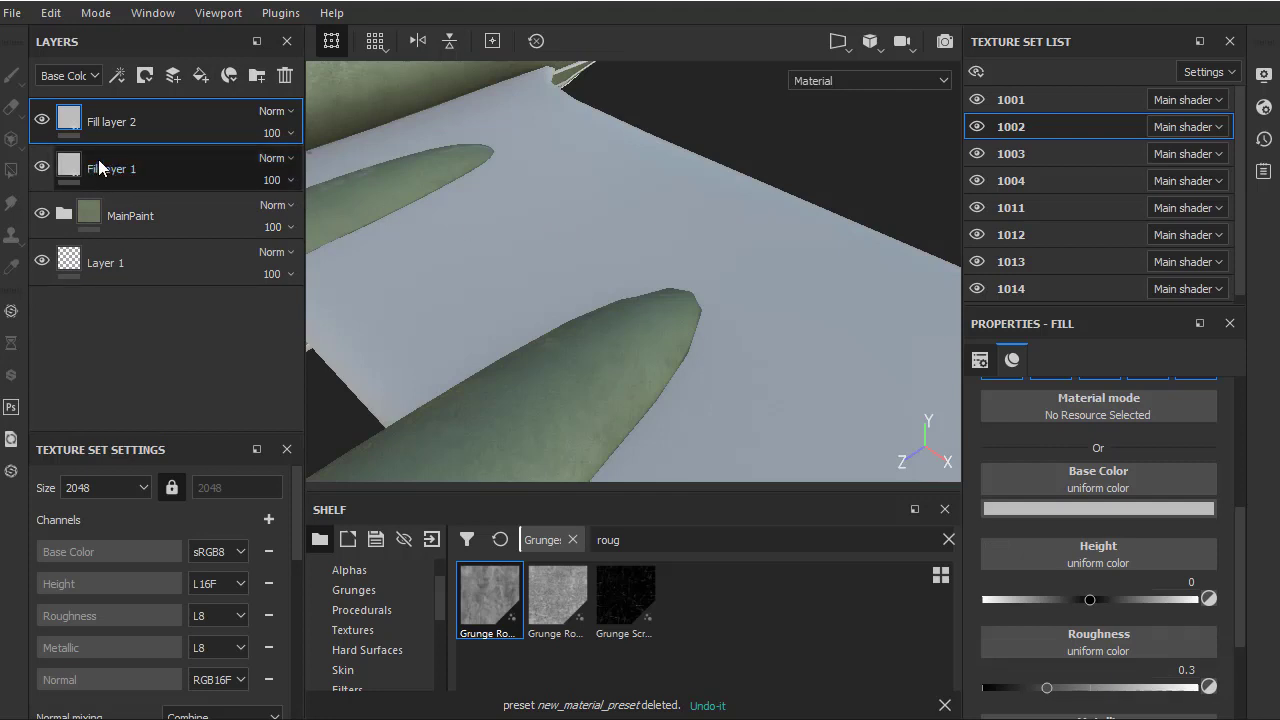
{"action": "left_click", "coordinate": [1089, 508]}
{"action": "left_click", "coordinate": [1106, 571]}
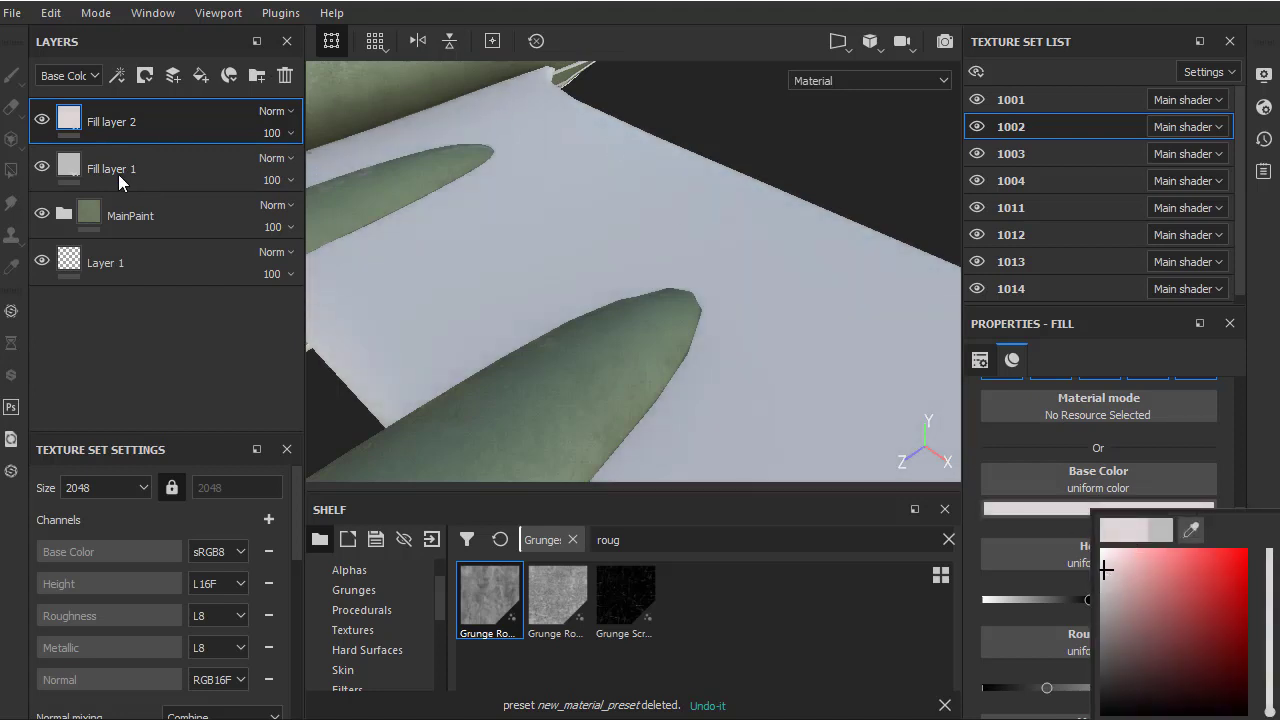
{"action": "left_click", "coordinate": [121, 180]}
{"action": "left_click", "coordinate": [1100, 509]}
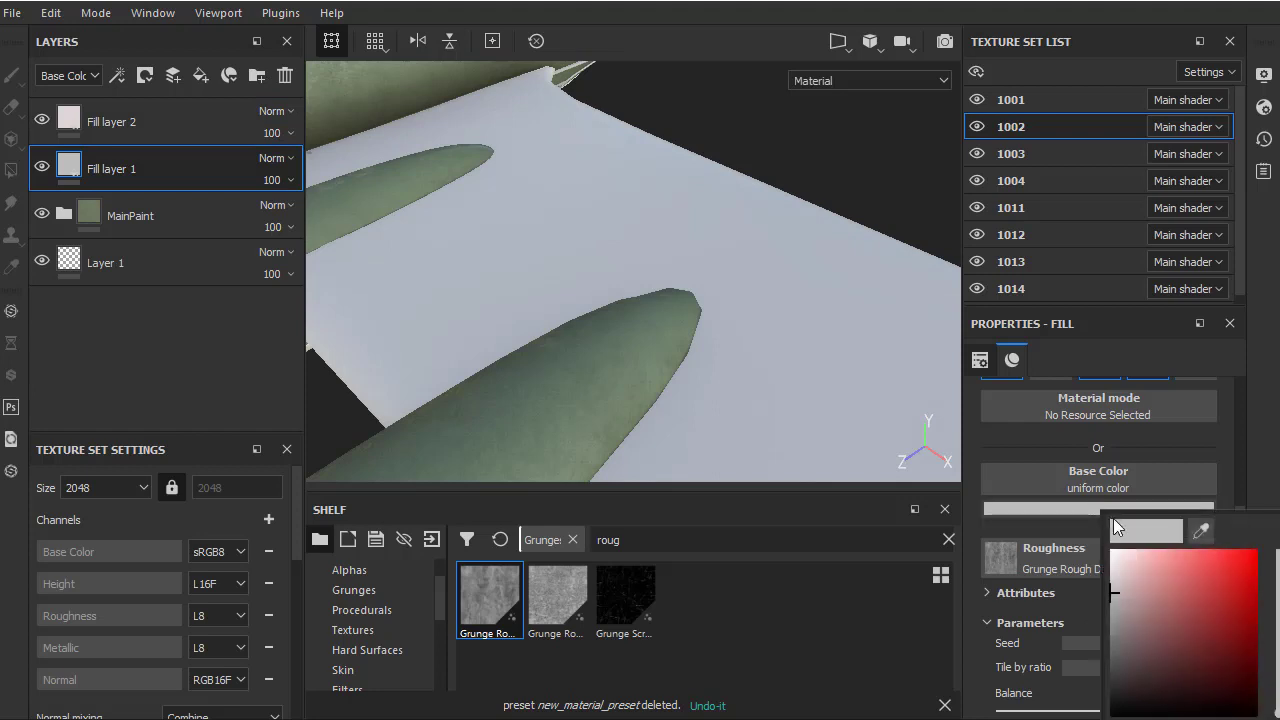
{"action": "left_click", "coordinate": [1112, 616]}
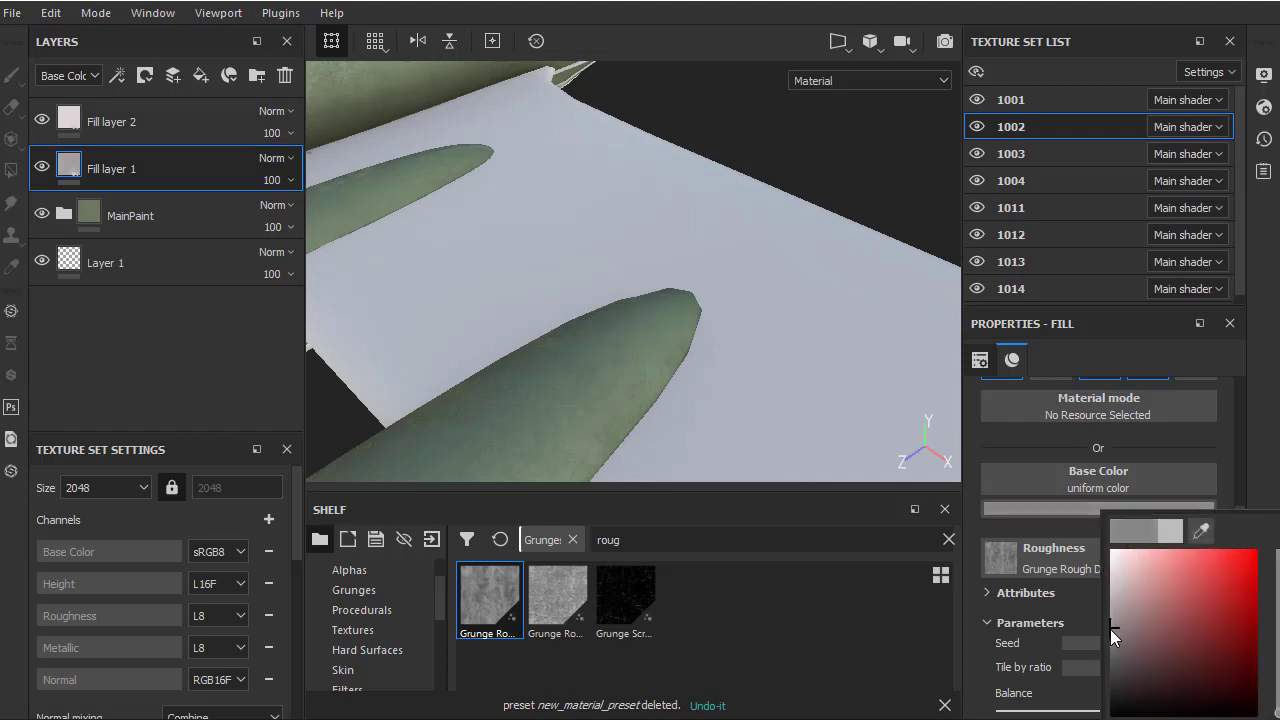
{"action": "left_click", "coordinate": [213, 198]}
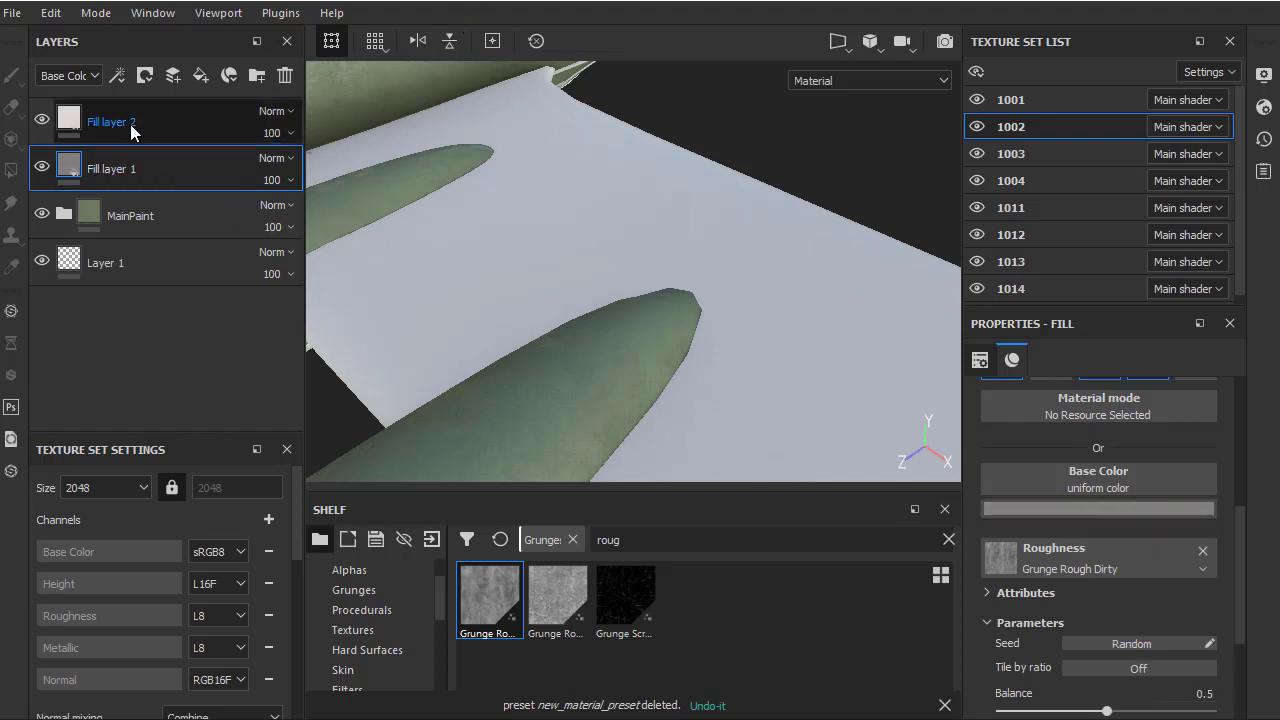
Add a black mask to Fill layer 2
{"action": "left_click", "coordinate": [180, 121]}
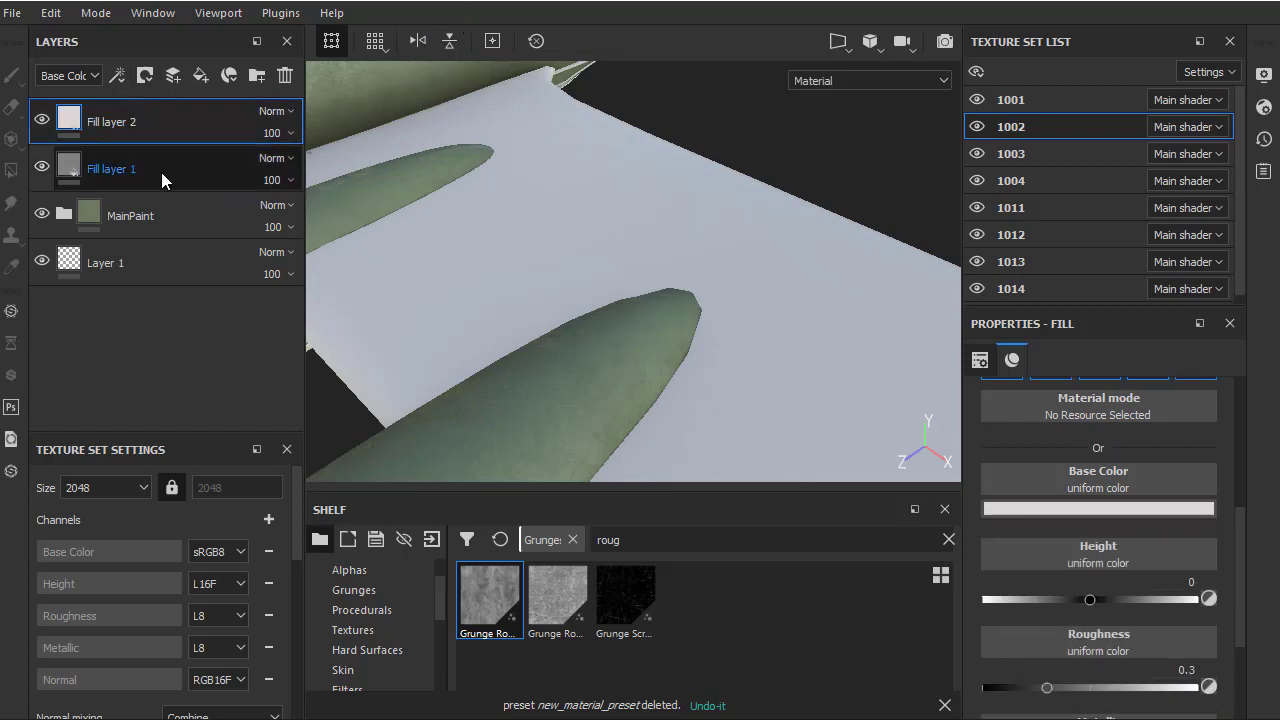
{"action": "right_click", "coordinate": [121, 124]}
{"action": "left_click", "coordinate": [175, 3]}
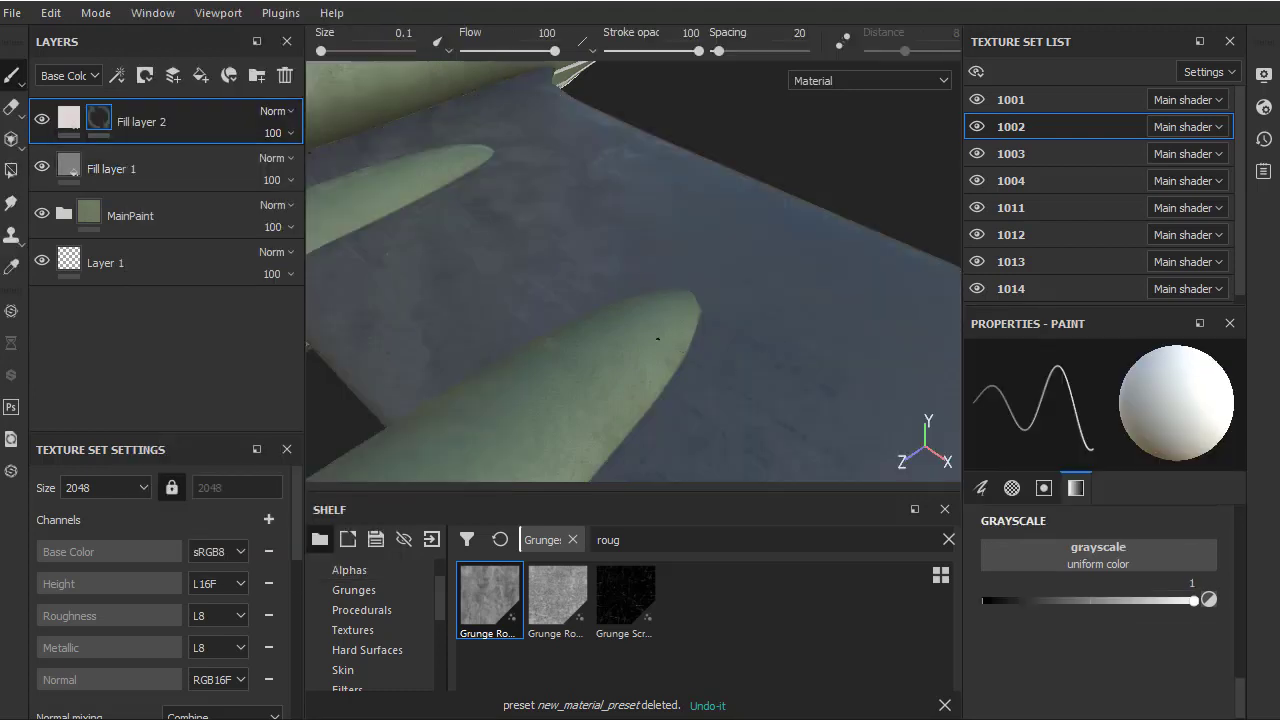
Add a fill effect to Fill layer 2's mask using Grunge Scratches Rough
{"action": "right_click", "coordinate": [102, 117]}
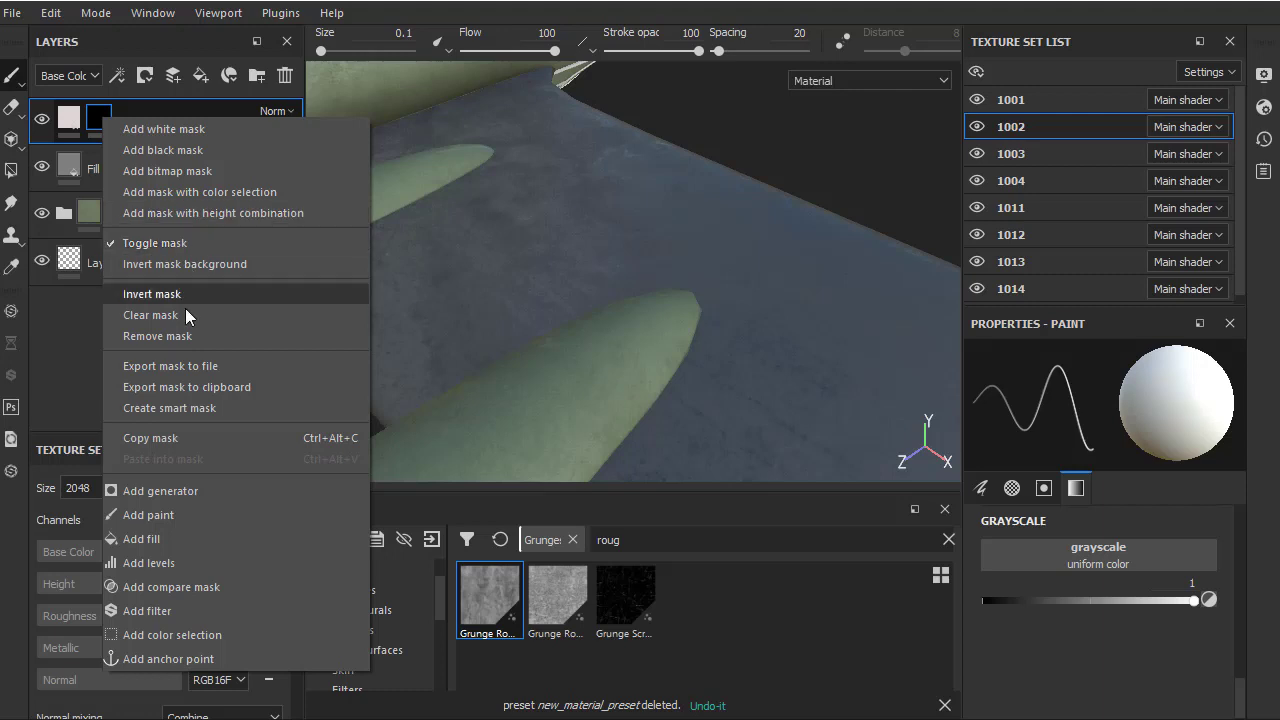
{"action": "left_click", "coordinate": [169, 541]}
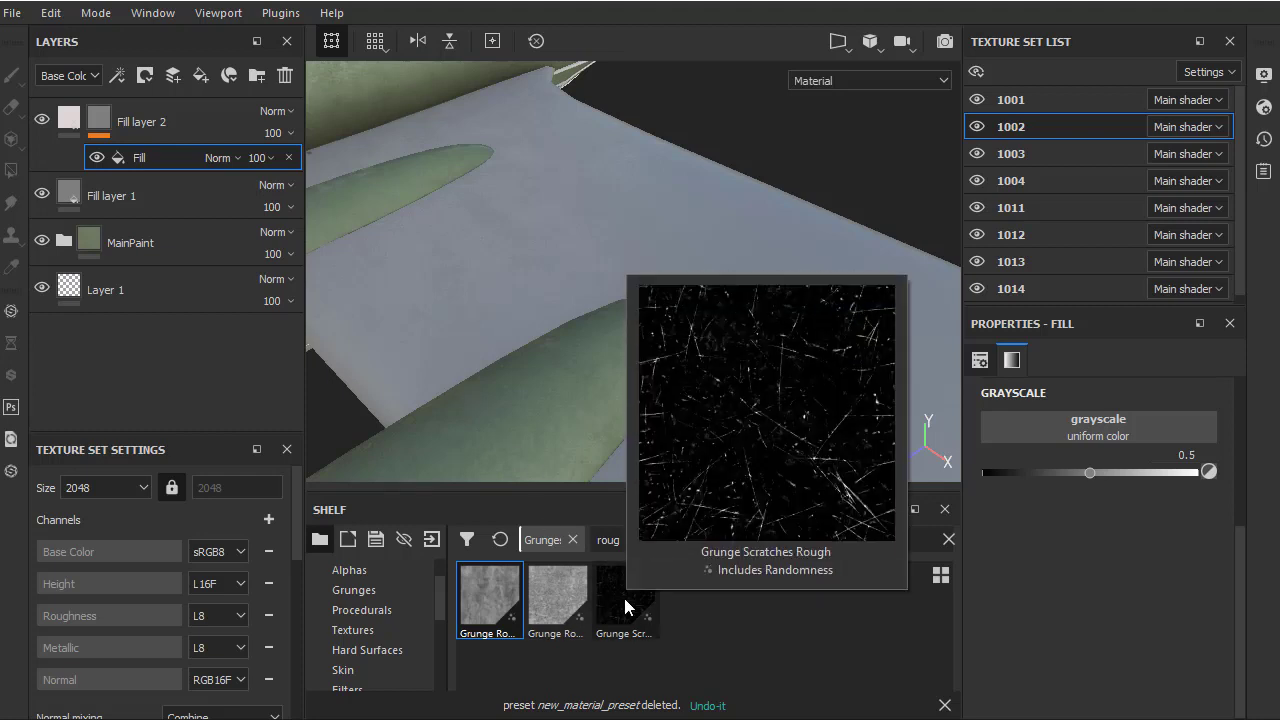
{"action": "left_click_drag", "start_coordinate": [625, 606], "coordinate": [1043, 442]}
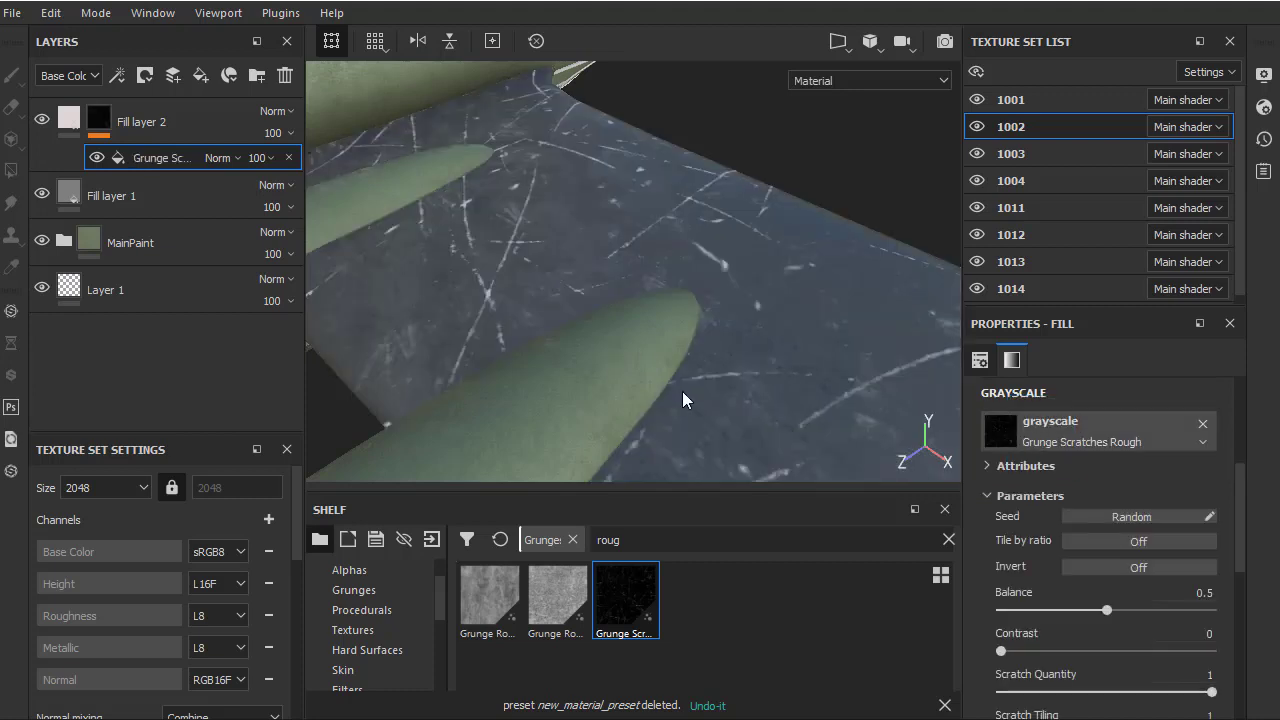
{"action": "left_click_drag", "start_coordinate": [683, 398], "coordinate": [697, 271], "text": "alt"}
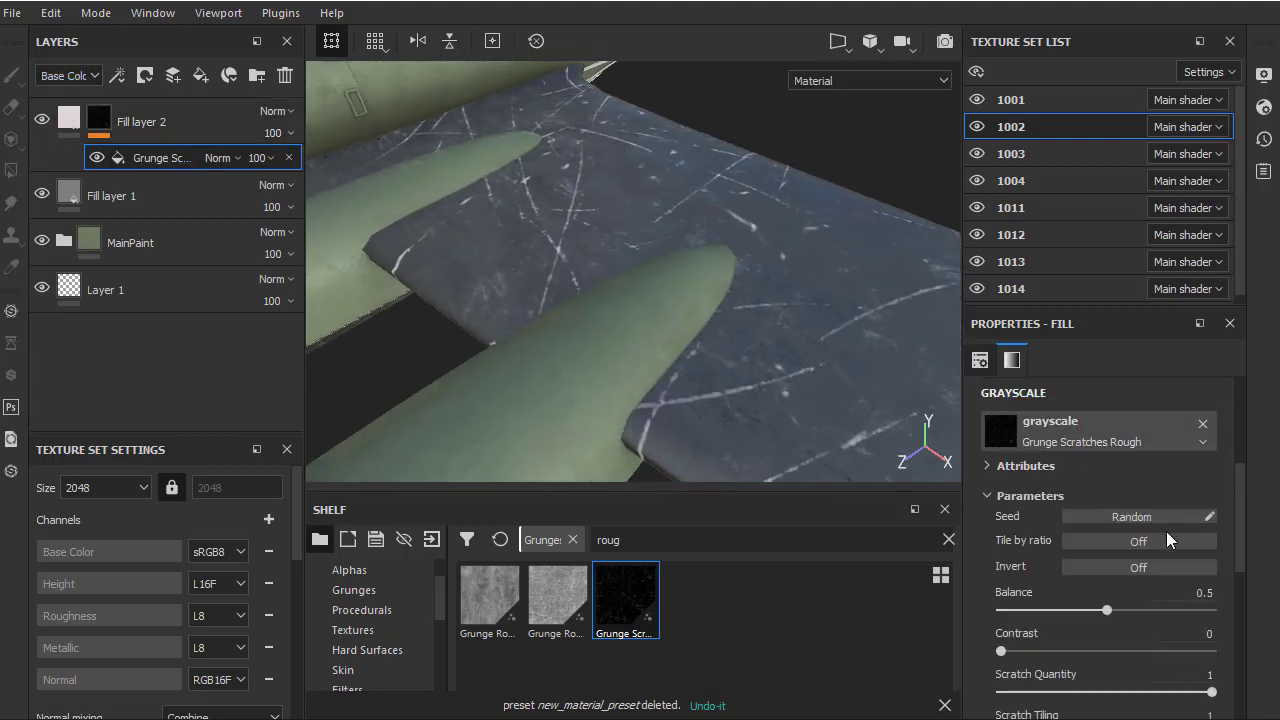
Set the scratch texture's UV scale to 4 and inspect the denser scratches on the wing
{"action": "left_click_drag", "start_coordinate": [1244, 540], "coordinate": [1240, 450]}
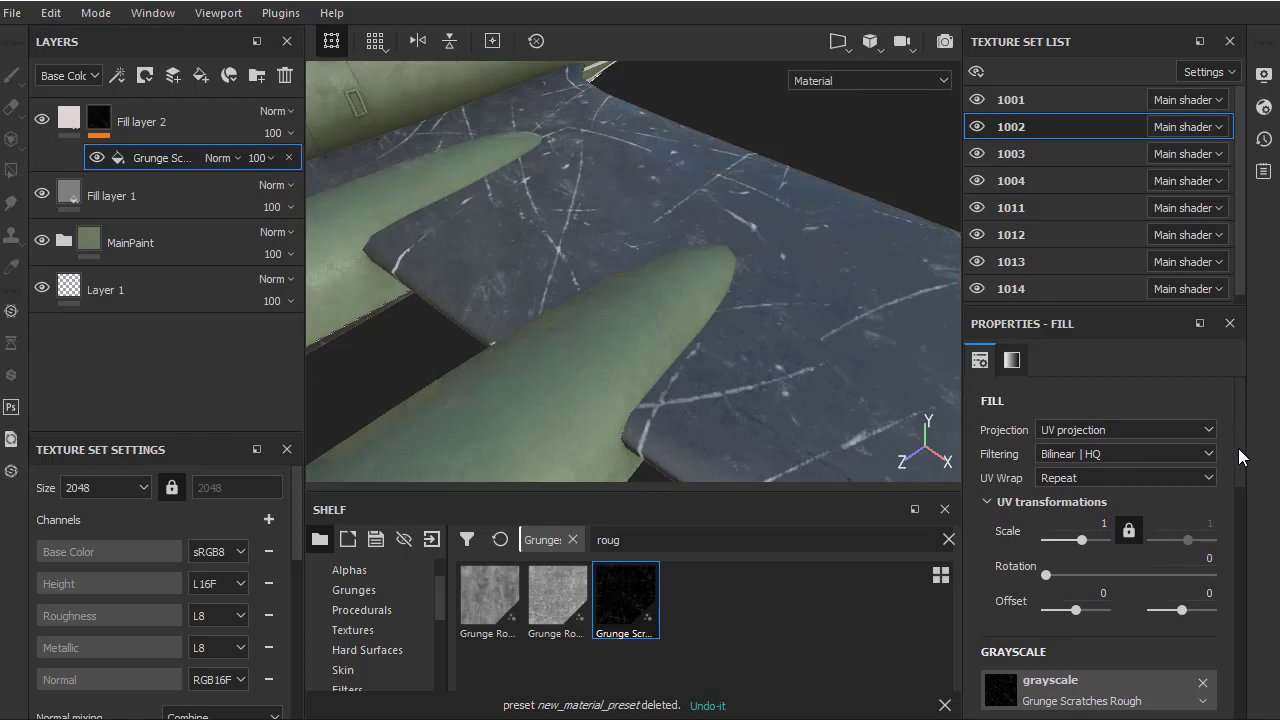
{"action": "left_click", "coordinate": [1082, 539]}
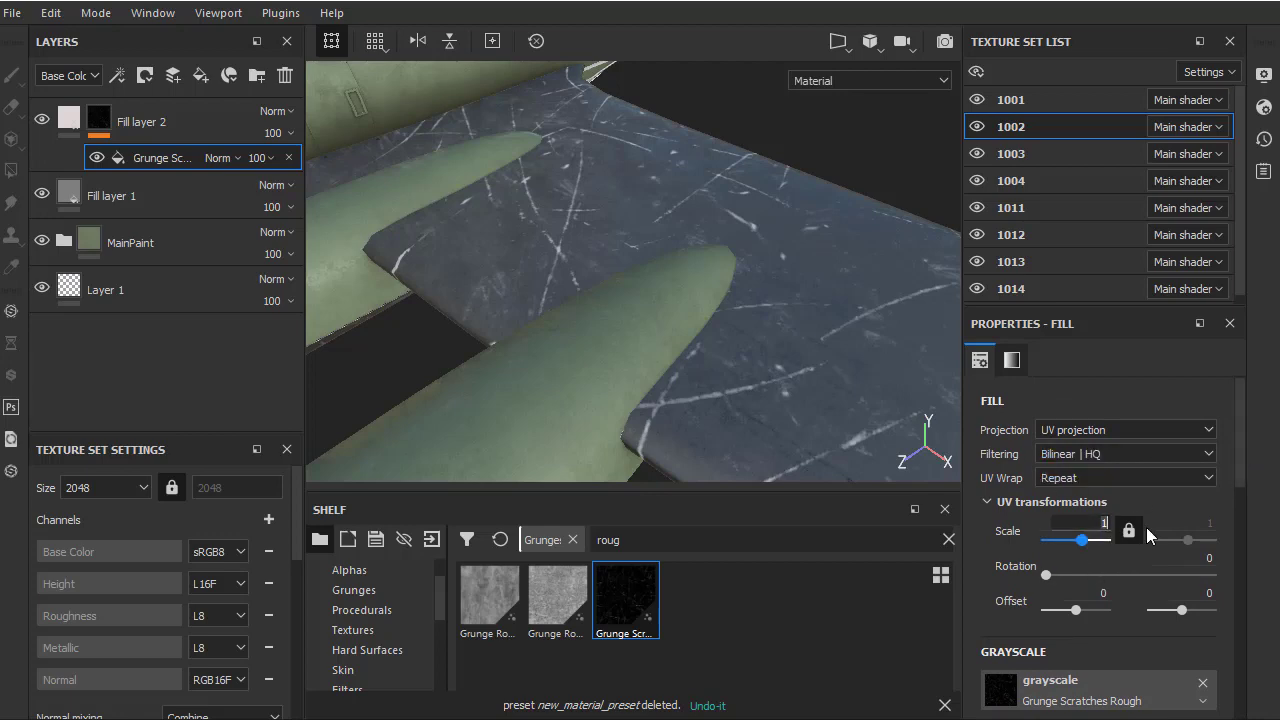
{"action": "type", "text": "4"}
{"action": "key", "text": "Return"}
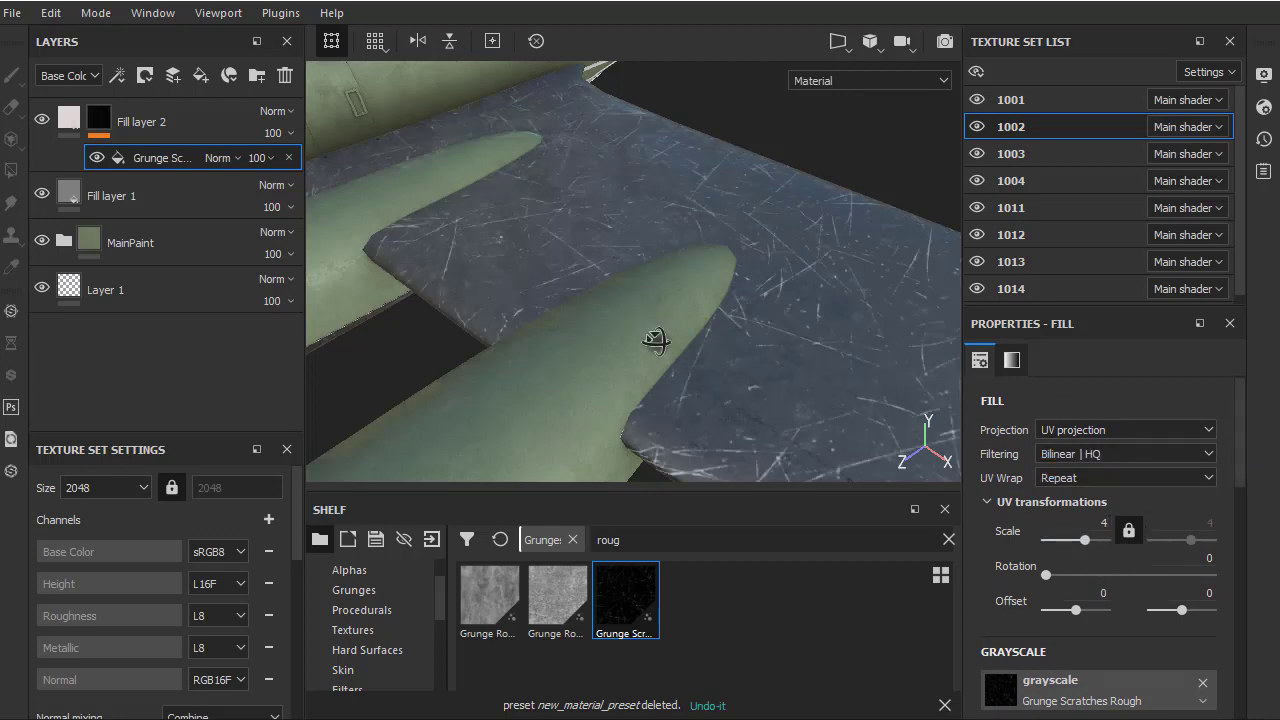
{"action": "mouse_move", "coordinate": [655, 341]}
{"action": "left_mouse_down", "text": "alt"}
{"action": "mouse_move", "coordinate": [690, 236]}
{"action": "mouse_move", "coordinate": [626, 274]}
{"action": "mouse_move", "coordinate": [520, 263]}
{"action": "left_mouse_up", "text": "alt"}
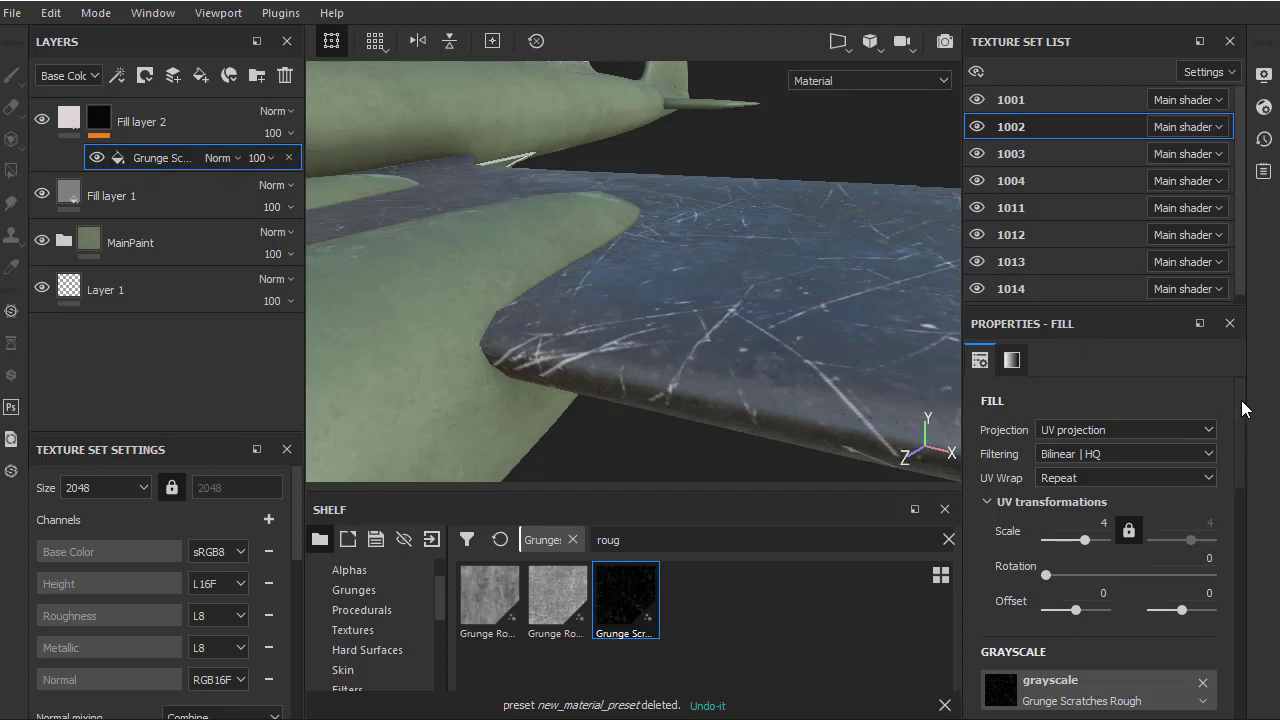
{"action": "scroll", "coordinate": [1241, 400], "scroll_direction": "down", "scroll_amount": 5}
{"action": "scroll", "coordinate": [1241, 400], "scroll_direction": "down", "scroll_amount": 5}
{"action": "scroll", "coordinate": [1241, 400], "scroll_direction": "up", "scroll_amount": 10}
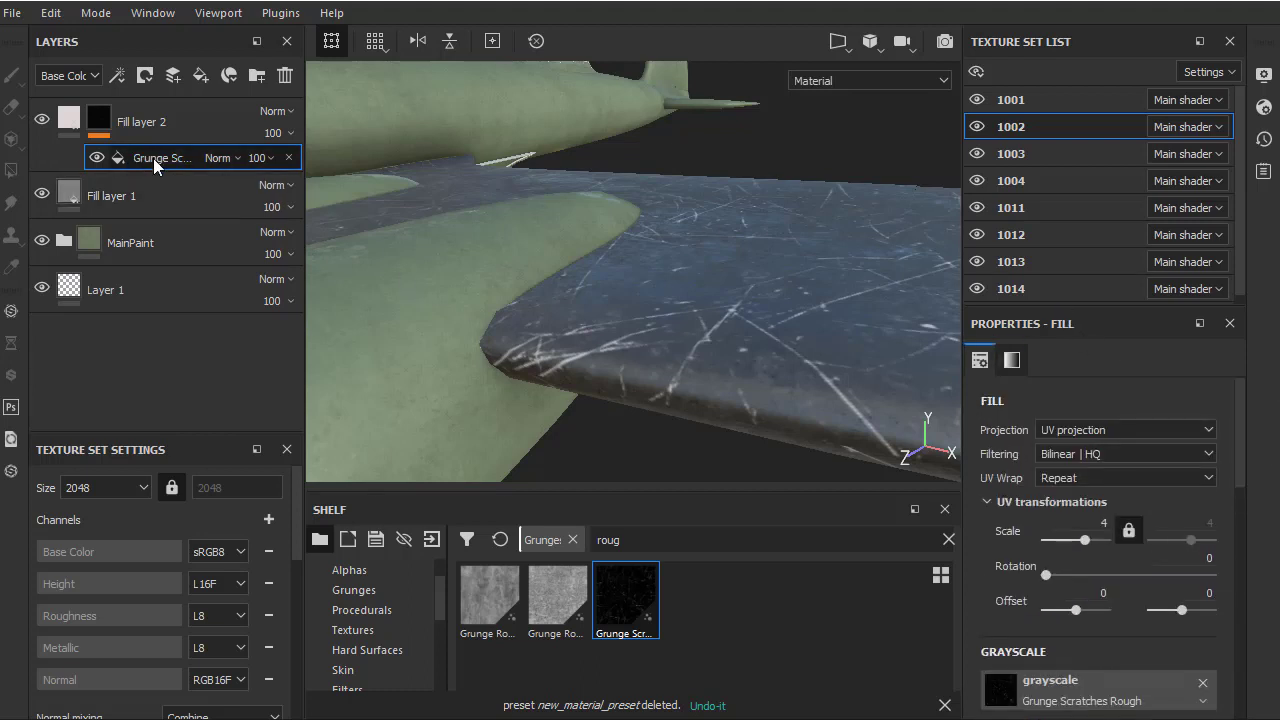
{"action": "mouse_move", "coordinate": [634, 251]}
{"action": "left_mouse_down", "text": "alt"}
{"action": "mouse_move", "coordinate": [600, 320]}
{"action": "mouse_move", "coordinate": [608, 214]}
{"action": "mouse_move", "coordinate": [603, 229]}
{"action": "left_mouse_up", "text": "alt"}
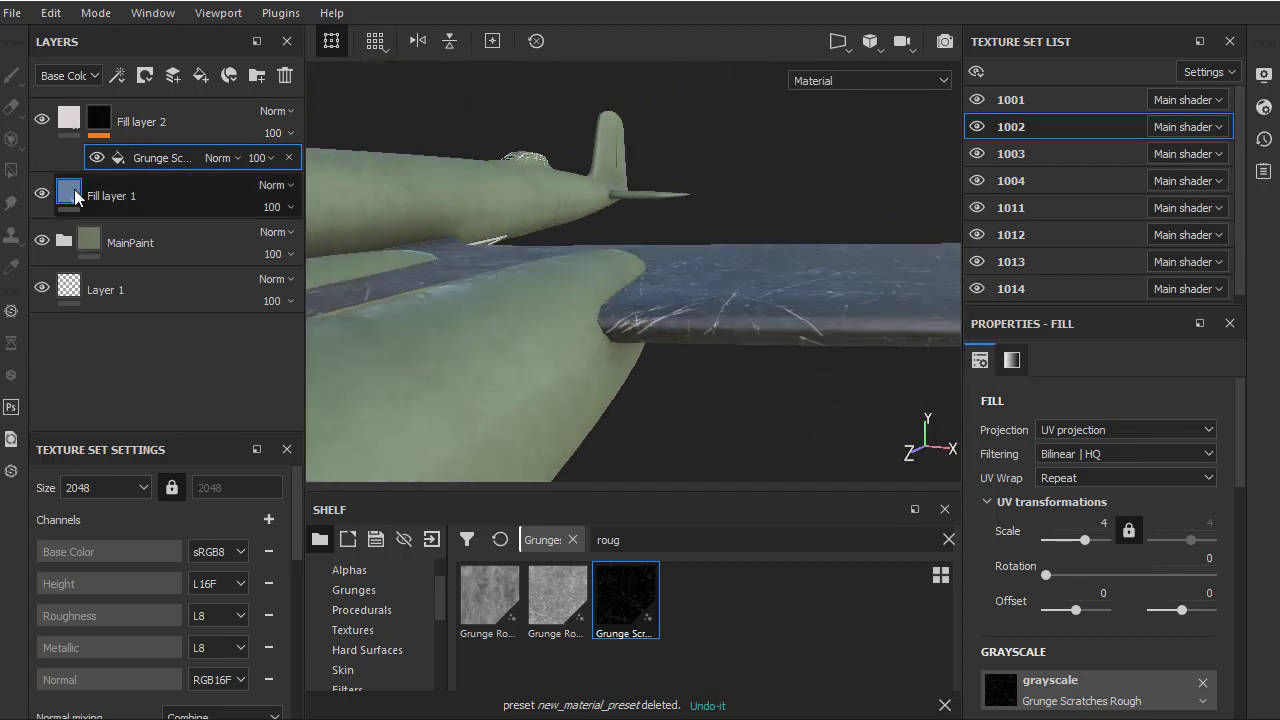
Brighten Fill layer 1's grey base colour to 0.484
{"action": "left_click", "coordinate": [74, 189]}
{"action": "scroll", "coordinate": [1237, 552], "scroll_direction": "down", "scroll_amount": 2}
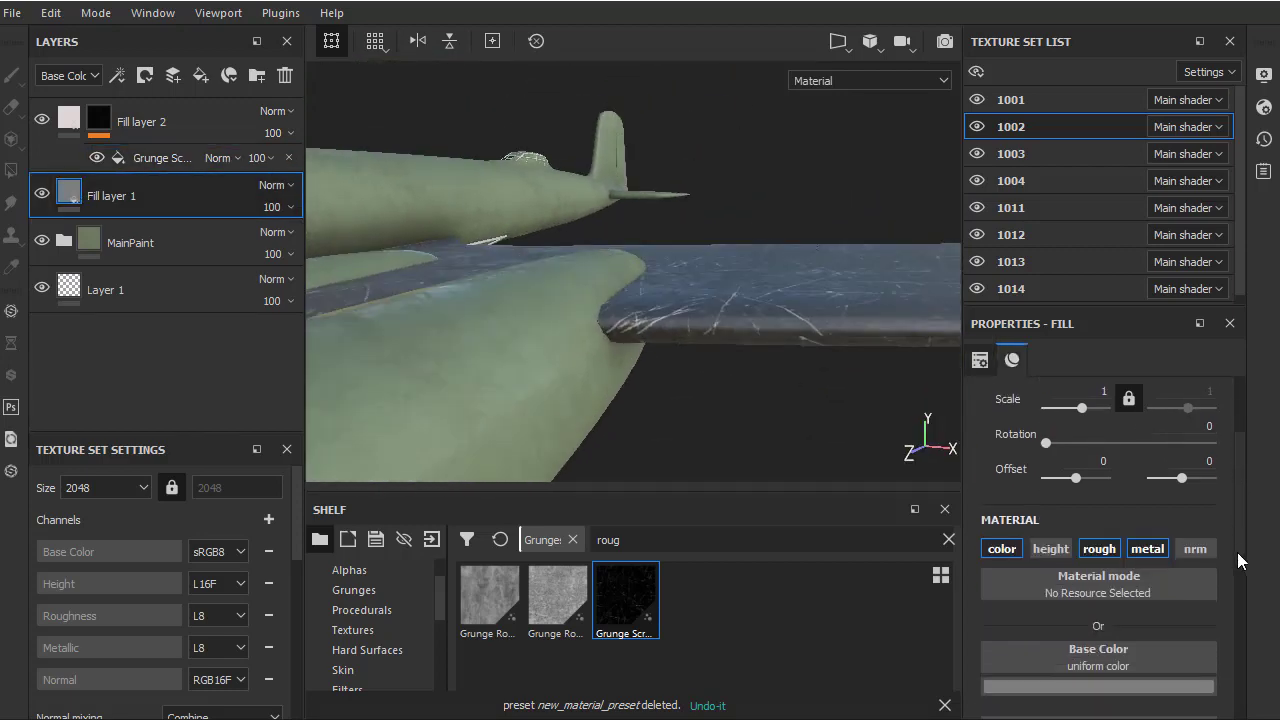
{"action": "scroll", "coordinate": [1237, 552], "scroll_direction": "down", "scroll_amount": 1}
{"action": "left_click", "coordinate": [1113, 628]}
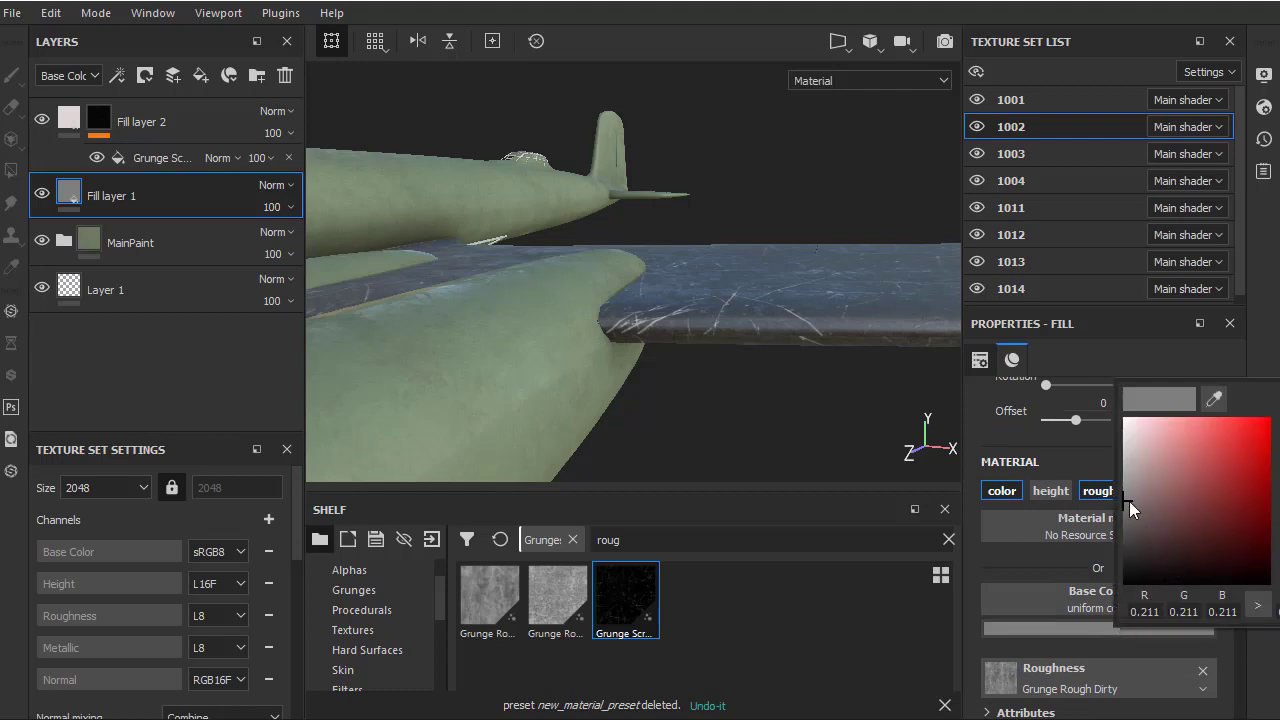
{"action": "left_click_drag", "start_coordinate": [1129, 501], "coordinate": [1122, 462]}
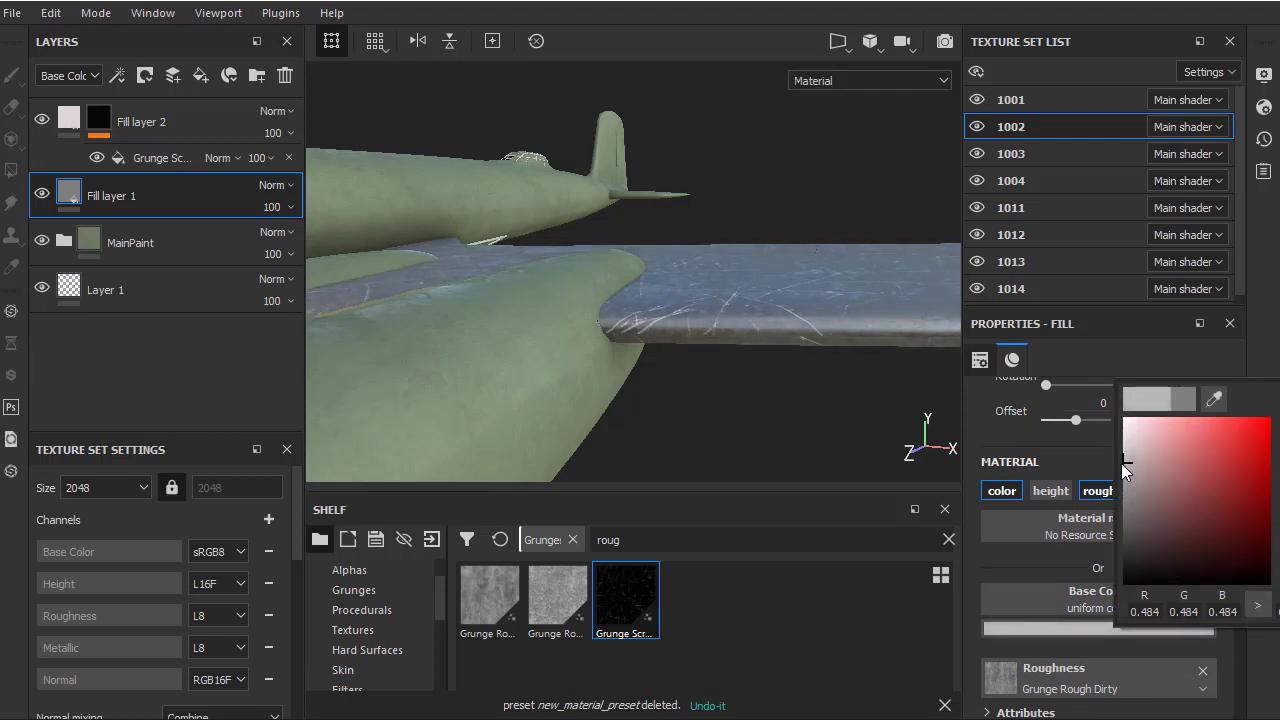
{"action": "mouse_move", "coordinate": [831, 278]}
{"action": "left_mouse_down", "text": "alt"}
{"action": "mouse_move", "coordinate": [763, 354]}
{"action": "mouse_move", "coordinate": [591, 274]}
{"action": "mouse_move", "coordinate": [701, 370]}
{"action": "mouse_move", "coordinate": [614, 289]}
{"action": "mouse_move", "coordinate": [643, 303]}
{"action": "mouse_move", "coordinate": [630, 300]}
{"action": "left_mouse_up", "text": "alt"}
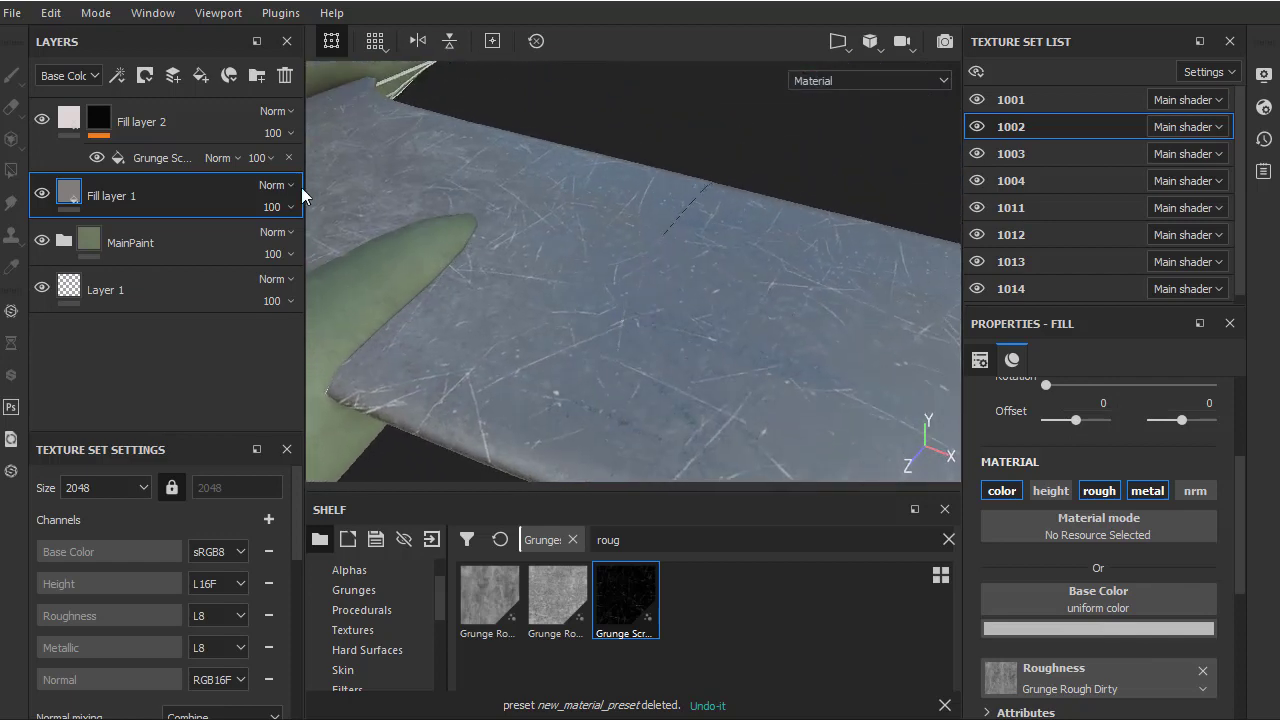
{"action": "left_click", "coordinate": [98, 118]}
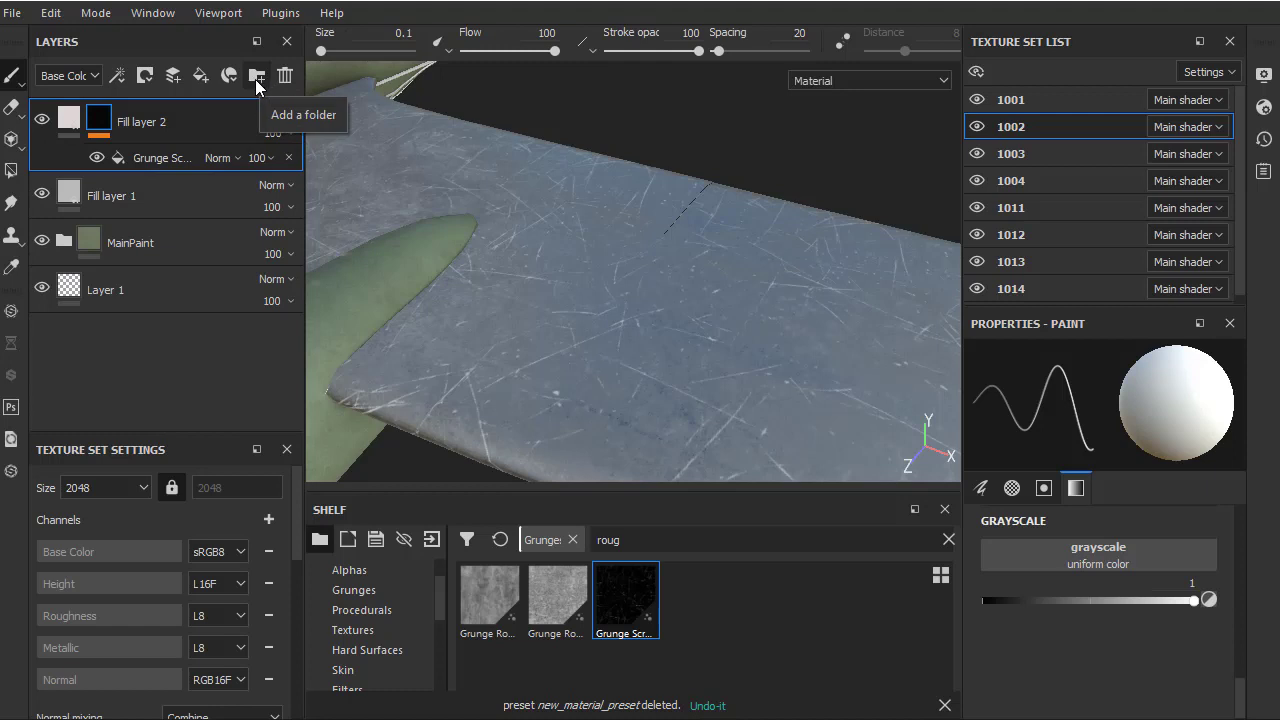
Add a new folder to the layer stack and name it ALU_GRP
{"action": "left_click", "coordinate": [257, 80]}
{"action": "double_click", "coordinate": [133, 123]}
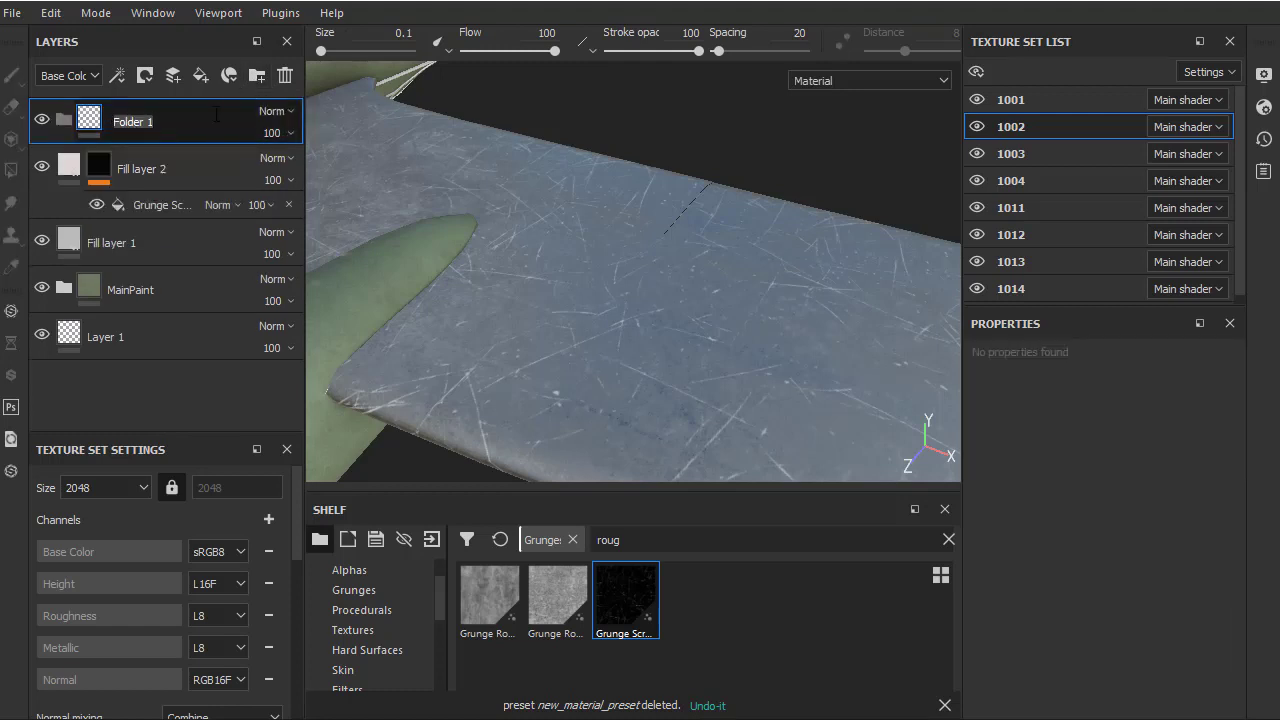
{"action": "type", "text": "ALU_"}
{"action": "type", "text": "GRP"}
{"action": "key", "text": "Return"}
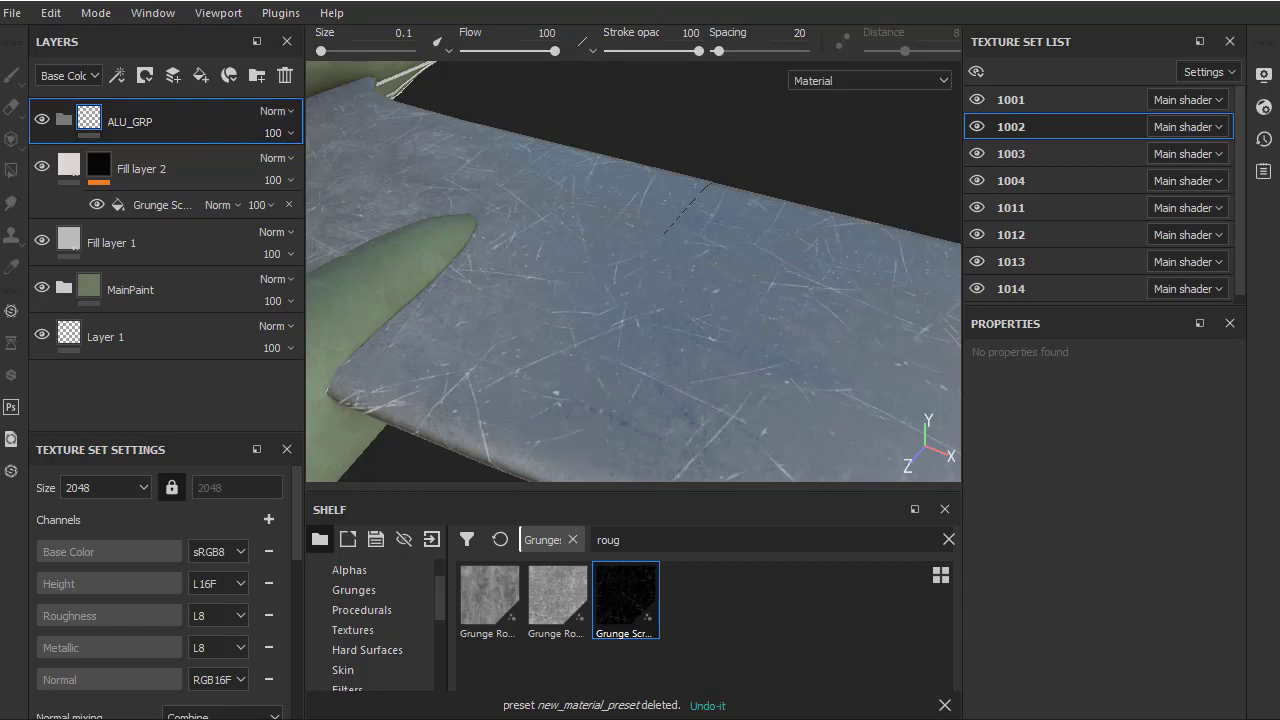
Move Fill layer 1 and Fill layer 2 into the ALU_GRP folder
{"action": "scroll", "coordinate": [840, 155], "scroll_direction": "down", "scroll_amount": 3}
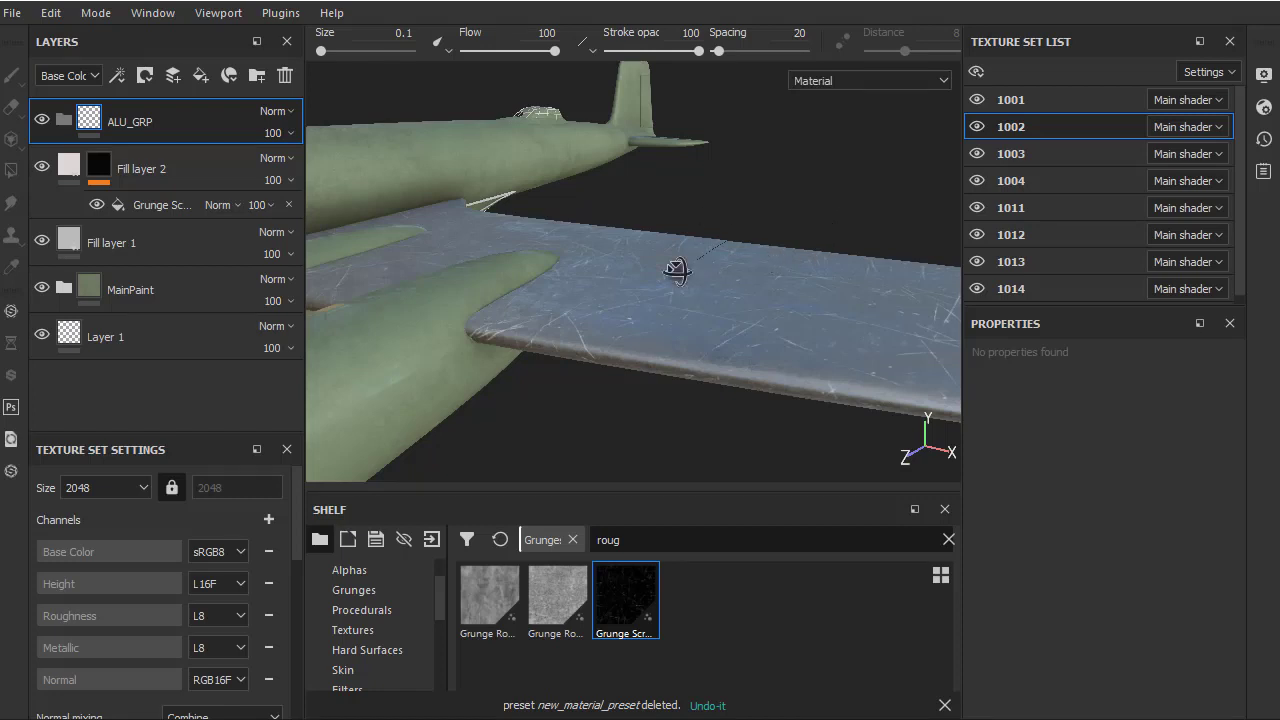
{"action": "left_click_drag", "start_coordinate": [676, 270], "coordinate": [686, 277], "text": "alt"}
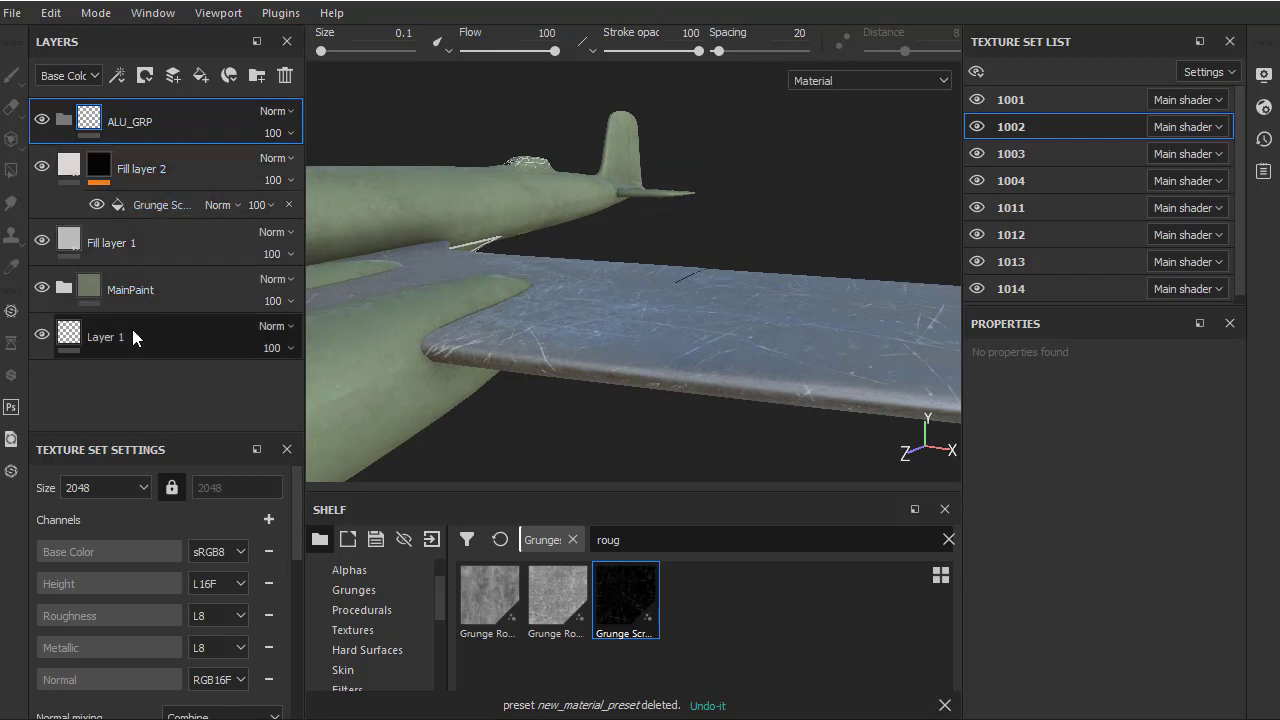
{"action": "left_click", "coordinate": [42, 288]}
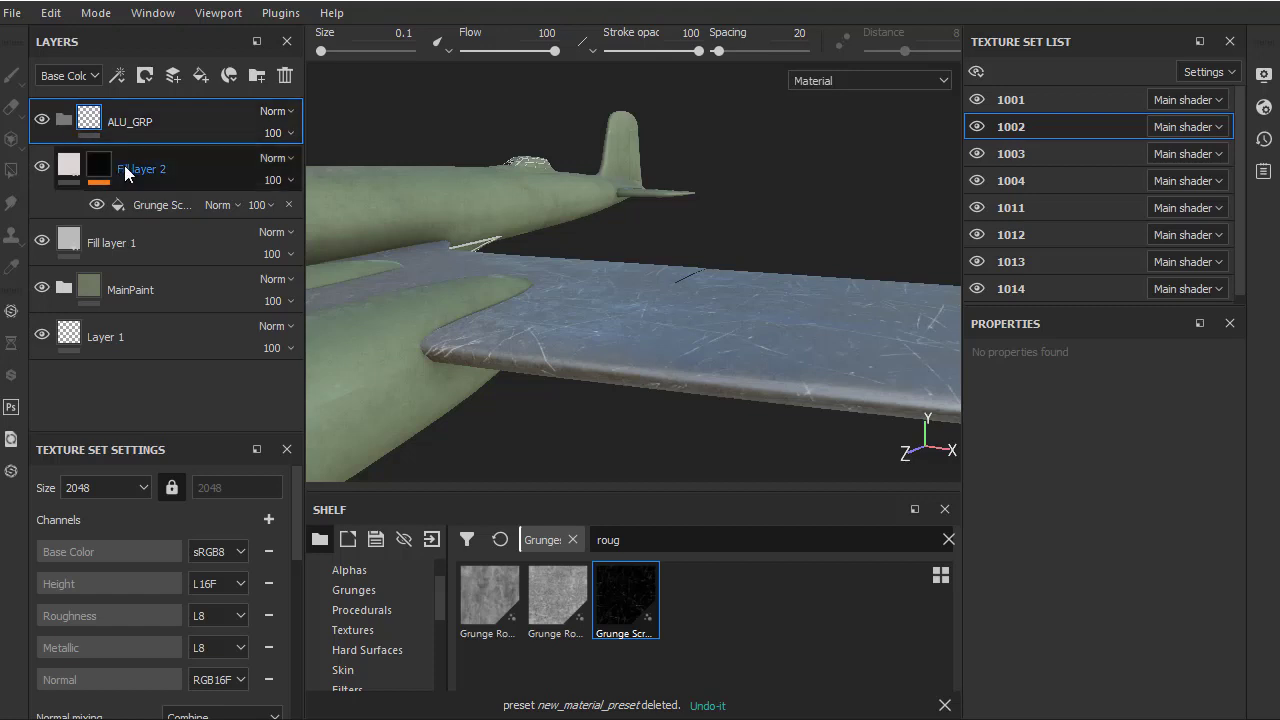
{"action": "left_click", "coordinate": [158, 169]}
{"action": "left_click", "coordinate": [152, 240], "text": "ctrl"}
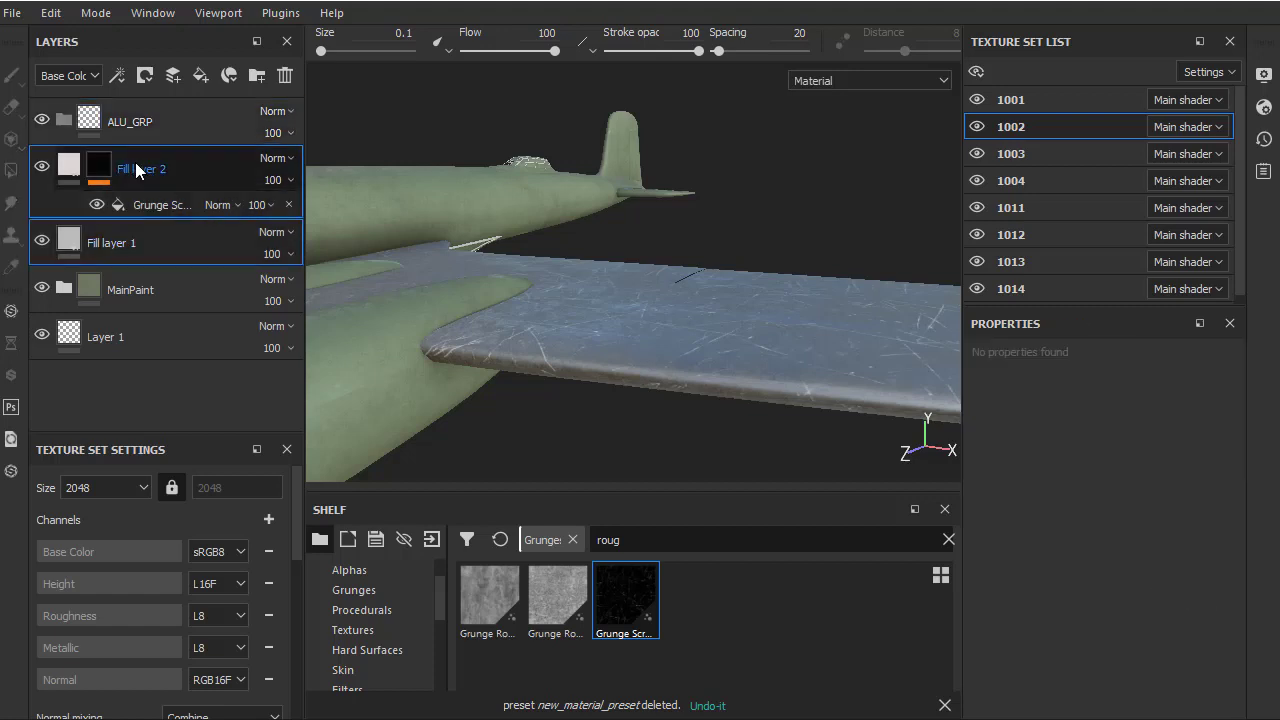
{"action": "left_click_drag", "start_coordinate": [126, 165], "coordinate": [140, 120]}
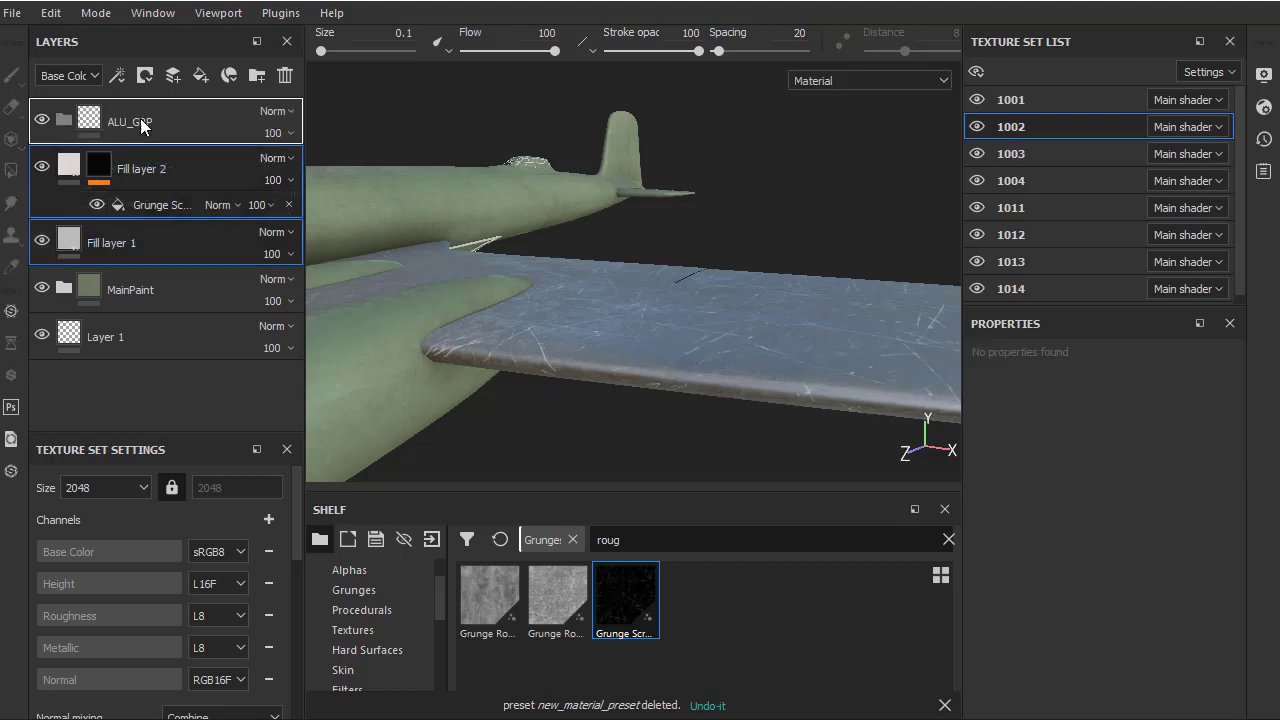
Compare ALU_GRP hidden and shown, then give the folder a black mask
{"action": "left_click", "coordinate": [42, 118]}
{"action": "left_click", "coordinate": [43, 118]}
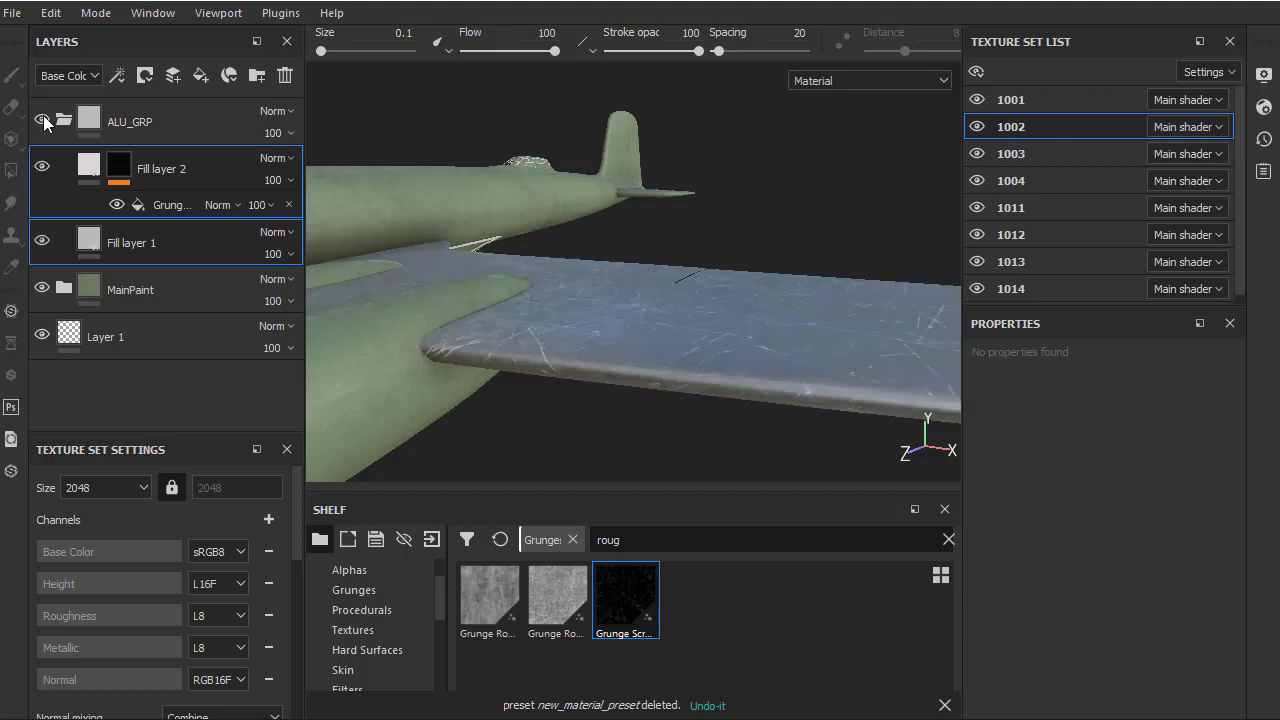
{"action": "left_click", "coordinate": [43, 118]}
{"action": "left_click", "coordinate": [43, 118]}
{"action": "left_click", "coordinate": [137, 123]}
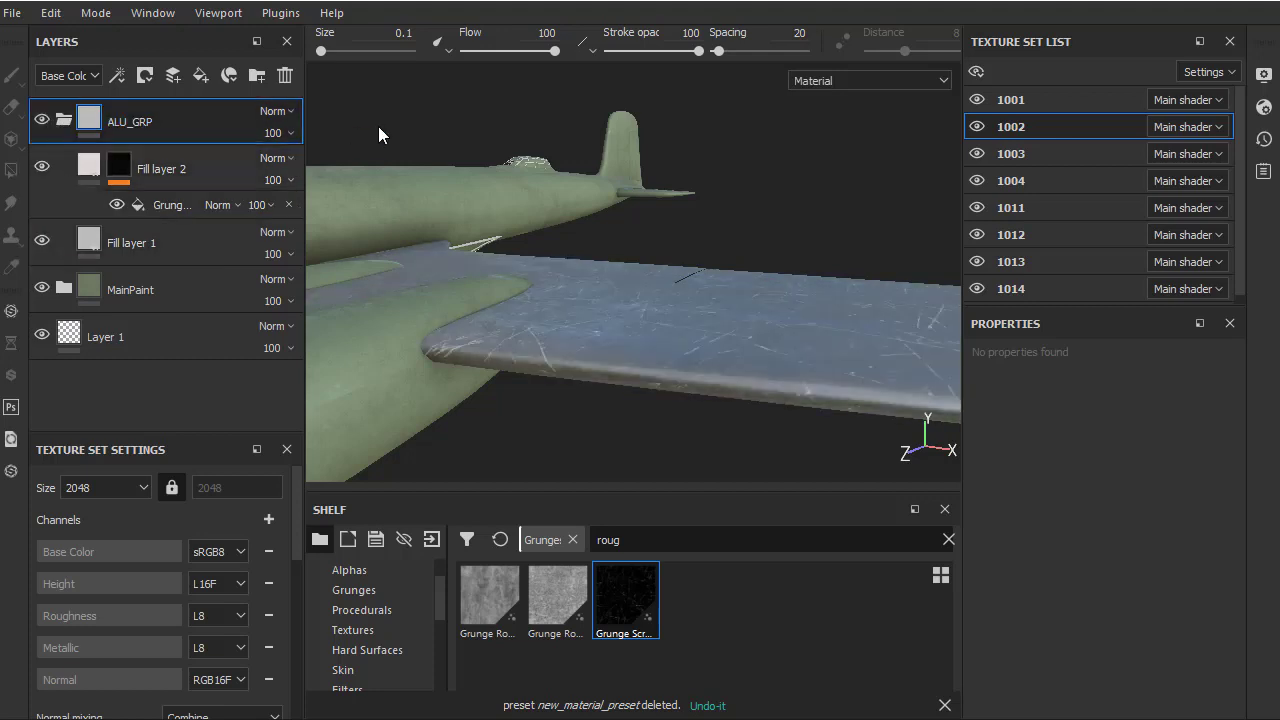
{"action": "right_click", "coordinate": [140, 122]}
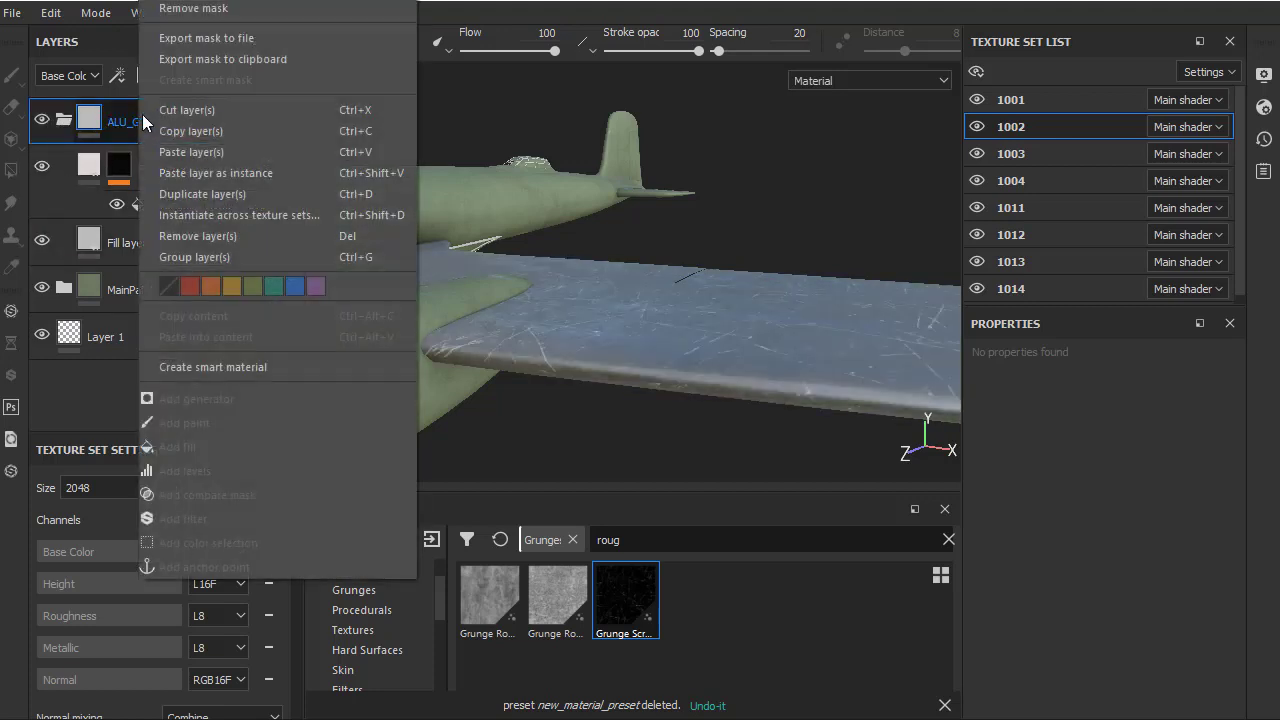
{"action": "left_click", "coordinate": [200, 3]}
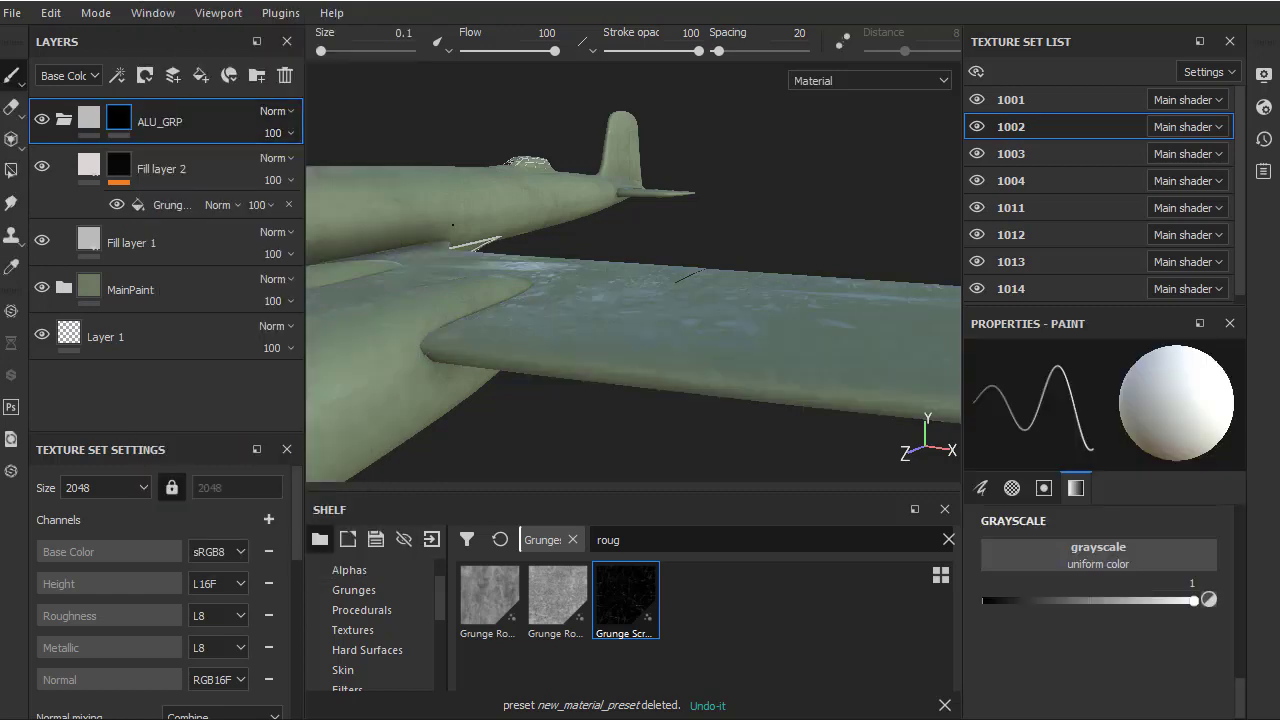
Clear the 'roug' shelf search and browse Smart masks down to Edges Dusty and Edges Scratched
{"action": "left_click_drag", "start_coordinate": [647, 345], "coordinate": [616, 331], "text": "alt"}
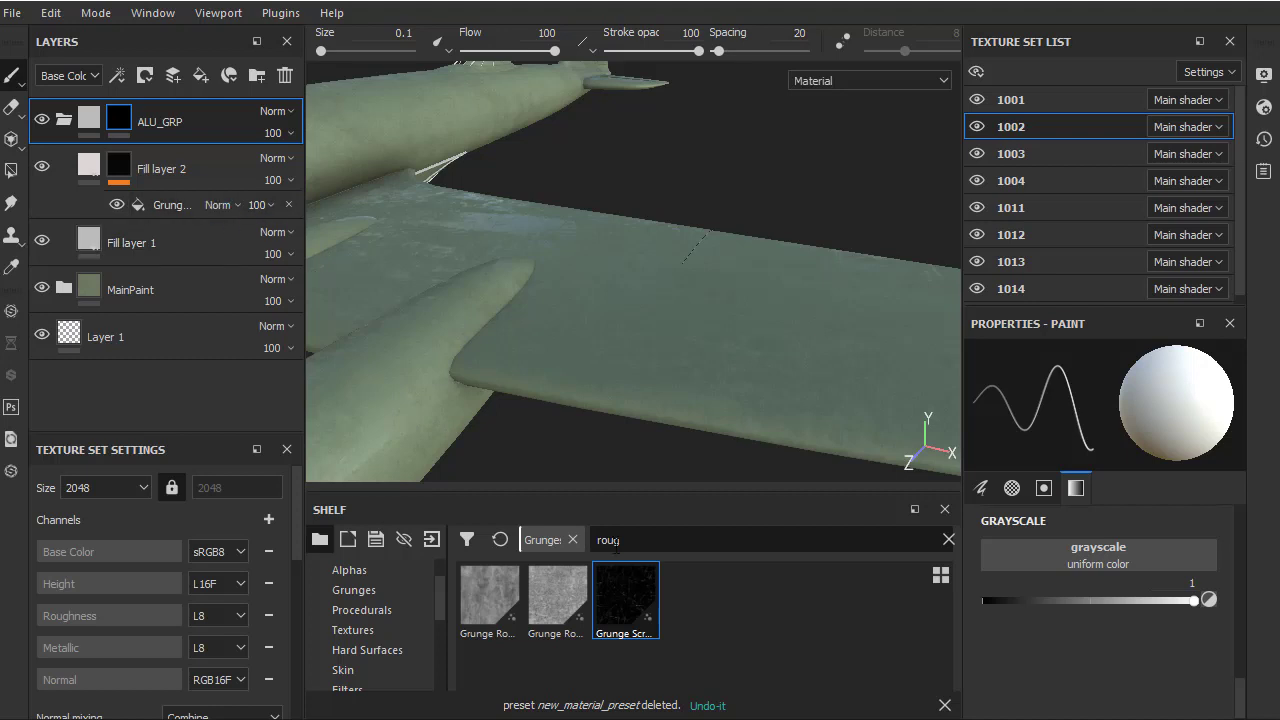
{"action": "key", "text": "BackSpace"}
{"action": "key", "text": "BackSpace"}
{"action": "key", "text": "BackSpace"}
{"action": "key", "text": "BackSpace"}
{"action": "left_click", "coordinate": [354, 590]}
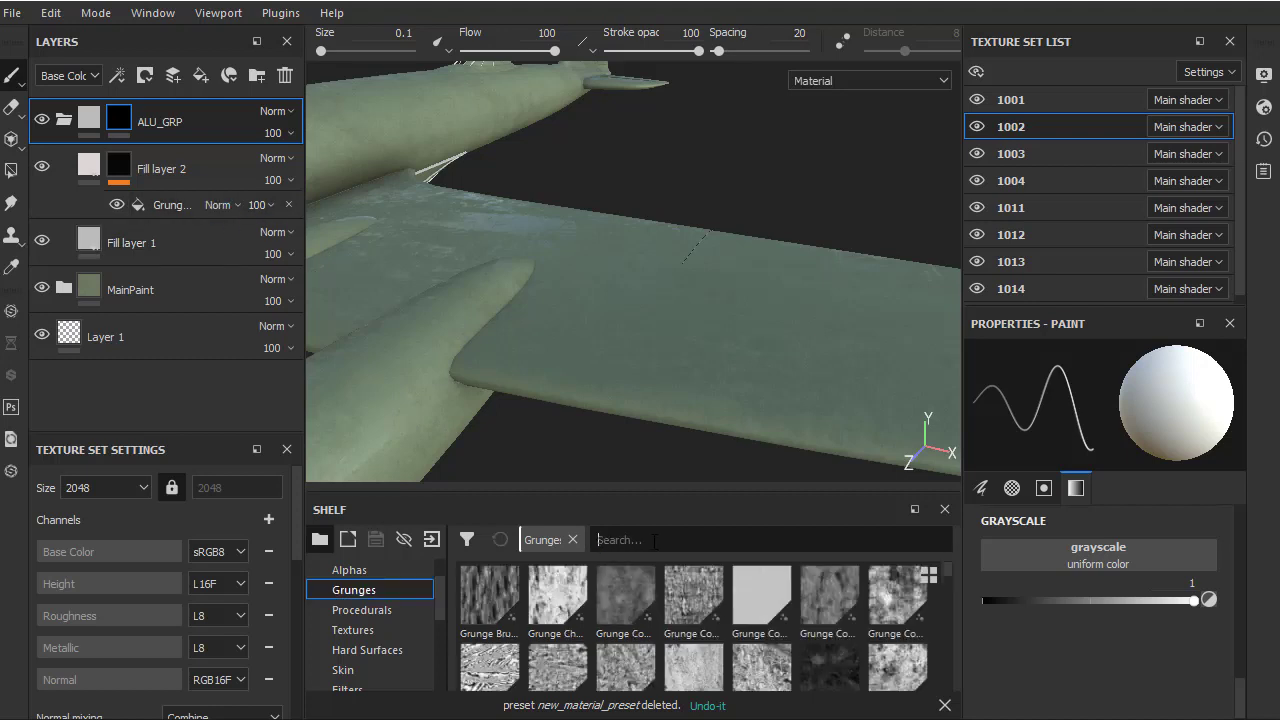
{"action": "left_click_drag", "start_coordinate": [441, 607], "coordinate": [441, 646]}
{"action": "left_click", "coordinate": [408, 662]}
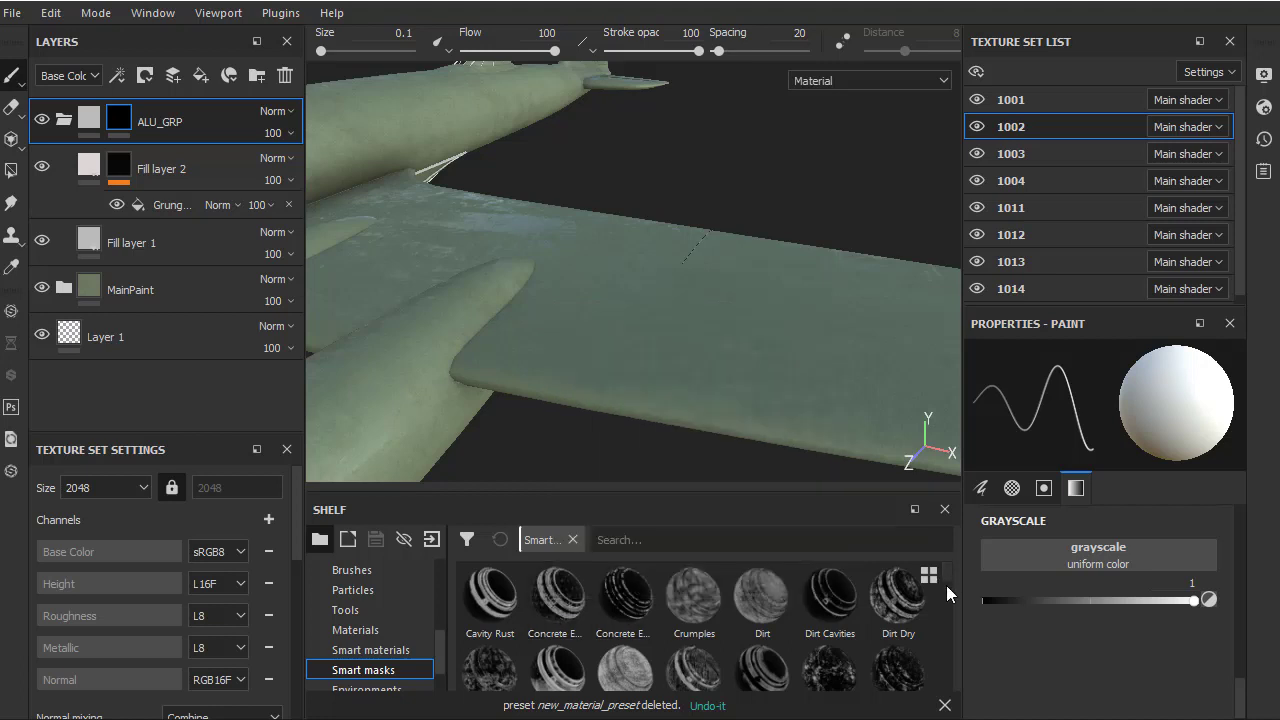
{"action": "left_click_drag", "start_coordinate": [946, 585], "coordinate": [944, 610]}
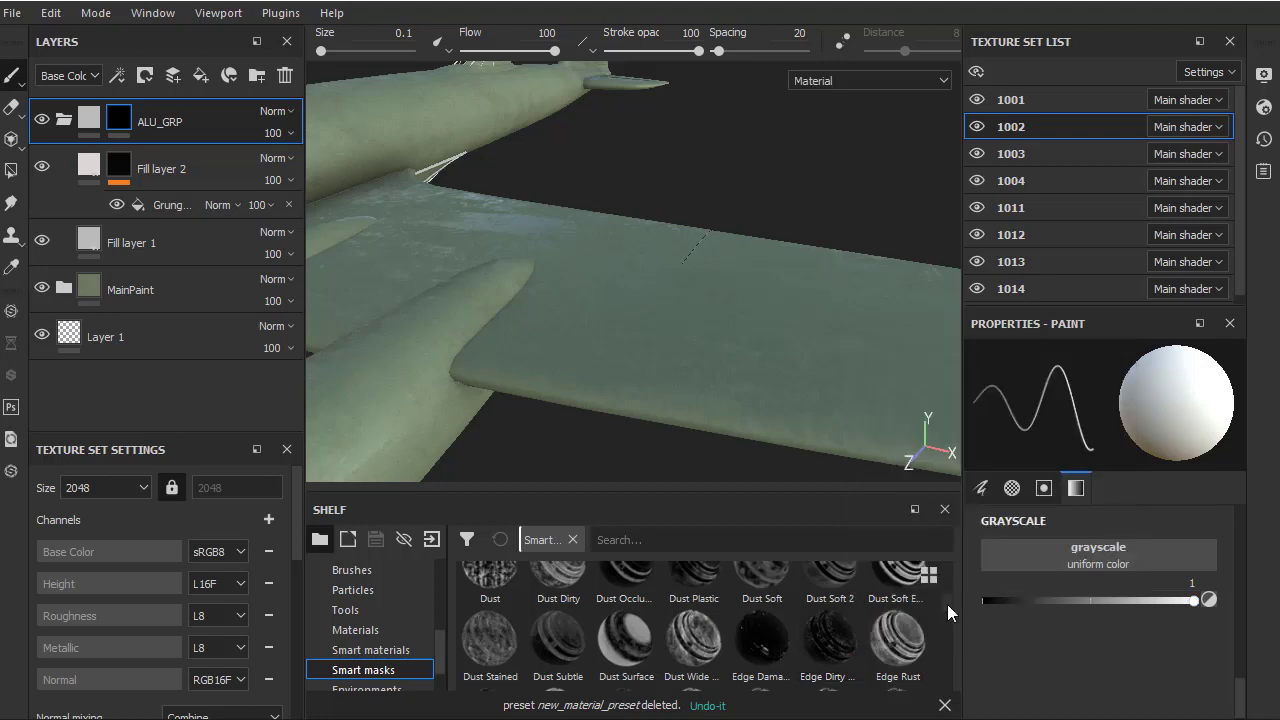
{"action": "left_click_drag", "start_coordinate": [947, 604], "coordinate": [948, 625]}
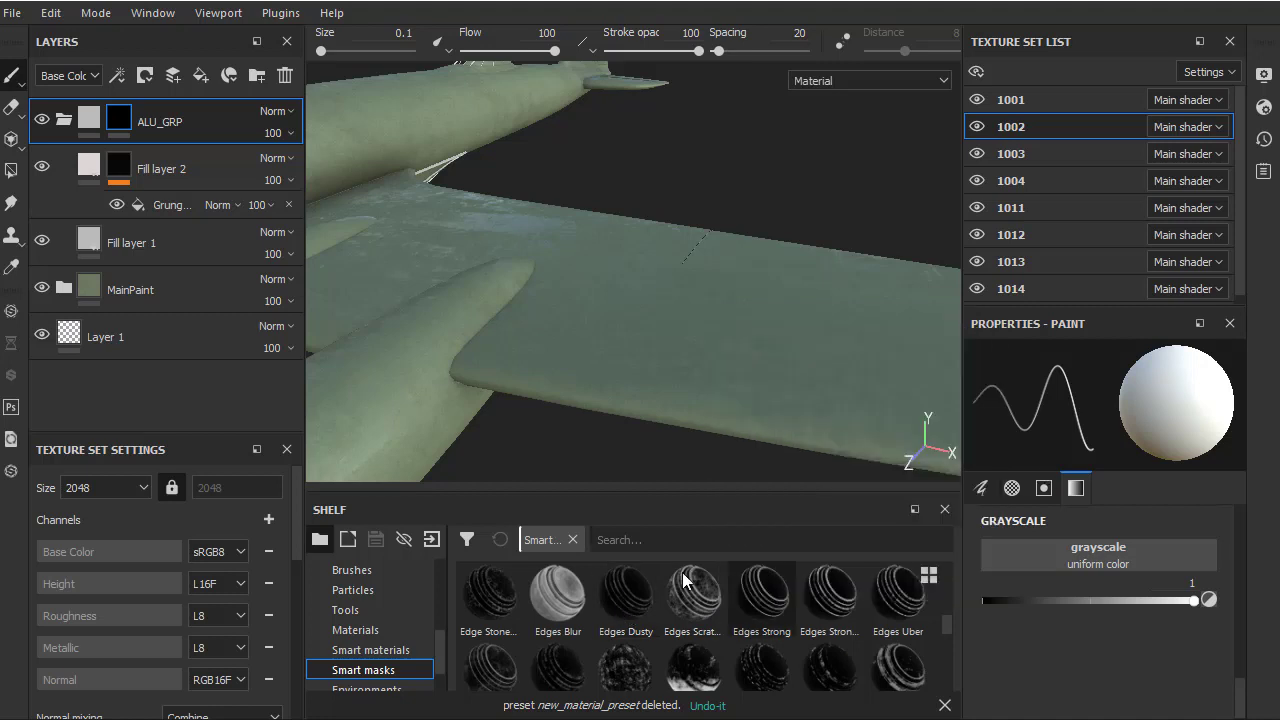
{"action": "mouse_move", "coordinate": [625, 597]}
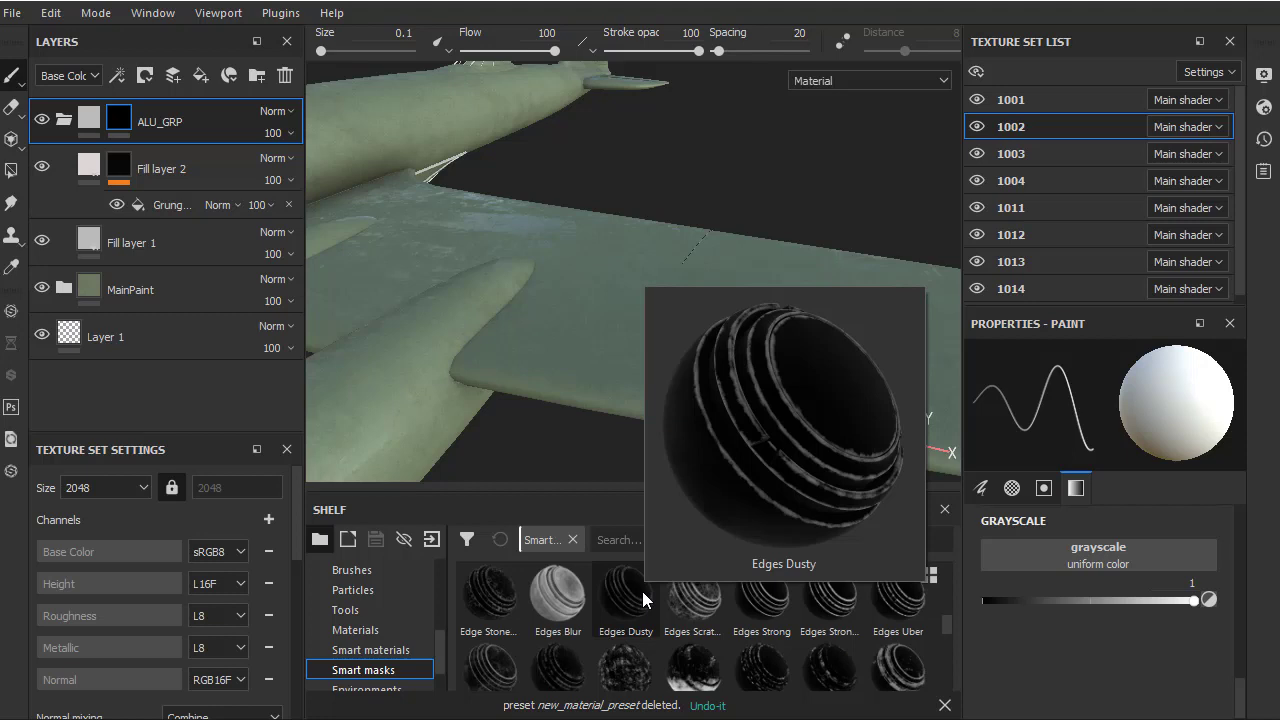
Apply the Edges Dusty smart mask to the ALU_GRP folder
{"action": "left_click_drag", "start_coordinate": [643, 600], "coordinate": [147, 126]}
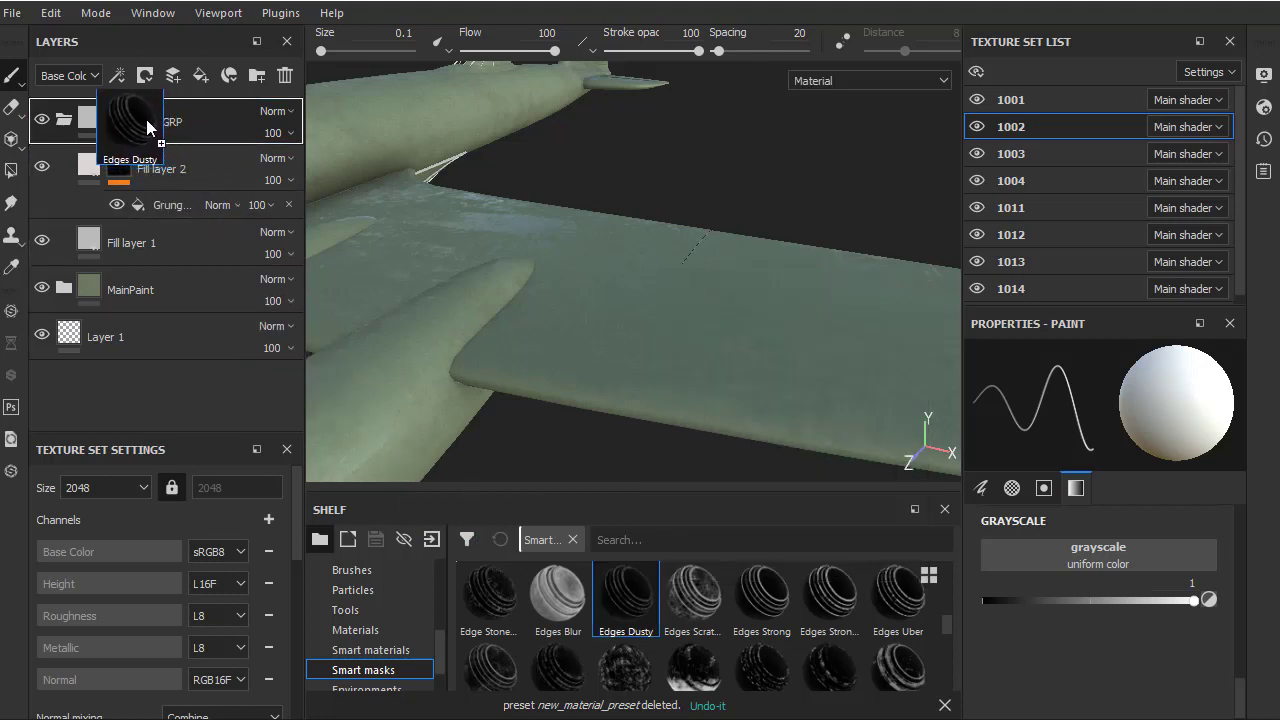
{"action": "left_click_drag", "start_coordinate": [147, 120], "coordinate": [147, 120]}
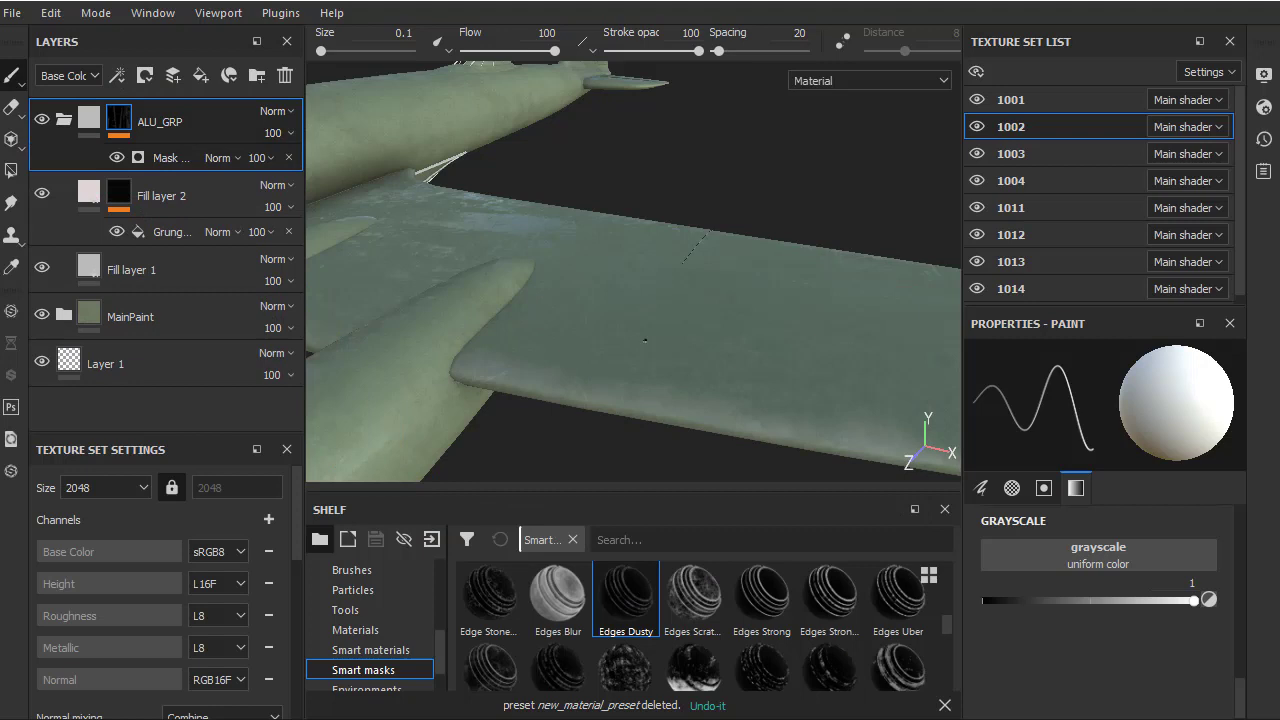
{"action": "left_click_drag", "start_coordinate": [645, 340], "coordinate": [897, 142], "text": "alt"}
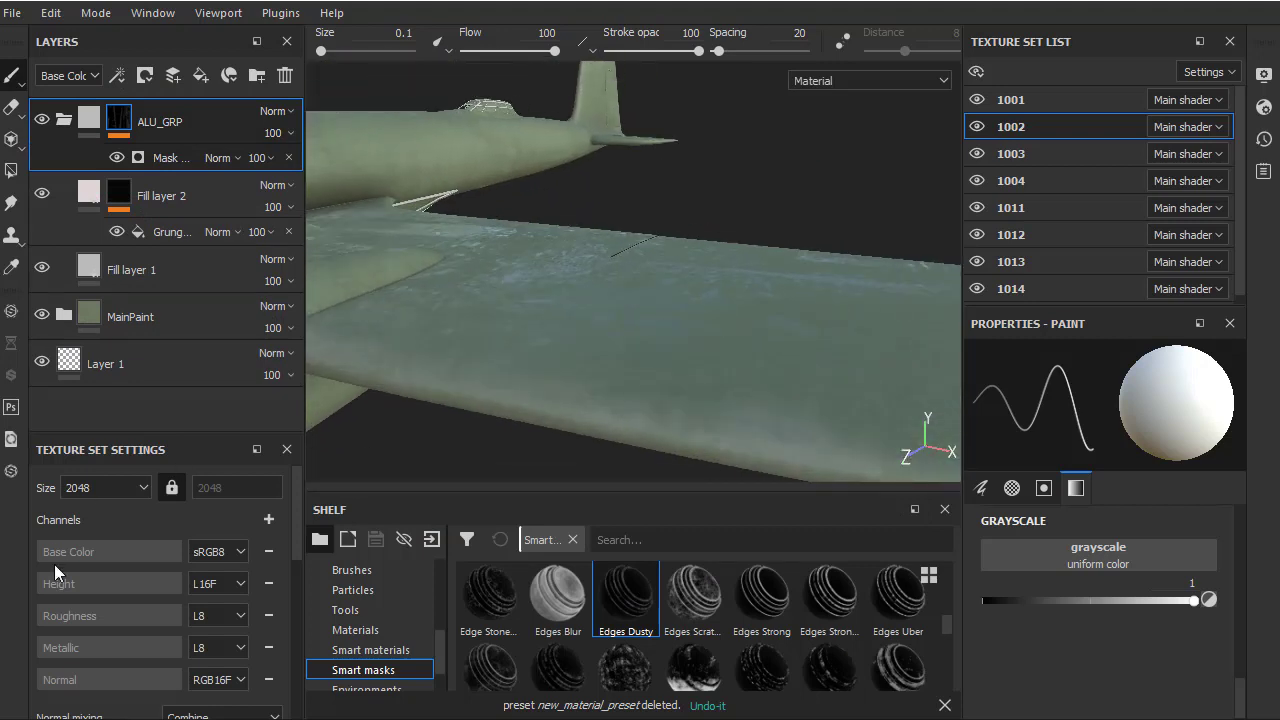
Switch the viewport display from Material to Mask to inspect the wing edges
{"action": "left_click", "coordinate": [914, 84]}
{"action": "left_click", "coordinate": [822, 218]}
{"action": "left_click_drag", "start_coordinate": [821, 219], "coordinate": [620, 296], "text": "alt"}
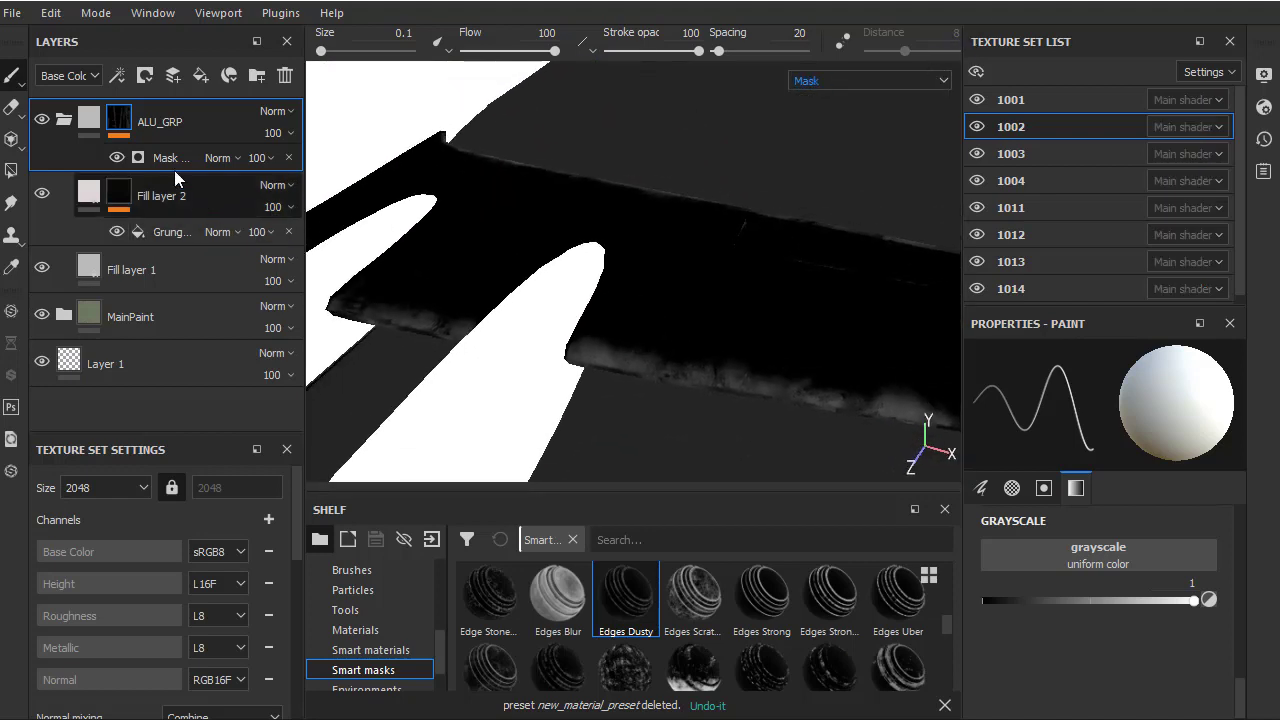
Set the Edges Dusty generator to Global Balance 0.5 and Global Contrast 0.41, back in Material view
{"action": "left_click", "coordinate": [170, 157]}
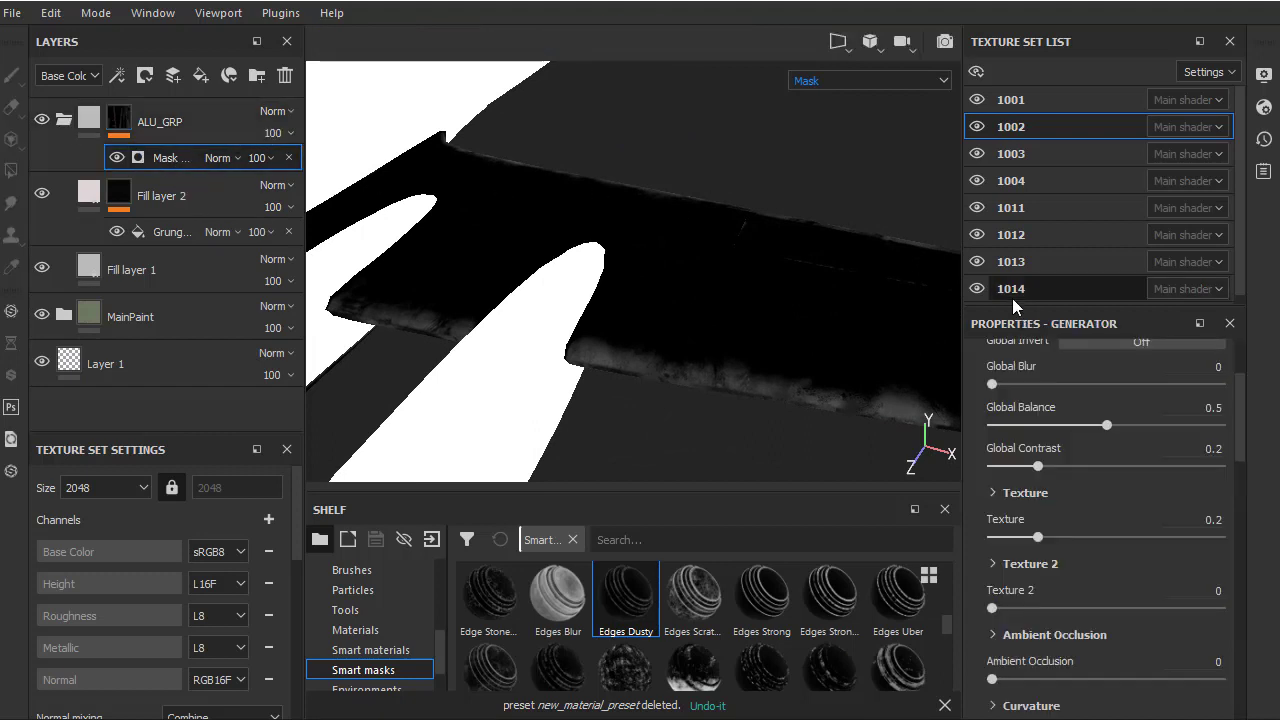
{"action": "scroll", "coordinate": [1239, 430], "scroll_direction": "up", "scroll_amount": 3}
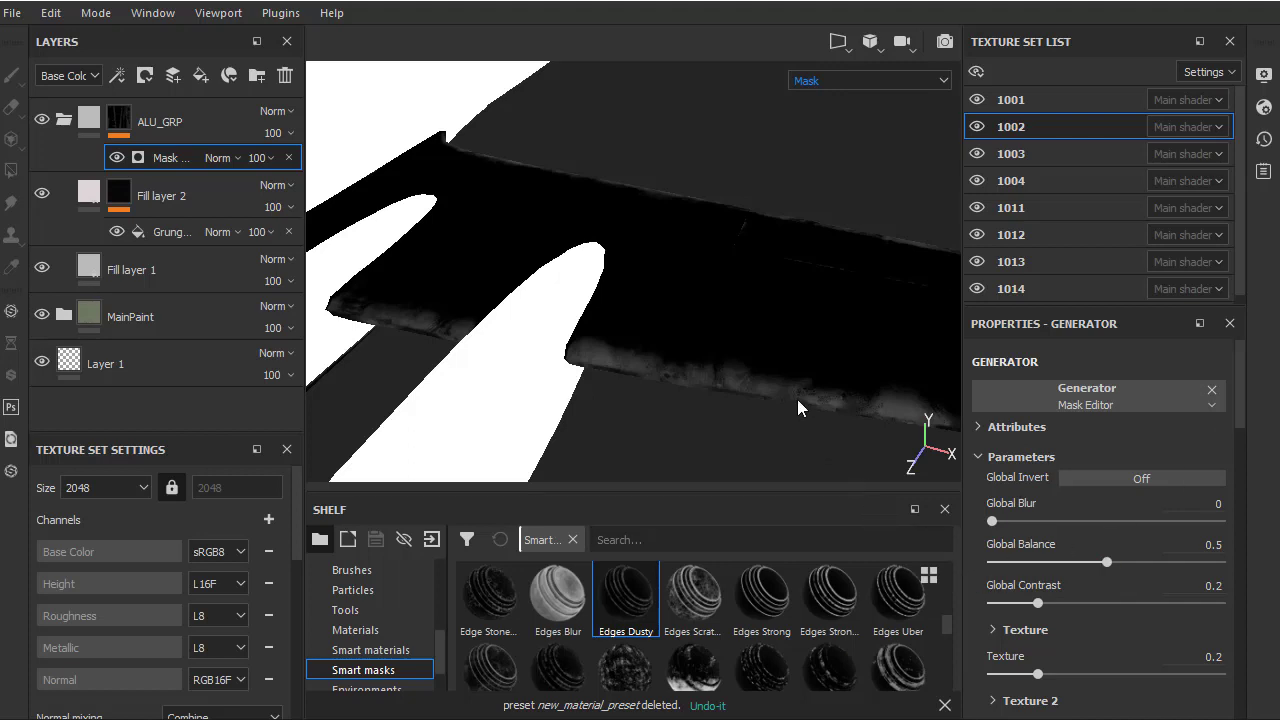
{"action": "left_click_drag", "start_coordinate": [798, 398], "coordinate": [698, 306], "text": "alt"}
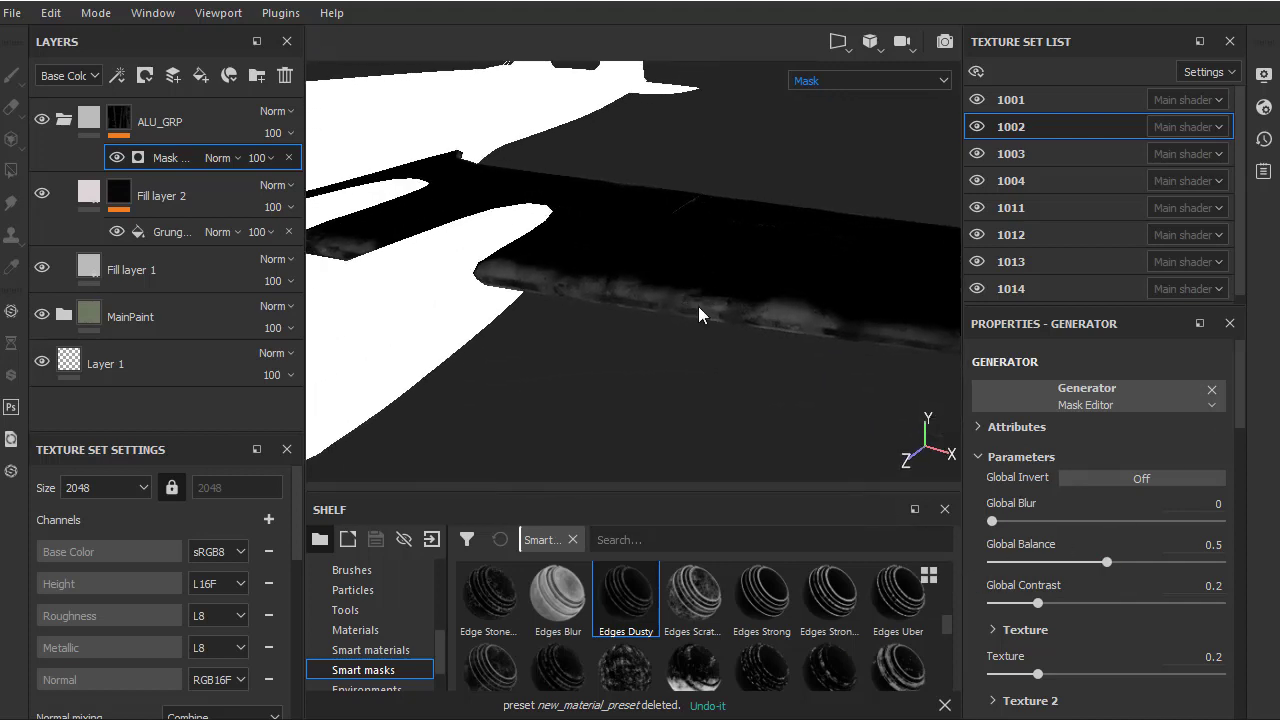
{"action": "mouse_move", "coordinate": [1108, 569]}
{"action": "left_mouse_down"}
{"action": "mouse_move", "coordinate": [1142, 569]}
{"action": "mouse_move", "coordinate": [1095, 563]}
{"action": "left_mouse_up"}
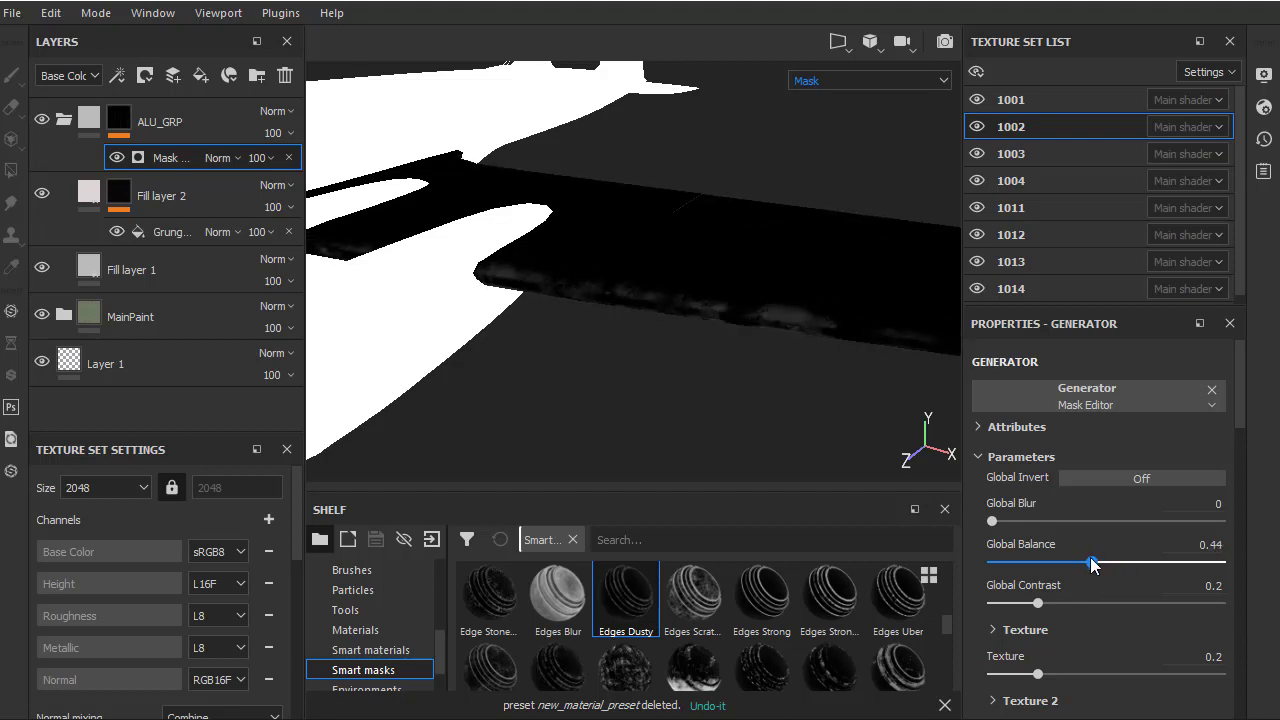
{"action": "mouse_move", "coordinate": [1038, 604]}
{"action": "left_mouse_down"}
{"action": "mouse_move", "coordinate": [1086, 604]}
{"action": "mouse_move", "coordinate": [1109, 569]}
{"action": "left_mouse_up"}
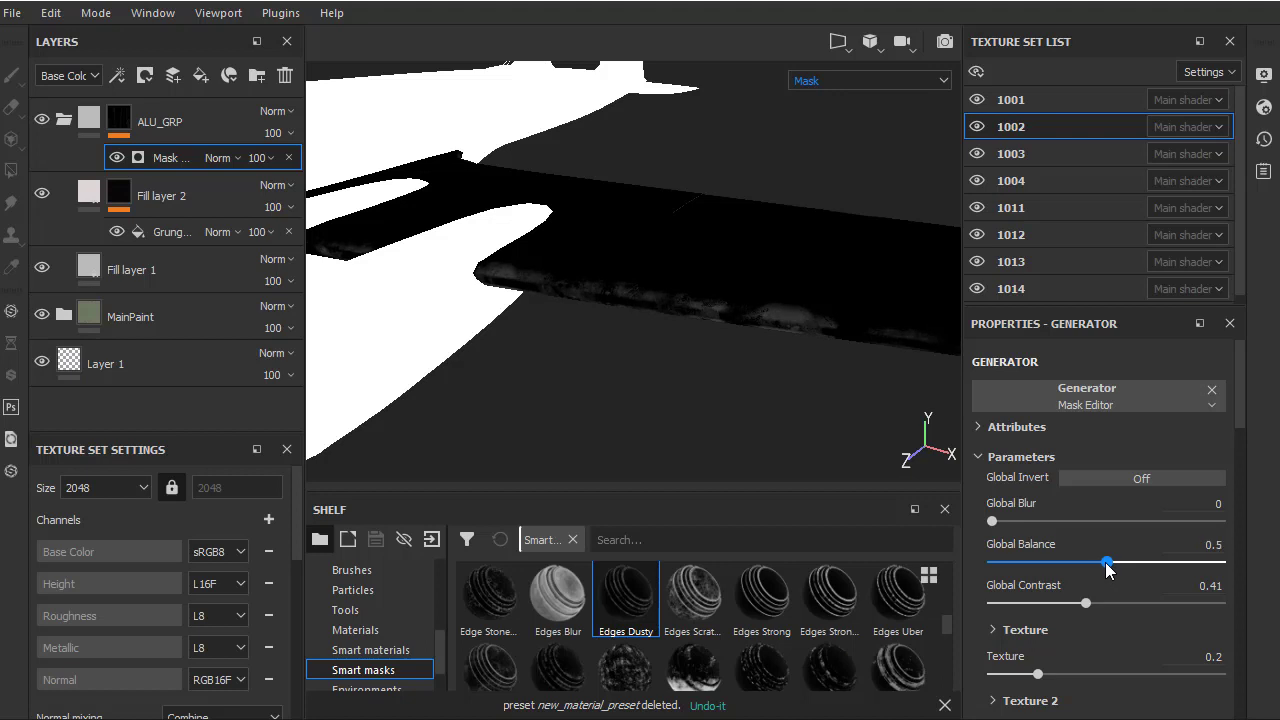
{"action": "left_click_drag", "start_coordinate": [766, 331], "coordinate": [717, 397], "text": "alt"}
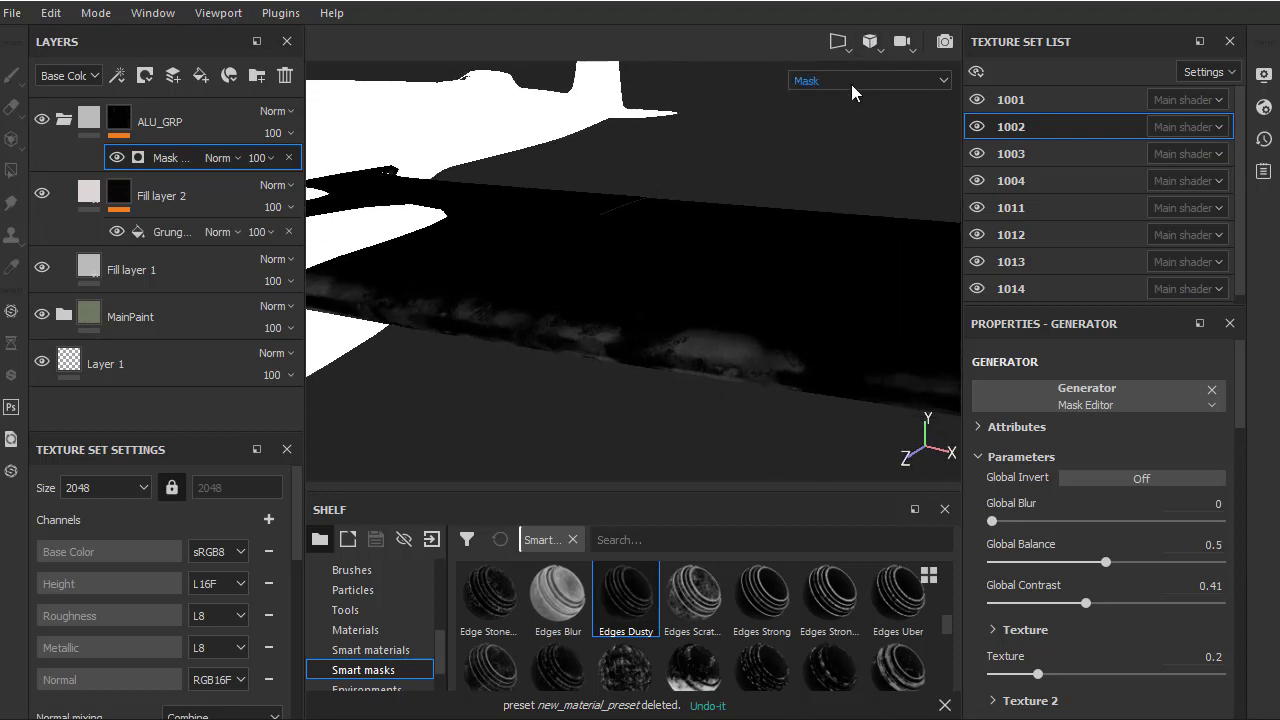
{"action": "key", "text": "m"}
{"action": "right_click_drag", "start_coordinate": [865, 240], "coordinate": [723, 245], "text": "alt"}
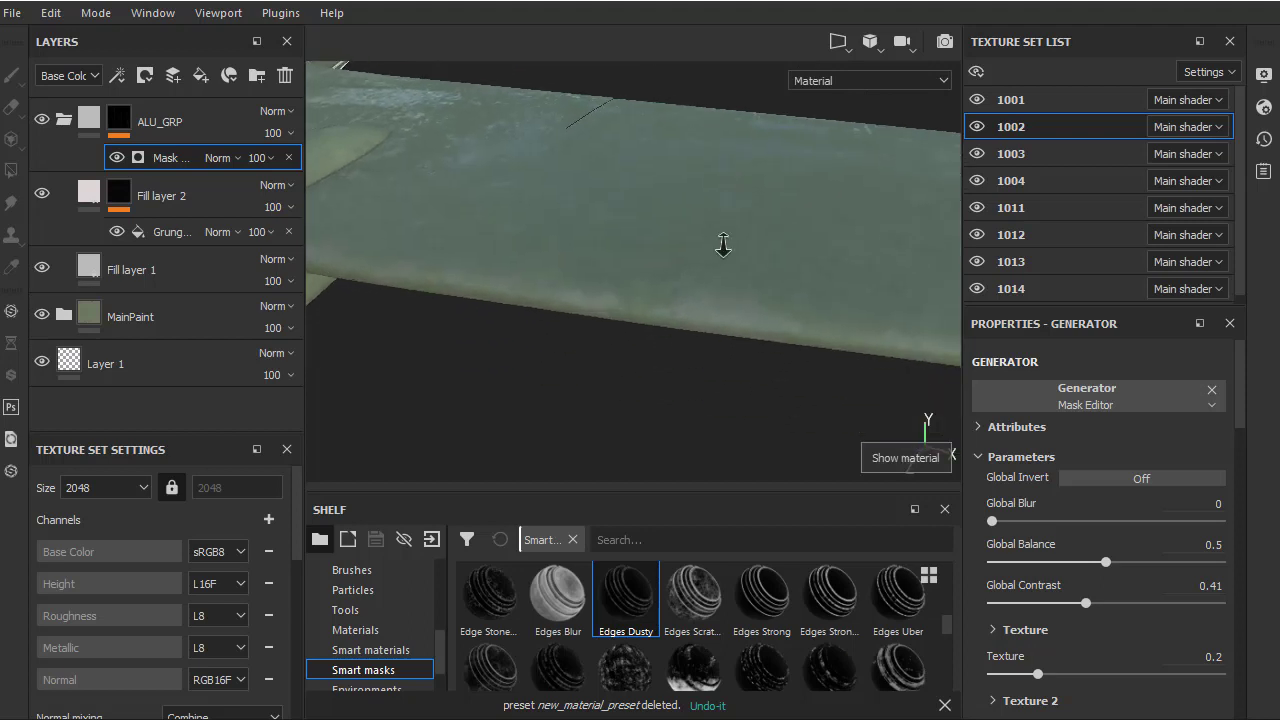
Look around the wing's worn edges, then select the ALU_GRP folder layer itself
{"action": "mouse_move", "coordinate": [723, 245]}
{"action": "left_mouse_down", "text": "alt"}
{"action": "mouse_move", "coordinate": [660, 345]}
{"action": "mouse_move", "coordinate": [757, 294]}
{"action": "mouse_move", "coordinate": [851, 314]}
{"action": "mouse_move", "coordinate": [802, 351]}
{"action": "mouse_move", "coordinate": [786, 323]}
{"action": "mouse_move", "coordinate": [763, 320]}
{"action": "mouse_move", "coordinate": [777, 357]}
{"action": "mouse_move", "coordinate": [788, 352]}
{"action": "mouse_move", "coordinate": [743, 263]}
{"action": "mouse_move", "coordinate": [720, 320]}
{"action": "mouse_move", "coordinate": [749, 337]}
{"action": "mouse_move", "coordinate": [698, 213]}
{"action": "mouse_move", "coordinate": [680, 366]}
{"action": "mouse_move", "coordinate": [429, 243]}
{"action": "mouse_move", "coordinate": [772, 320]}
{"action": "mouse_move", "coordinate": [571, 300]}
{"action": "mouse_move", "coordinate": [651, 286]}
{"action": "mouse_move", "coordinate": [751, 309]}
{"action": "mouse_move", "coordinate": [717, 298]}
{"action": "mouse_move", "coordinate": [700, 349]}
{"action": "left_mouse_up", "text": "alt"}
{"action": "mouse_move", "coordinate": [735, 403]}
{"action": "left_mouse_down", "text": "alt"}
{"action": "mouse_move", "coordinate": [791, 323]}
{"action": "mouse_move", "coordinate": [766, 357]}
{"action": "mouse_move", "coordinate": [717, 366]}
{"action": "left_mouse_up", "text": "alt"}
{"action": "mouse_move", "coordinate": [717, 366]}
{"action": "right_mouse_down", "text": "alt"}
{"action": "mouse_move", "coordinate": [730, 341]}
{"action": "mouse_move", "coordinate": [766, 354]}
{"action": "mouse_move", "coordinate": [770, 480]}
{"action": "right_mouse_up", "text": "alt"}
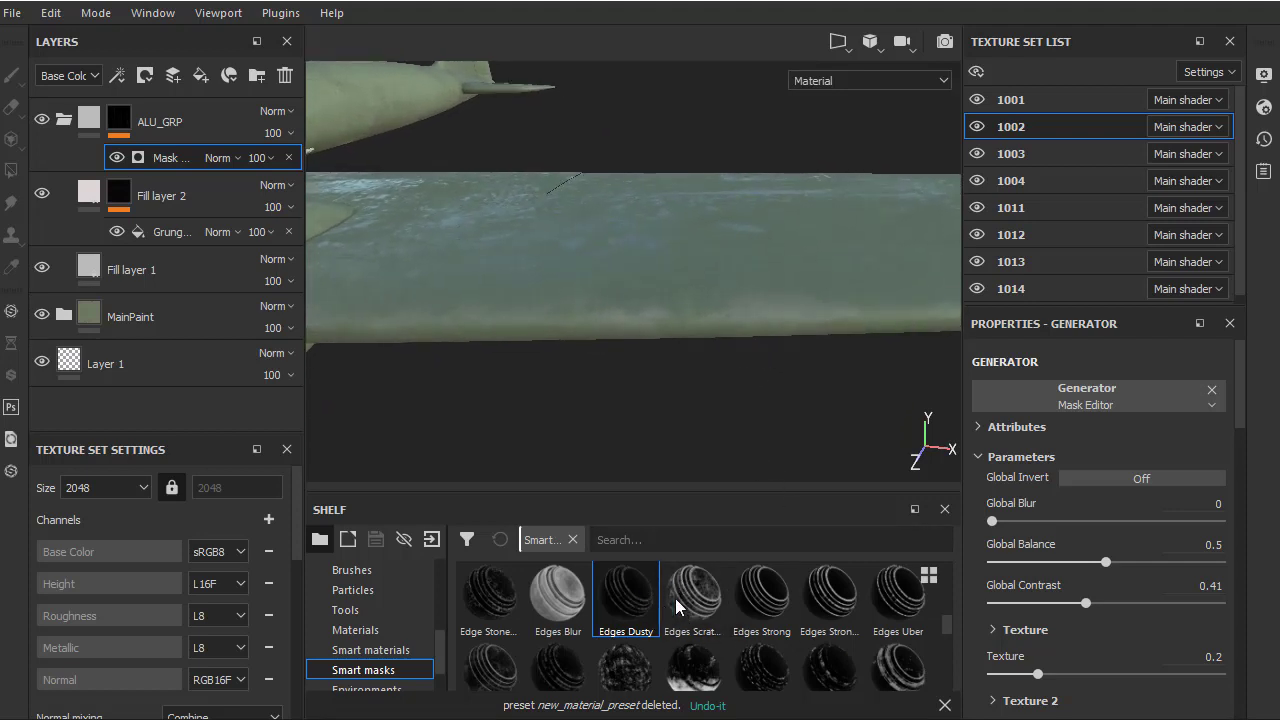
{"action": "left_click_drag", "start_coordinate": [634, 377], "coordinate": [605, 339], "text": "alt"}
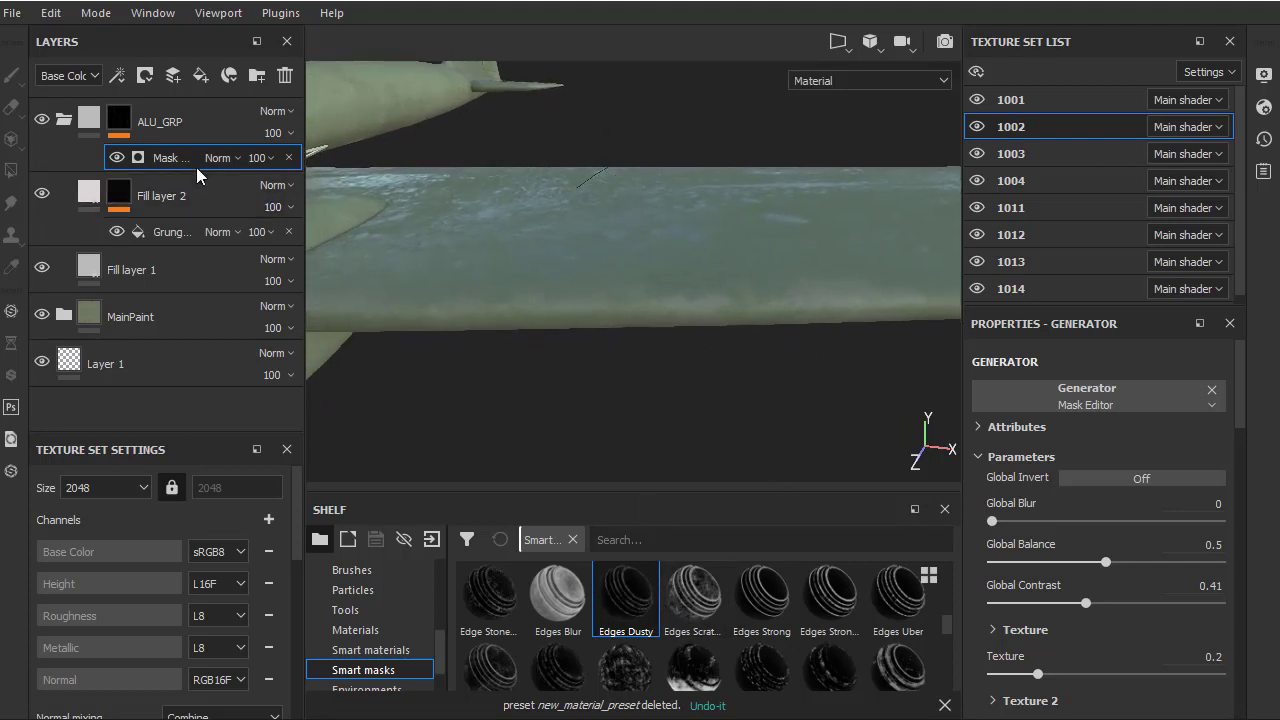
{"action": "left_click", "coordinate": [218, 121]}
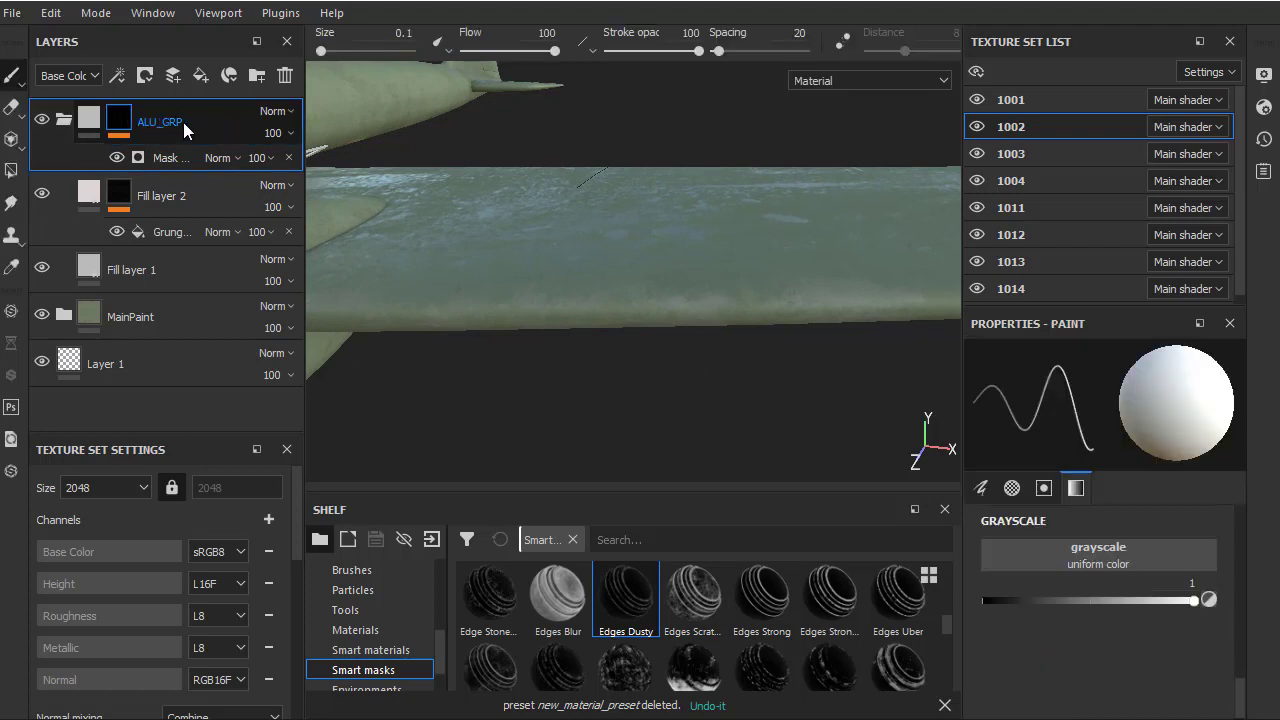
Add a paint effect inside ALU_GRP, keeping its name Paint
{"action": "right_click", "coordinate": [168, 121]}
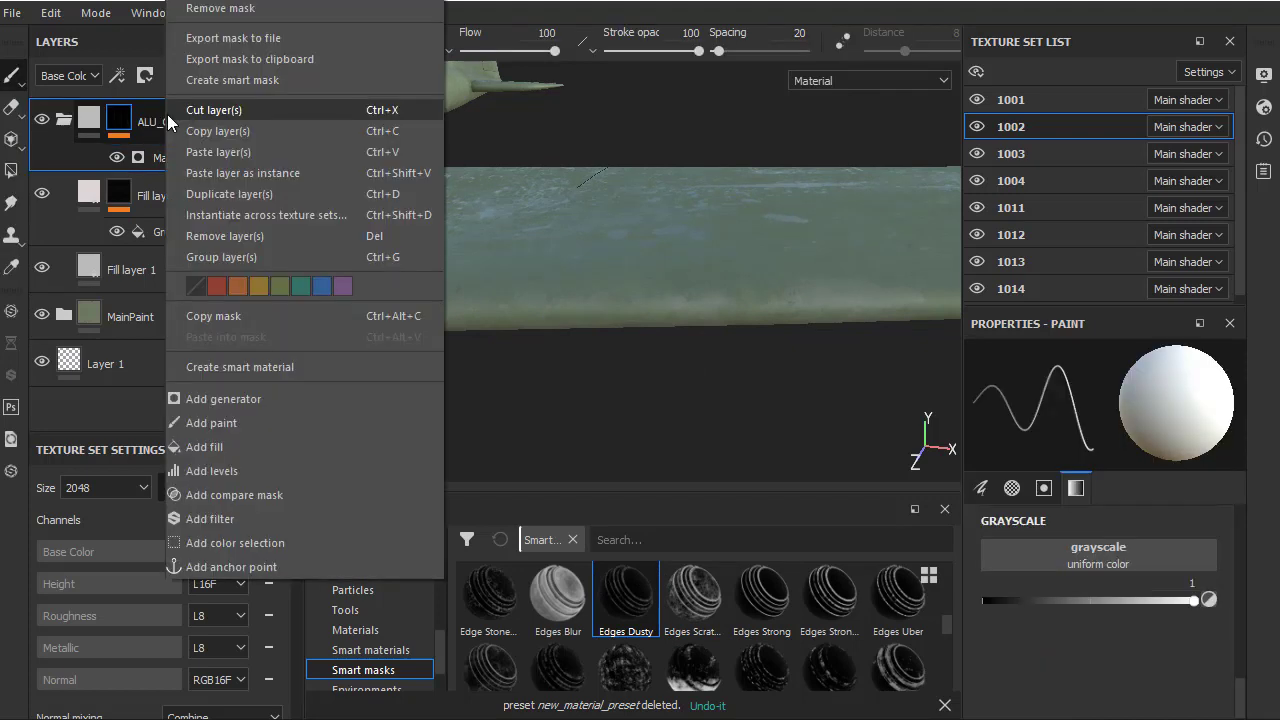
{"action": "left_click", "coordinate": [229, 423]}
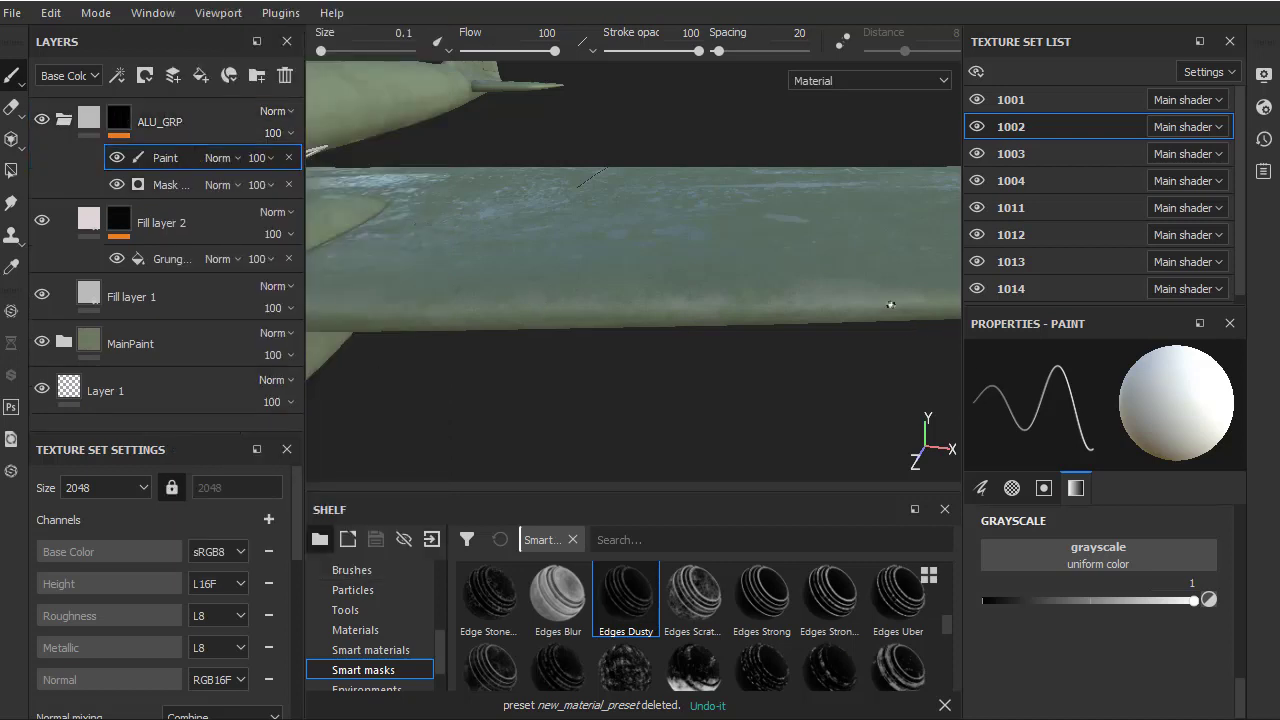
{"action": "double_click", "coordinate": [163, 158]}
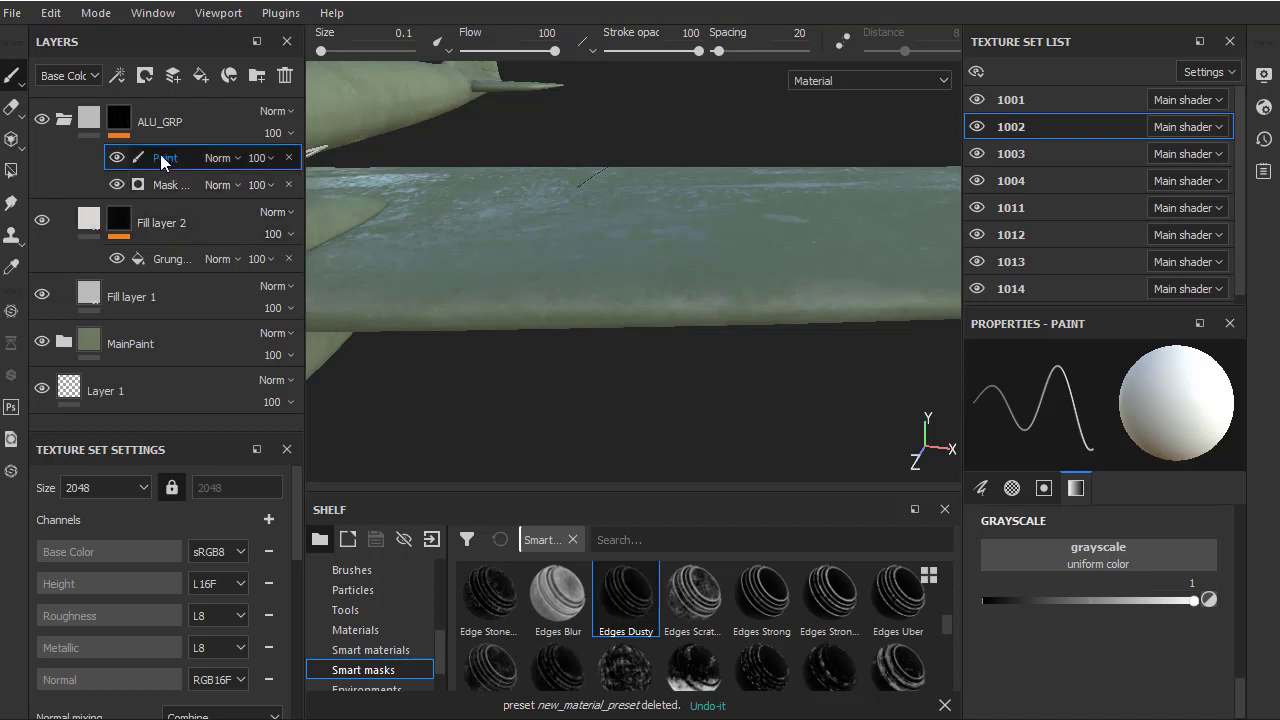
{"action": "key", "text": "Escape"}
{"action": "mouse_move", "coordinate": [709, 355]}
{"action": "left_mouse_down", "text": "alt"}
{"action": "mouse_move", "coordinate": [720, 335]}
{"action": "mouse_move", "coordinate": [773, 390]}
{"action": "left_mouse_up", "text": "alt"}
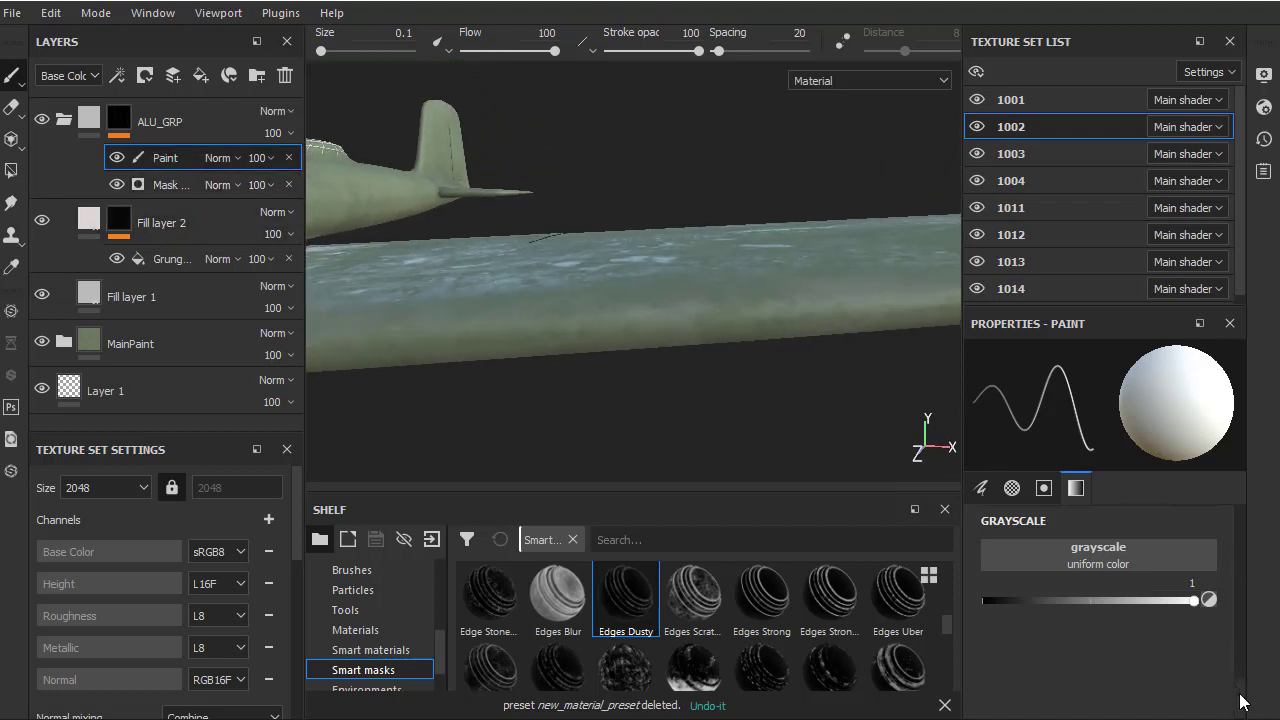
Check the brush alpha in Properties, keeping Stain Splat Paper
{"action": "left_click_drag", "start_coordinate": [1243, 703], "coordinate": [1248, 622]}
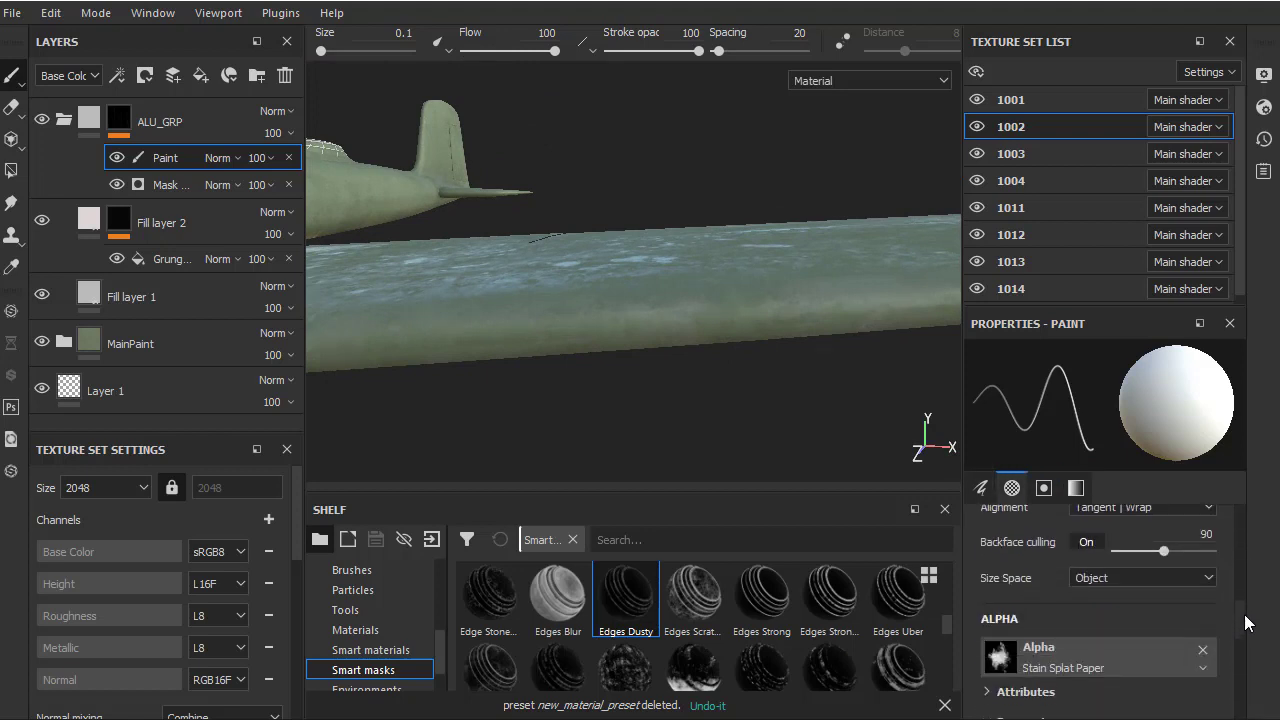
{"action": "scroll", "coordinate": [1248, 622], "scroll_direction": "down", "scroll_amount": 2}
{"action": "left_click", "coordinate": [1121, 586]}
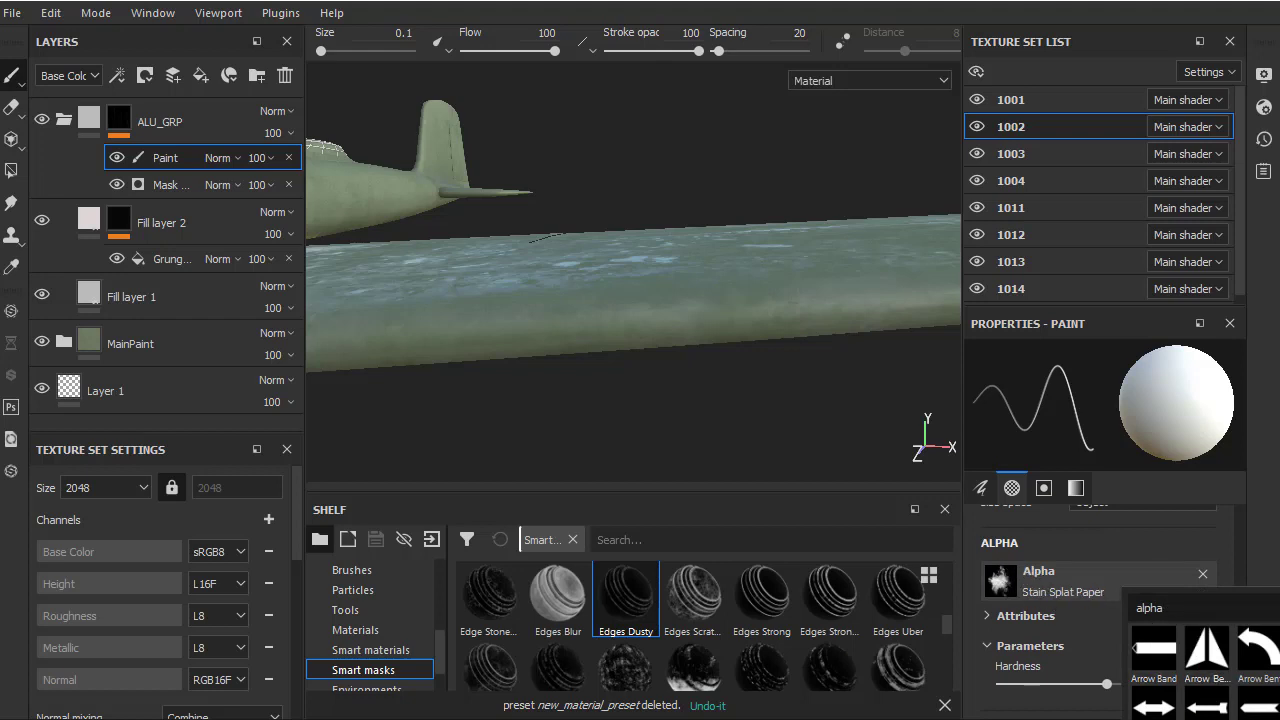
{"action": "scroll", "coordinate": [1200, 670], "scroll_direction": "down", "scroll_amount": 1}
{"action": "scroll", "coordinate": [1200, 670], "scroll_direction": "down", "scroll_amount": 1}
{"action": "scroll", "coordinate": [1200, 670], "scroll_direction": "down", "scroll_amount": 1}
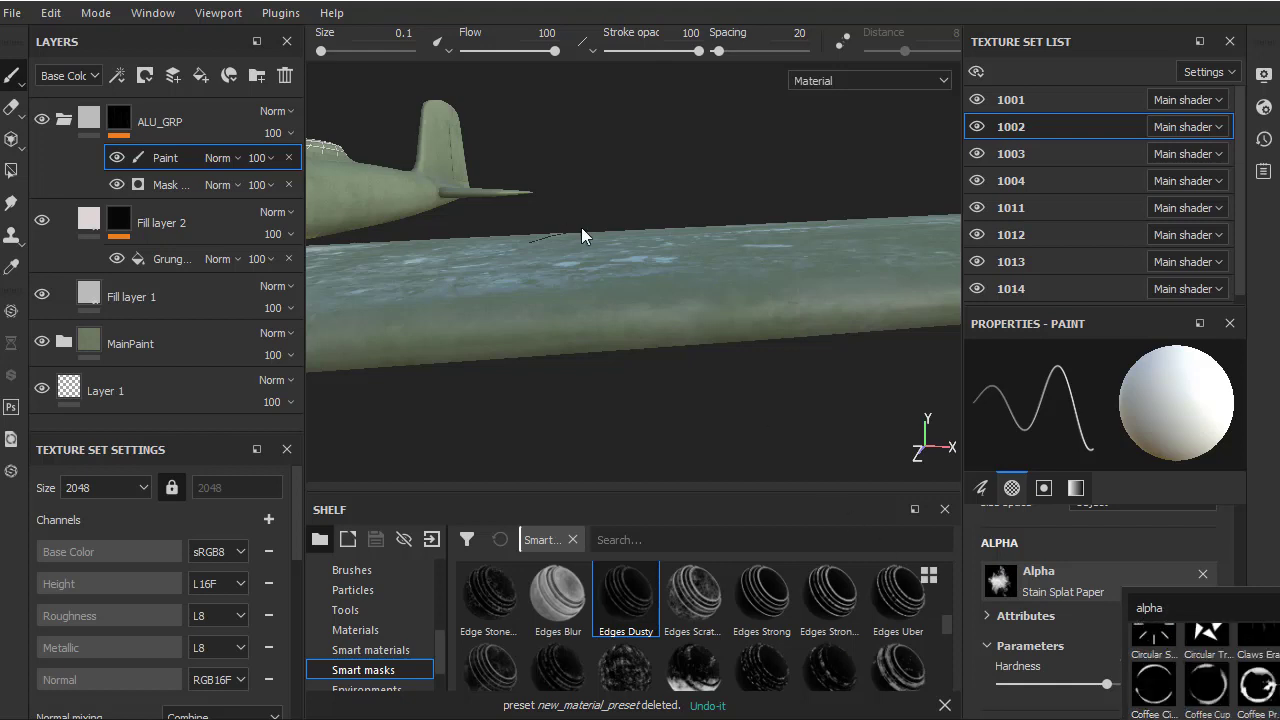
{"action": "left_click", "coordinate": [615, 330]}
Undo a test stroke on the fuselage, then paint chips along the wing's leading edge at brush size 0.85
{"action": "right_click_drag", "start_coordinate": [615, 322], "coordinate": [643, 323], "text": "ctrl"}
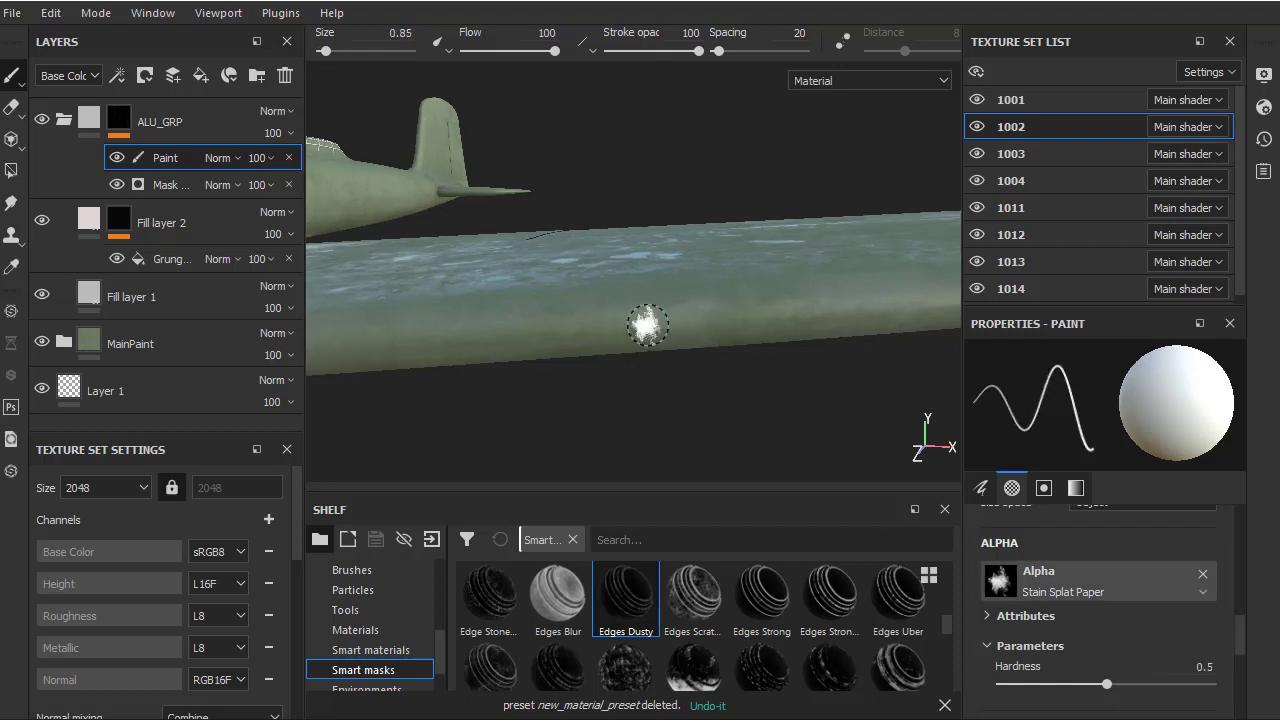
{"action": "left_click_drag", "start_coordinate": [680, 318], "coordinate": [598, 320]}
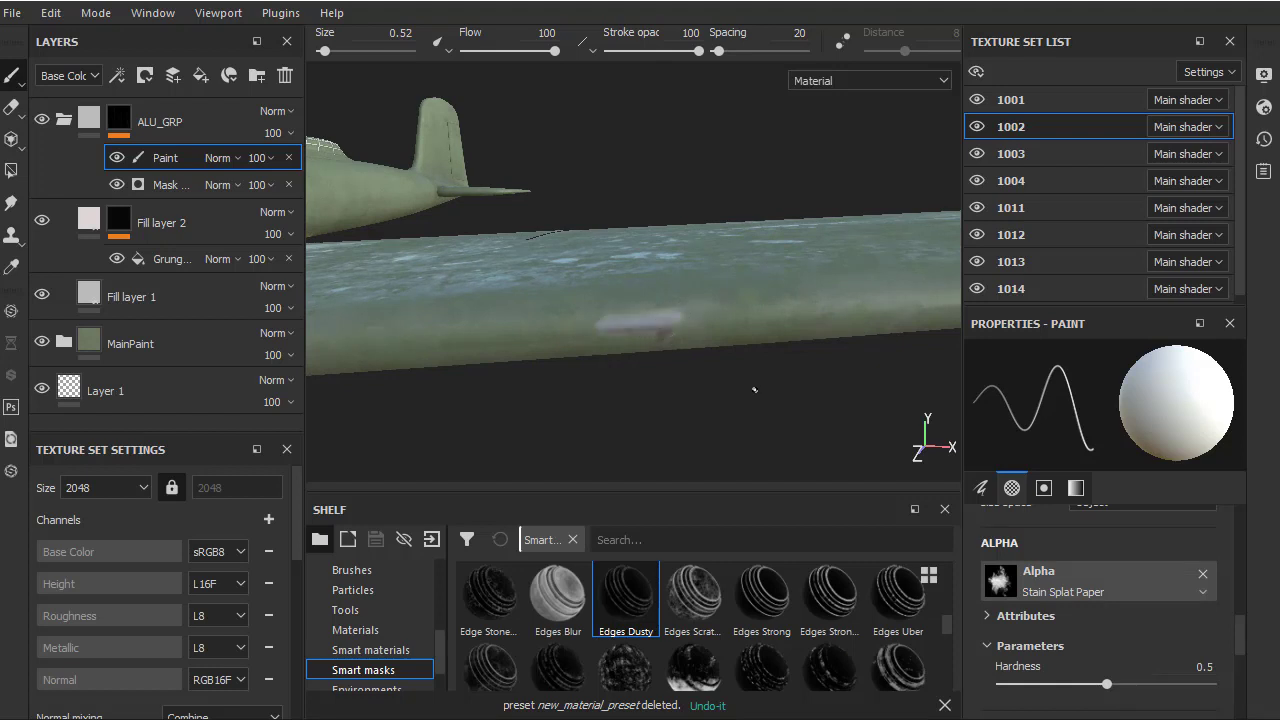
{"action": "scroll", "coordinate": [690, 341], "scroll_direction": "up", "scroll_amount": 1}
{"action": "scroll", "coordinate": [700, 360], "scroll_direction": "up", "scroll_amount": 3}
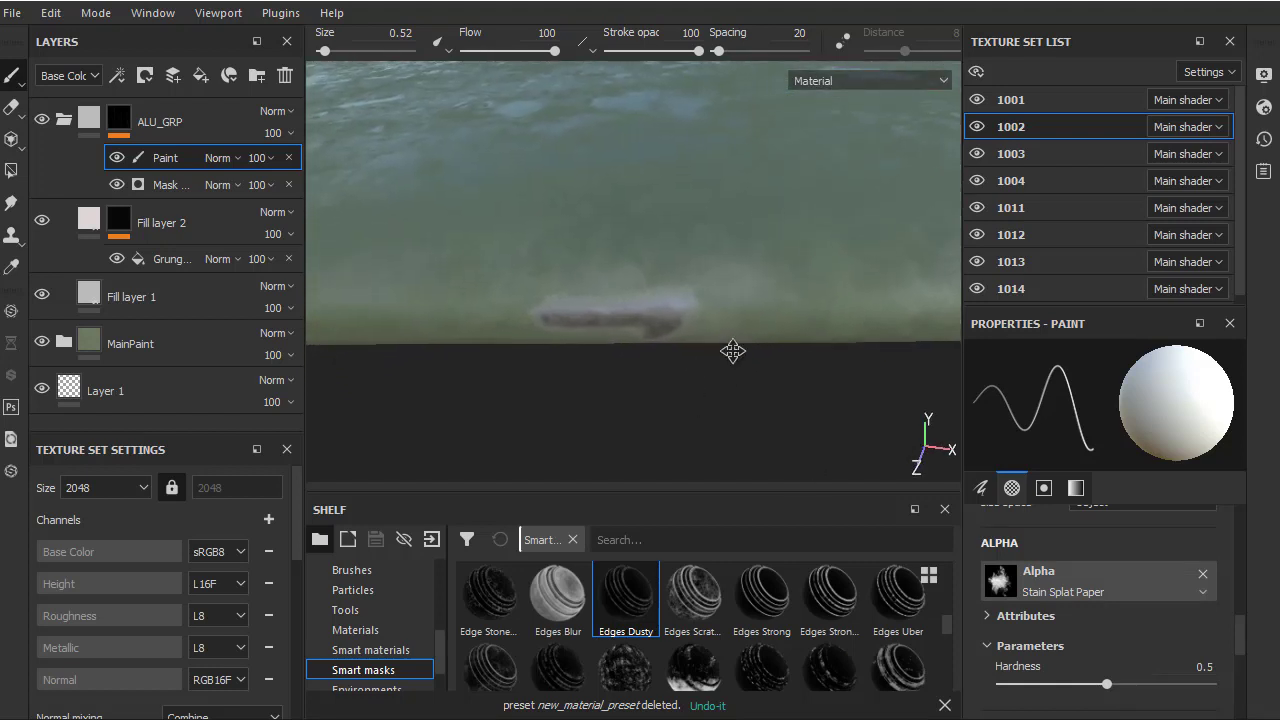
{"action": "key", "text": "ctrl+z"}
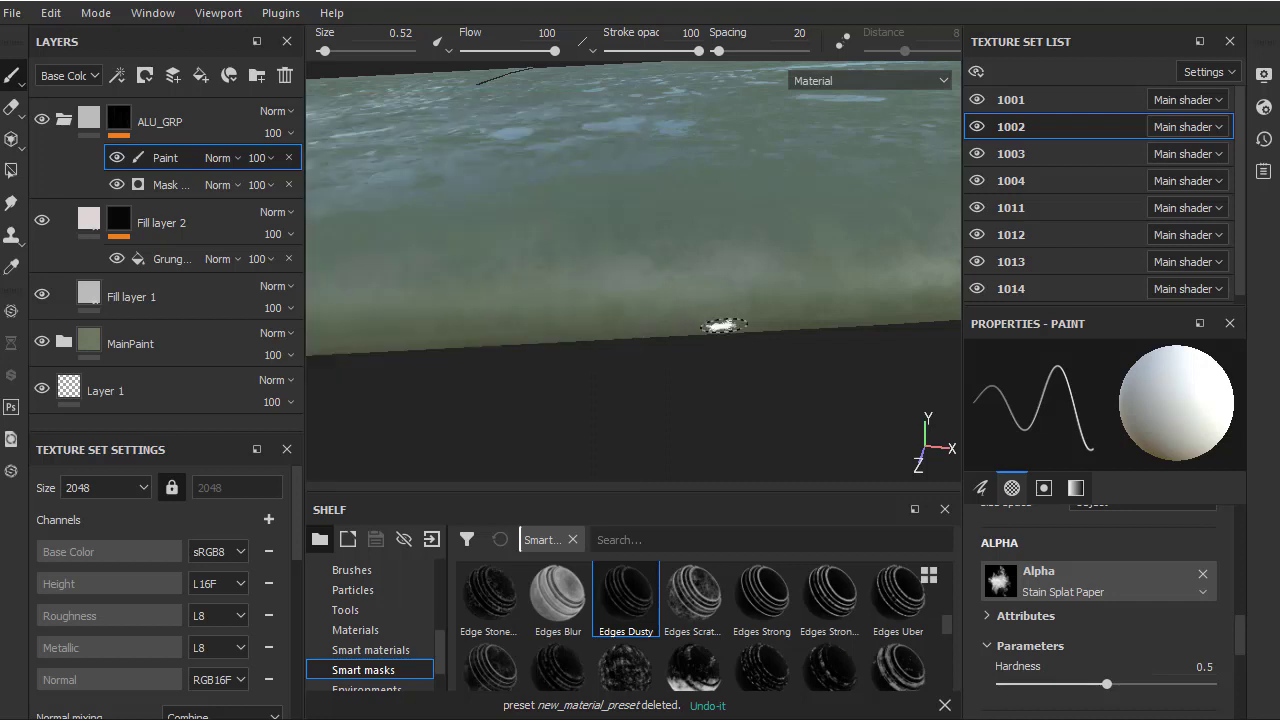
{"action": "right_click_drag", "start_coordinate": [708, 304], "coordinate": [702, 302], "text": "ctrl"}
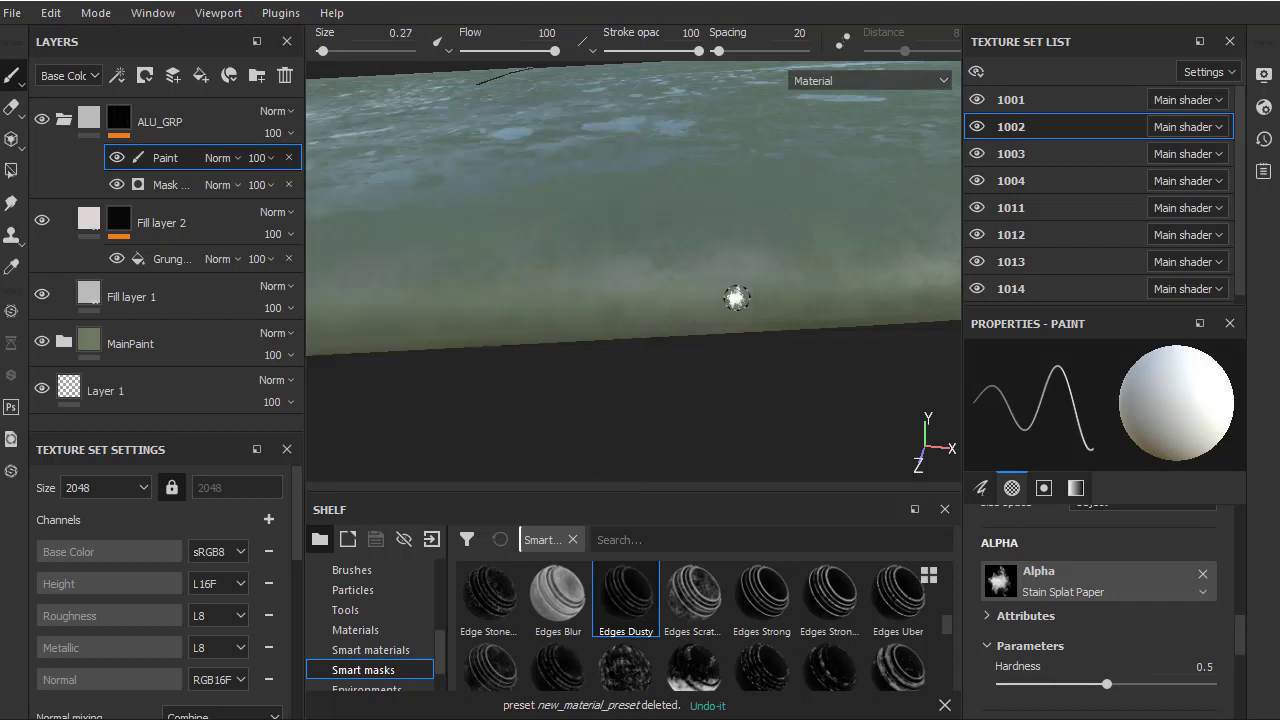
{"action": "mouse_move", "coordinate": [737, 287]}
{"action": "left_mouse_down"}
{"action": "mouse_move", "coordinate": [690, 294]}
{"action": "mouse_move", "coordinate": [569, 206]}
{"action": "mouse_move", "coordinate": [829, 266]}
{"action": "left_mouse_up"}
{"action": "mouse_move", "coordinate": [778, 313]}
{"action": "left_mouse_down"}
{"action": "mouse_move", "coordinate": [734, 314]}
{"action": "mouse_move", "coordinate": [563, 206]}
{"action": "mouse_move", "coordinate": [735, 240]}
{"action": "mouse_move", "coordinate": [785, 230]}
{"action": "left_mouse_up"}
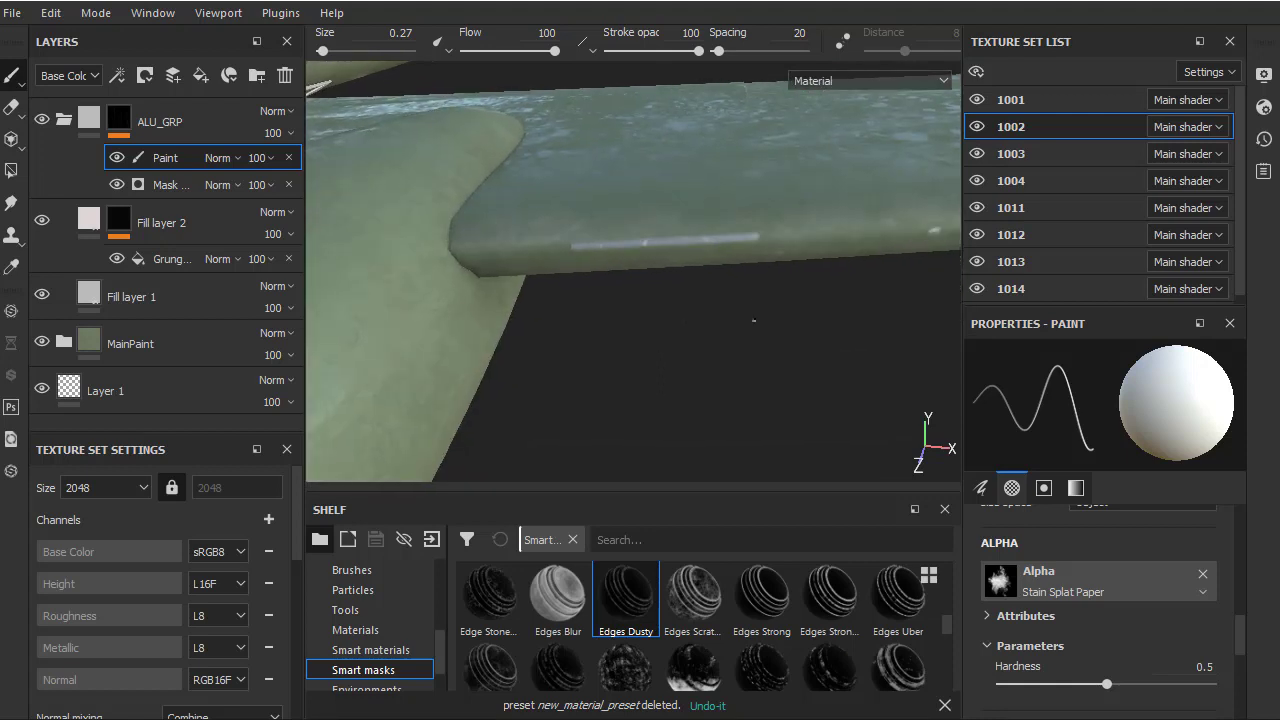
{"action": "right_click_drag", "start_coordinate": [750, 234], "coordinate": [687, 236], "text": "ctrl"}
{"action": "mouse_move", "coordinate": [687, 236]}
{"action": "left_mouse_down"}
{"action": "mouse_move", "coordinate": [551, 246]}
{"action": "mouse_move", "coordinate": [617, 246]}
{"action": "mouse_move", "coordinate": [587, 247]}
{"action": "left_mouse_up"}
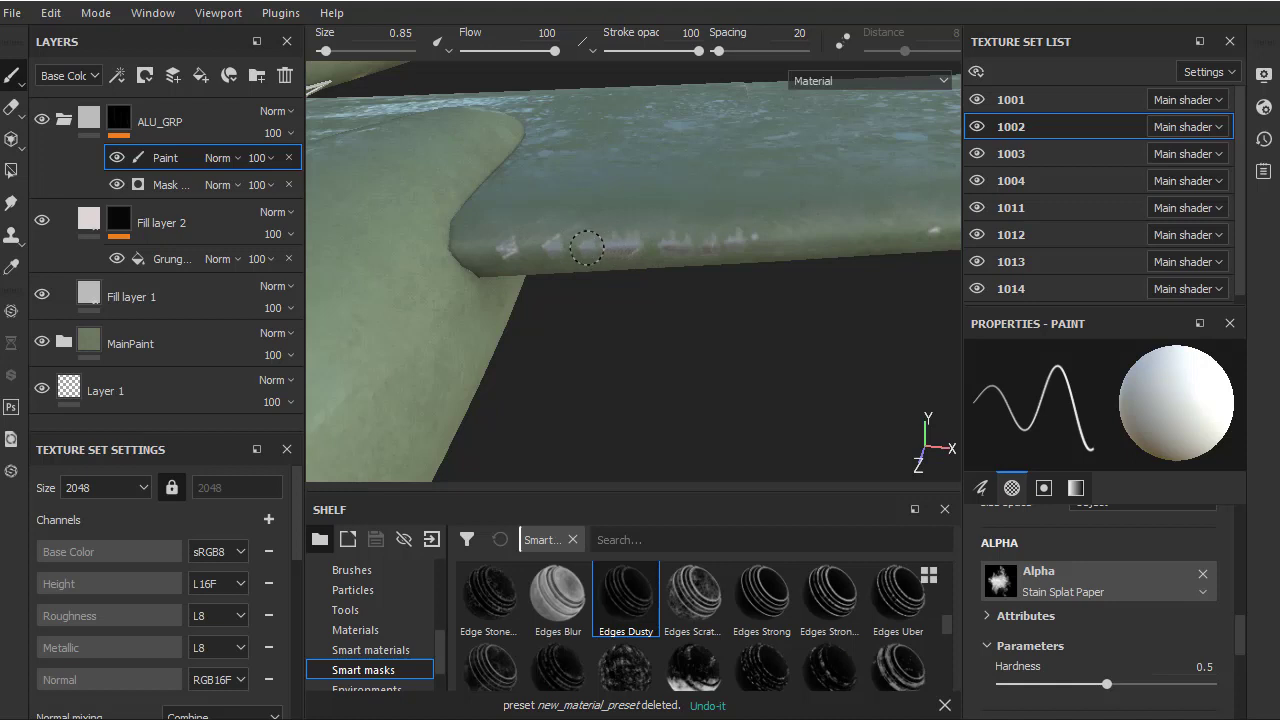
Paint whitish chips along the wing's lower edge with a tiny brush, then at 0.85
{"action": "left_click_drag", "start_coordinate": [778, 305], "coordinate": [528, 251], "text": "alt"}
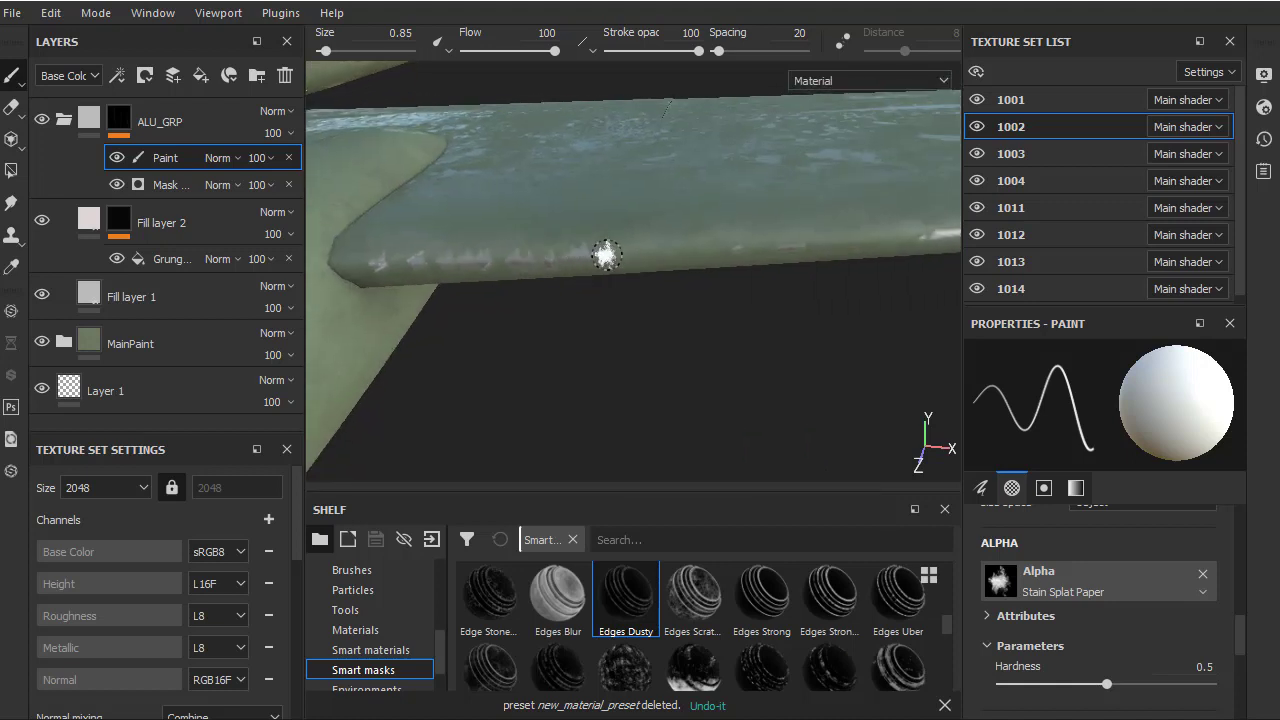
{"action": "mouse_move", "coordinate": [626, 251]}
{"action": "left_mouse_down", "text": "alt"}
{"action": "mouse_move", "coordinate": [831, 280]}
{"action": "mouse_move", "coordinate": [645, 257]}
{"action": "left_mouse_up", "text": "alt"}
{"action": "left_click_drag", "start_coordinate": [754, 263], "coordinate": [443, 274], "text": "alt"}
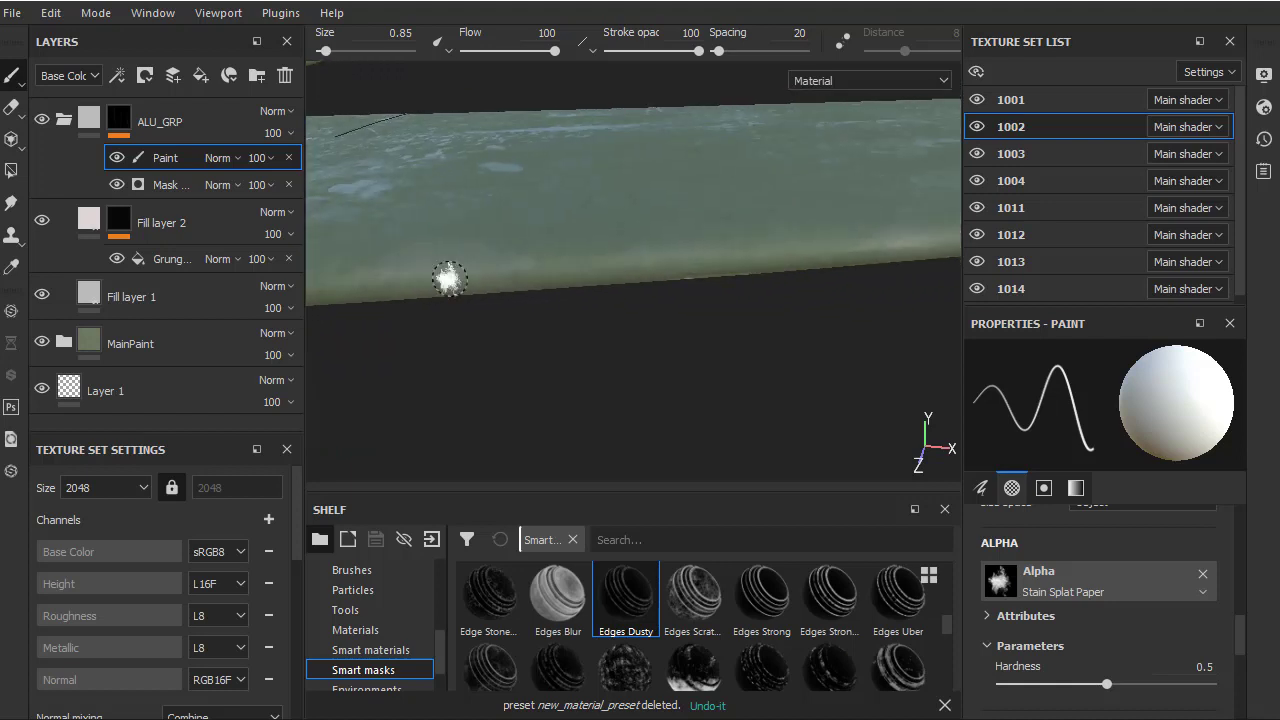
{"action": "mouse_move", "coordinate": [443, 274]}
{"action": "right_mouse_down", "text": "alt"}
{"action": "mouse_move", "coordinate": [712, 282]}
{"action": "mouse_move", "coordinate": [443, 300]}
{"action": "right_mouse_up", "text": "alt"}
{"action": "mouse_move", "coordinate": [443, 300]}
{"action": "left_mouse_down", "text": "alt"}
{"action": "mouse_move", "coordinate": [651, 251]}
{"action": "mouse_move", "coordinate": [609, 157]}
{"action": "mouse_move", "coordinate": [854, 277]}
{"action": "mouse_move", "coordinate": [771, 334]}
{"action": "left_mouse_up", "text": "alt"}
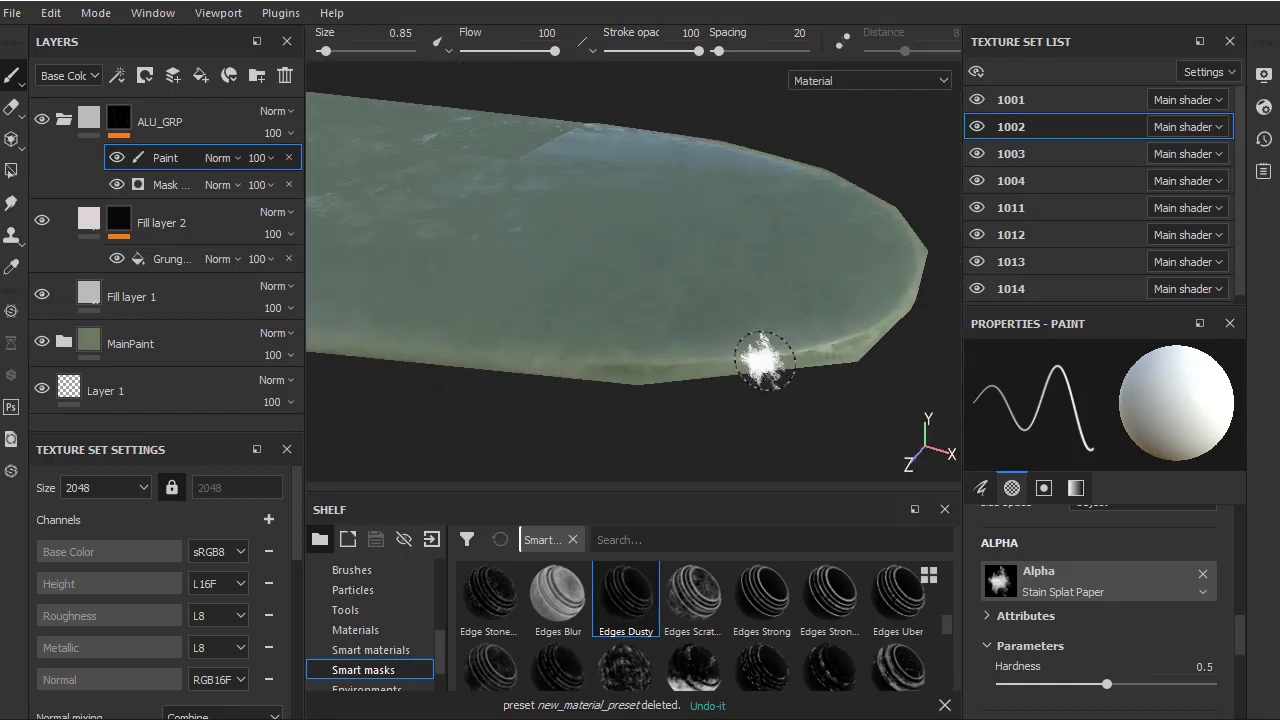
{"action": "right_click_drag", "start_coordinate": [764, 358], "coordinate": [756, 357], "text": "ctrl"}
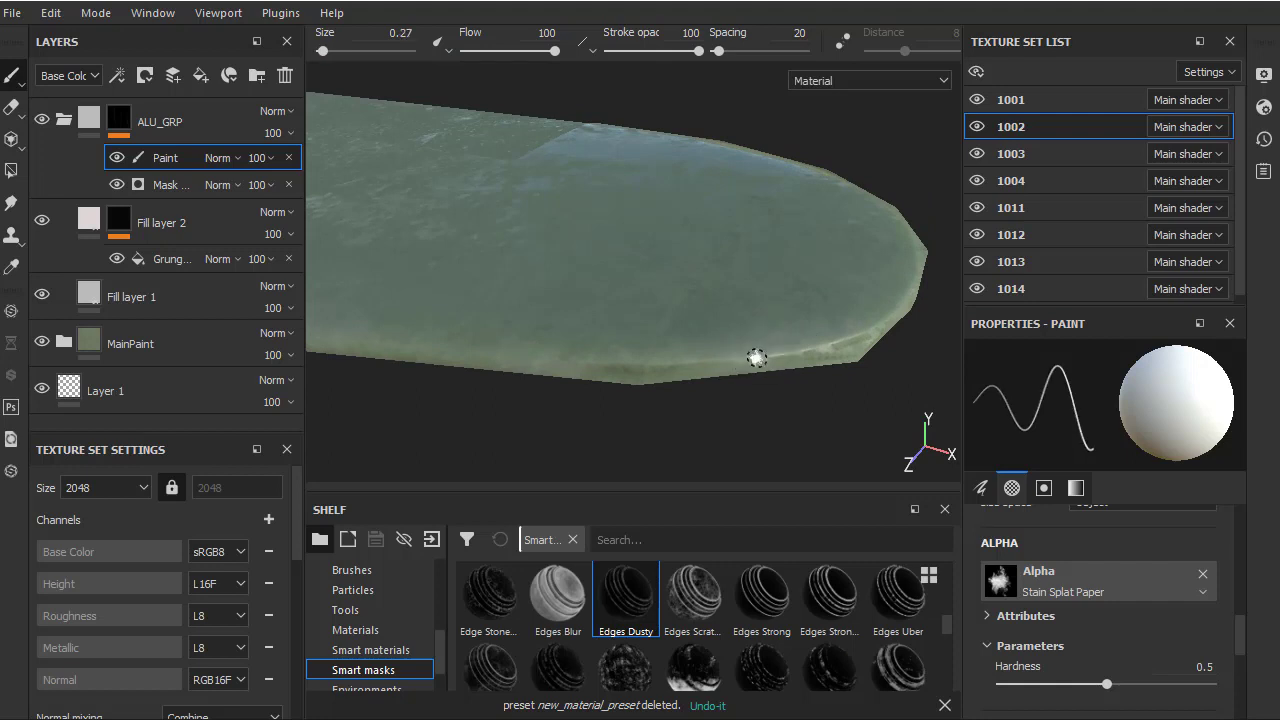
{"action": "mouse_move", "coordinate": [757, 358]}
{"action": "left_mouse_down"}
{"action": "mouse_move", "coordinate": [634, 366]}
{"action": "mouse_move", "coordinate": [794, 343]}
{"action": "mouse_move", "coordinate": [681, 361]}
{"action": "left_mouse_up"}
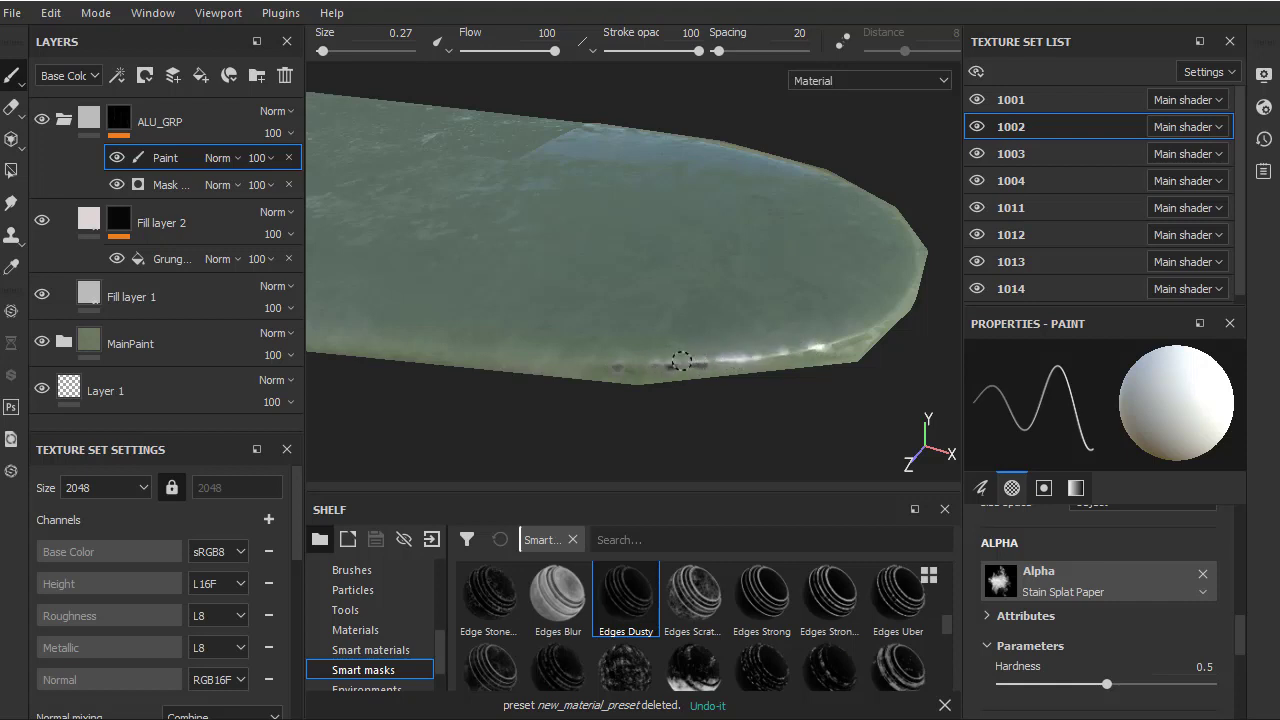
{"action": "mouse_move", "coordinate": [760, 375]}
{"action": "left_mouse_down", "text": "alt"}
{"action": "mouse_move", "coordinate": [777, 214]}
{"action": "mouse_move", "coordinate": [603, 148]}
{"action": "mouse_move", "coordinate": [724, 257]}
{"action": "mouse_move", "coordinate": [699, 178]}
{"action": "mouse_move", "coordinate": [722, 215]}
{"action": "mouse_move", "coordinate": [851, 254]}
{"action": "mouse_move", "coordinate": [818, 300]}
{"action": "left_mouse_up", "text": "alt"}
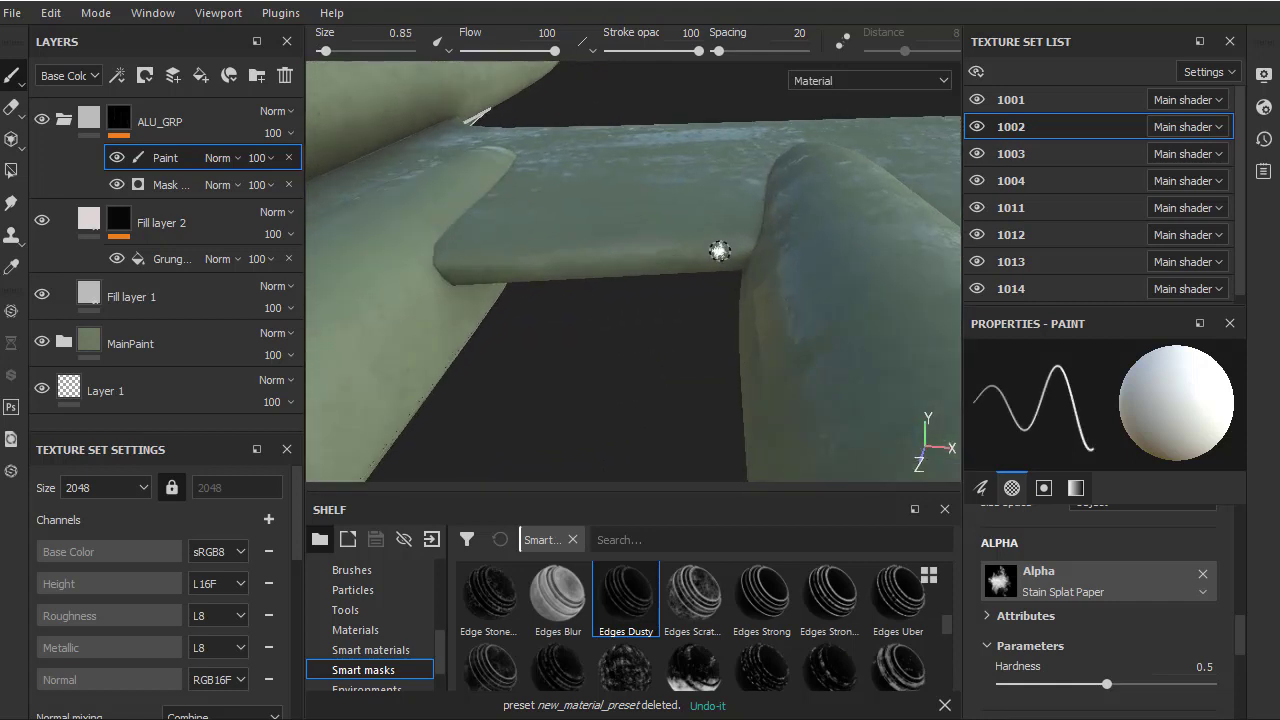
{"action": "right_click_drag", "start_coordinate": [718, 250], "coordinate": [707, 251], "text": "ctrl"}
{"action": "left_click_drag", "start_coordinate": [707, 251], "coordinate": [735, 249]}
{"action": "left_click", "coordinate": [640, 253]}
{"action": "left_click_drag", "start_coordinate": [592, 262], "coordinate": [529, 266]}
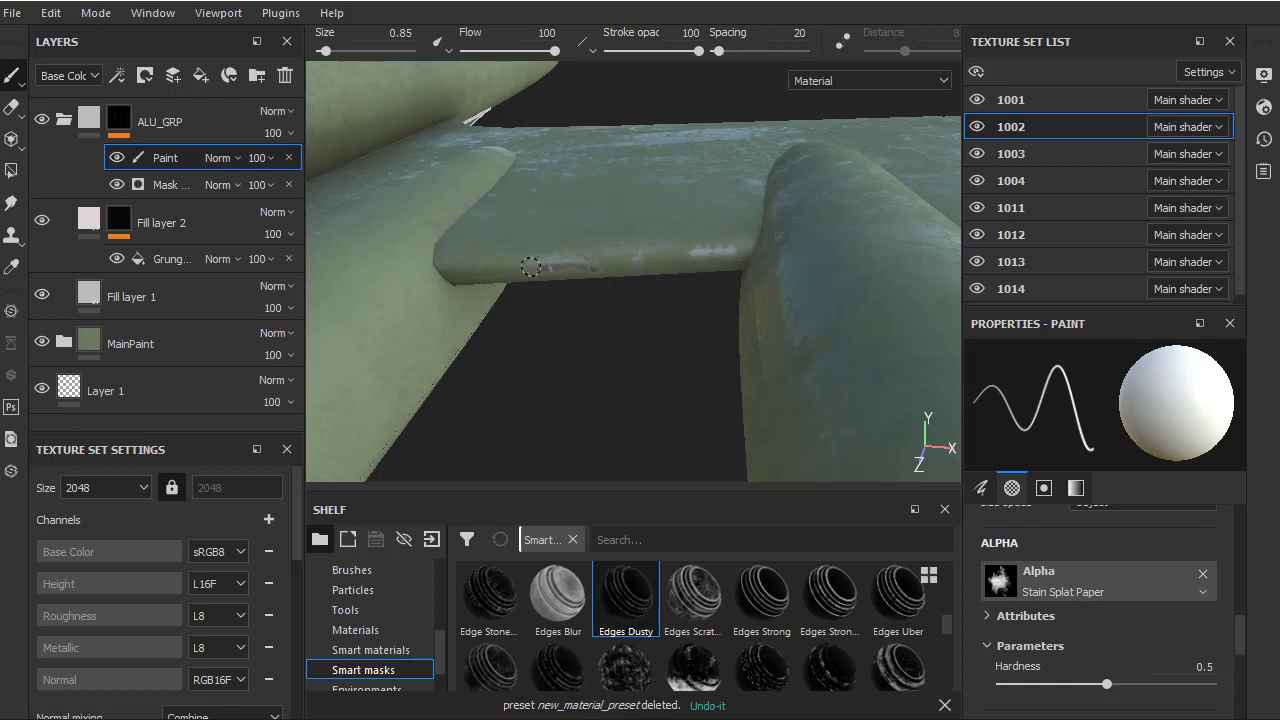
{"action": "mouse_move", "coordinate": [614, 289]}
{"action": "left_mouse_down", "text": "alt"}
{"action": "mouse_move", "coordinate": [609, 257]}
{"action": "mouse_move", "coordinate": [518, 228]}
{"action": "mouse_move", "coordinate": [508, 243]}
{"action": "mouse_move", "coordinate": [614, 259]}
{"action": "mouse_move", "coordinate": [566, 191]}
{"action": "mouse_move", "coordinate": [651, 189]}
{"action": "left_mouse_up", "text": "alt"}
{"action": "key", "text": "ctrl"}
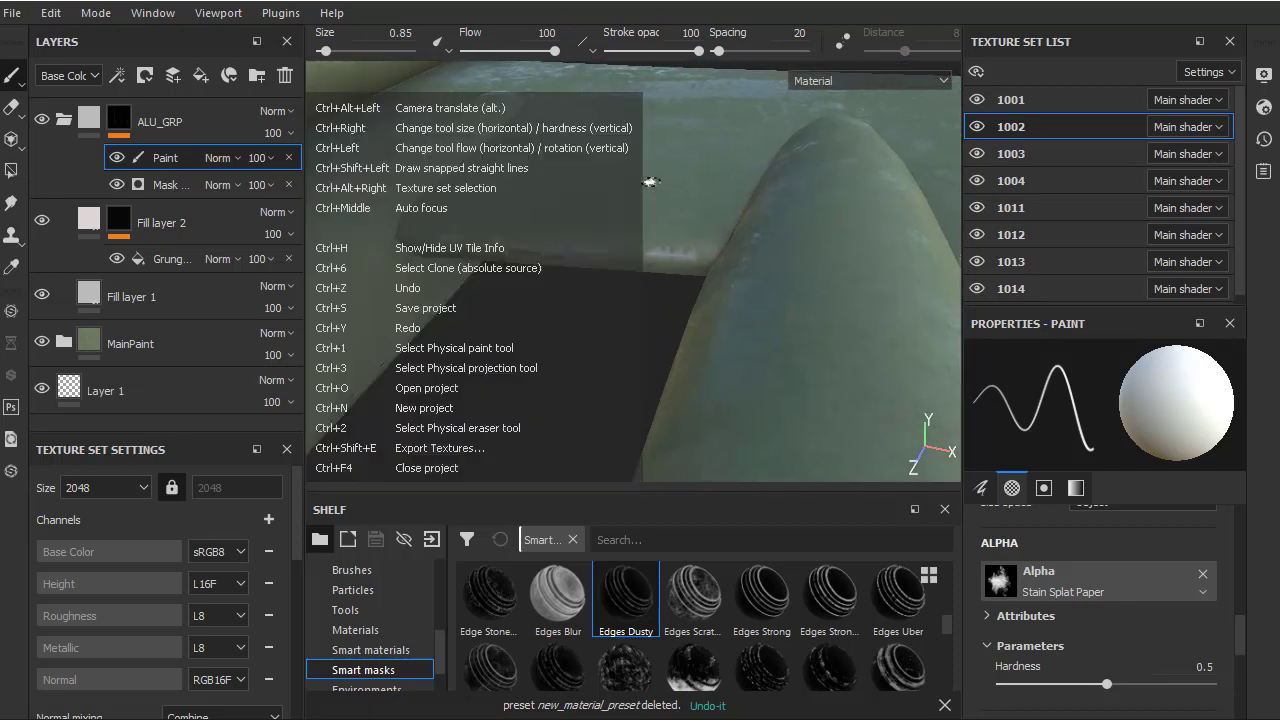